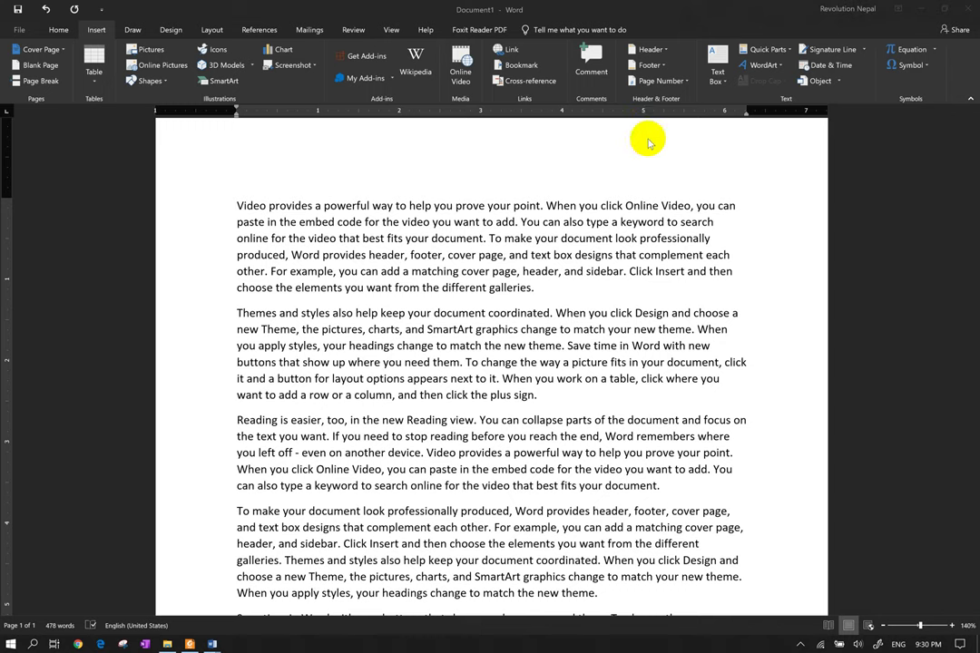
- Open the Insert > Header gallery showing built-in designs like Blank, Austin and Banded
click(598, 141)
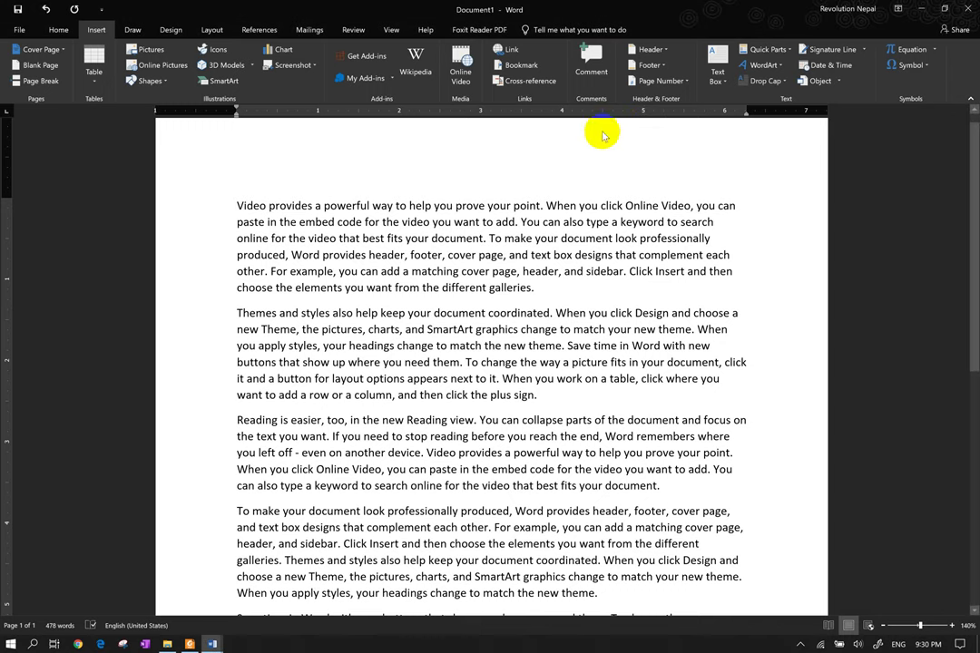
click(648, 48)
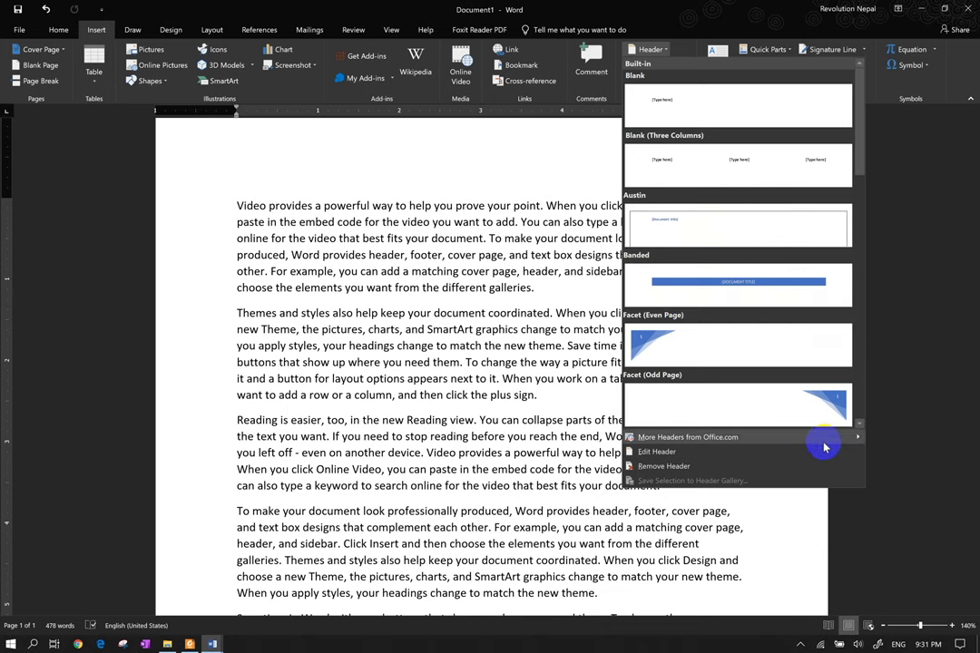
mouse_move(839, 438)
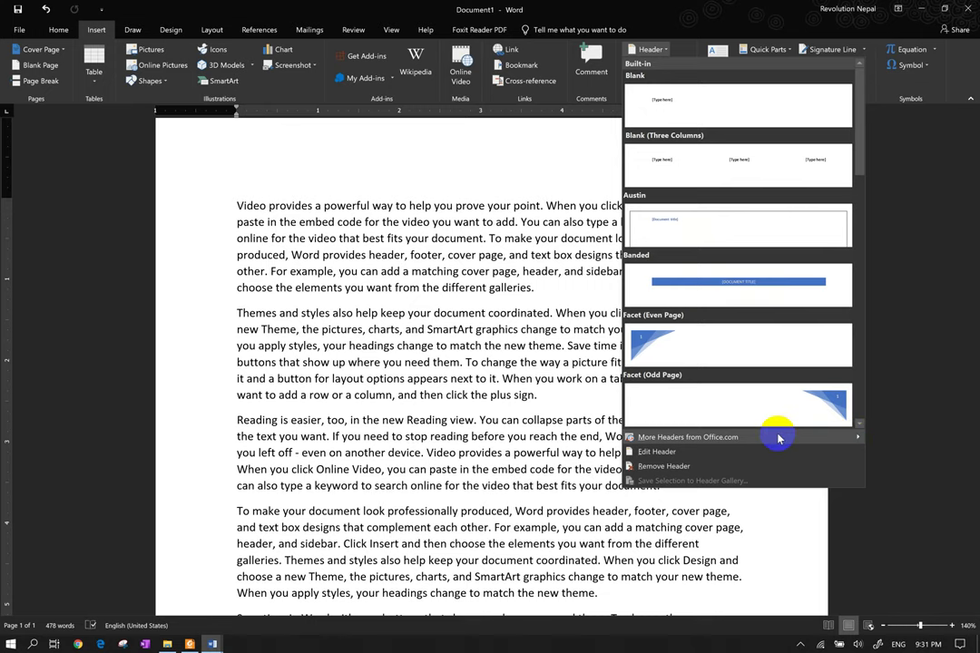
mouse_move(777, 438)
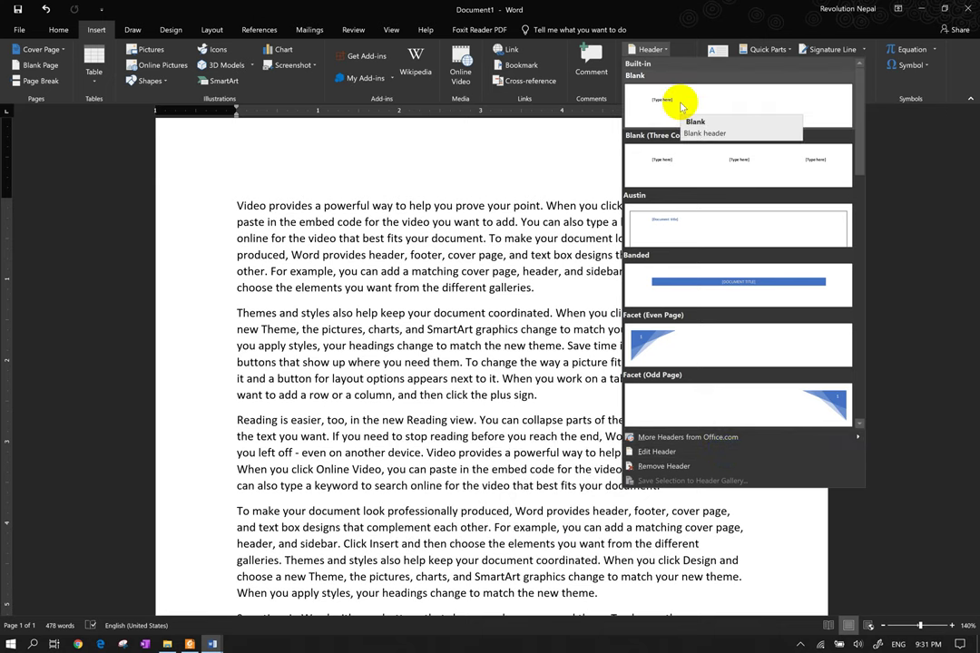
- Insert a Blank header reading 'microsoft word 2019 document' and return to the body
click(681, 107)
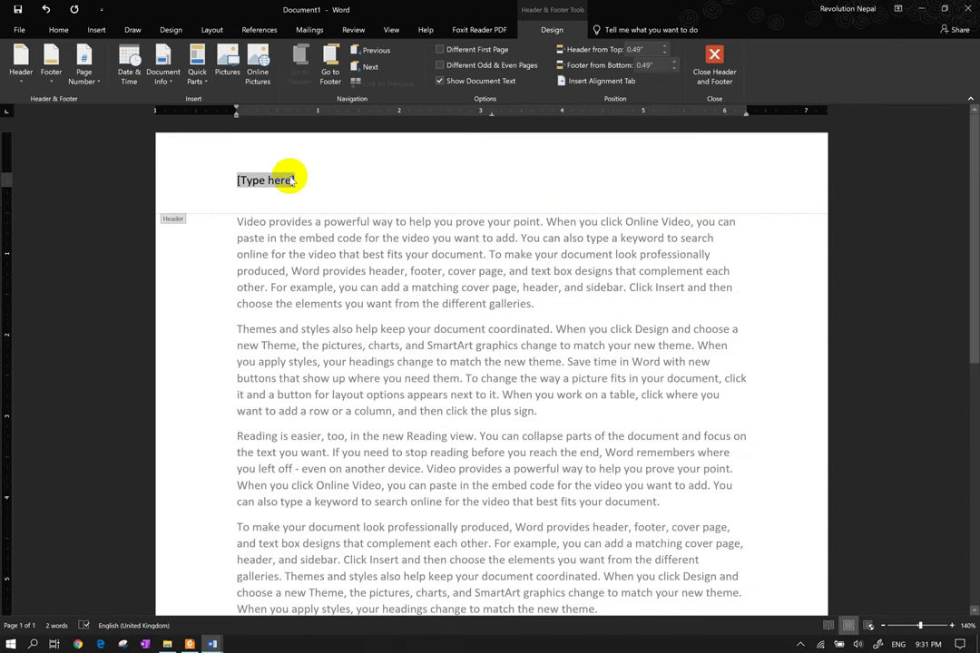
text(micr)
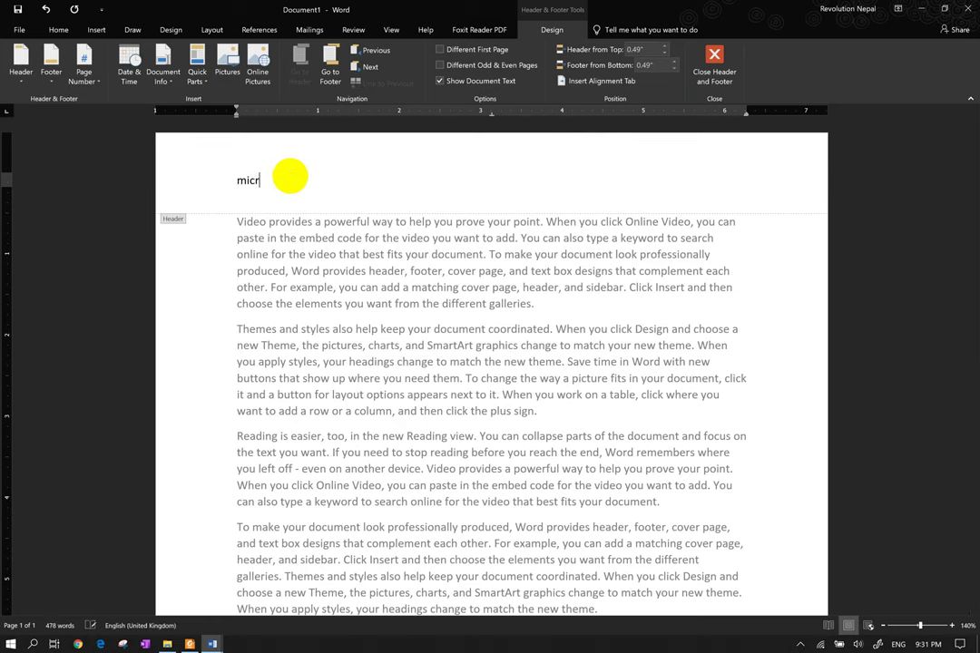
text(osoft w)
text(ord )
text(2)
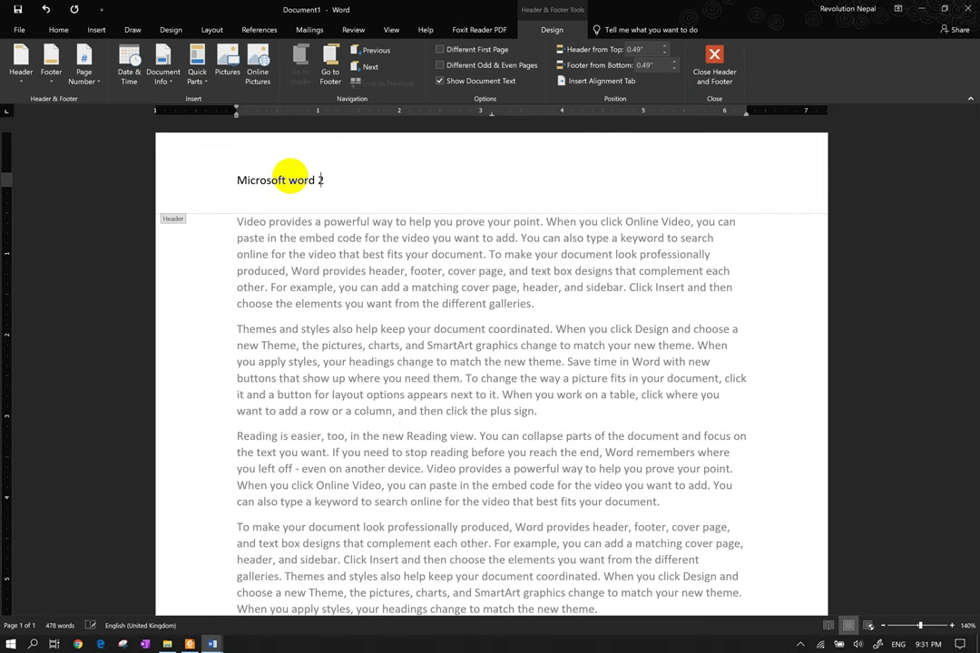
text(019 )
text(documen)
text(t)
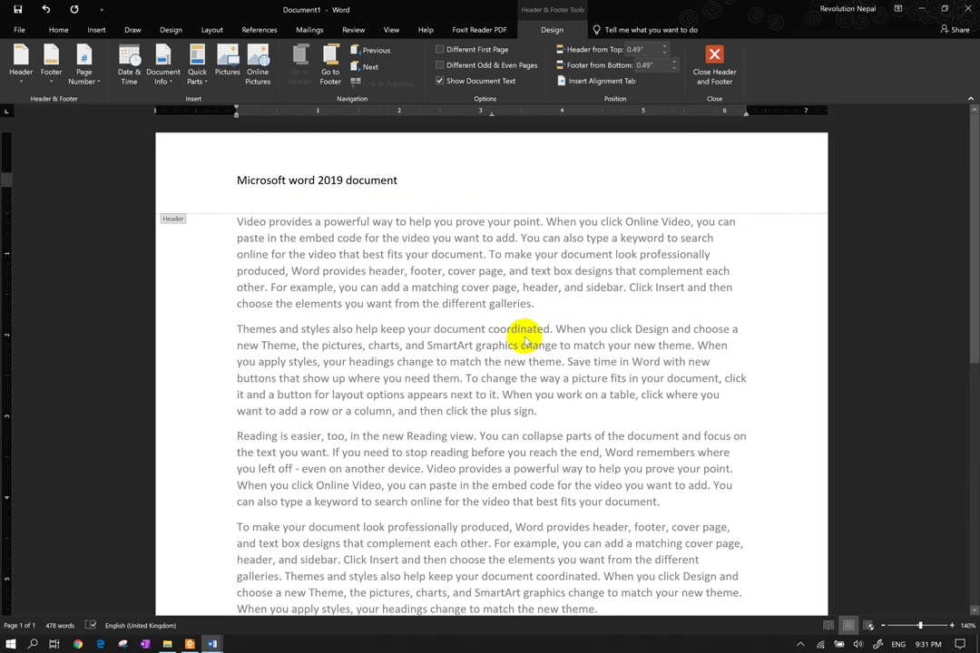
double_click(525, 334)
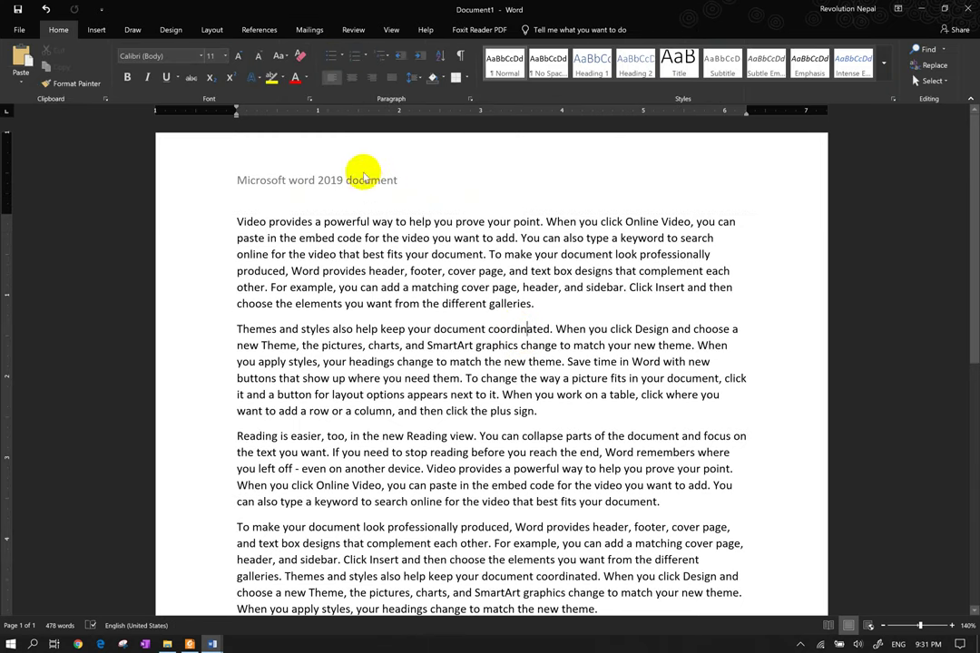
scroll(376, 184, down, 1)
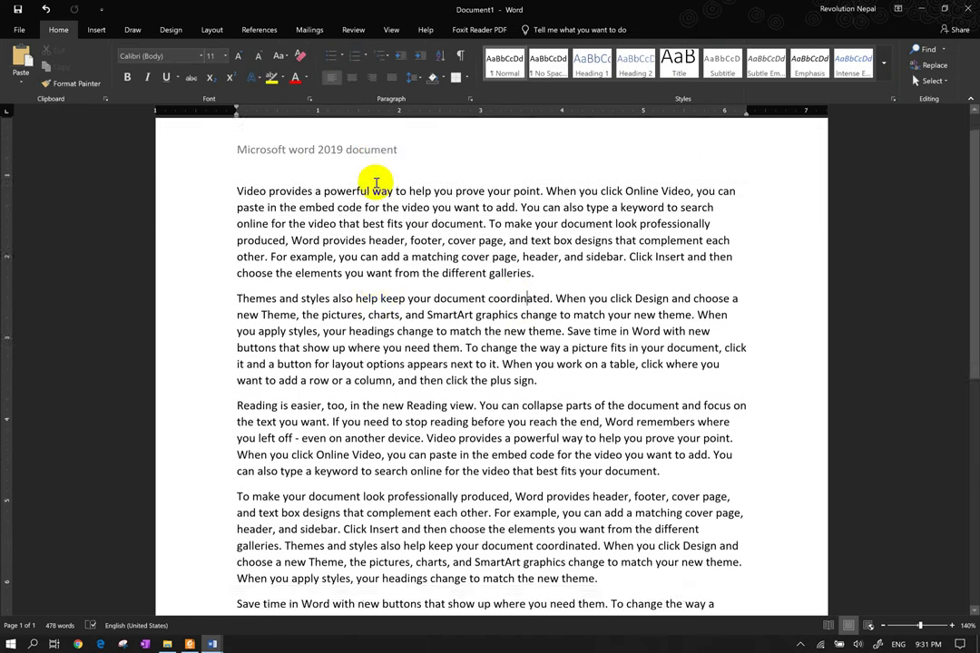
scroll(374, 183, down, 3)
scroll(381, 180, up, 4)
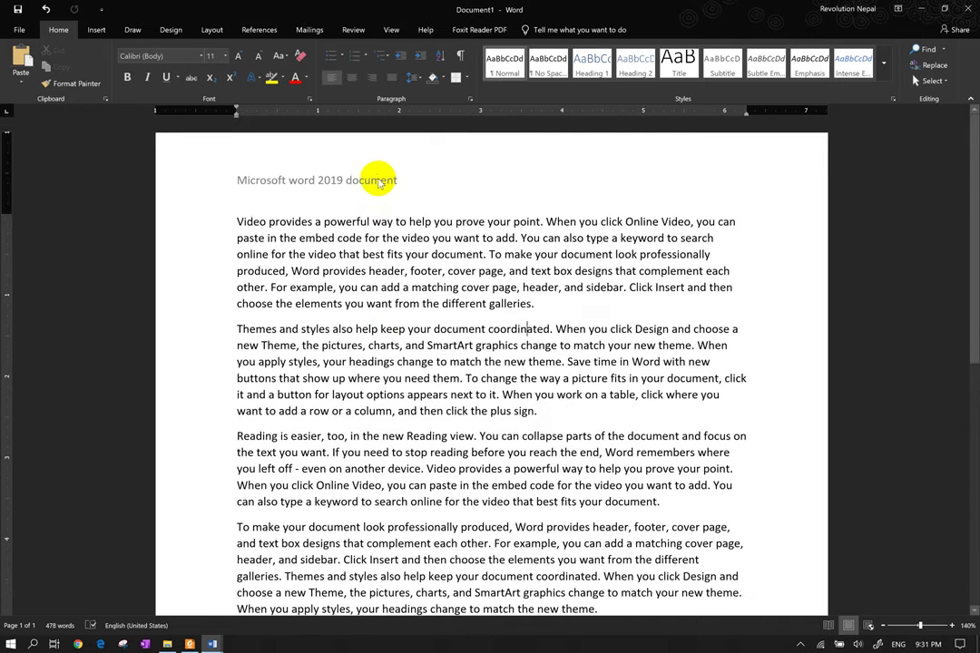
- Reopen and close the header, then scroll through the pages to check it
double_click(379, 182)
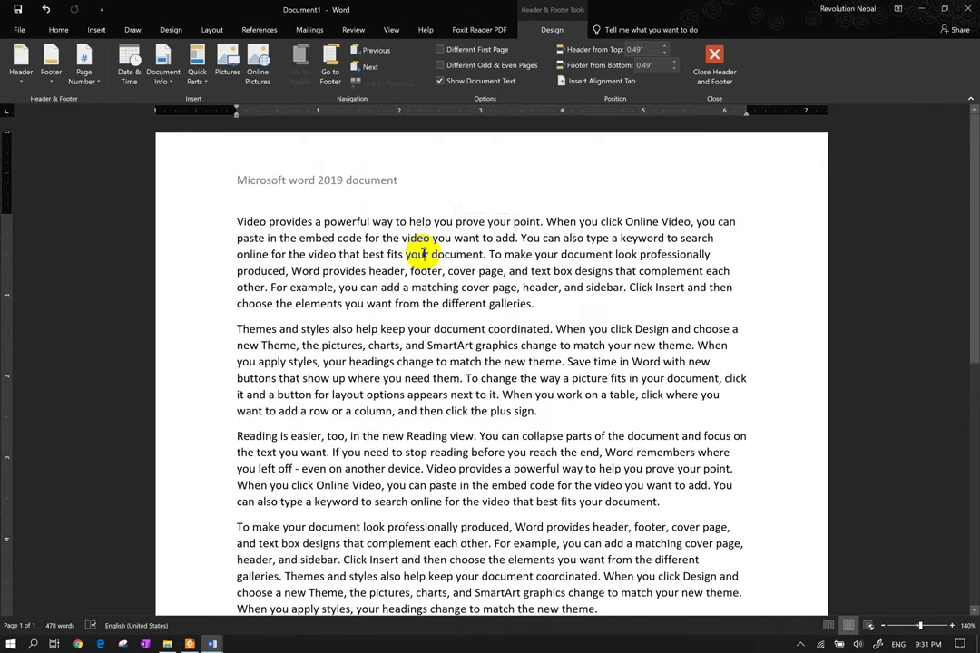
double_click(423, 253)
scroll(448, 321, down, 2)
scroll(437, 320, down, 6)
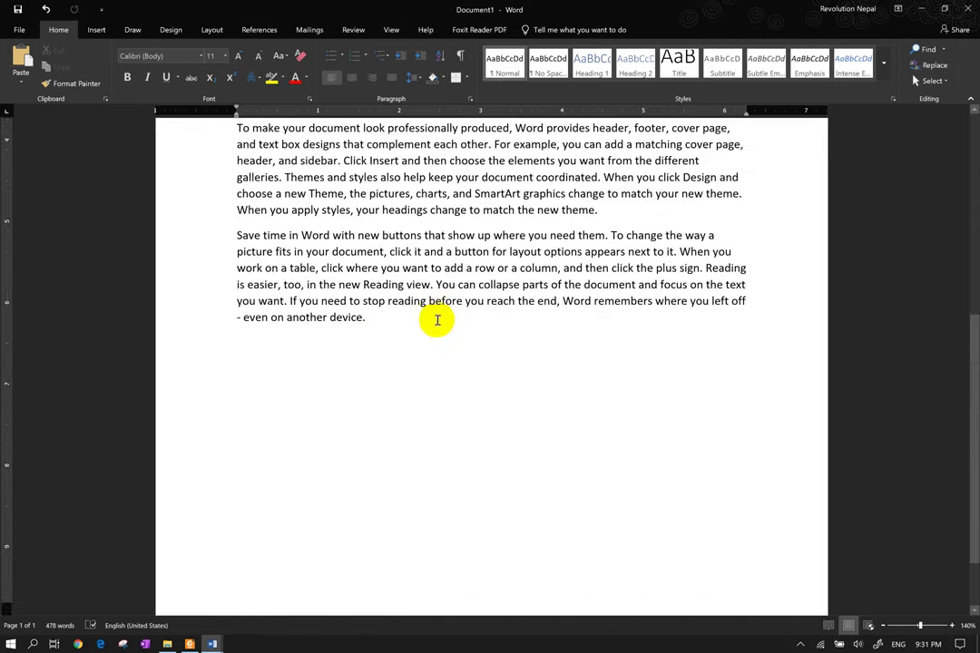
scroll(436, 321, down, 2)
scroll(434, 282, up, 3)
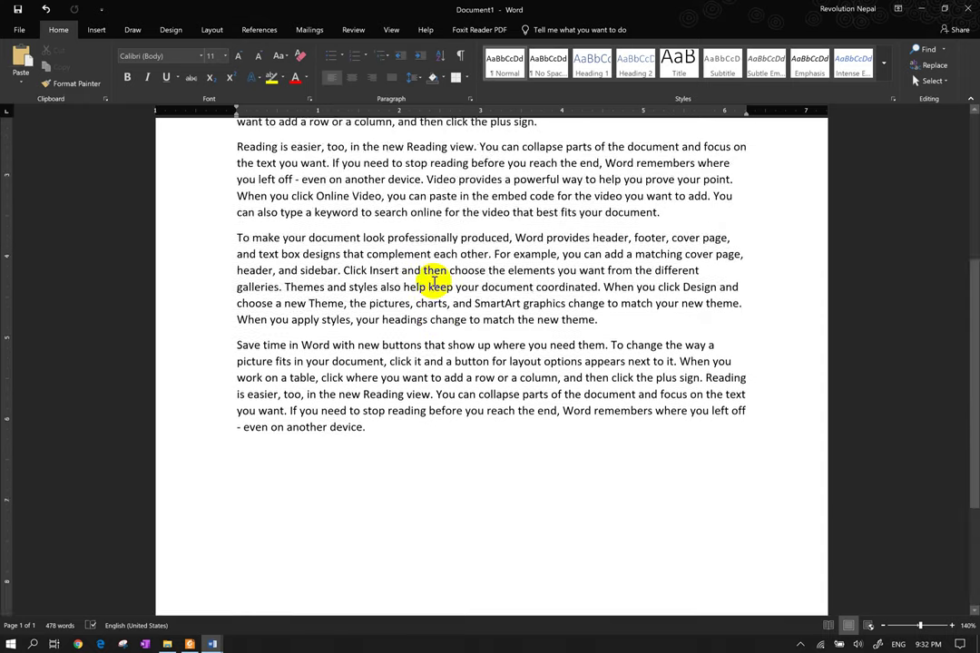
scroll(434, 282, down, 4)
scroll(465, 394, up, 1)
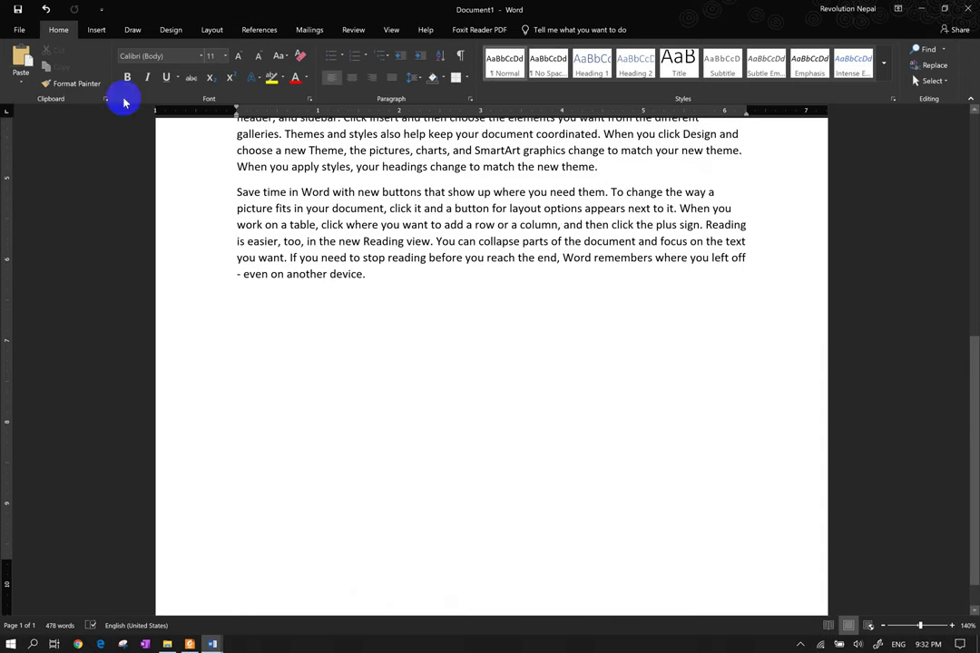
- Add a blank page and a page break after the body text
click(100, 33)
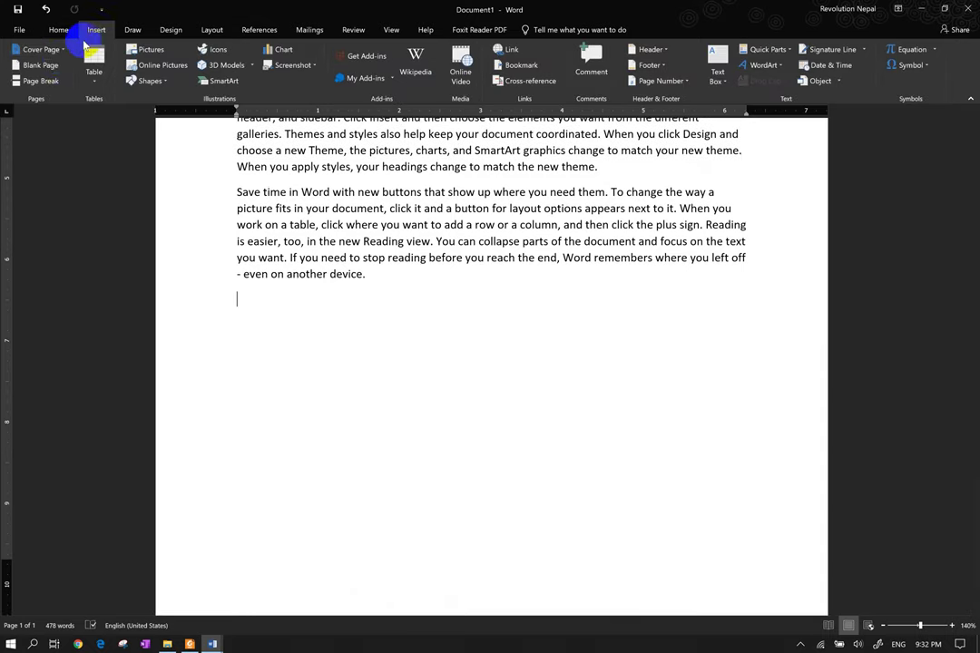
click(46, 63)
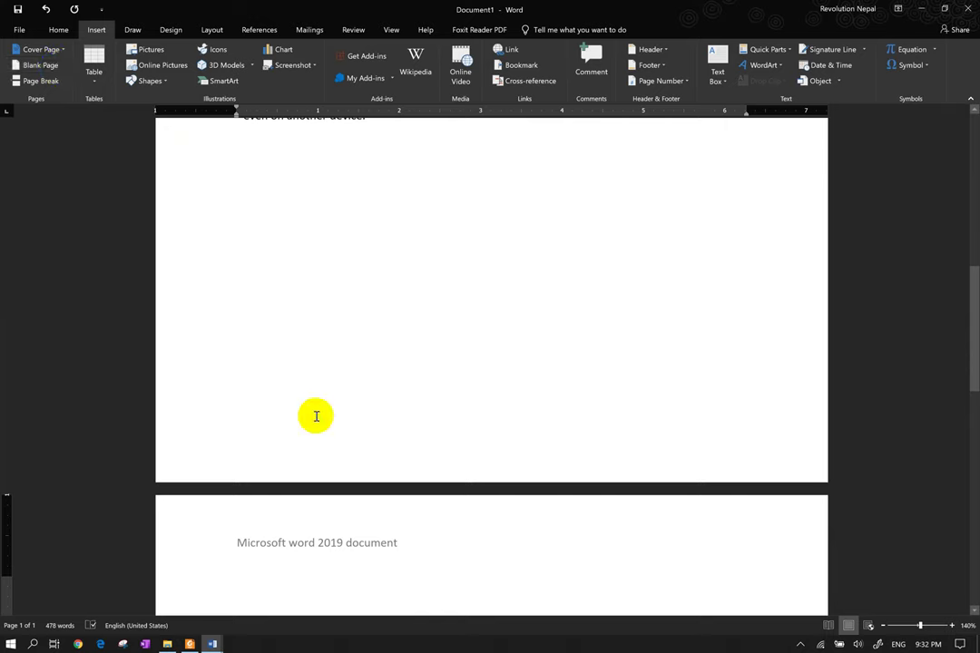
click(23, 81)
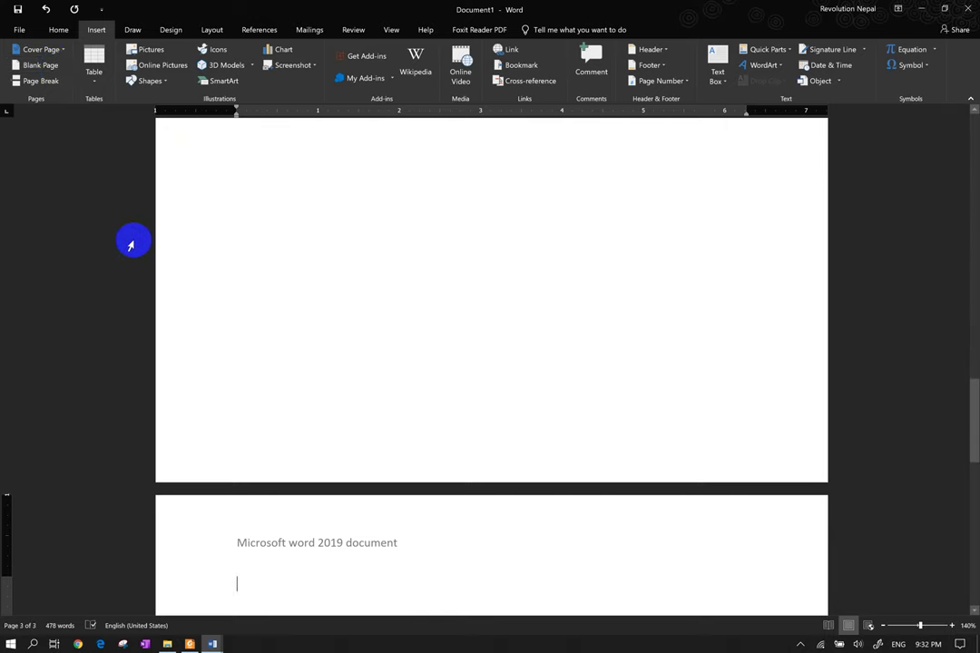
- Insert the Austin cover page at the front of the document
click(62, 49)
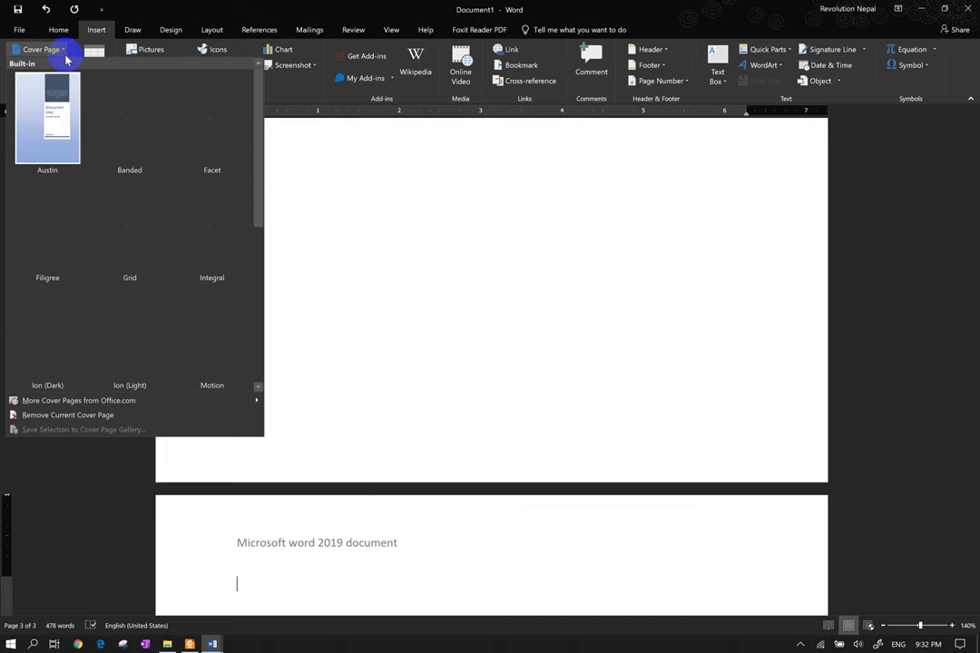
click(55, 107)
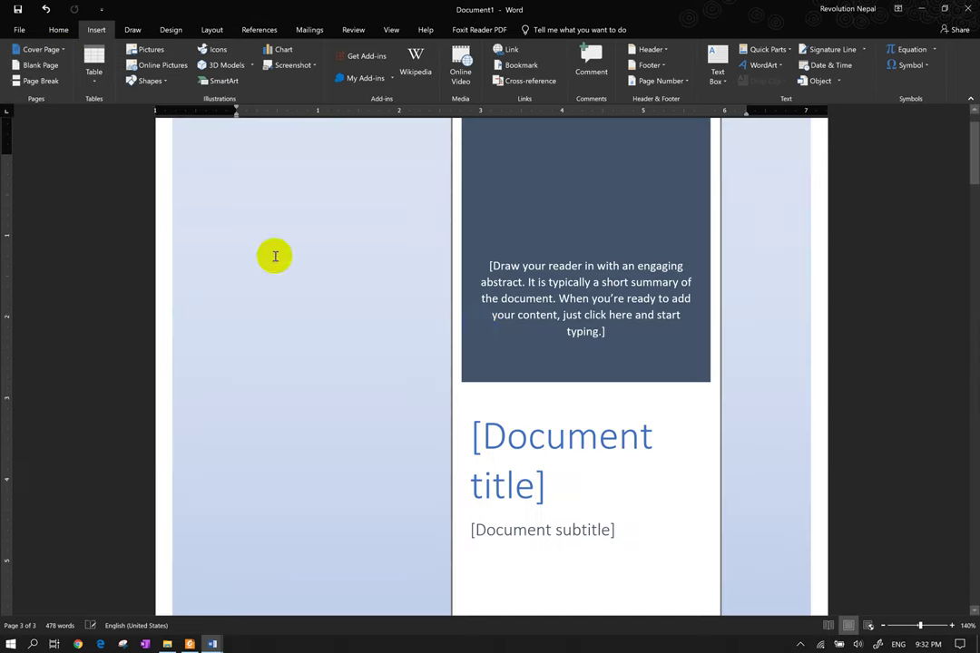
scroll(222, 217, down, 10)
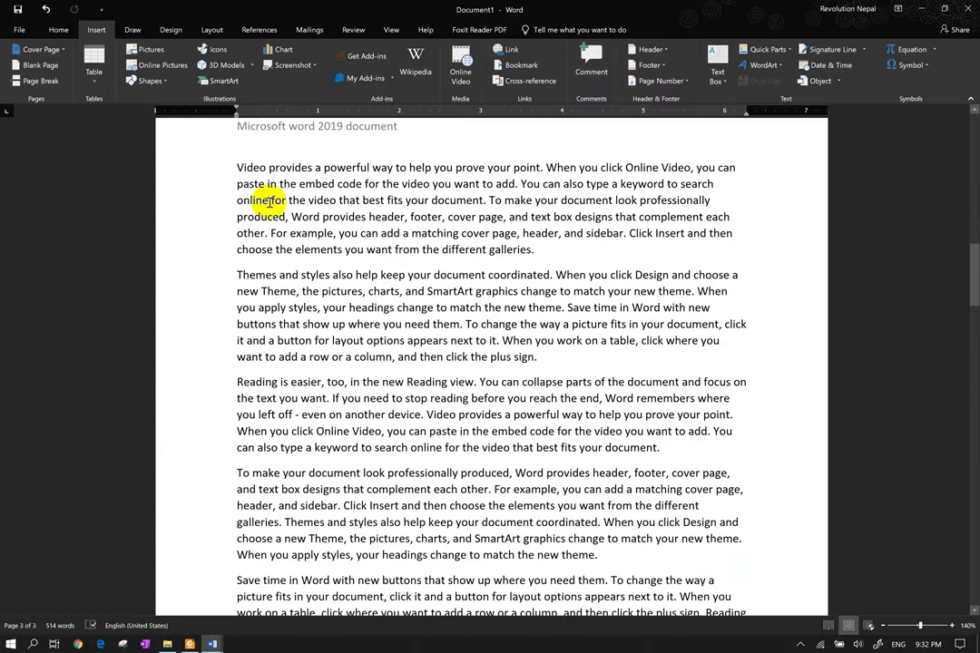
scroll(230, 182, up, 5)
mouse_move(975, 212)
mouse_down()
mouse_move(973, 186)
mouse_move(968, 371)
mouse_up()
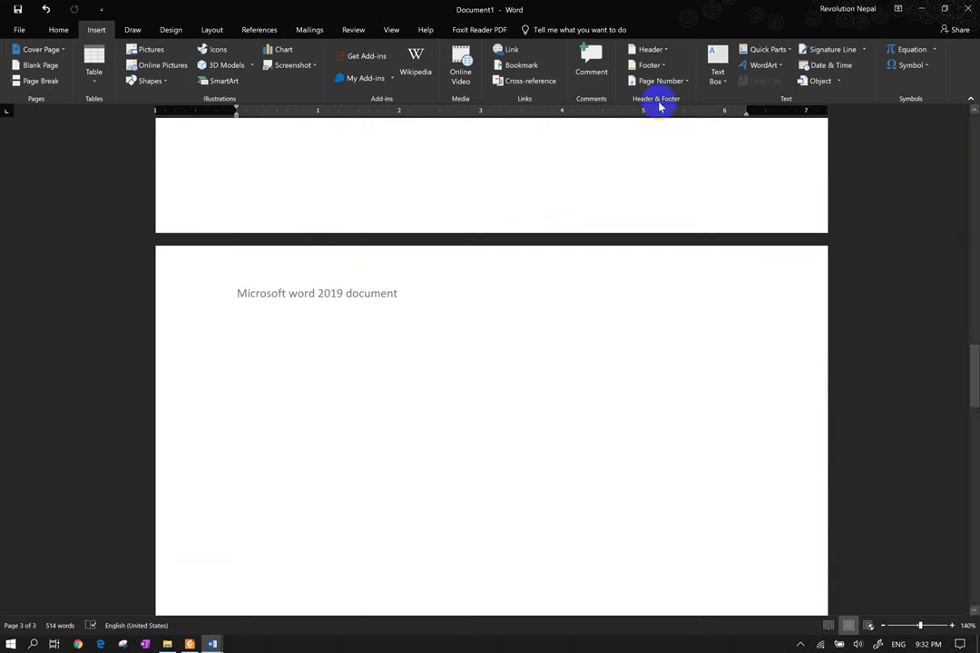
- Insert the Banded footer design
click(663, 71)
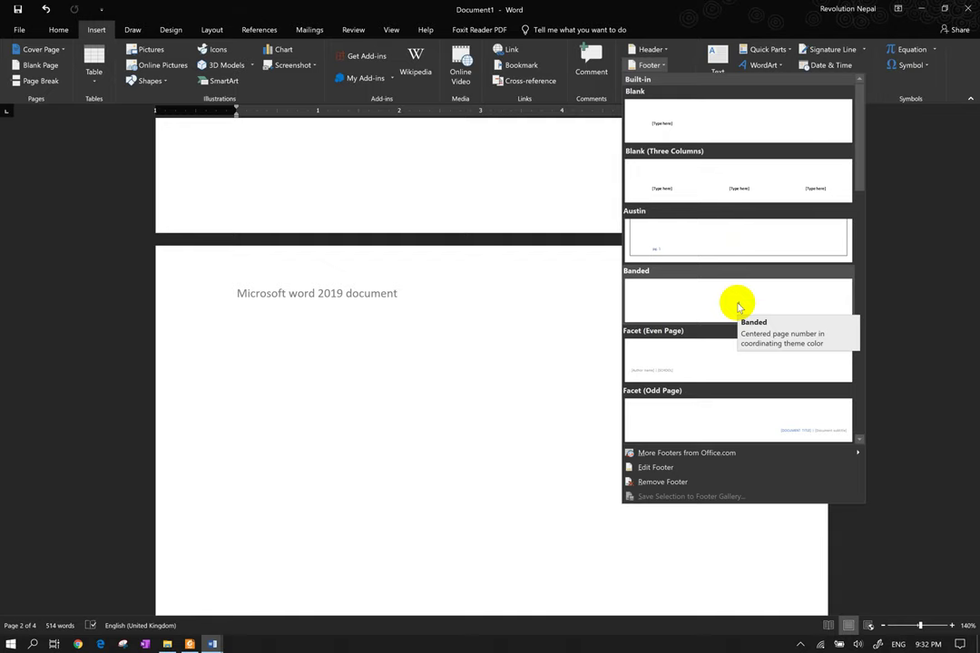
click(737, 306)
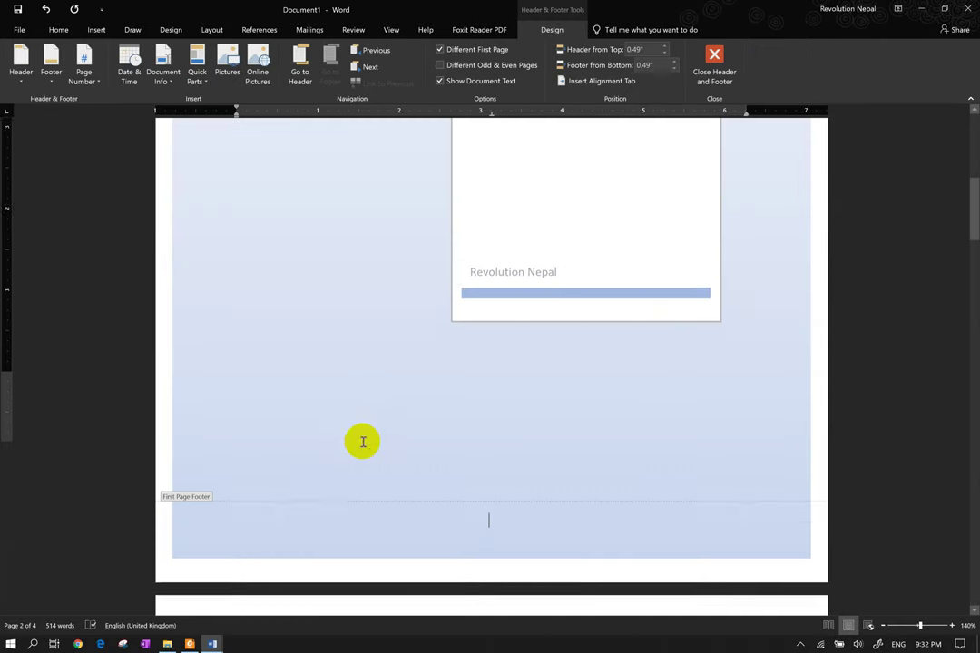
scroll(361, 416, down, 3)
scroll(368, 438, down, 4)
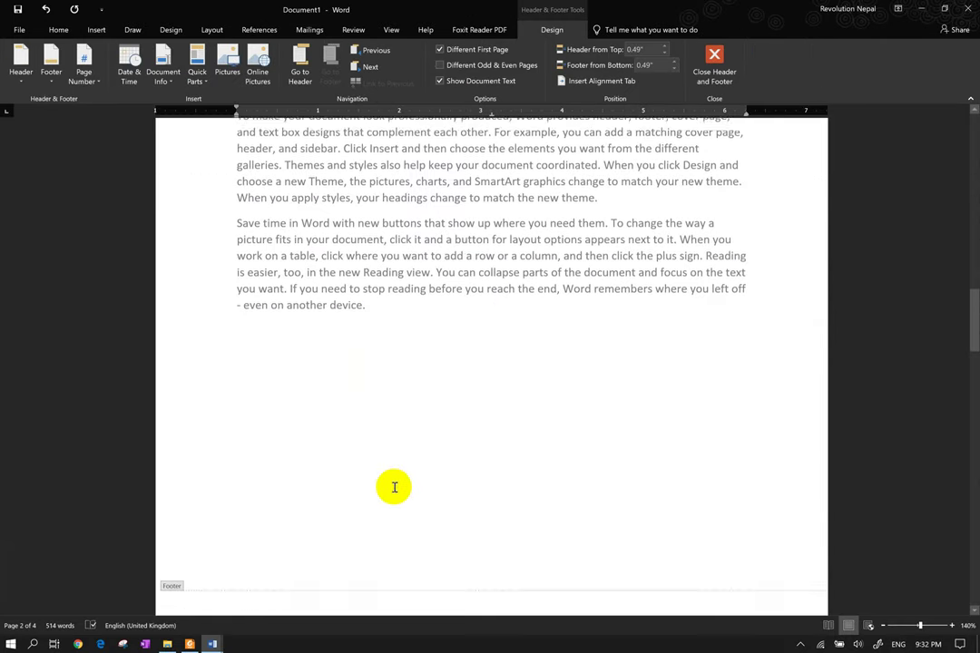
scroll(390, 494, down, 3)
- Add a Plain Number 2 page number centred at the top of the page
click(394, 498)
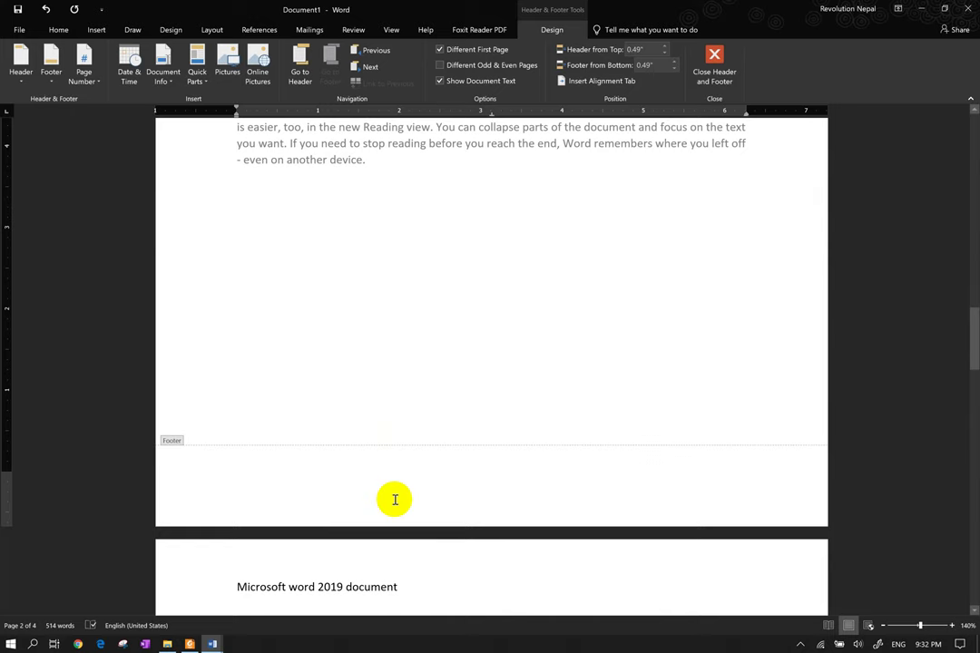
click(91, 78)
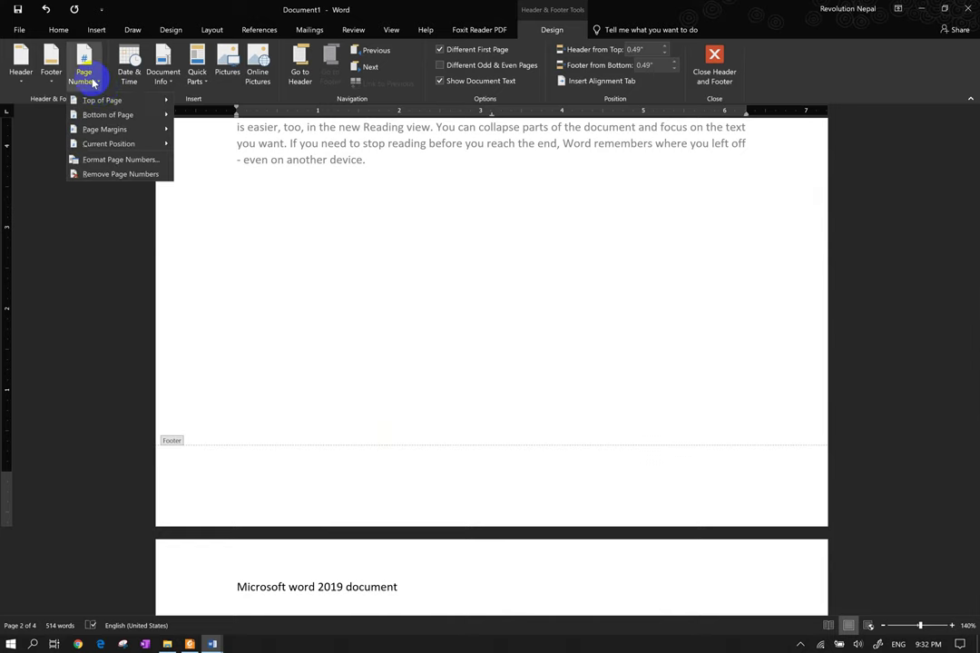
mouse_move(107, 101)
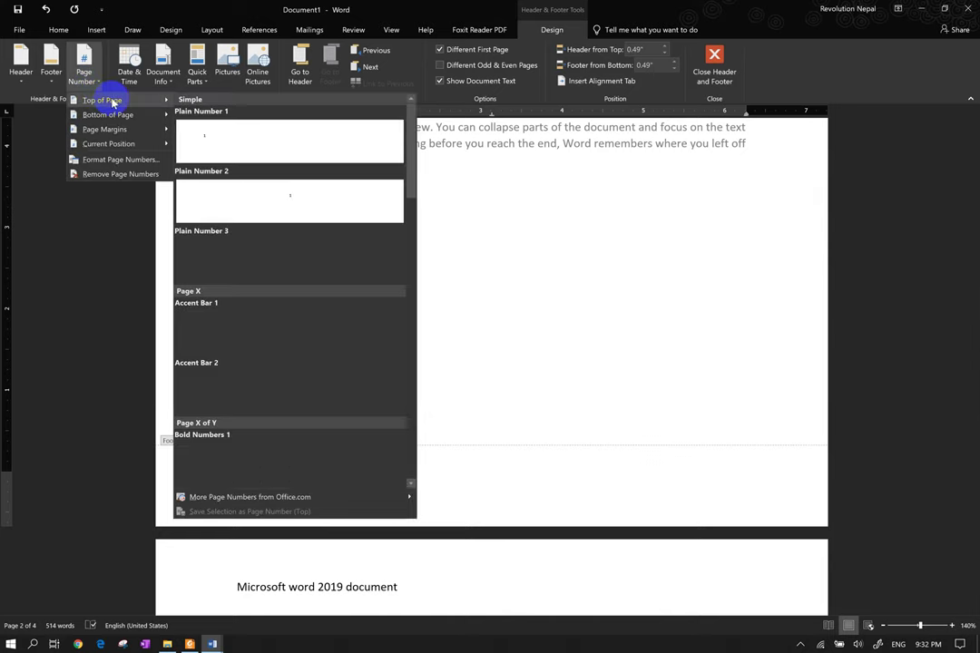
click(271, 202)
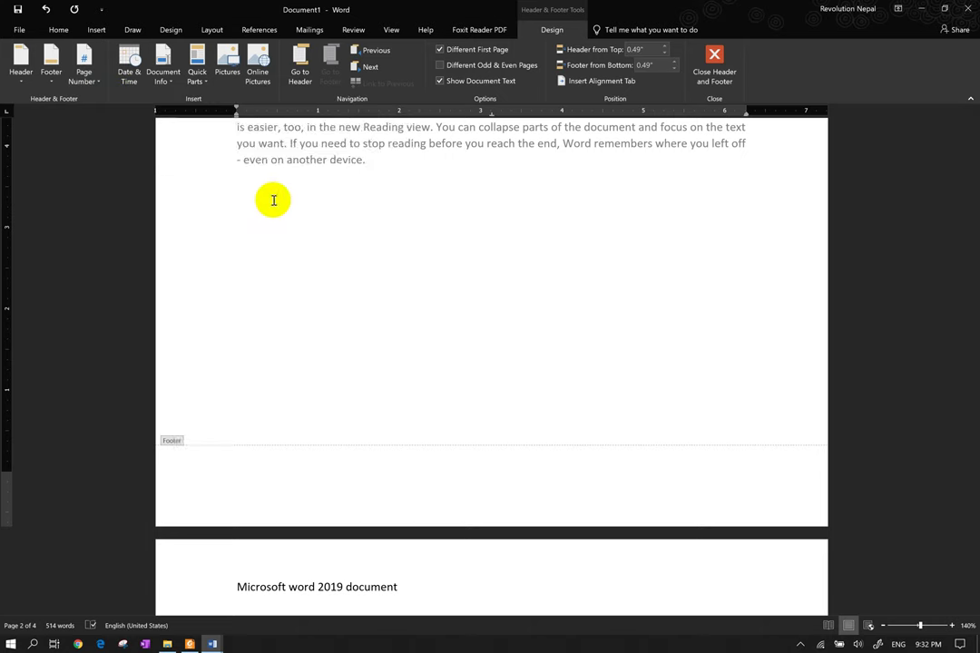
scroll(492, 372, down, 2)
scroll(495, 437, up, 4)
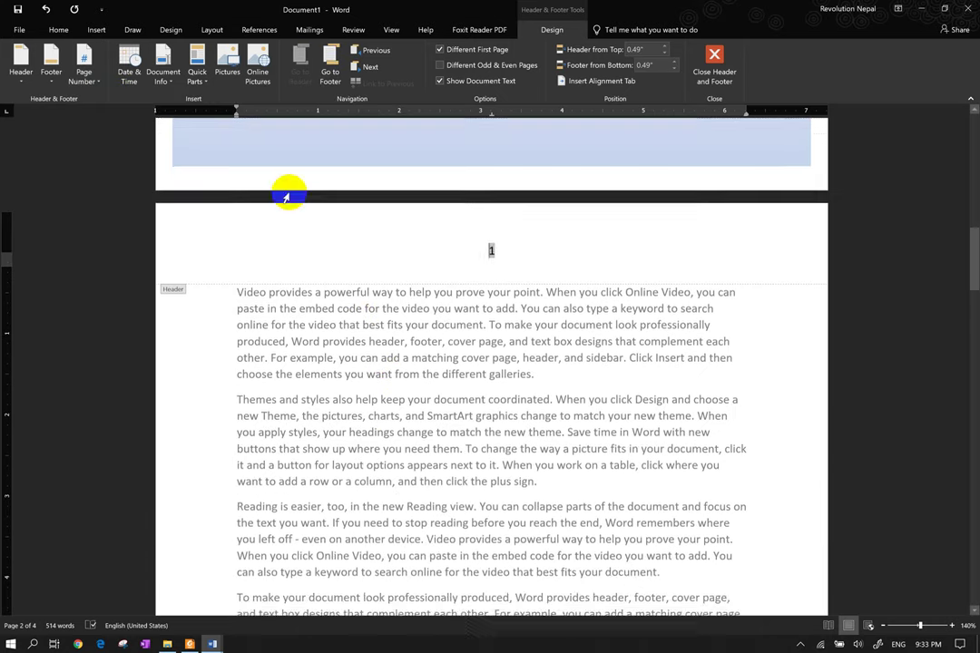
scroll(444, 234, down, 8)
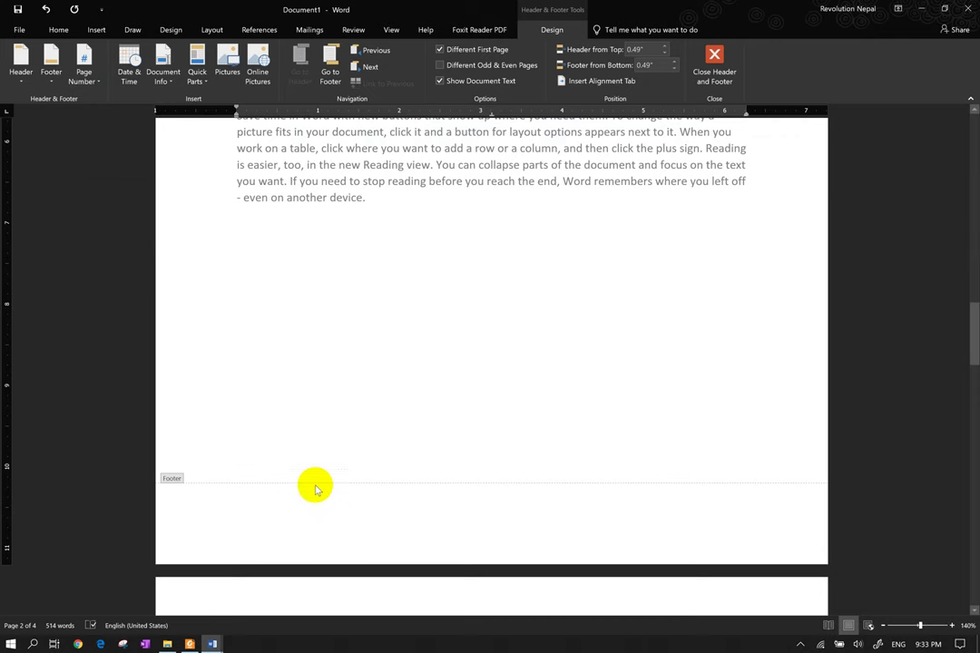
- Type 'First unit' into page 2's footer and return to the body text
double_click(204, 494)
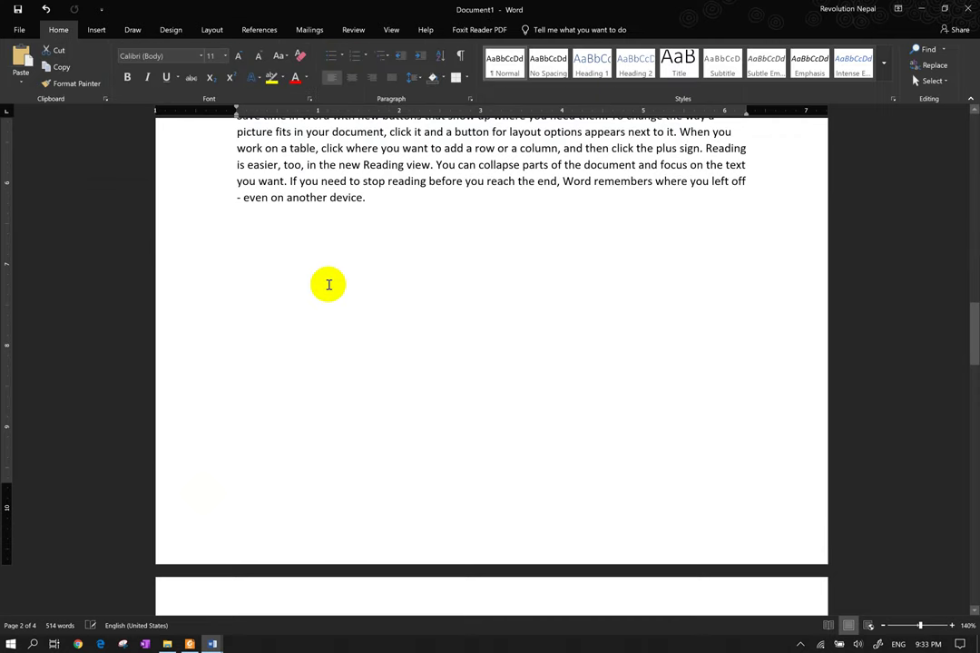
double_click(422, 530)
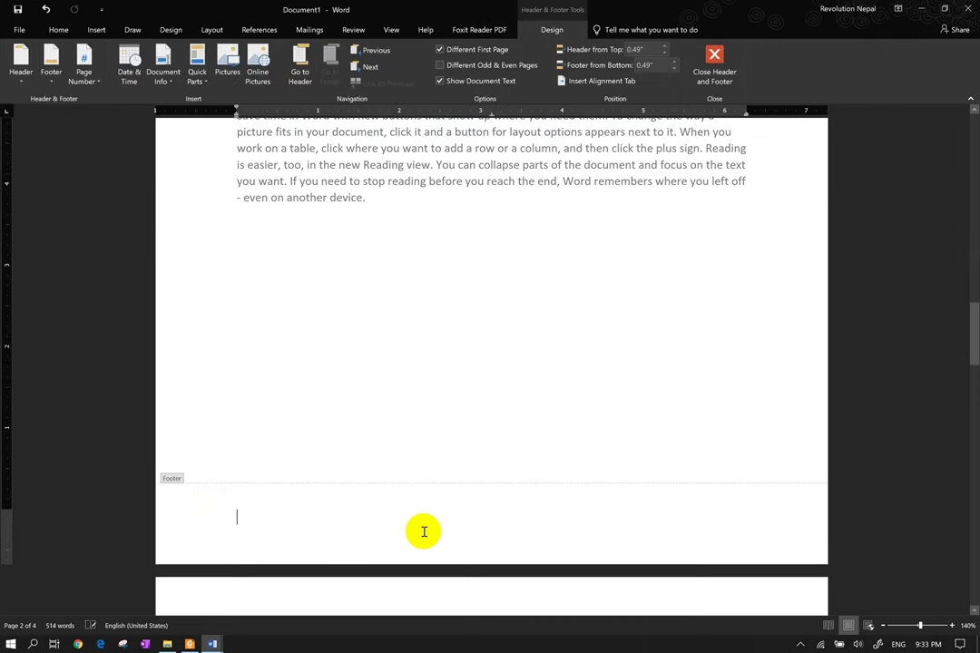
text(fi)
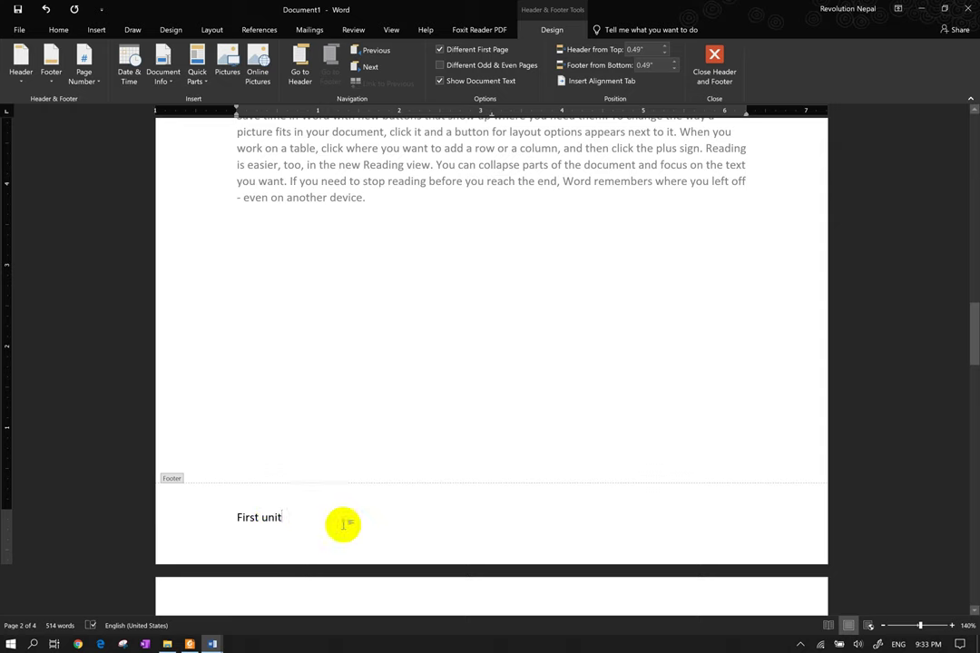
double_click(373, 367)
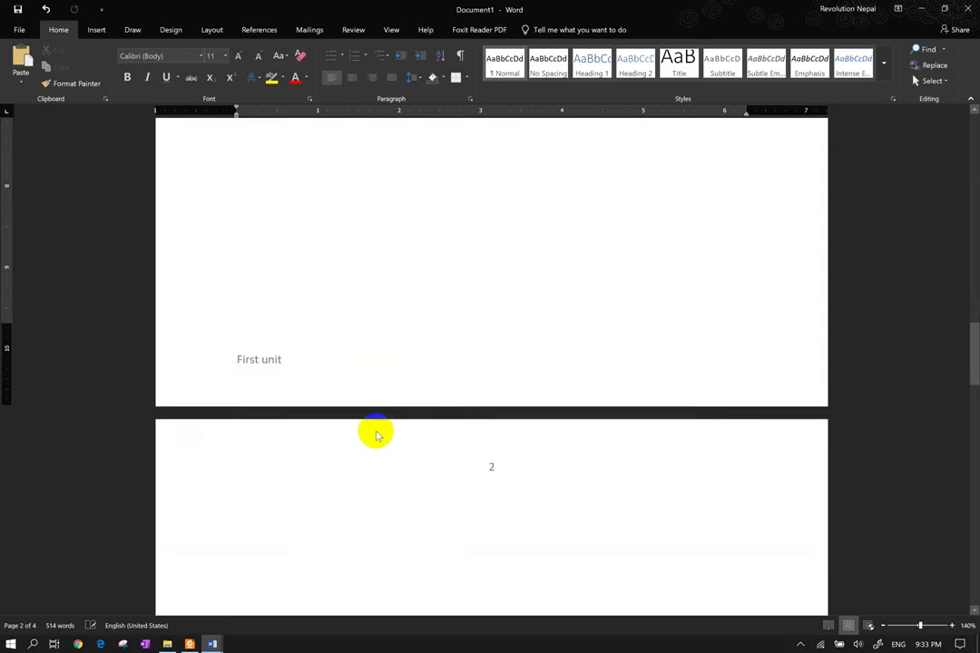
- Scroll back up and reopen page 2's header for editing
scroll(376, 435, down, 5)
scroll(376, 441, down, 3)
scroll(375, 441, down, 5)
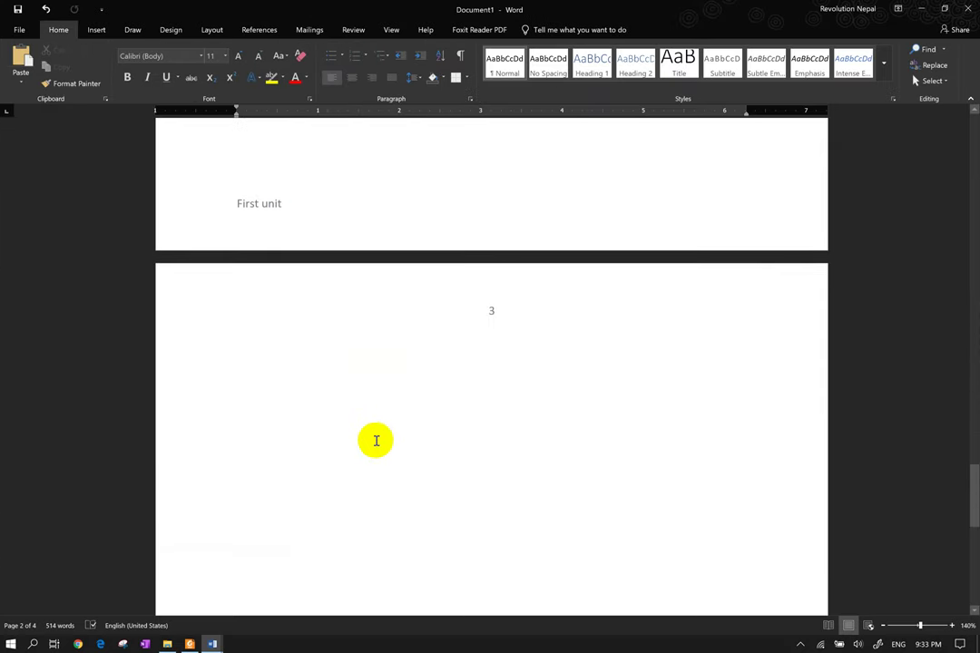
scroll(310, 208, up, 3)
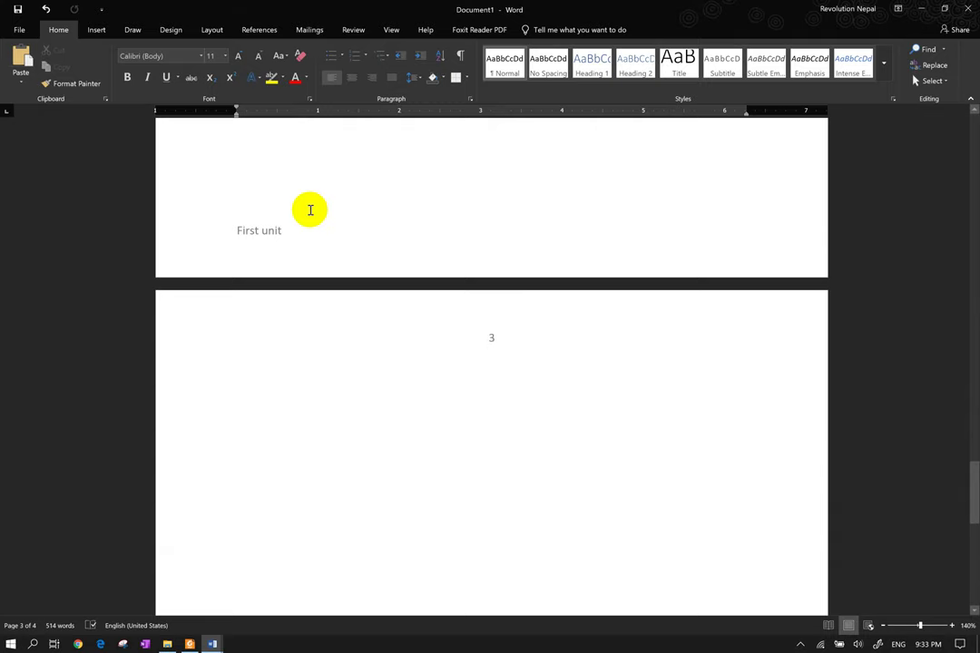
scroll(308, 213, up, 5)
scroll(308, 212, up, 5)
scroll(312, 217, up, 5)
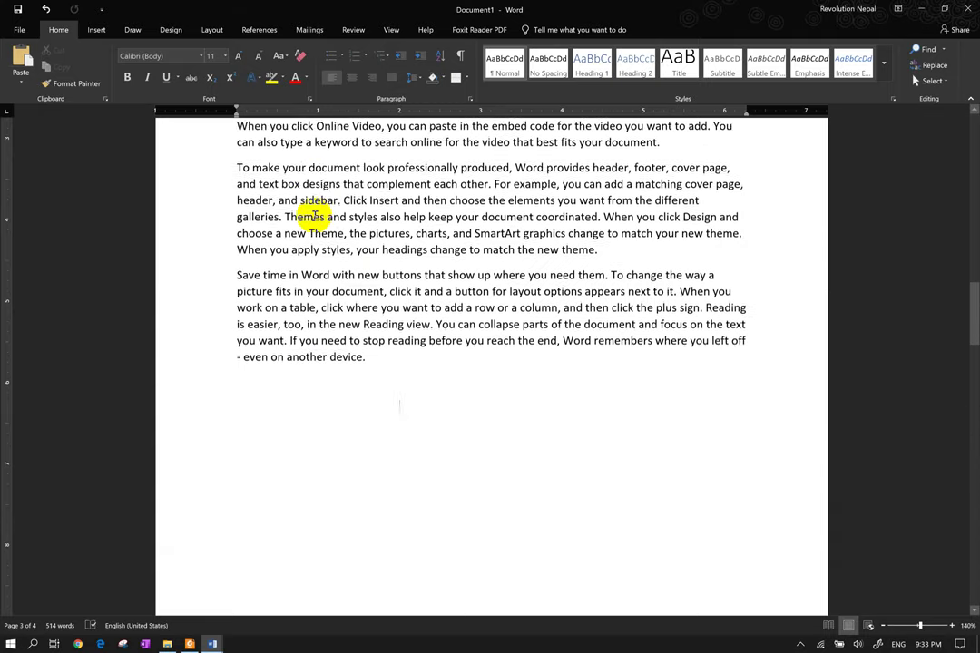
scroll(309, 218, up, 5)
scroll(313, 216, up, 5)
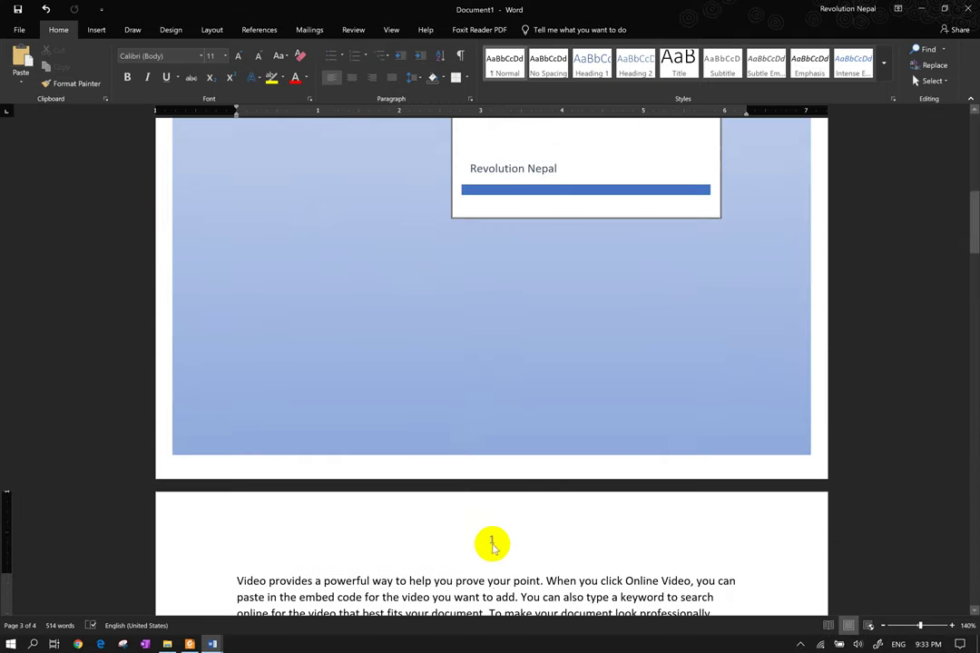
double_click(488, 539)
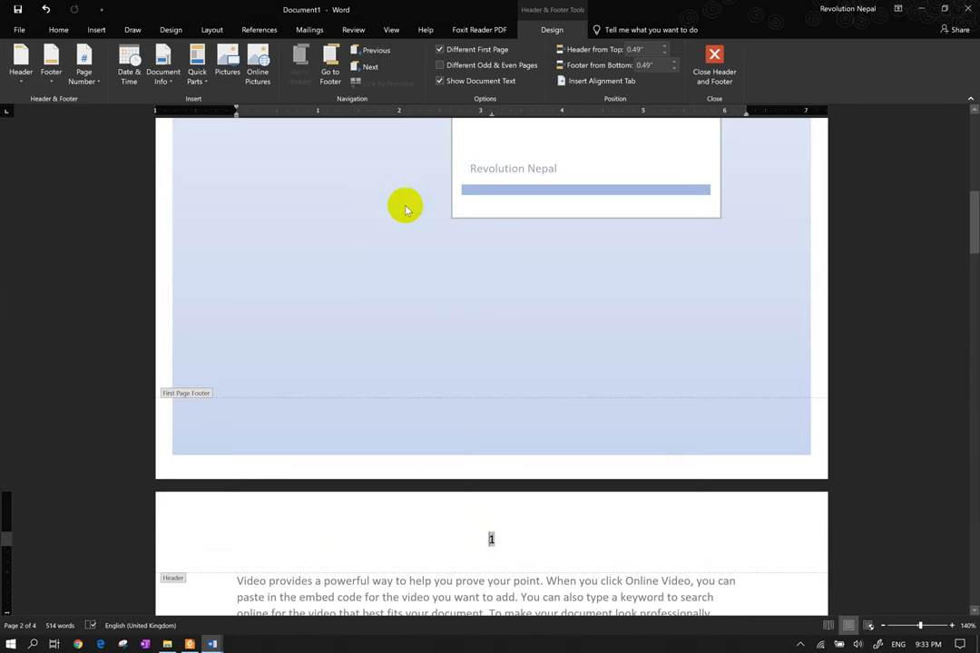
- Insert the date 15/08/2019 before the page number, then browse the Page Number, Footer and Document Info menus
click(128, 76)
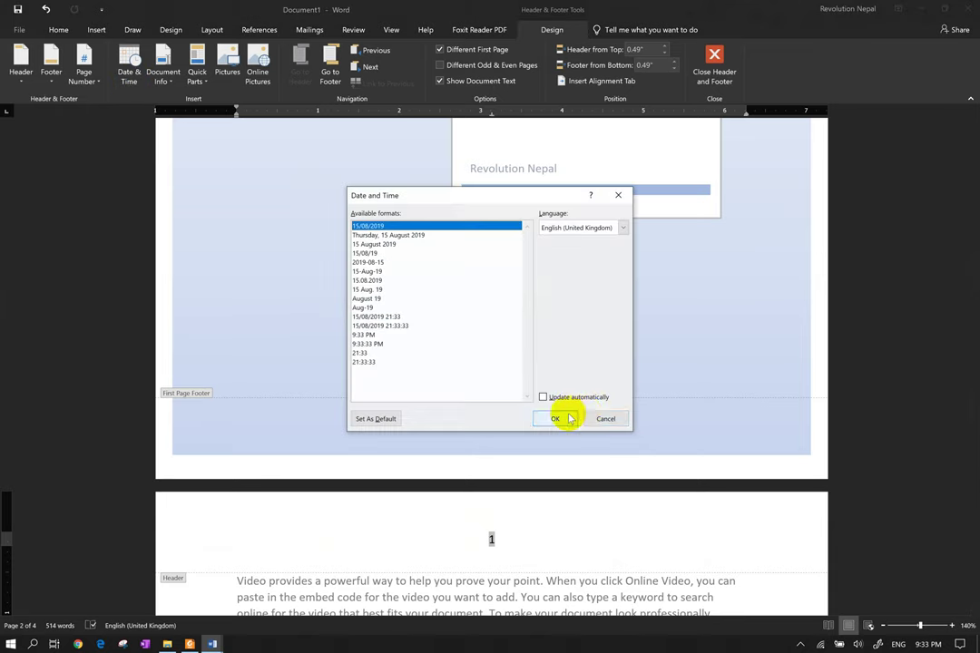
click(556, 418)
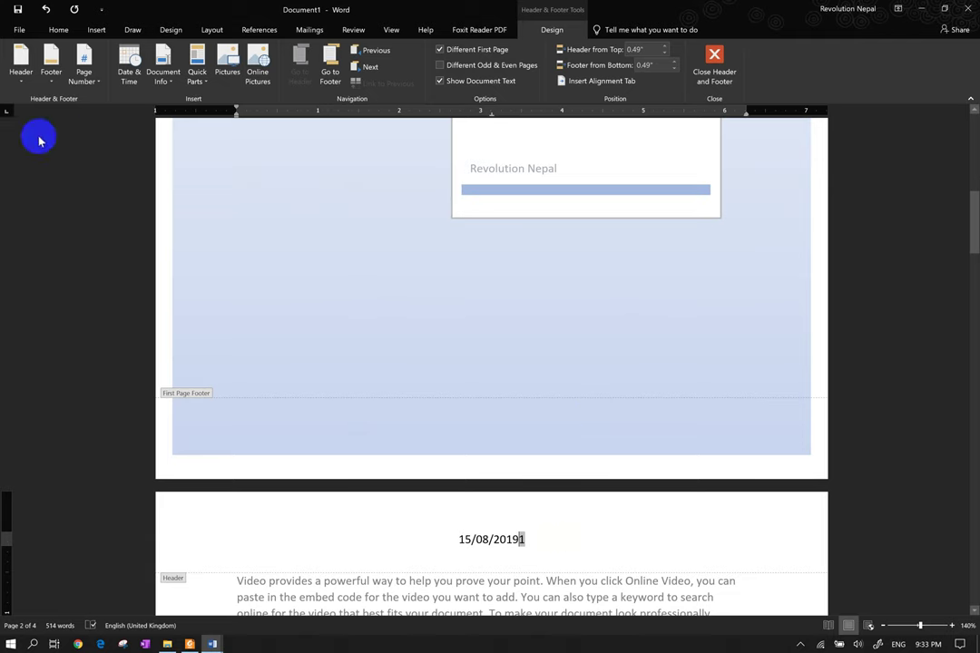
click(81, 80)
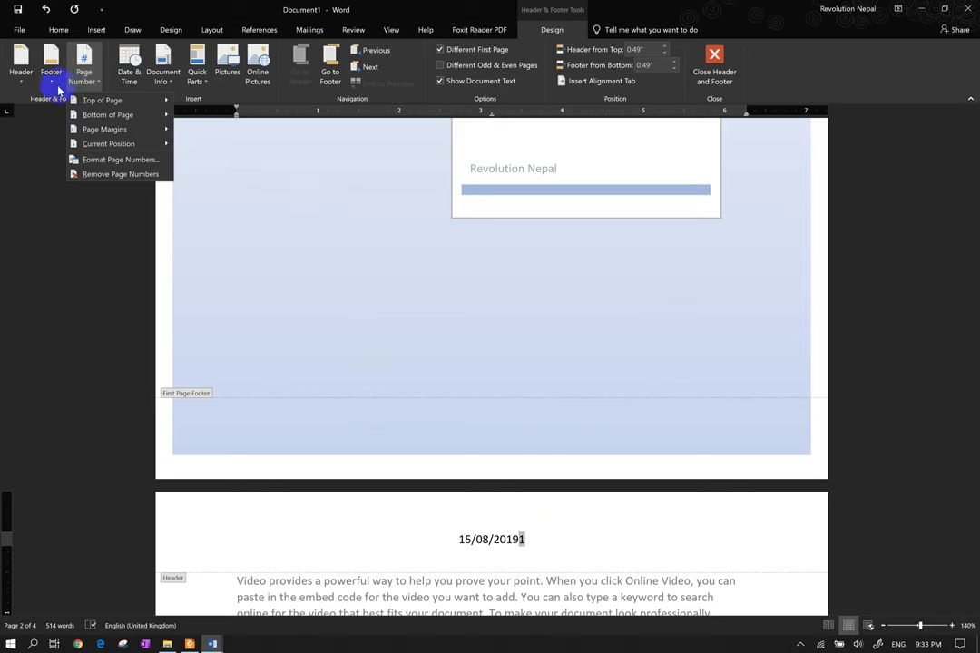
click(55, 83)
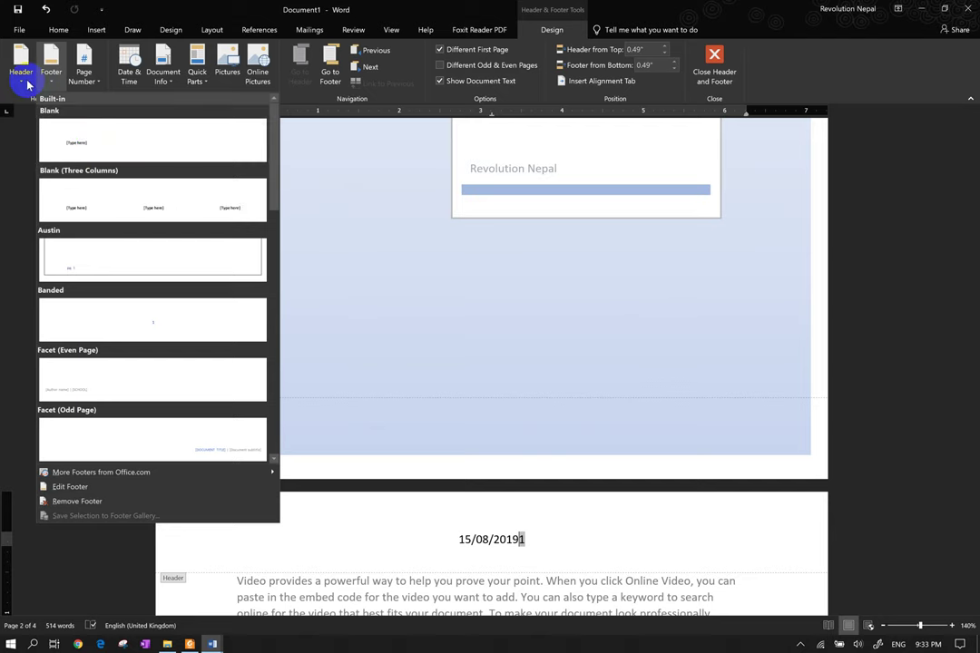
click(74, 81)
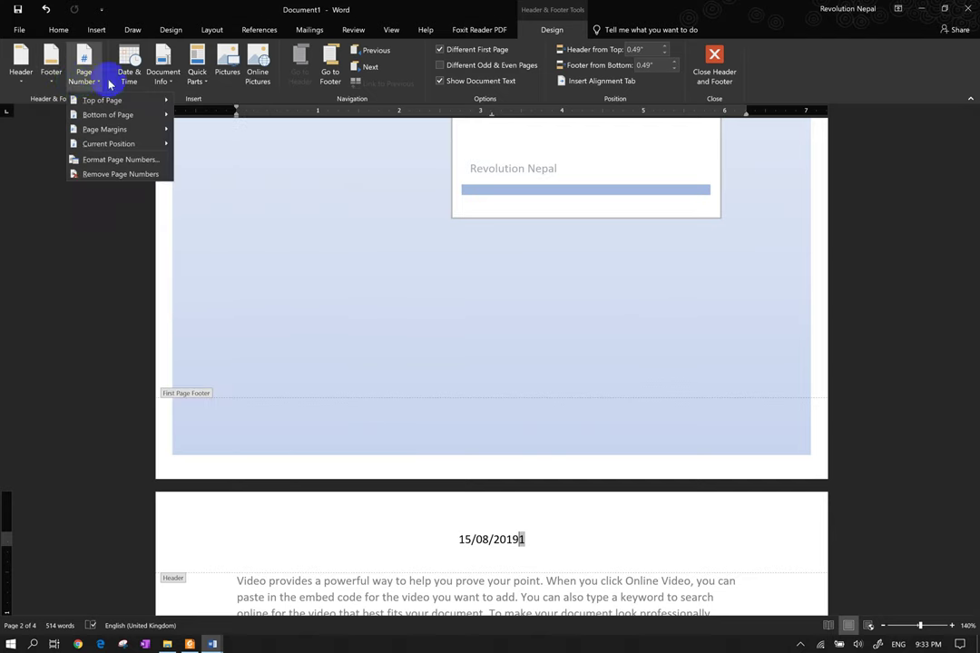
click(160, 82)
click(161, 82)
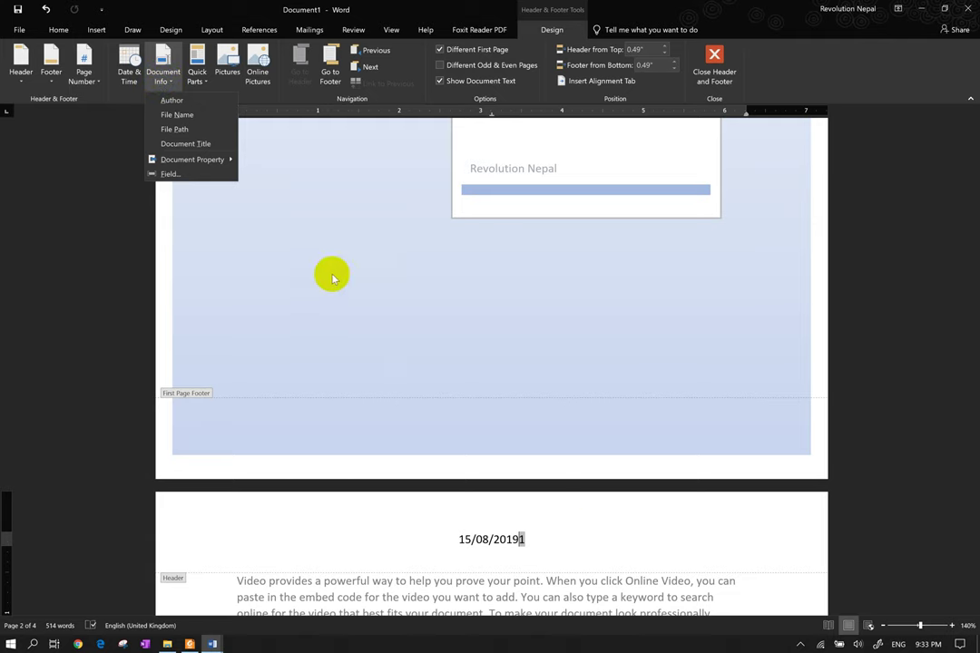
- Select the header's date and page number, then browse Document Info and Quick Parts without changes
click(538, 535)
drag(527, 539, 451, 532)
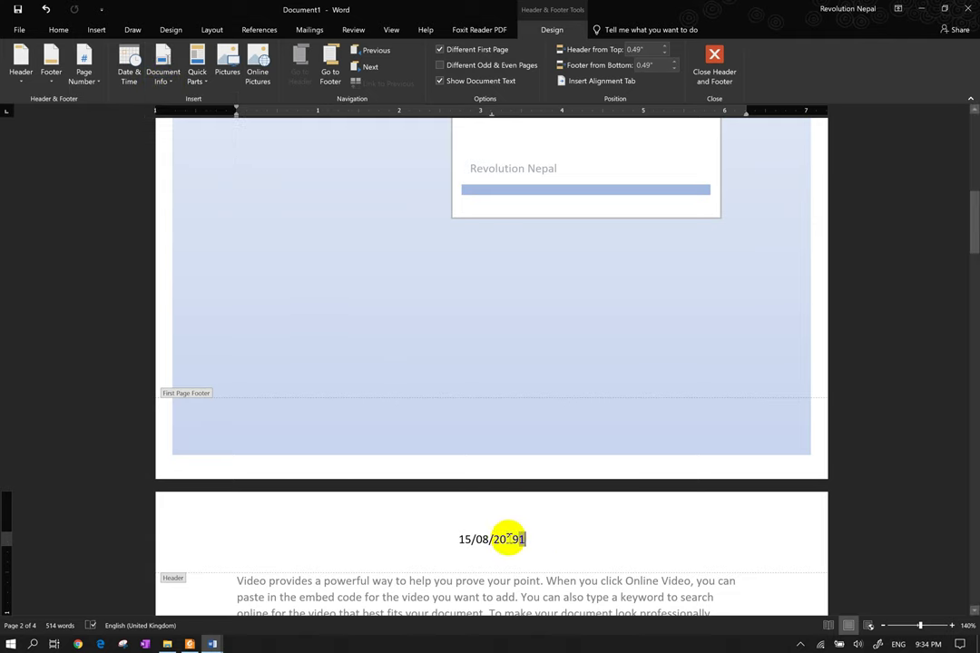
click(160, 88)
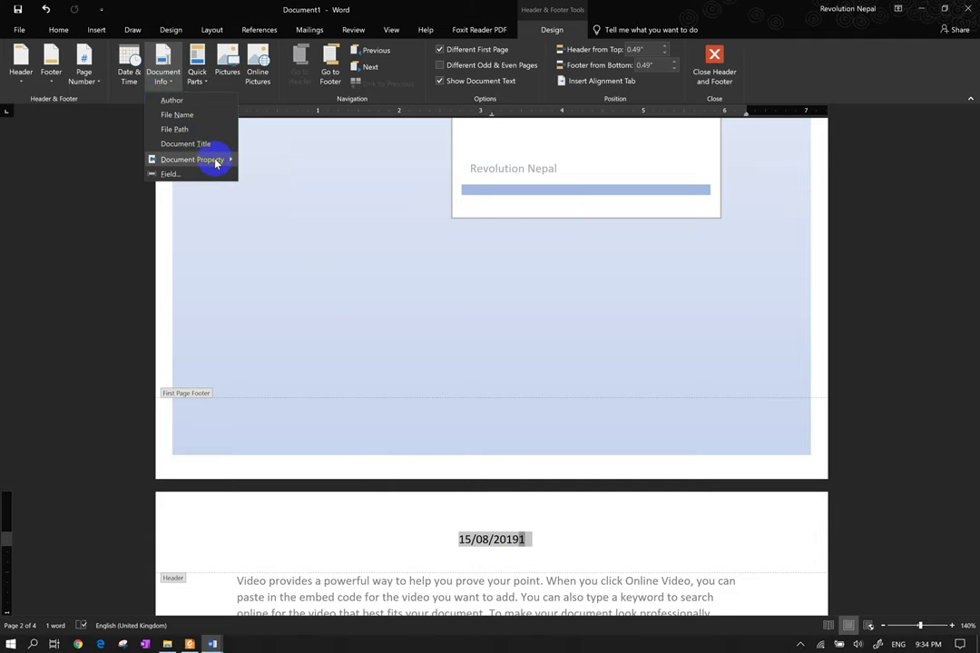
mouse_move(215, 163)
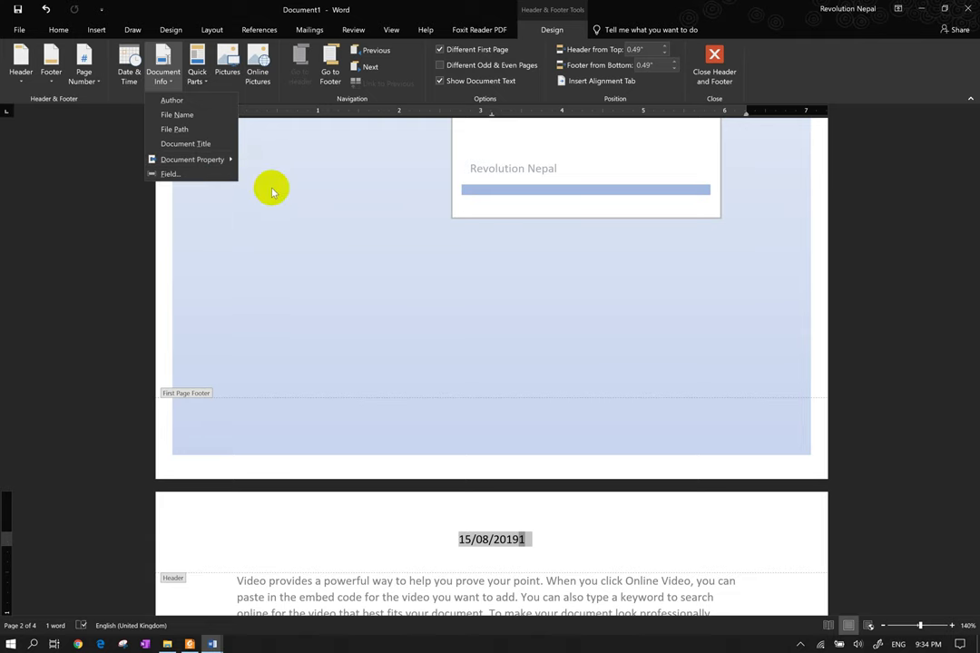
click(265, 148)
click(195, 63)
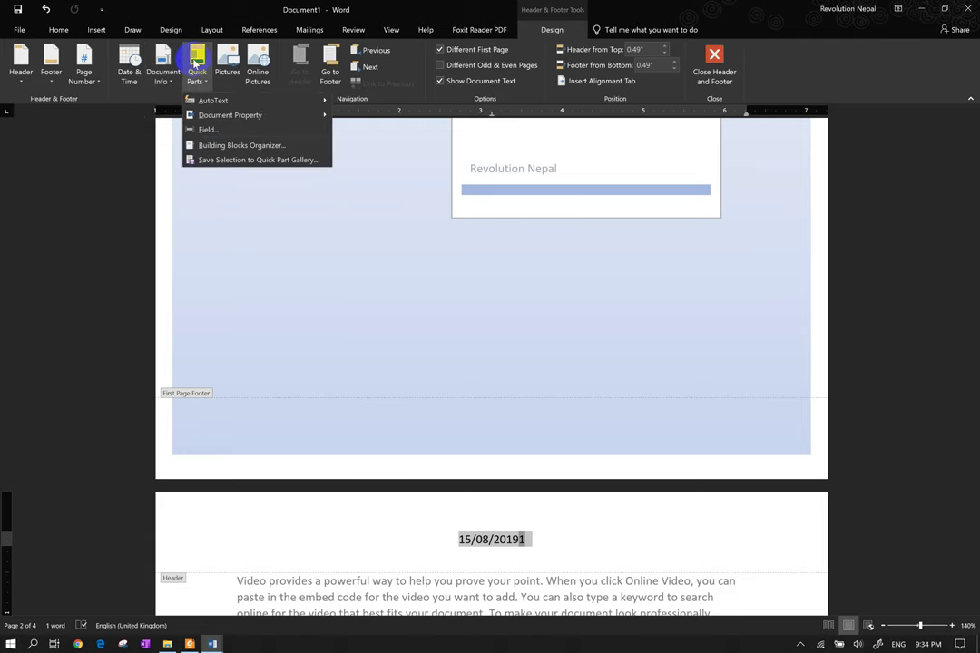
click(226, 200)
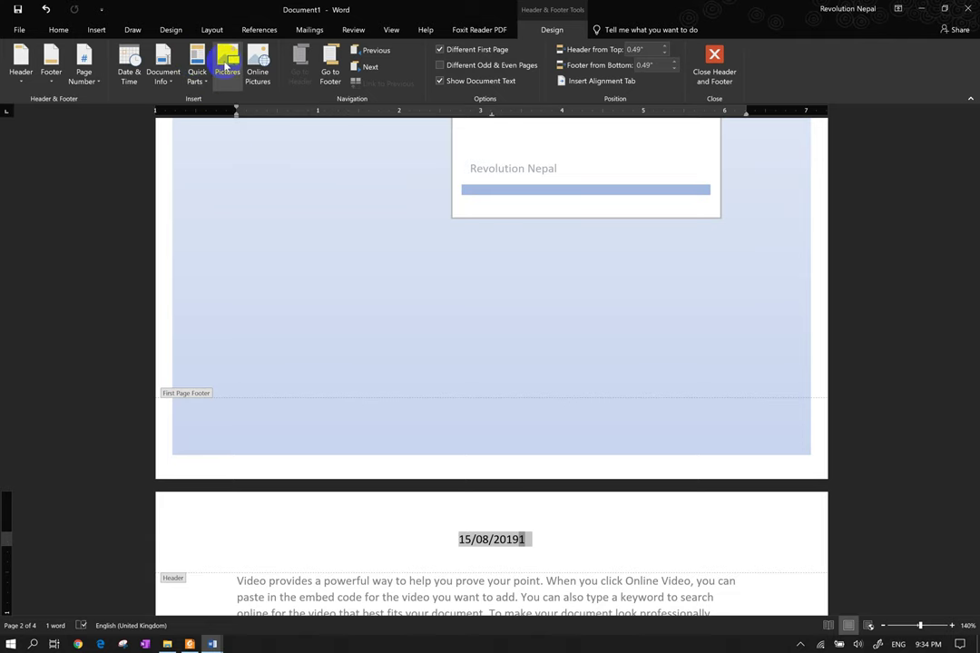
- Insert local_area_network4 from the Desktop into the header, shrink it to 0.55" tall, and exit
click(227, 63)
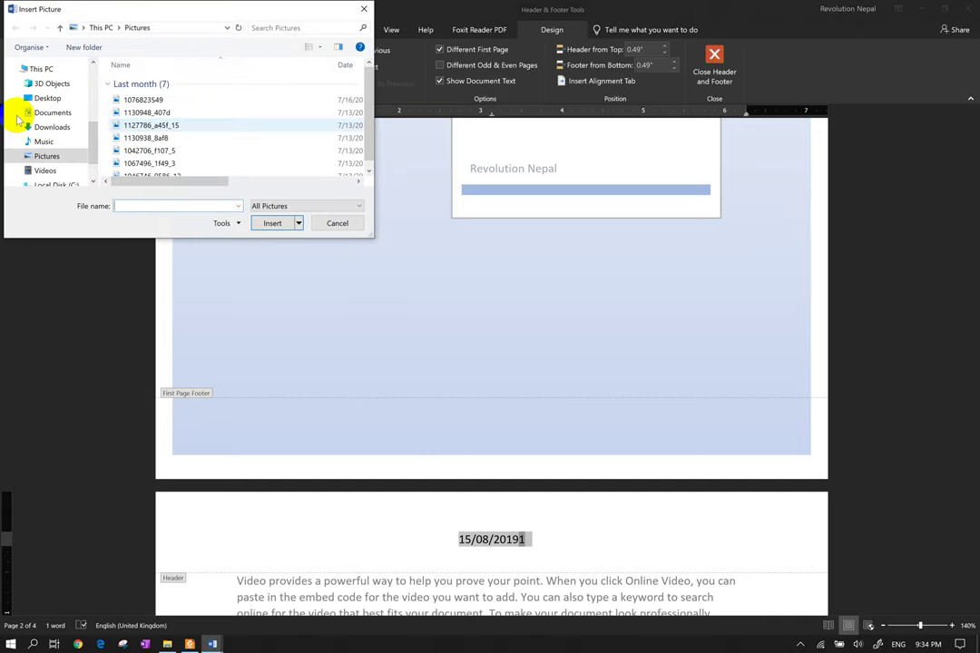
click(26, 97)
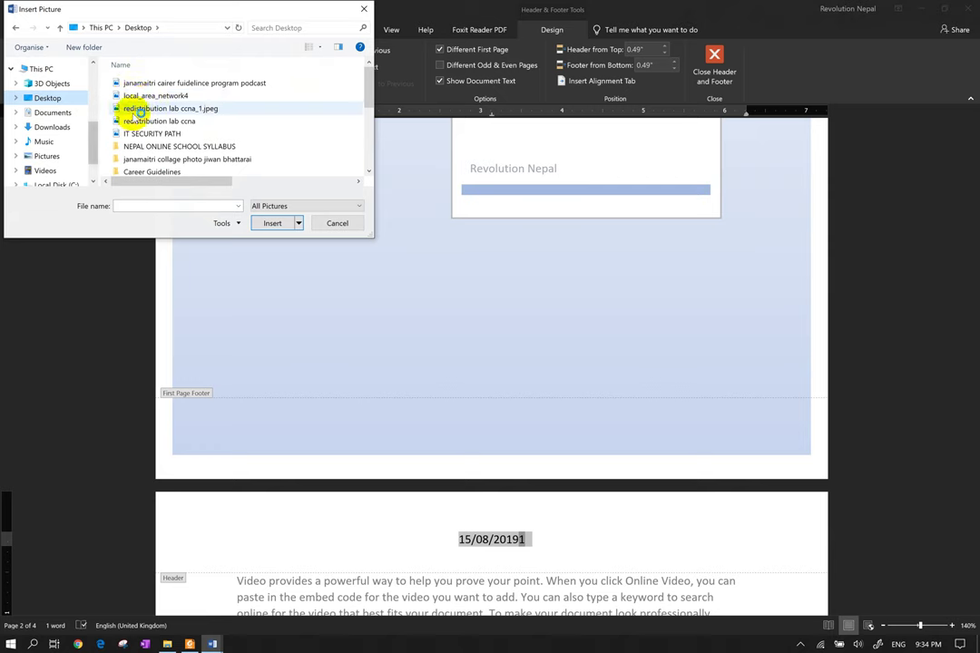
double_click(145, 95)
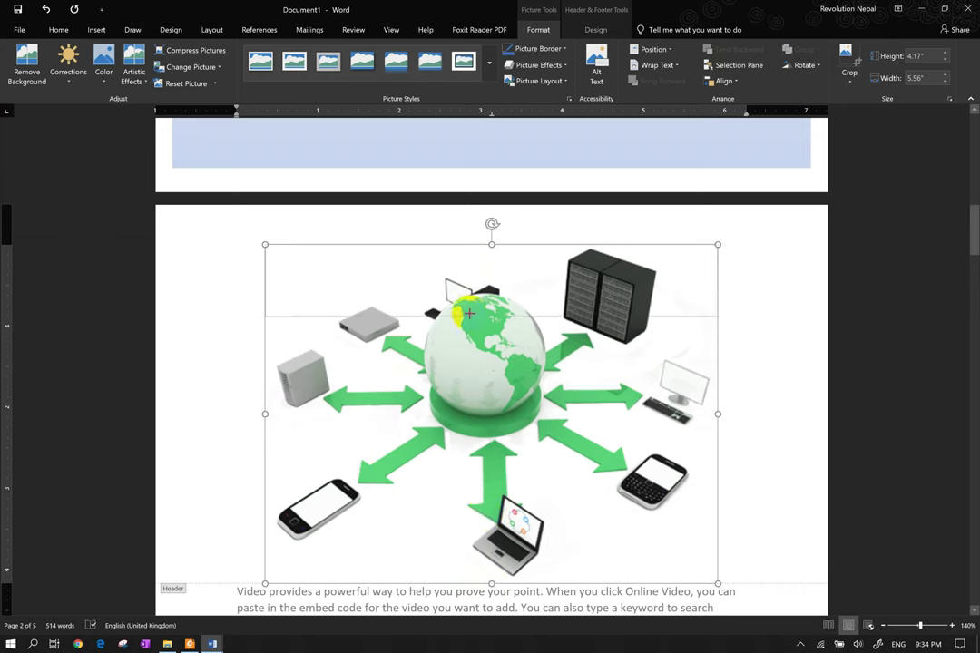
drag(491, 583, 465, 288)
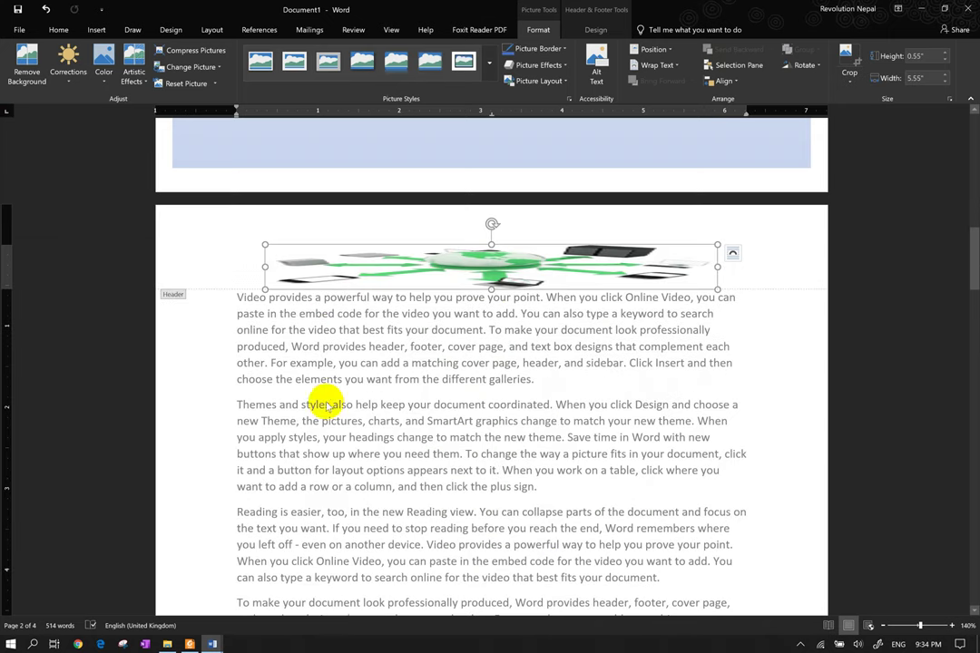
double_click(399, 408)
- Add two blank lines after the paragraph ending 'best fits your document.' on page 2
scroll(397, 391, down, 6)
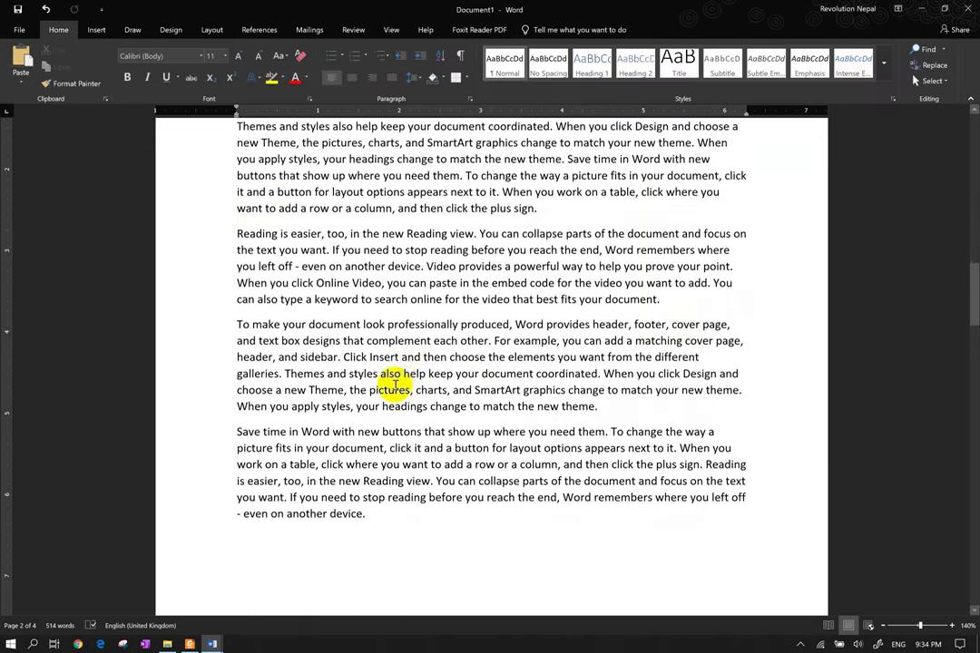
scroll(394, 382, down, 4)
scroll(393, 382, down, 3)
scroll(395, 362, down, 3)
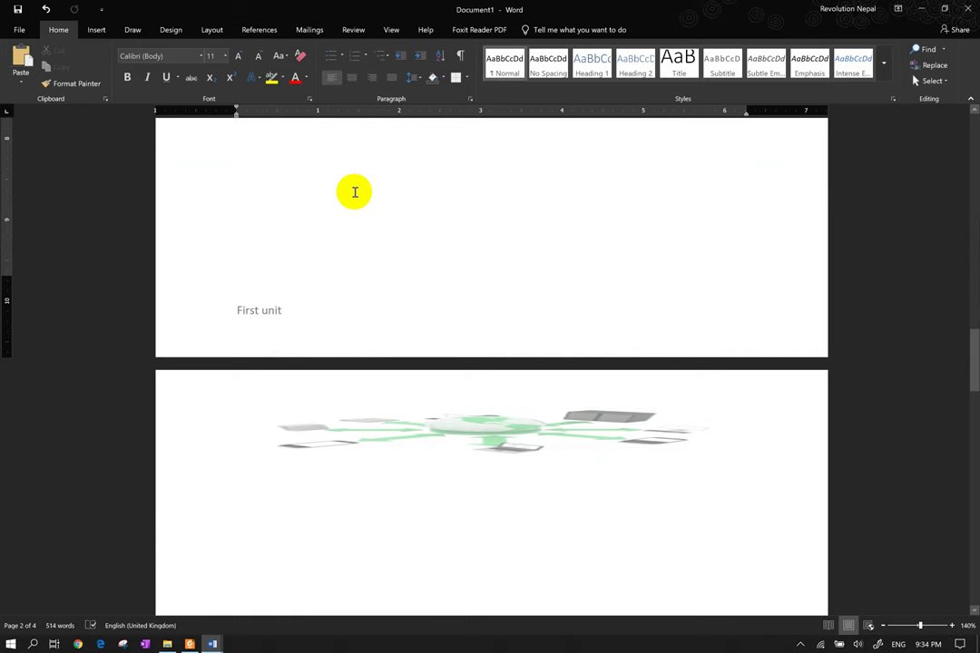
click(98, 30)
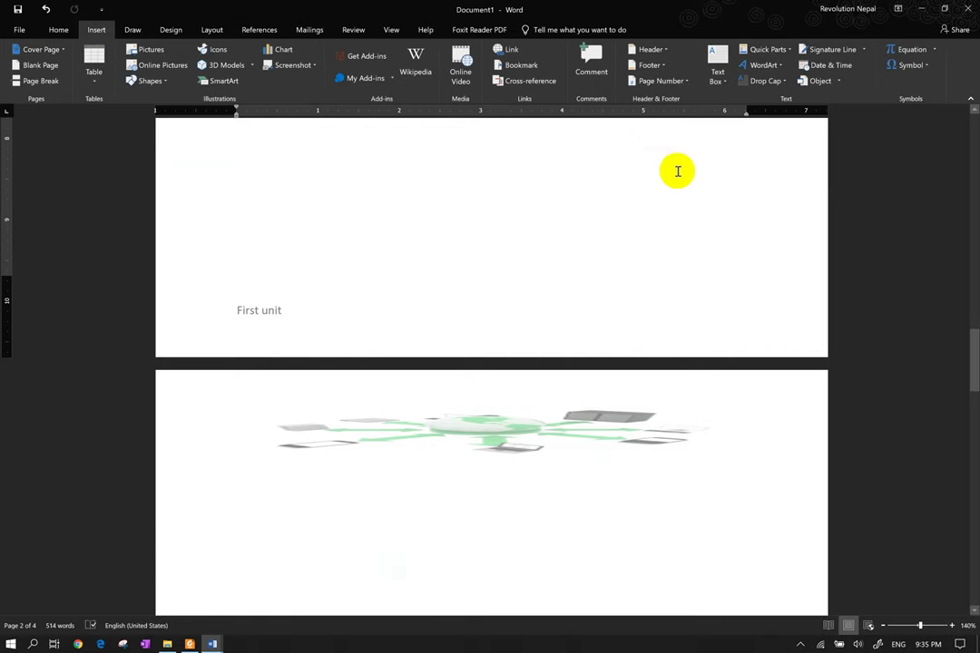
scroll(634, 238, down, 1)
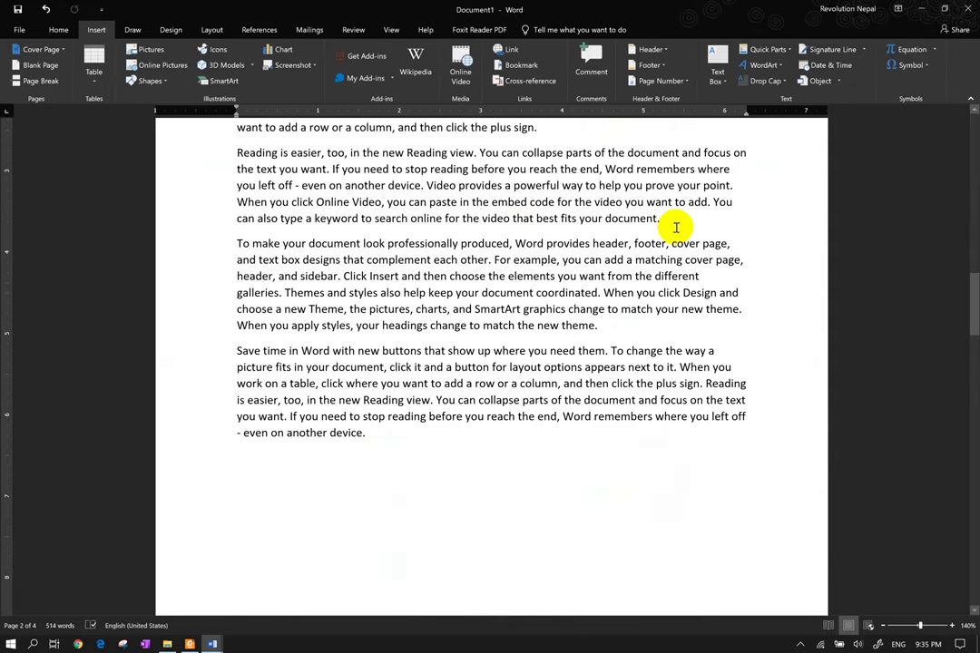
click(676, 226)
key(Return)
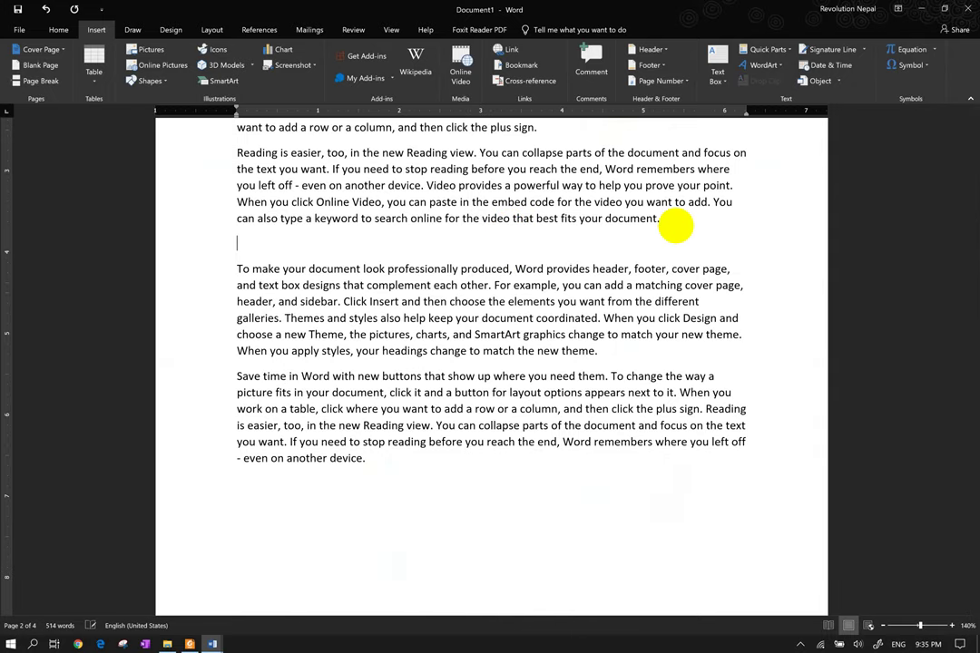
key(Return)
key(Return)
key(Return)
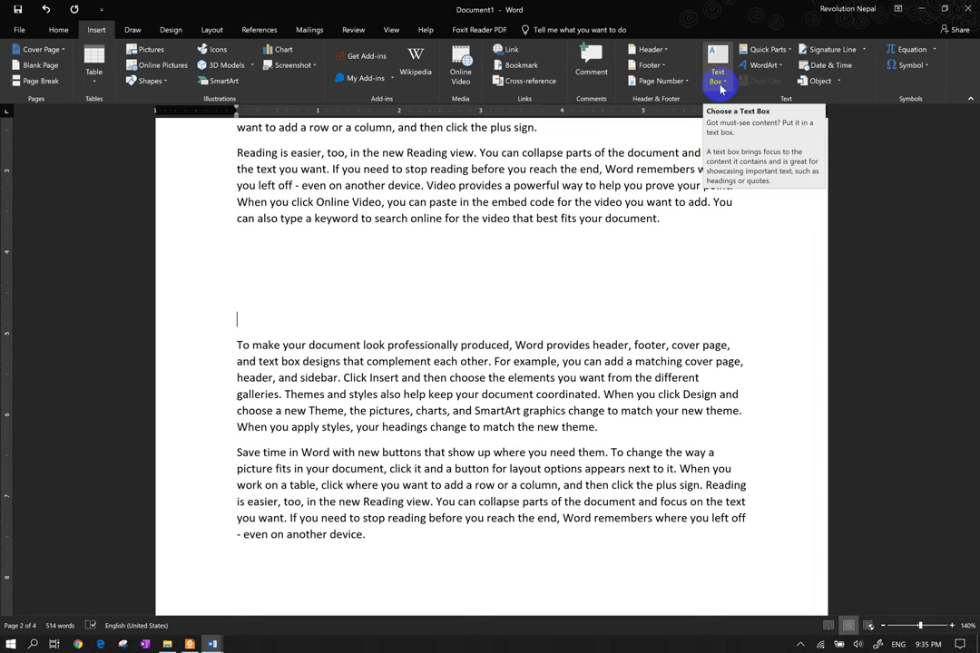
- Place a Simple Text Box pull quote in the gap between the paragraphs, slightly widened
click(720, 88)
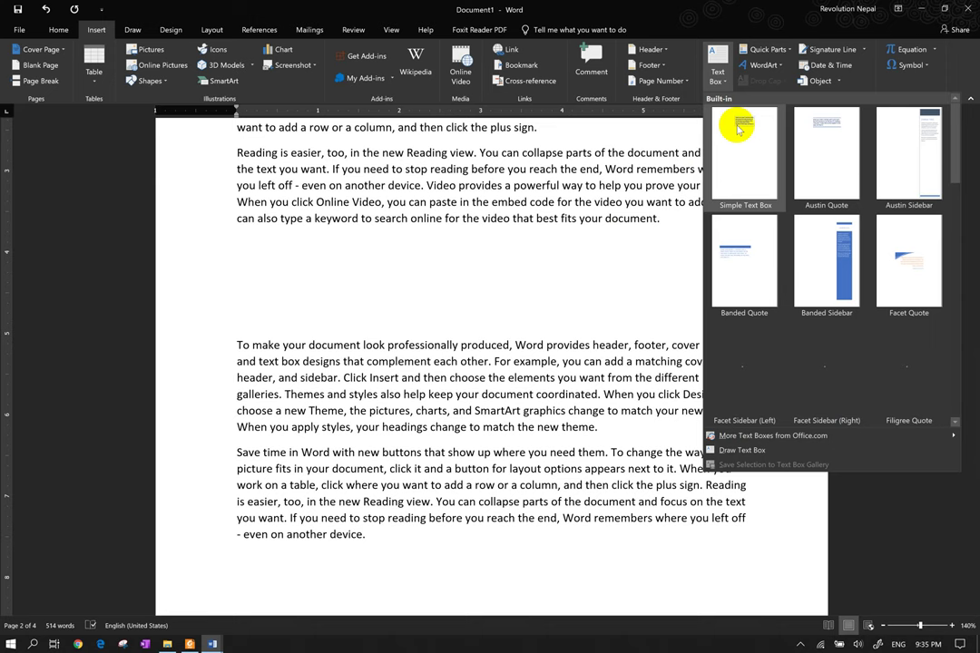
click(740, 129)
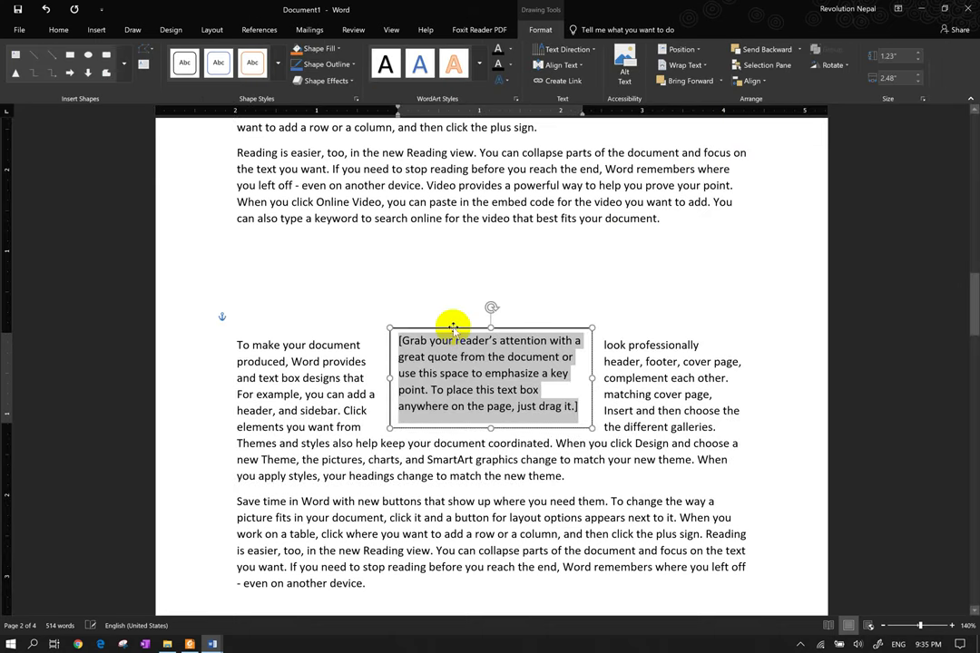
mouse_move(453, 326)
mouse_down()
mouse_move(453, 231)
mouse_move(454, 246)
mouse_up()
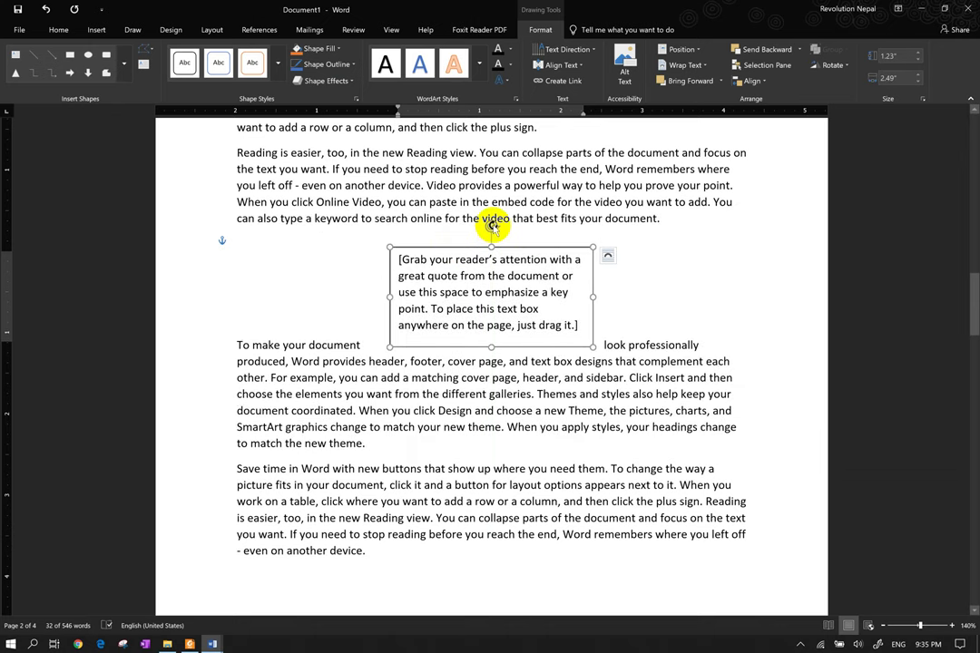
mouse_move(491, 226)
mouse_down()
mouse_move(506, 233)
mouse_move(491, 228)
mouse_up()
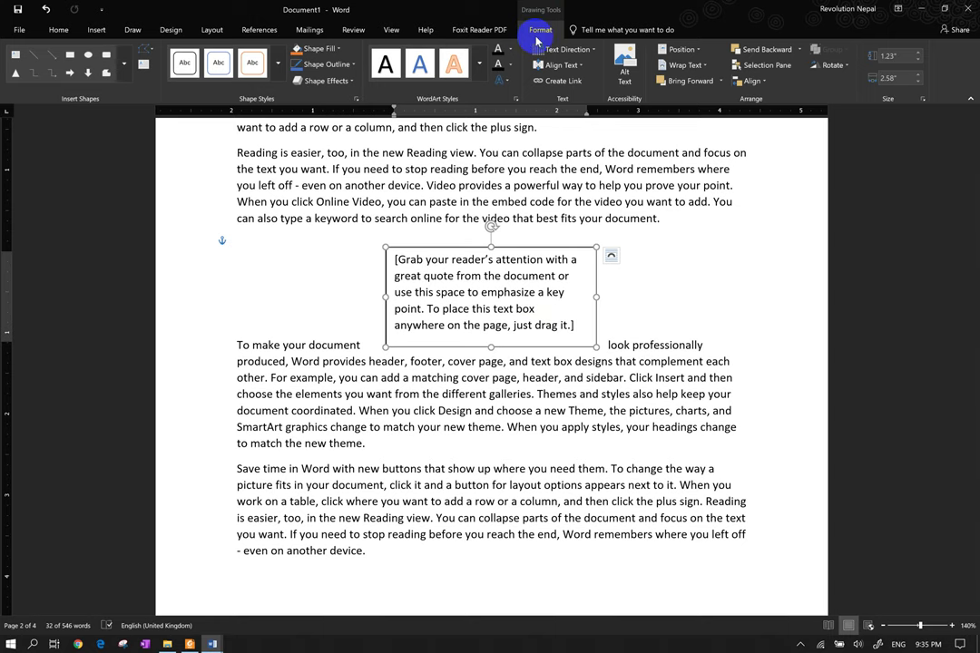
click(696, 271)
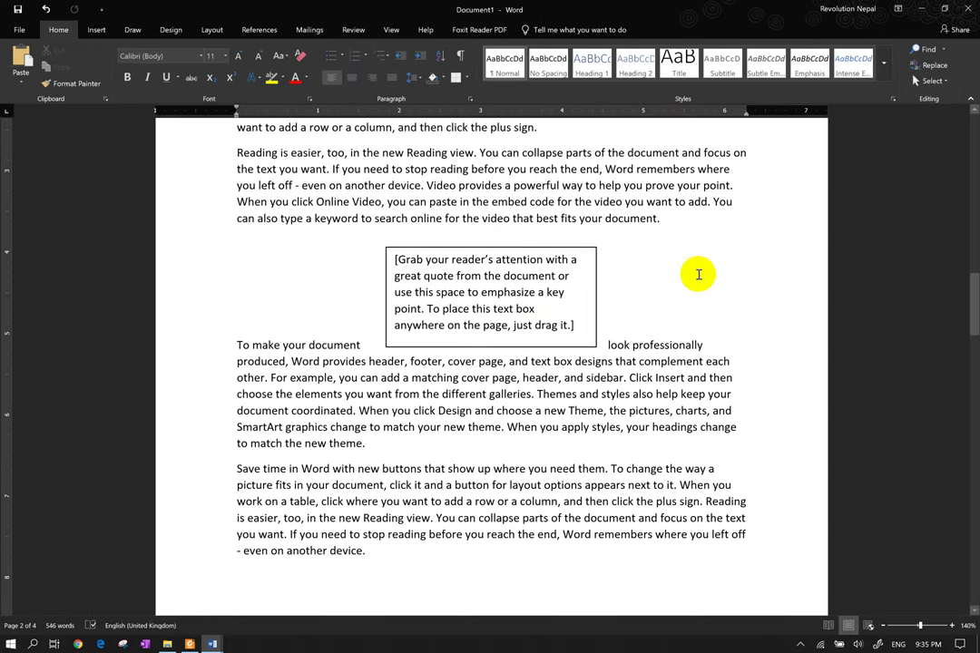
- Enlarge the quote text box to 1.9" by 3.49" by dragging its corner
triple_click(458, 261)
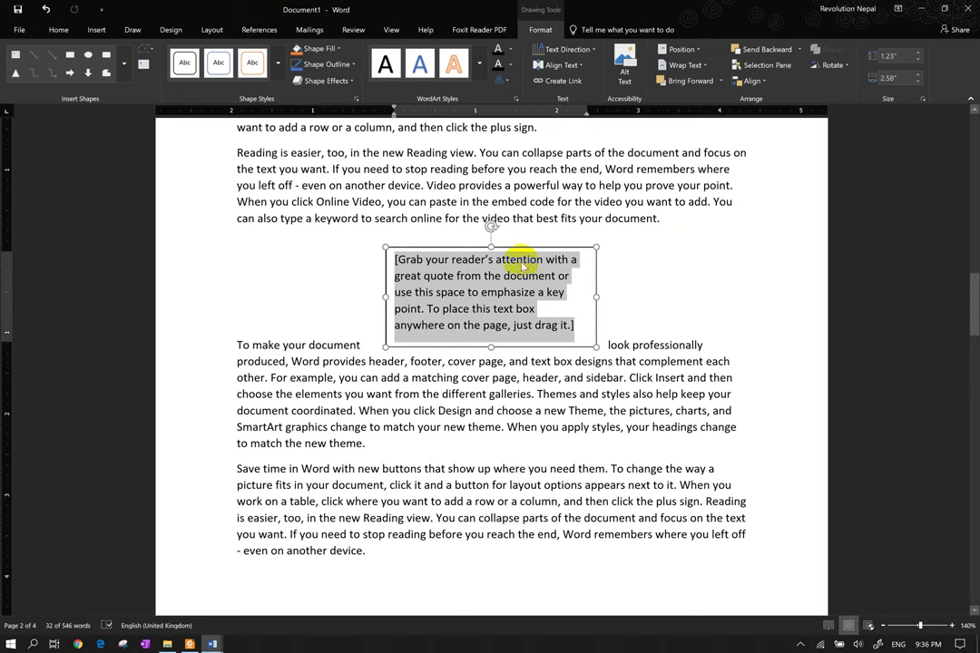
click(566, 65)
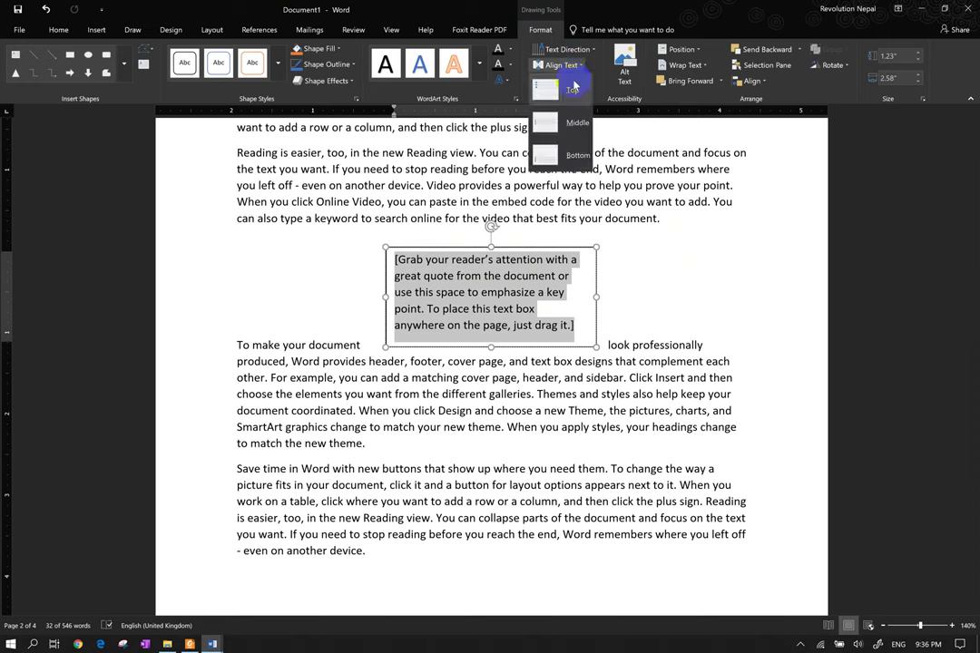
click(573, 85)
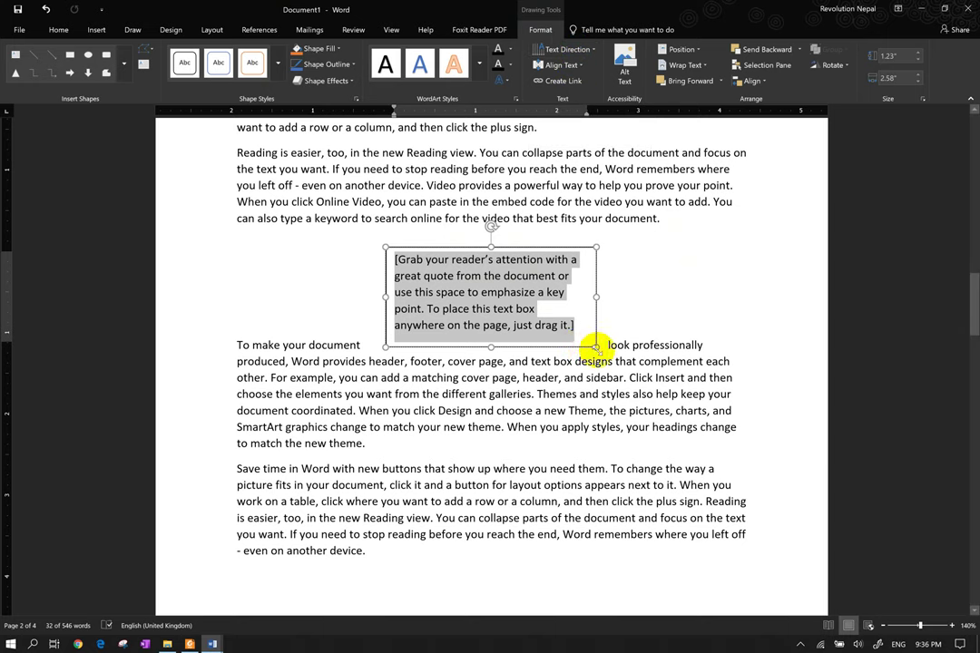
drag(596, 346, 670, 401)
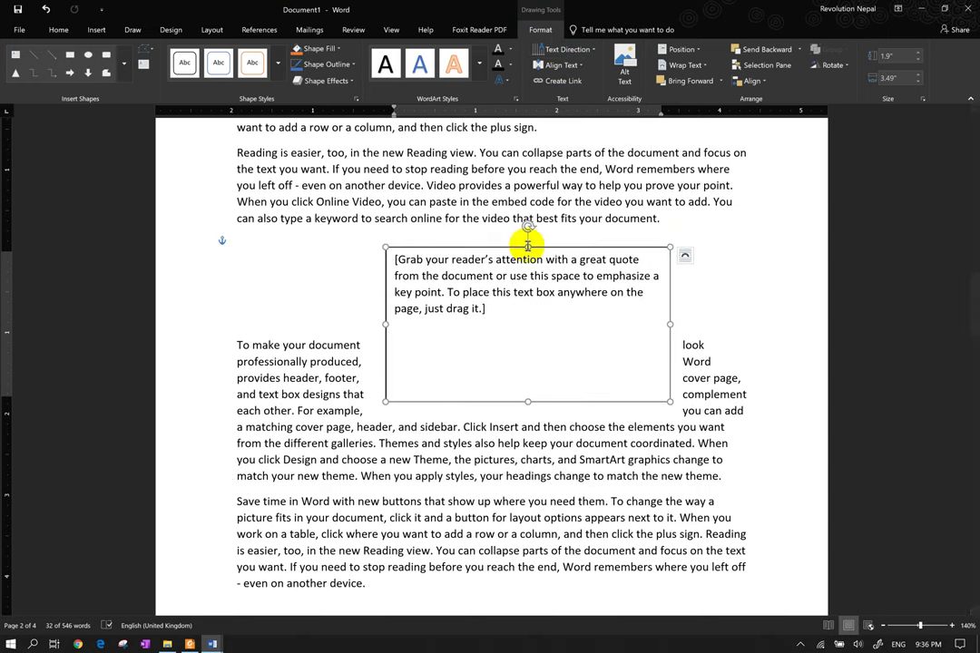
- Try middle vertical alignment for the quote text, then return it to top
key(ctrl+a)
click(548, 245)
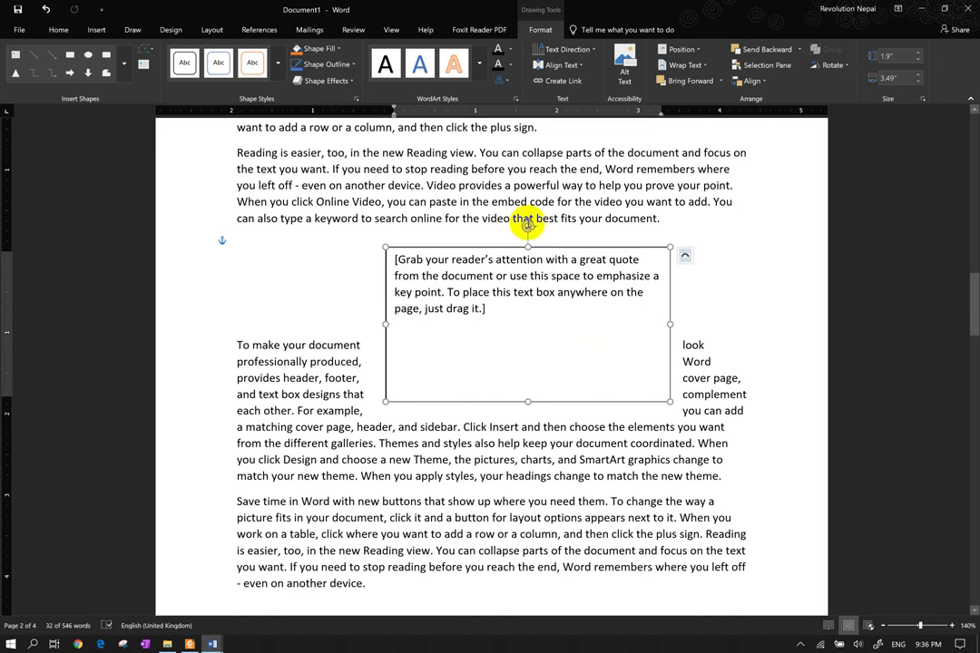
click(572, 64)
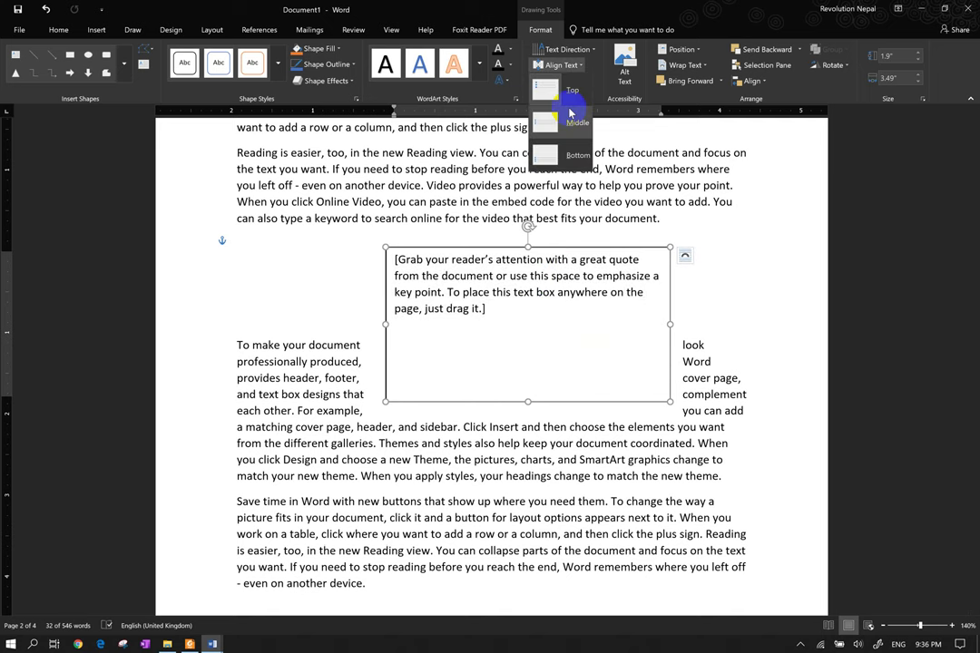
click(566, 124)
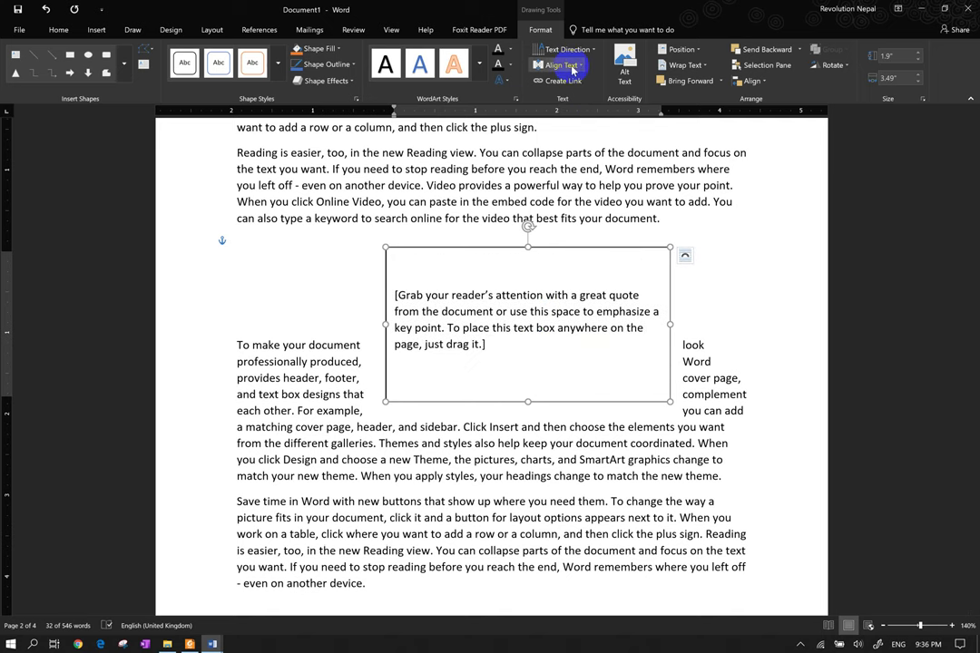
click(572, 64)
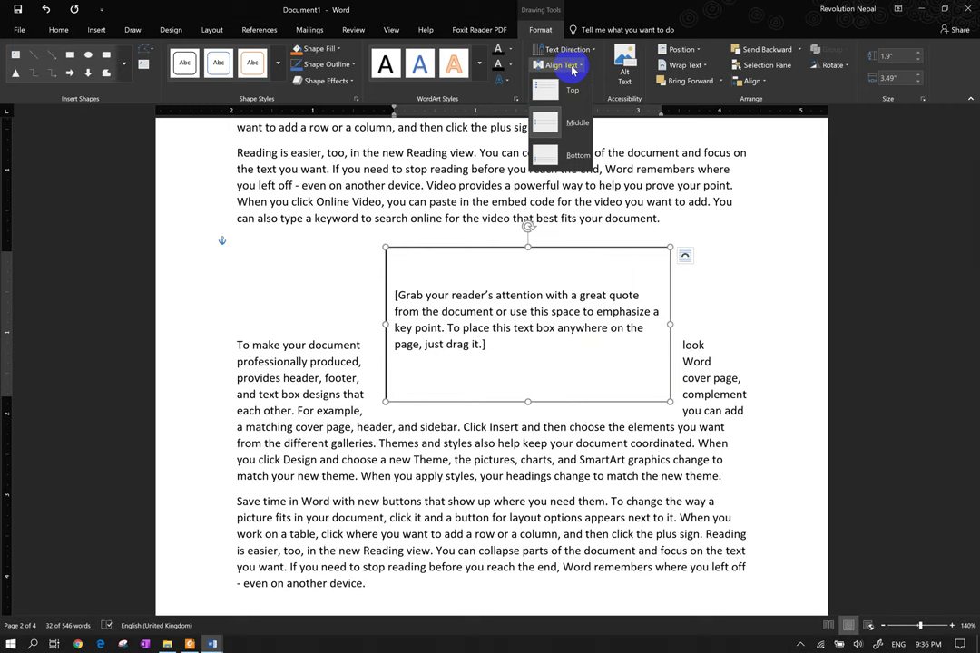
click(572, 91)
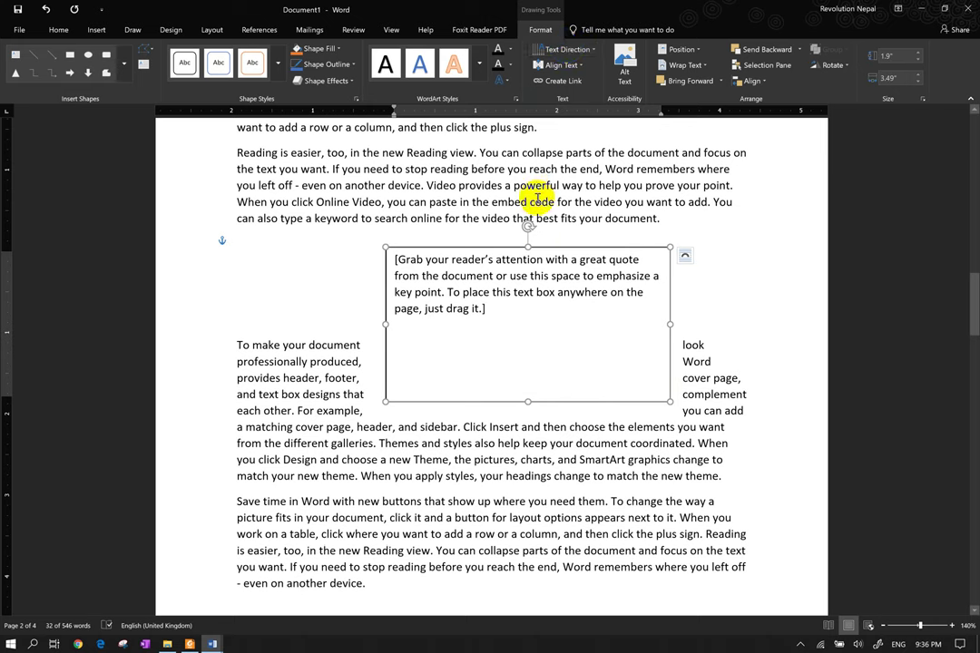
- Try 270° text direction on the box text, then set it back to horizontal
click(569, 50)
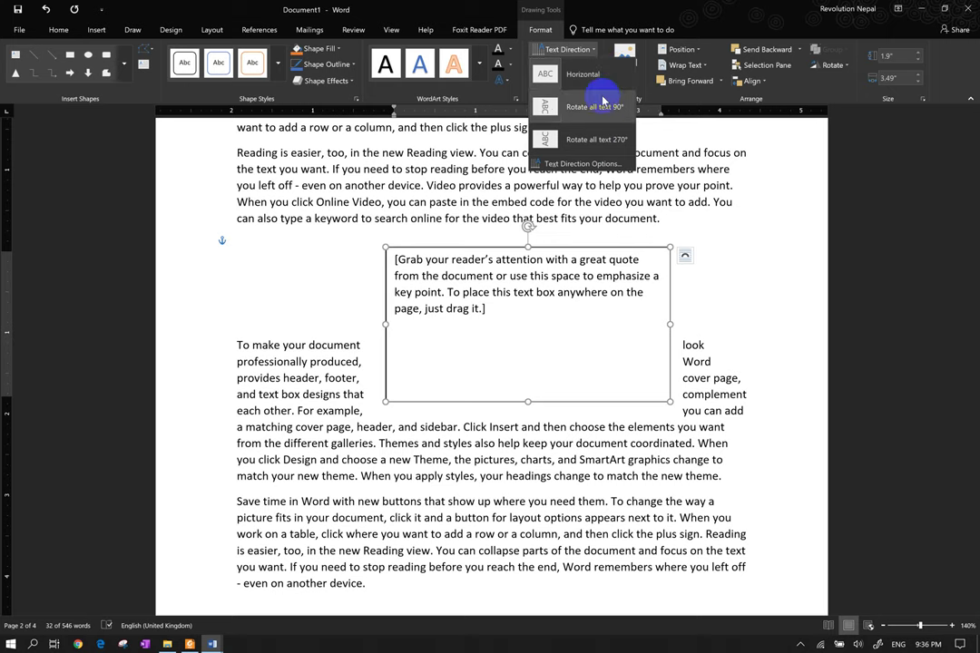
click(587, 77)
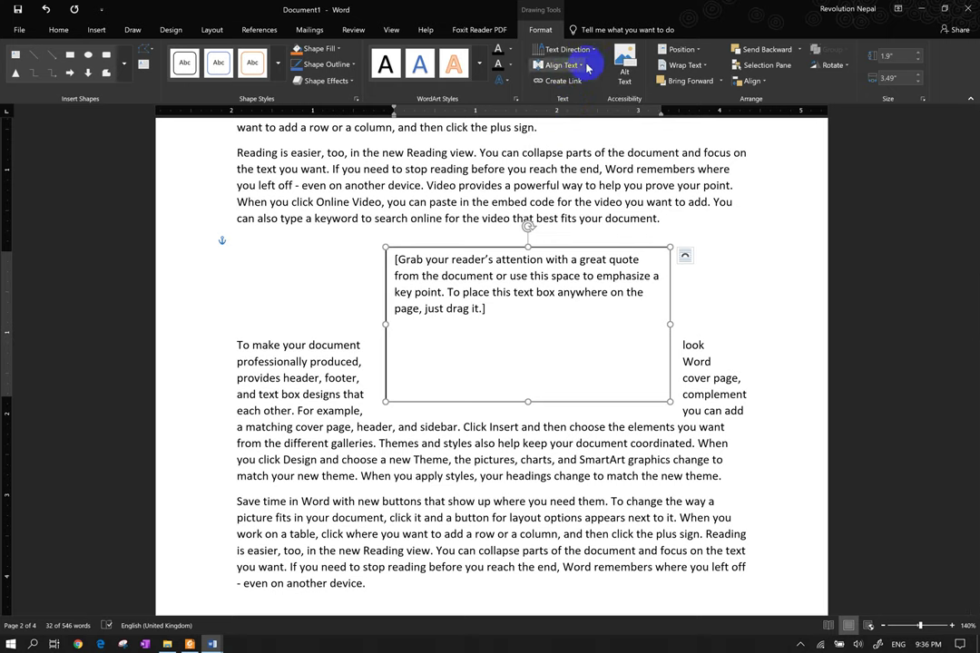
click(564, 49)
click(594, 139)
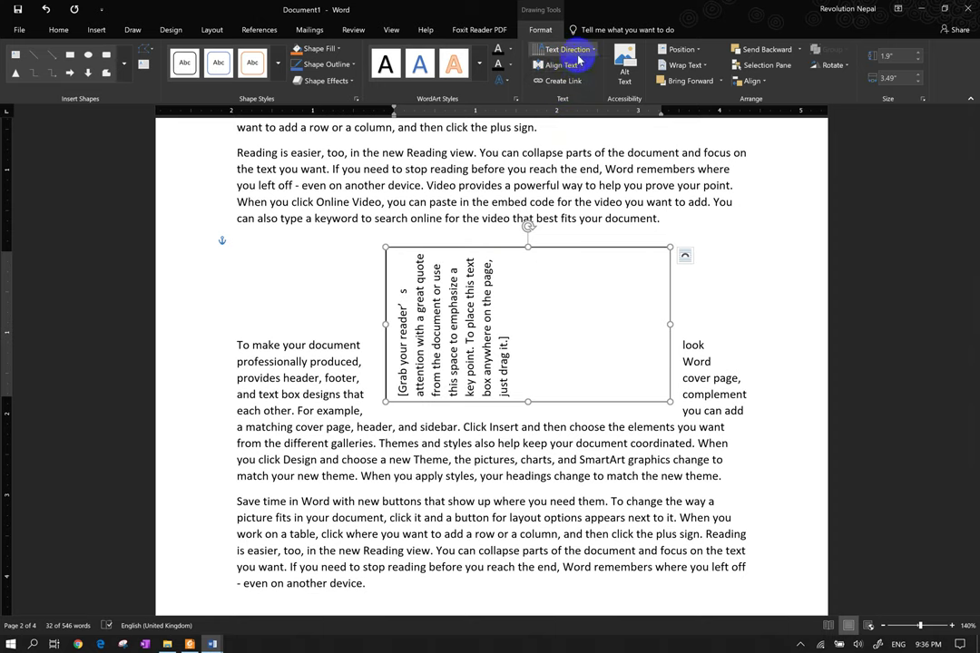
click(564, 49)
click(570, 90)
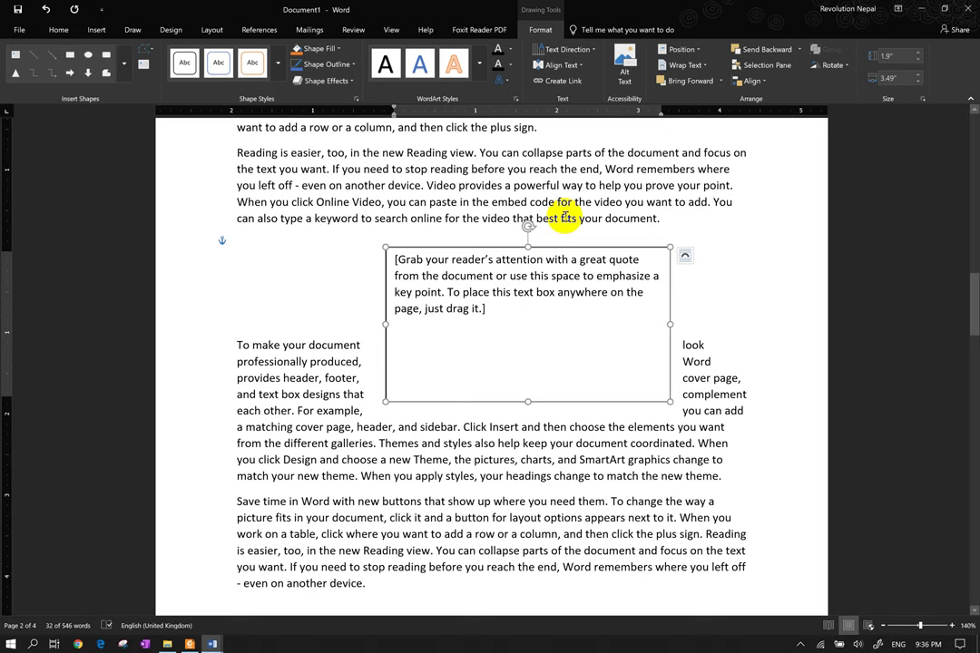
- Give the quote box Square wrapping and move it up beside the Reading paragraph at the left margin
click(682, 50)
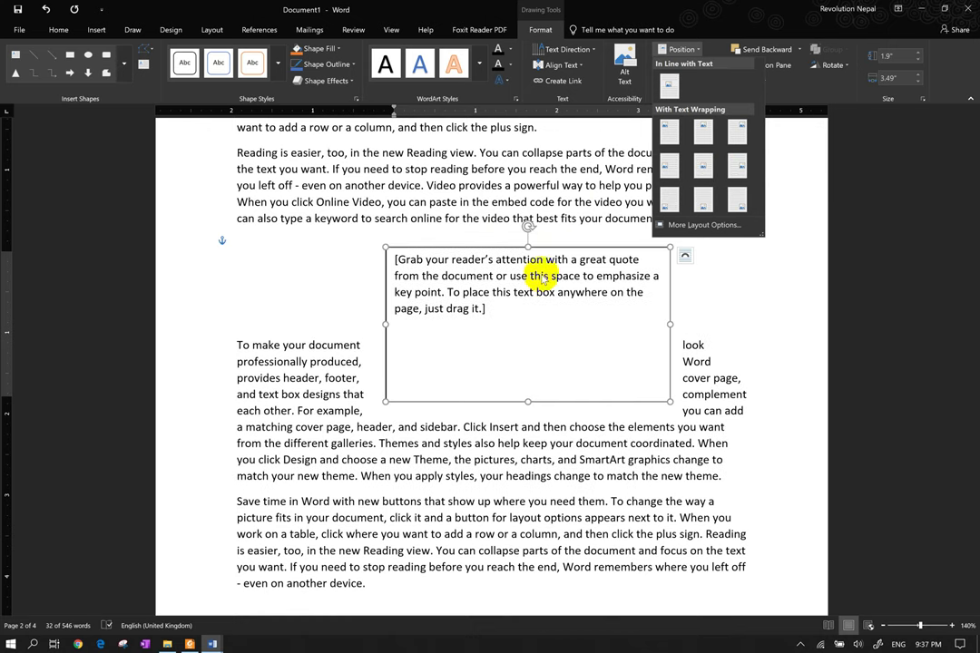
click(540, 318)
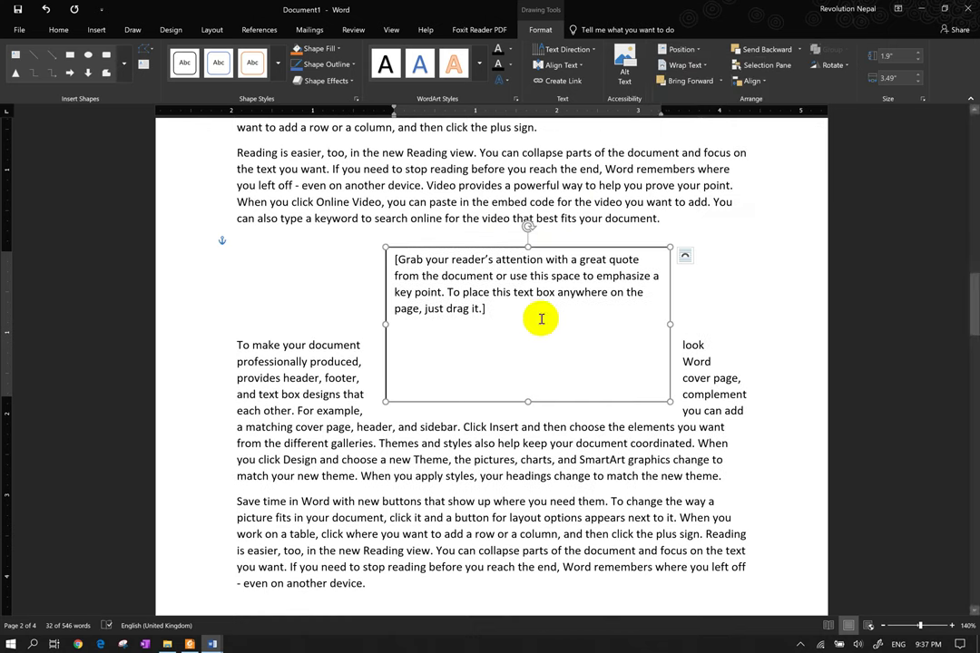
click(682, 67)
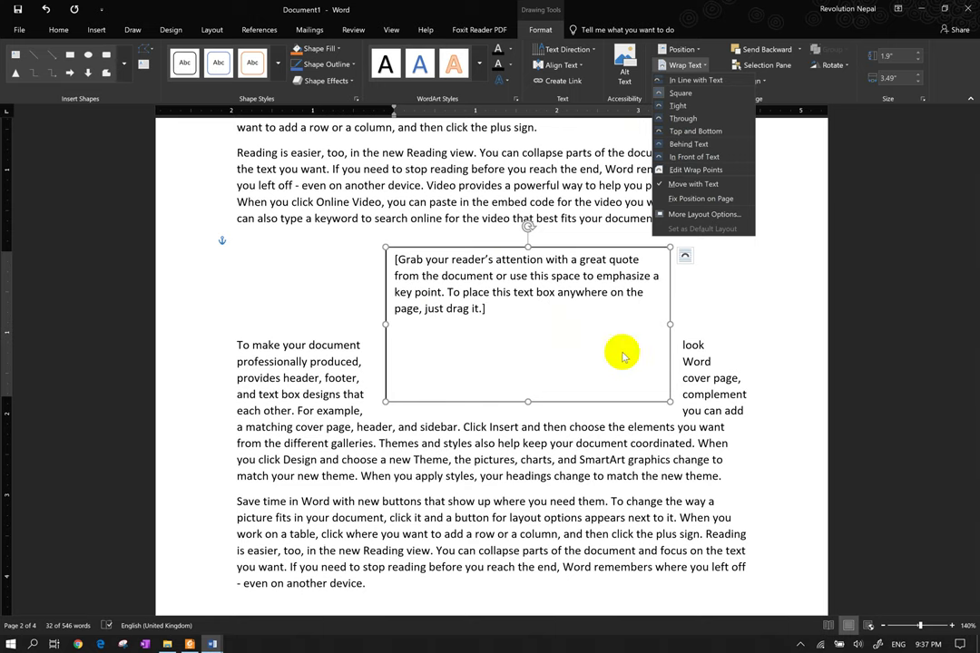
click(683, 145)
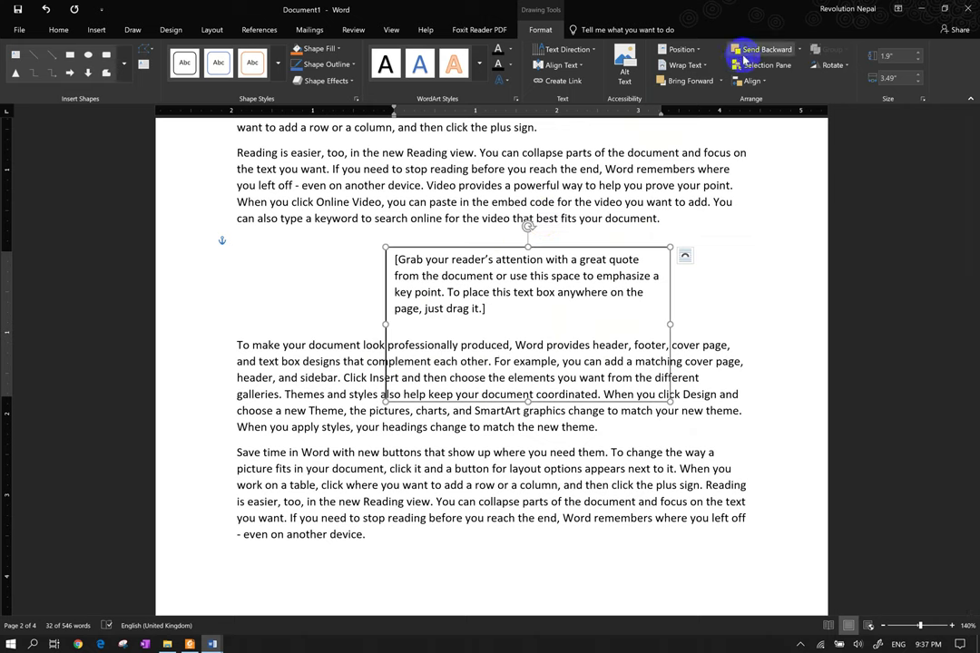
click(702, 65)
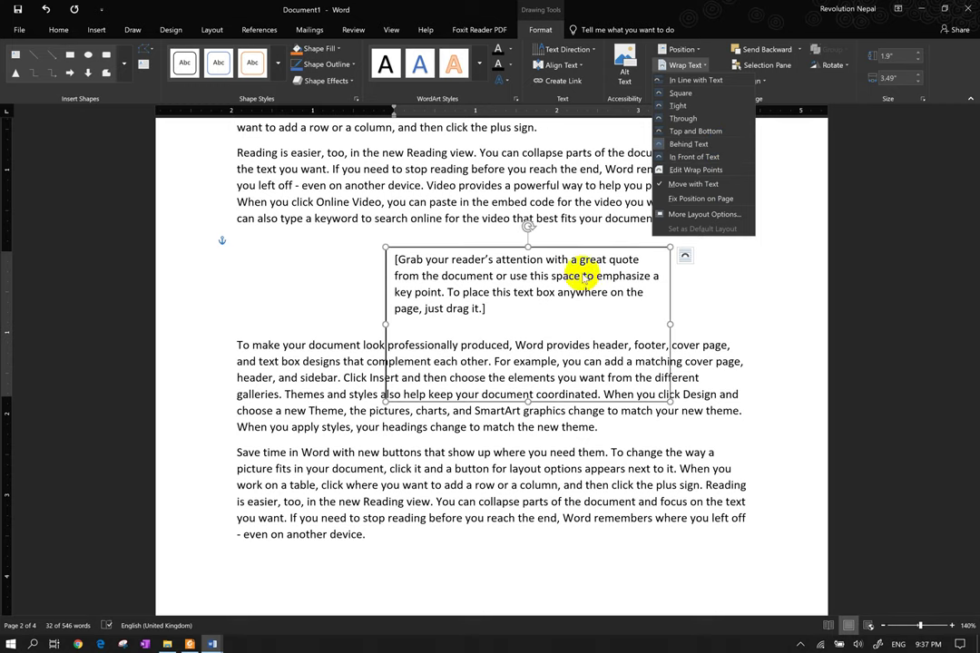
click(681, 94)
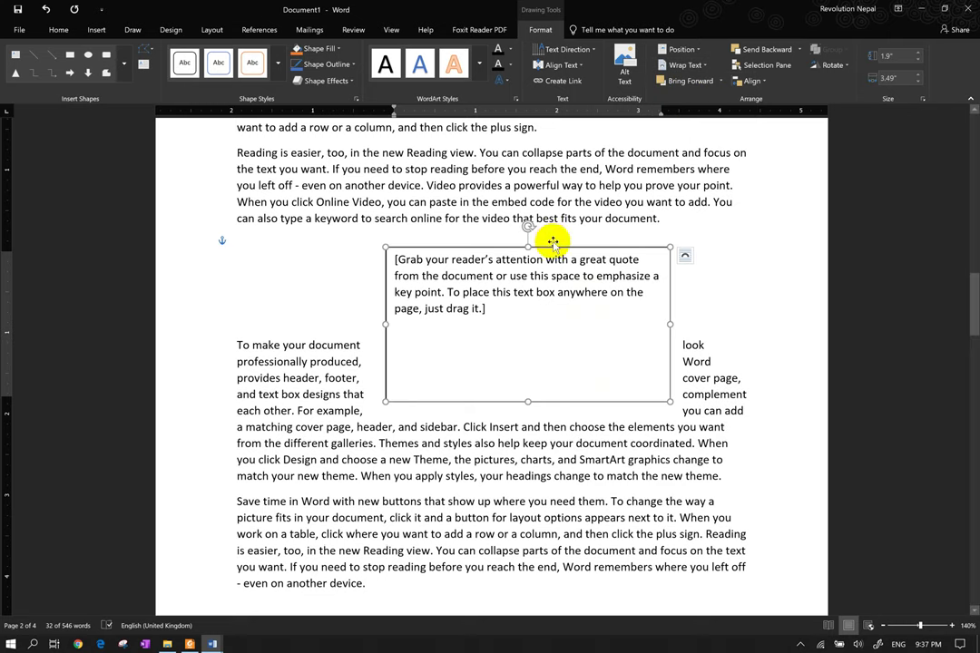
drag(556, 247, 379, 148)
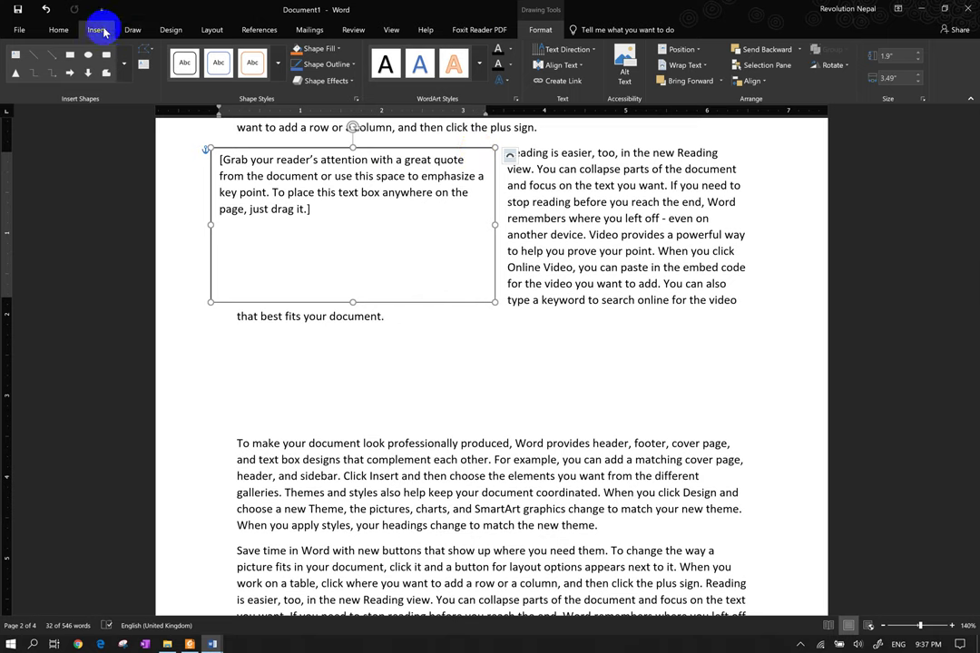
- Draw a second 3.18" by 4.17" text box overlapping the quote box's right edge
click(103, 33)
click(722, 84)
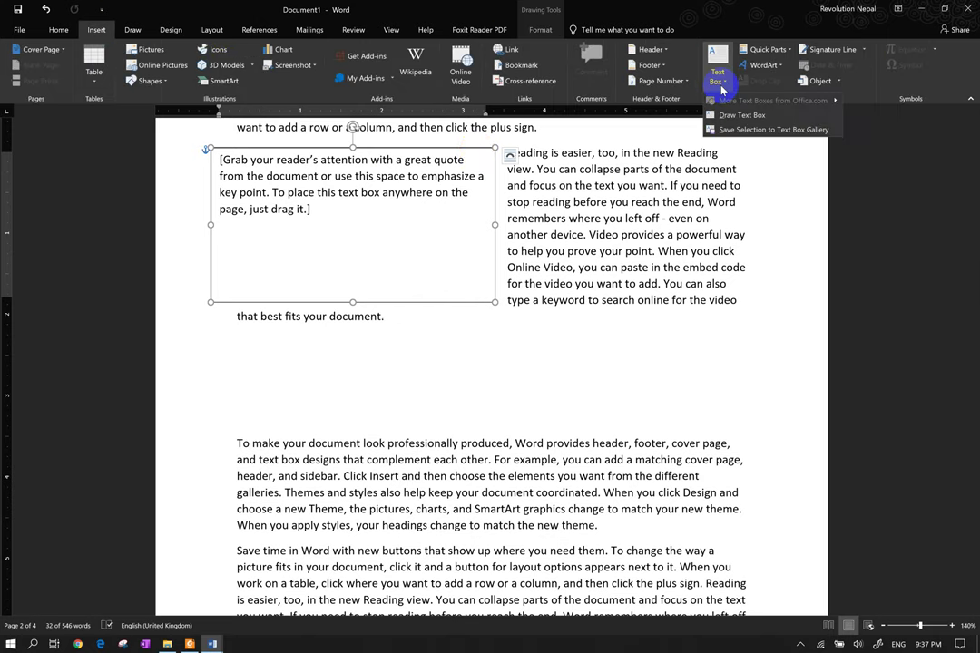
click(737, 114)
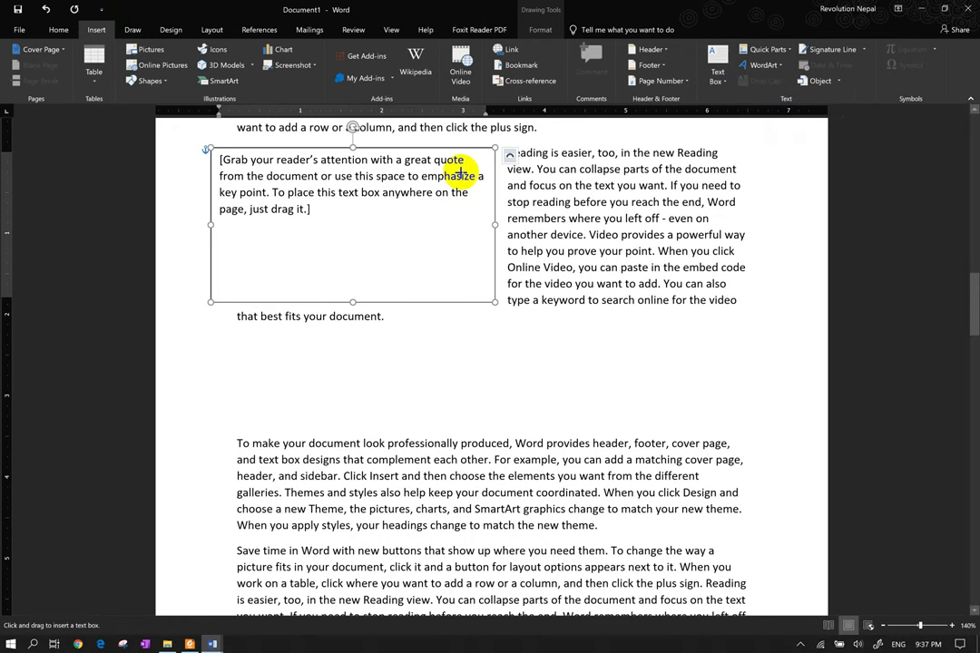
drag(462, 173, 800, 430)
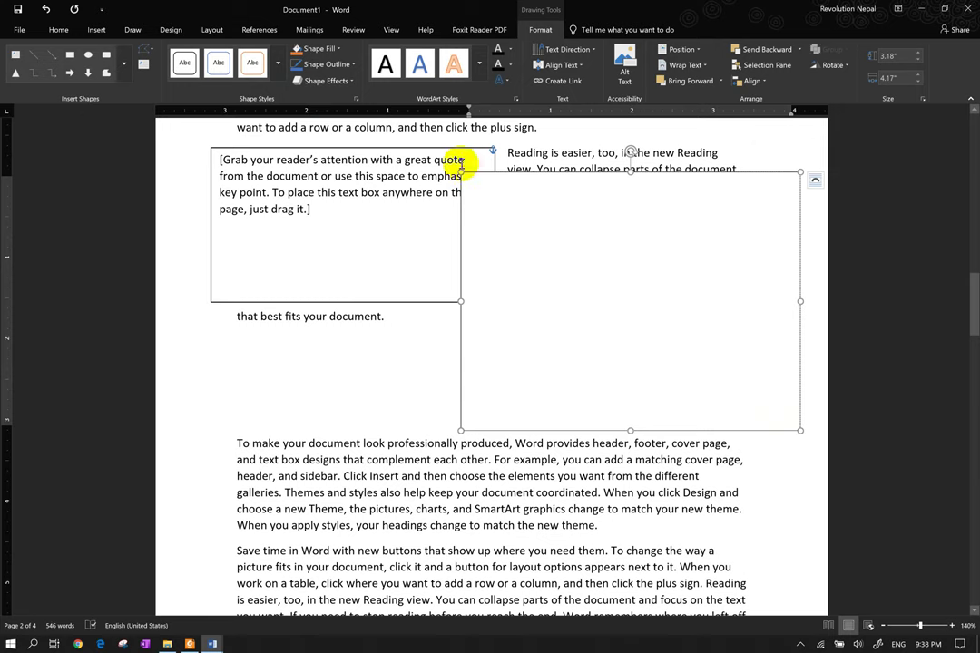
- Fill the new text box with Light Green
click(336, 50)
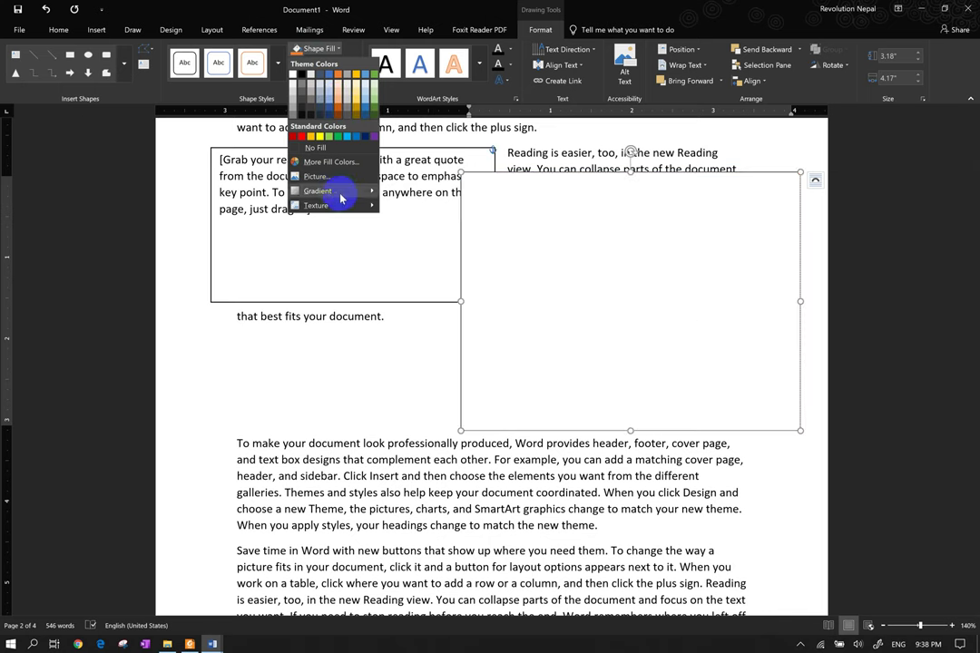
mouse_move(317, 205)
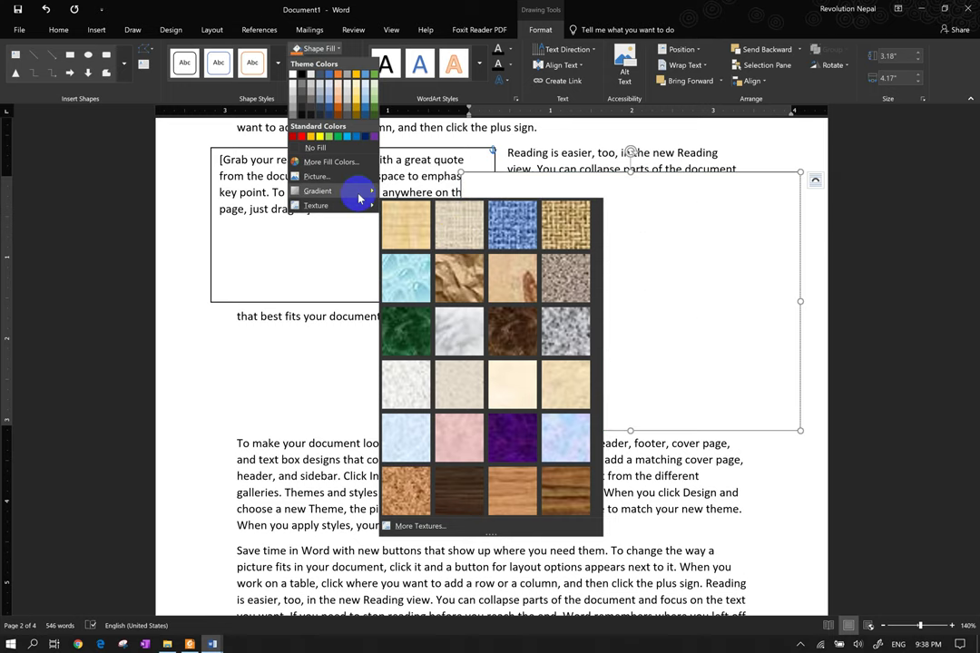
mouse_move(355, 189)
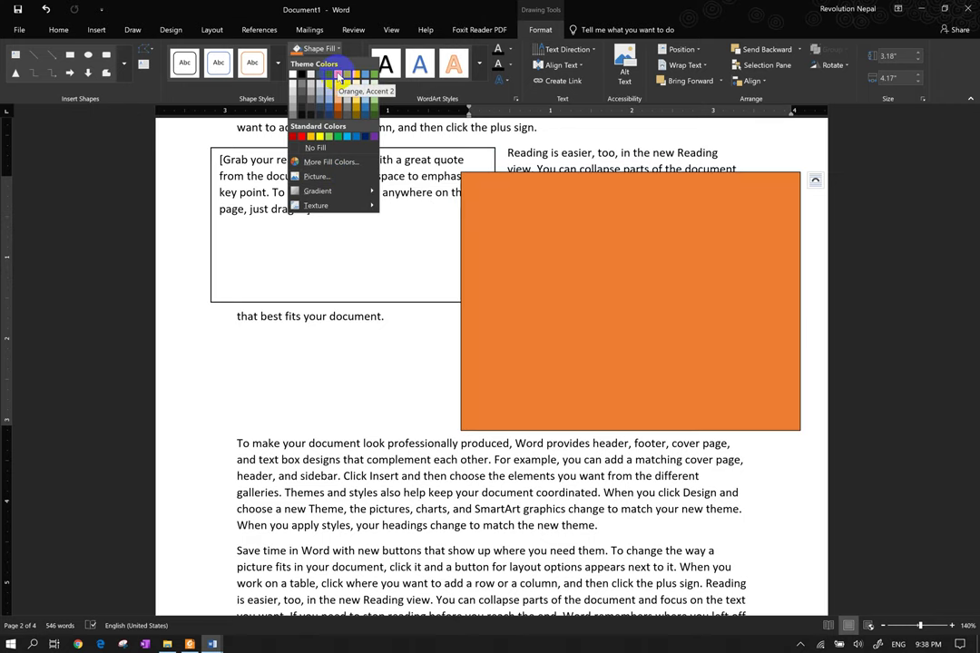
click(329, 137)
- Fill the quote text box with a darker green theme colour
click(344, 205)
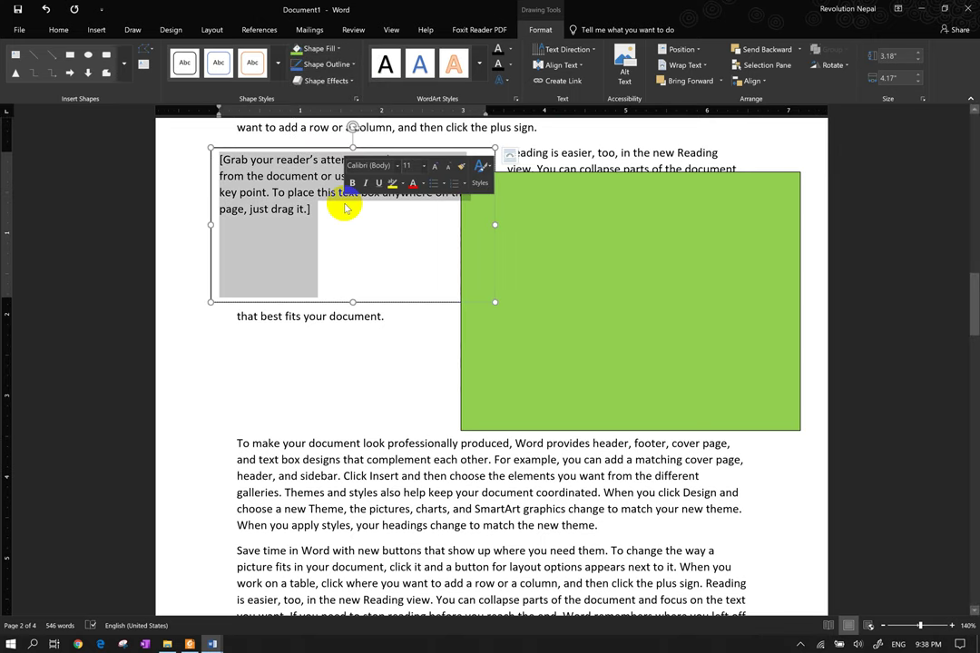
click(319, 49)
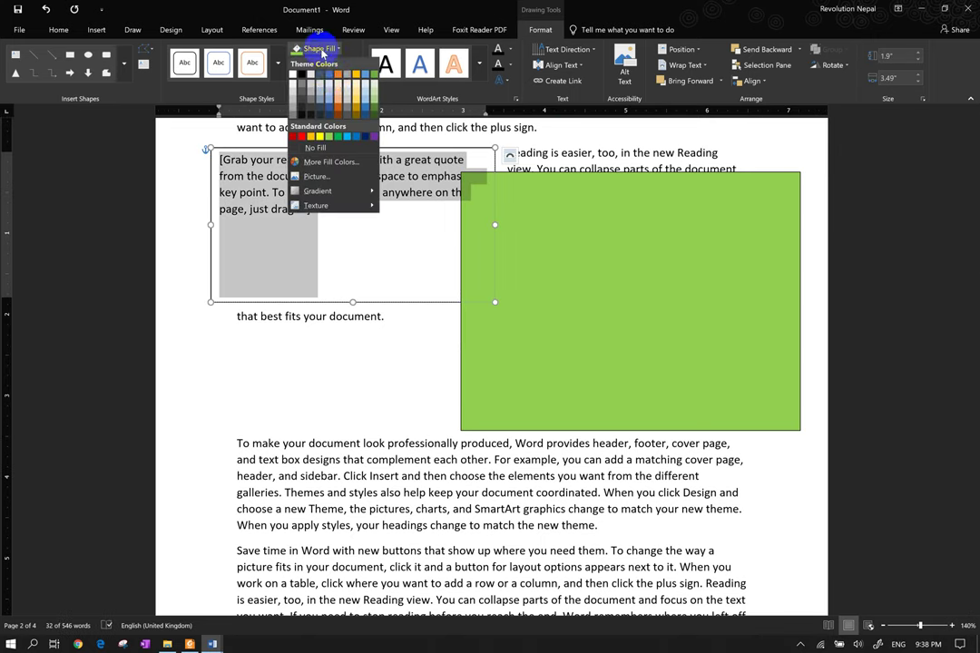
click(370, 108)
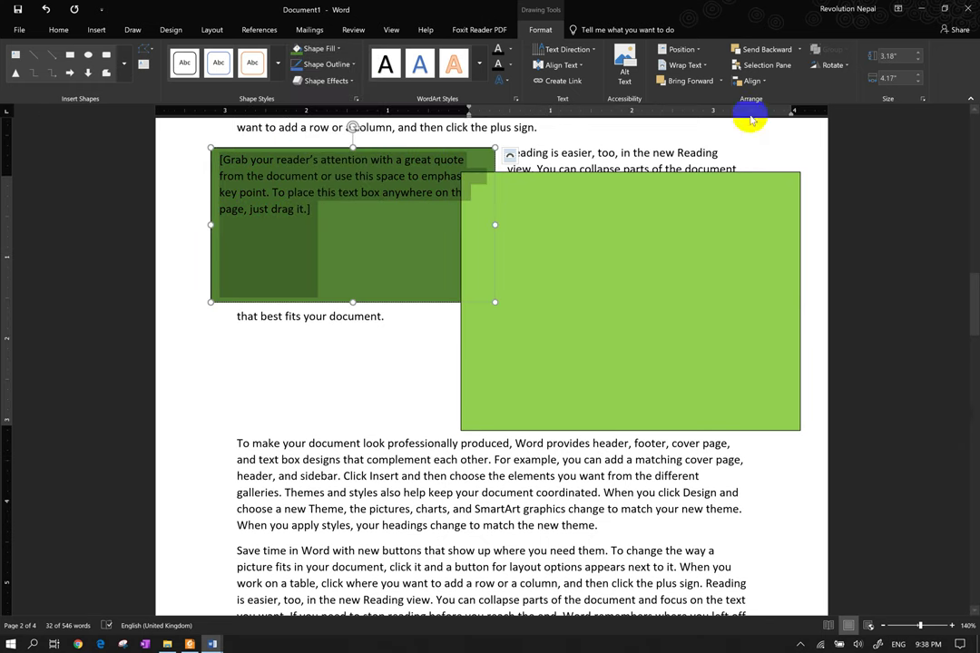
- Place the light green box behind the text, with the quote box layered beneath it
click(481, 201)
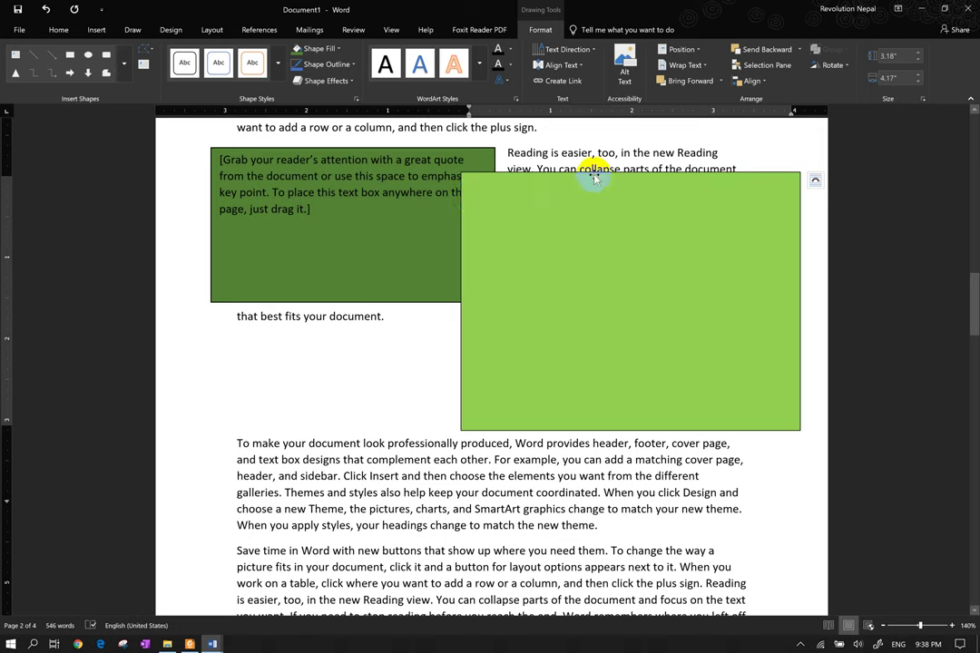
click(773, 56)
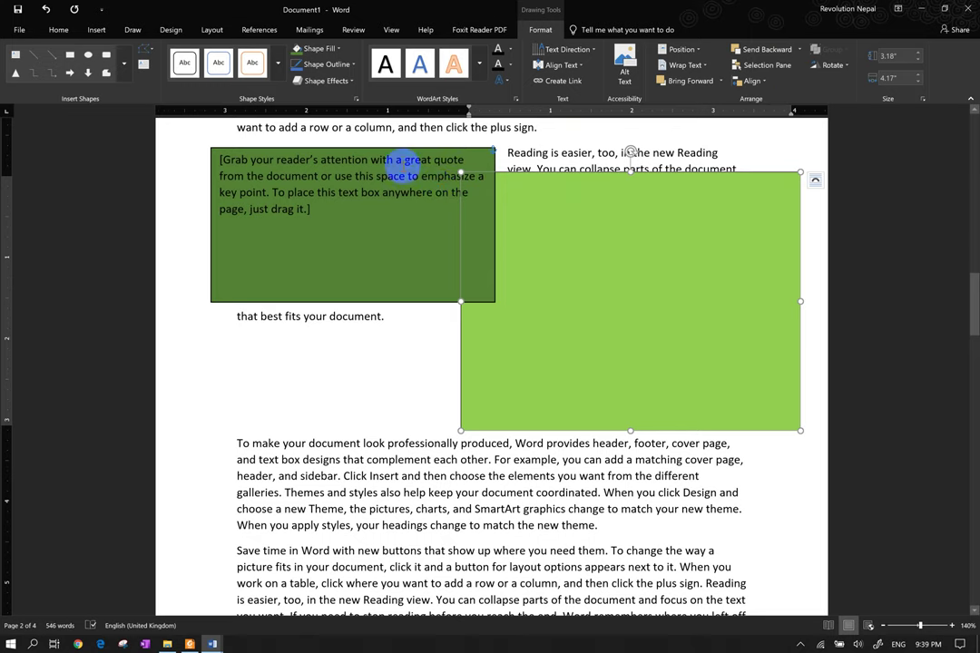
click(405, 179)
click(765, 49)
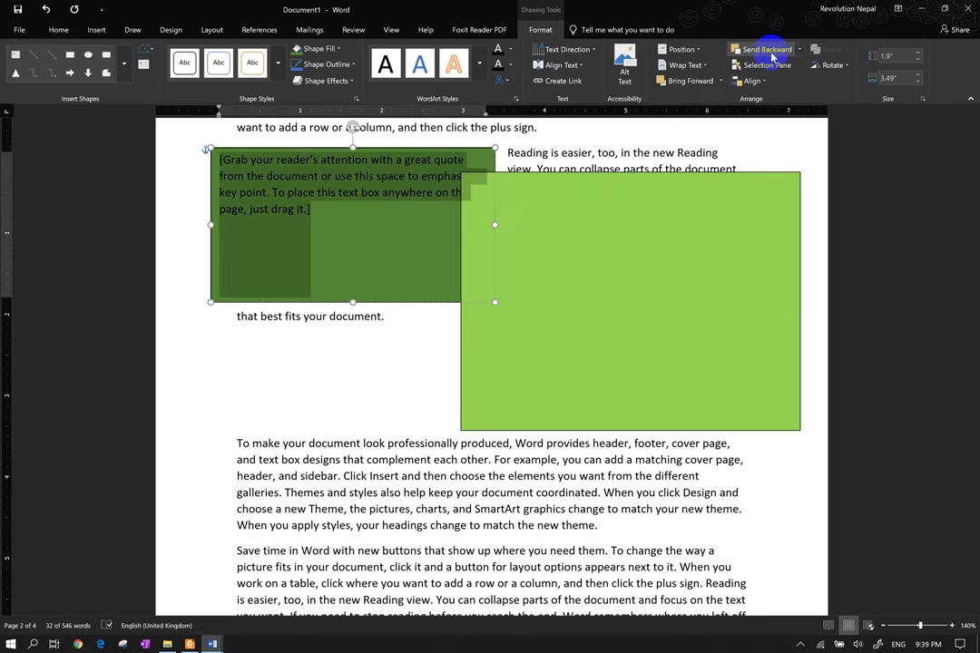
click(726, 196)
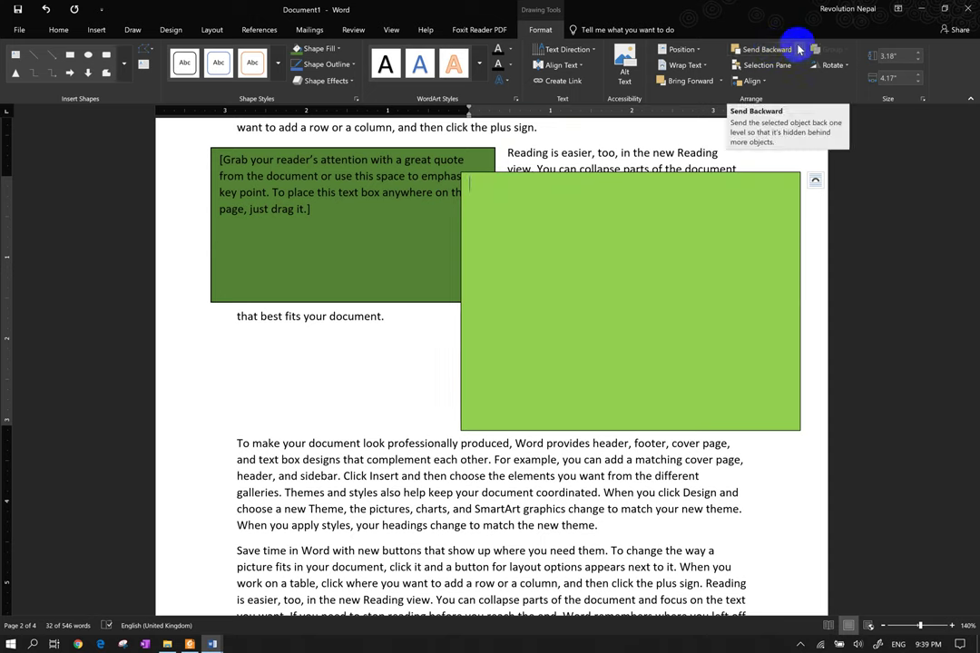
click(801, 51)
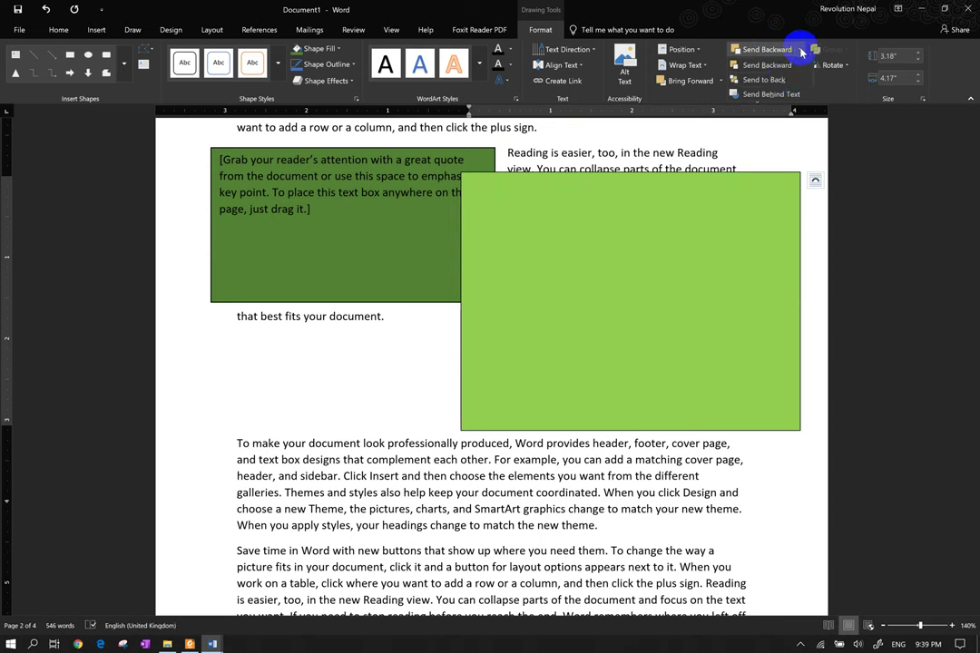
click(780, 94)
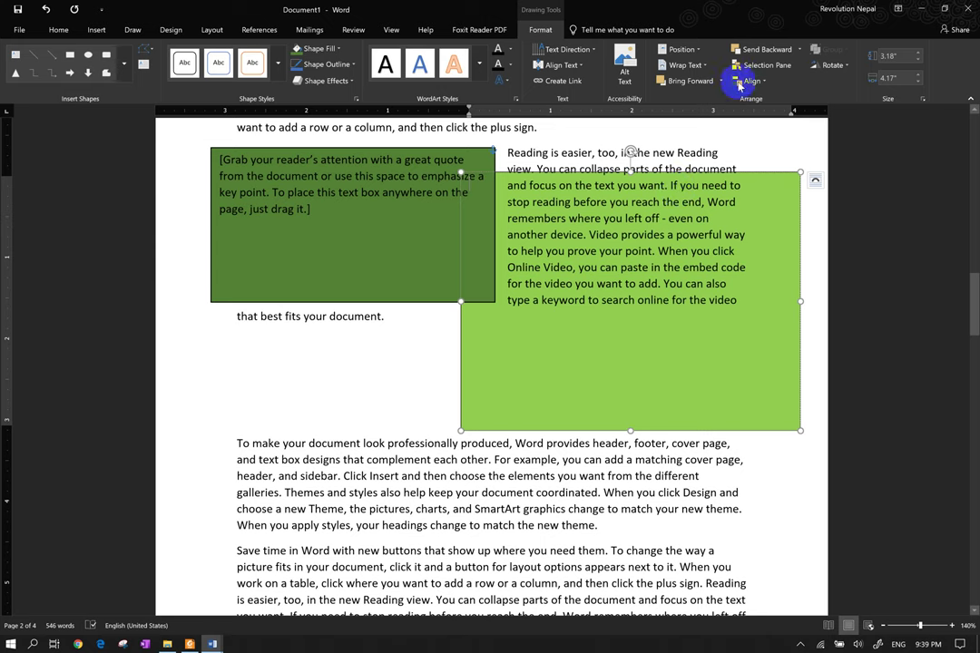
- Raise the light green box's Shape Height to 4.2" with the spin arrows
click(819, 66)
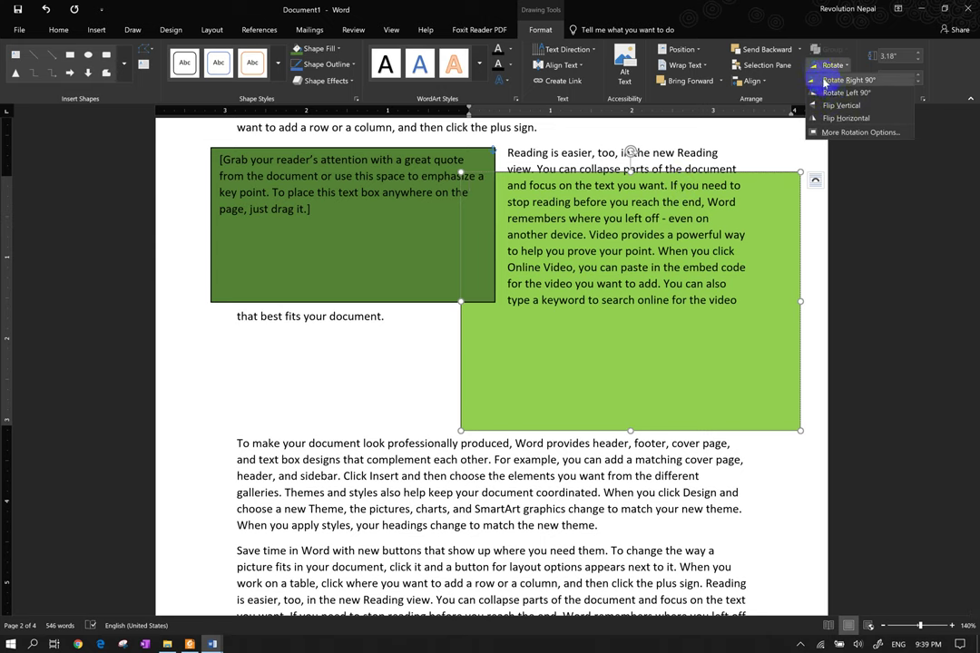
click(826, 88)
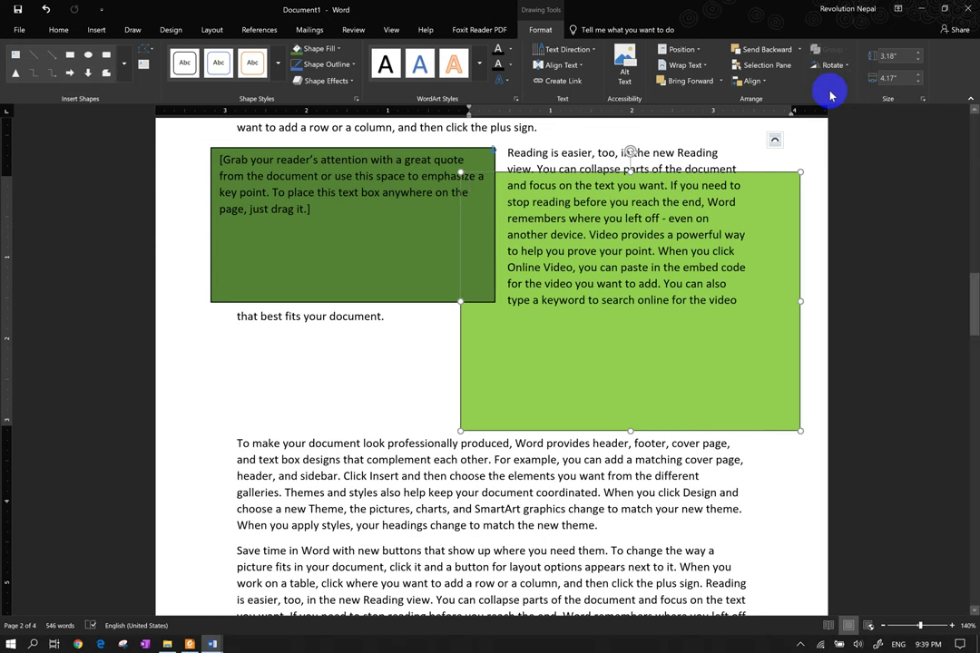
drag(629, 151, 629, 148)
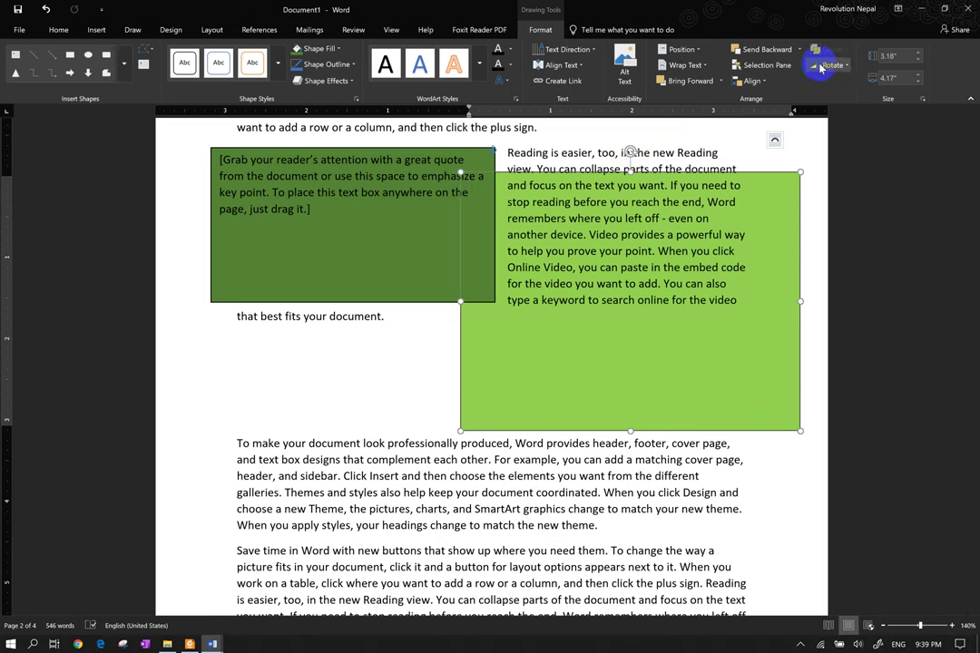
click(917, 55)
click(917, 56)
click(917, 55)
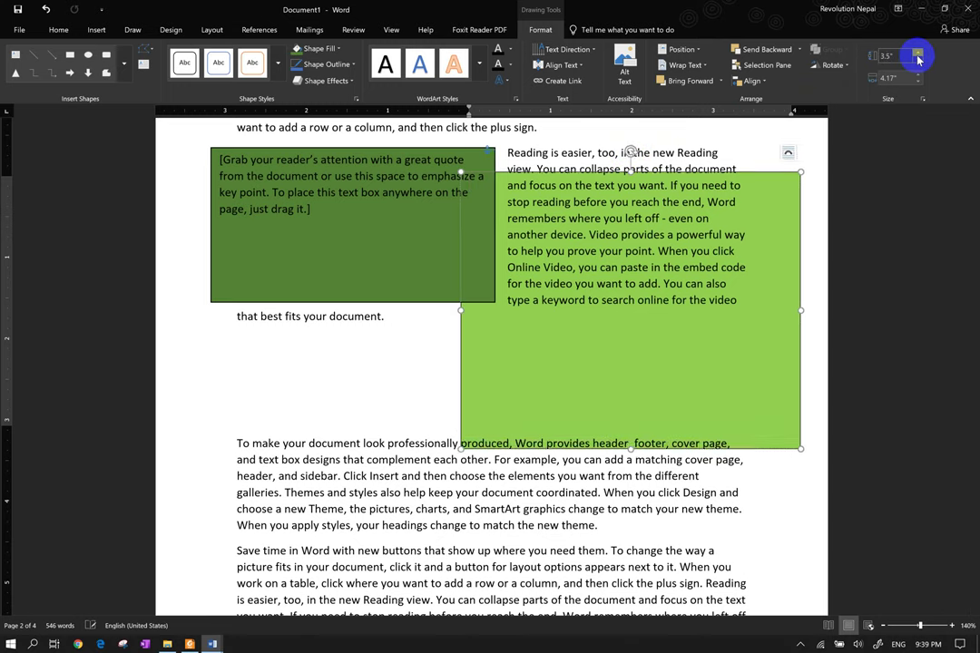
click(918, 55)
click(917, 55)
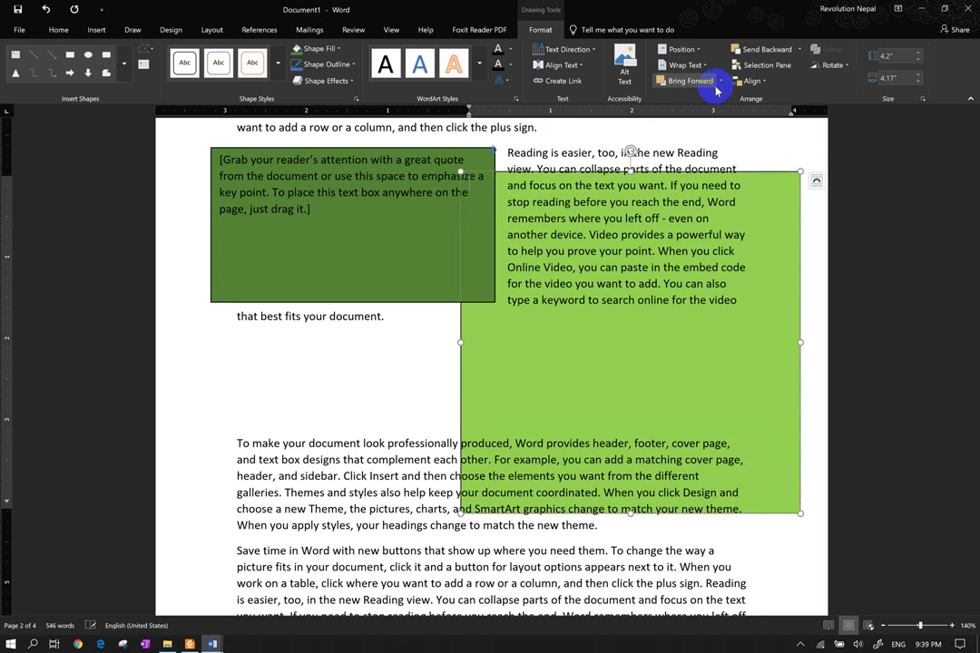
click(694, 184)
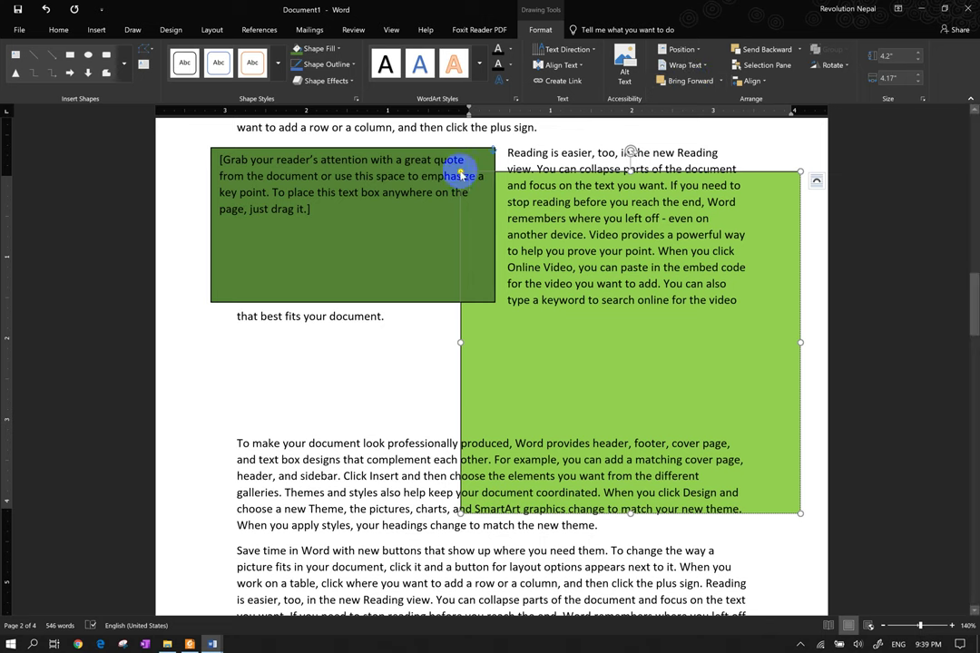
click(520, 175)
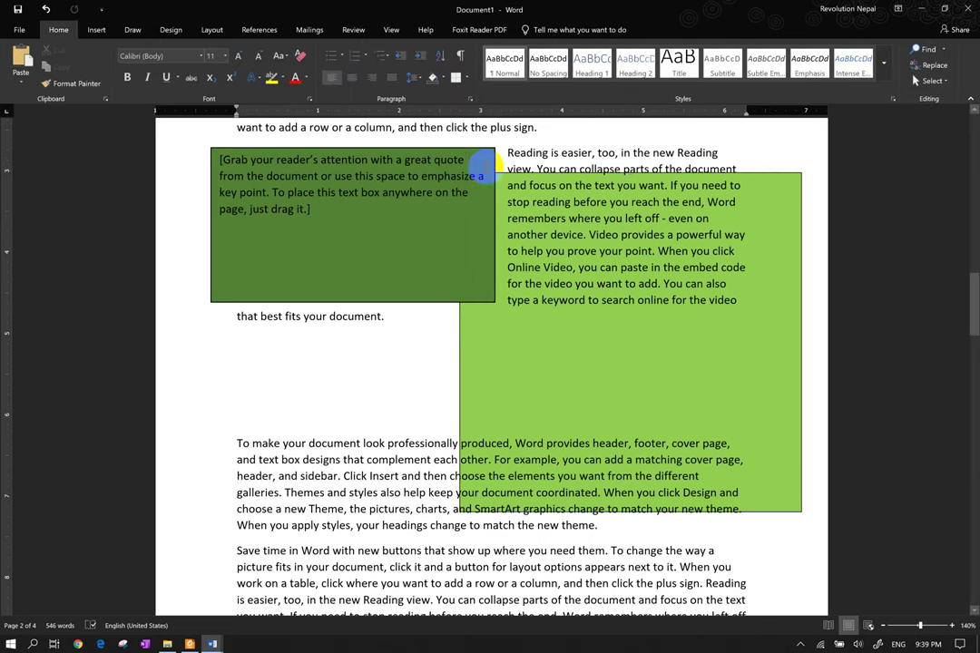
- Give the quote box a thick 6 pt light orange outline
triple_click(481, 160)
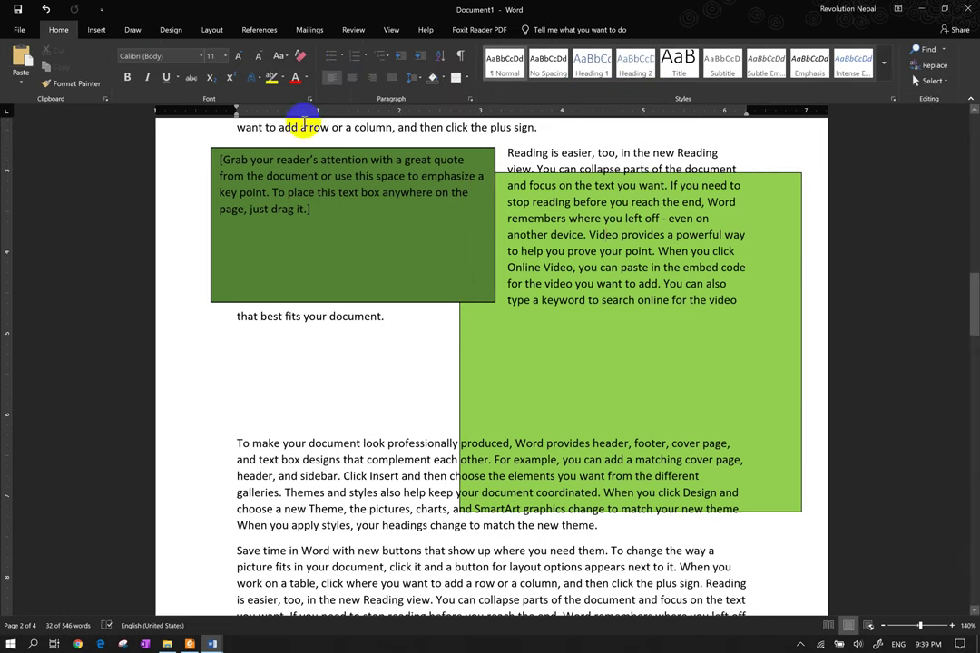
click(328, 177)
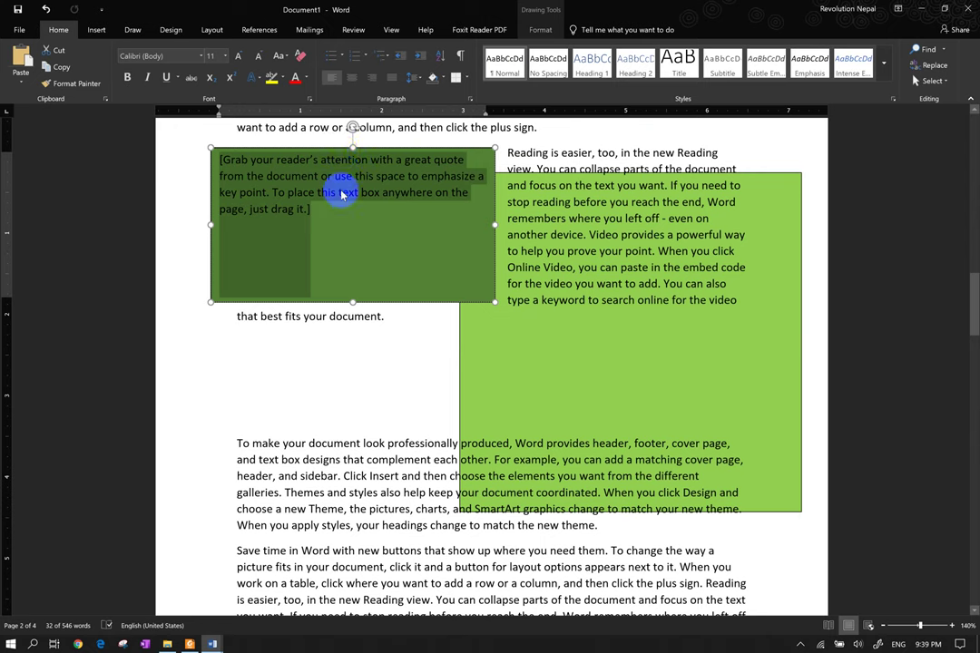
double_click(367, 148)
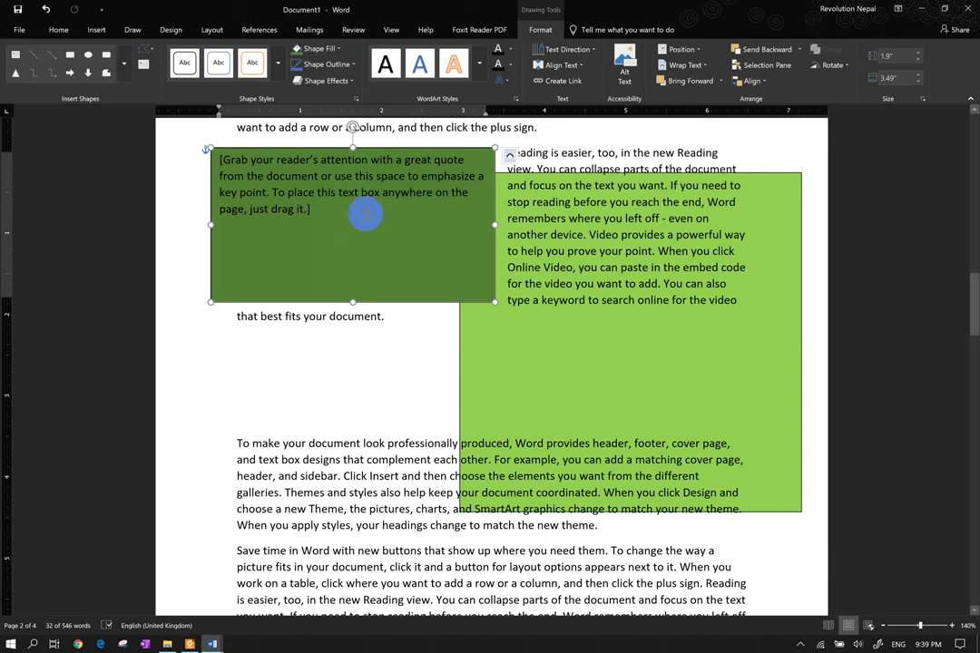
drag(410, 159, 436, 159)
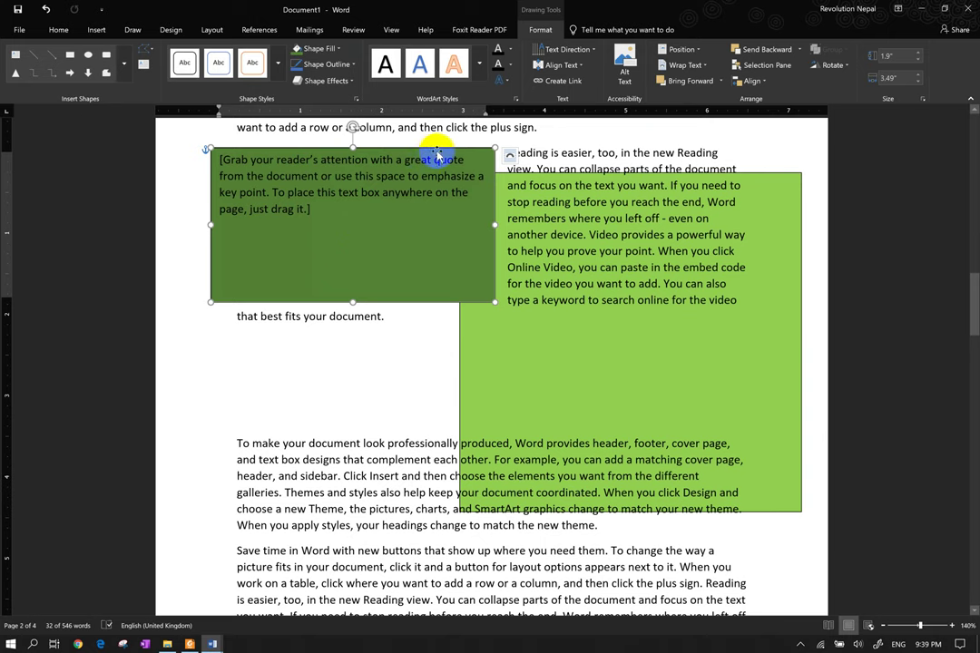
click(447, 157)
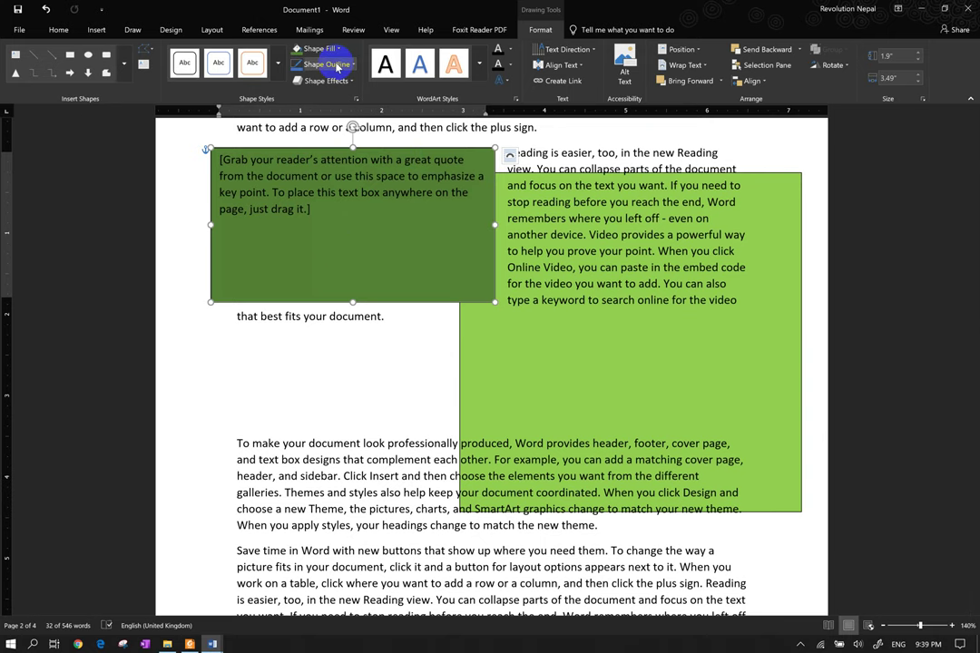
click(337, 66)
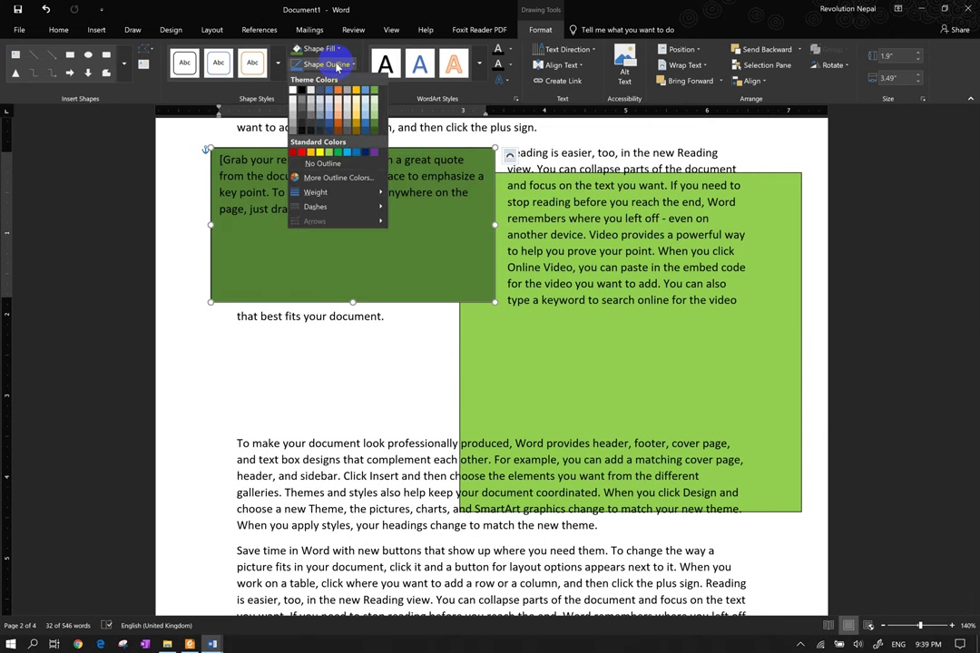
mouse_move(361, 198)
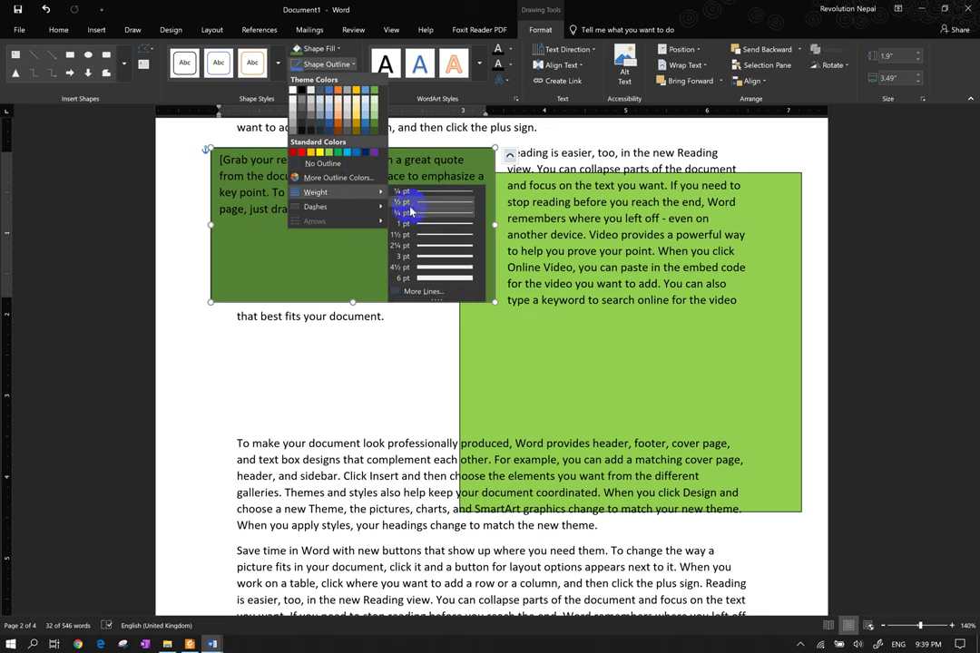
click(435, 281)
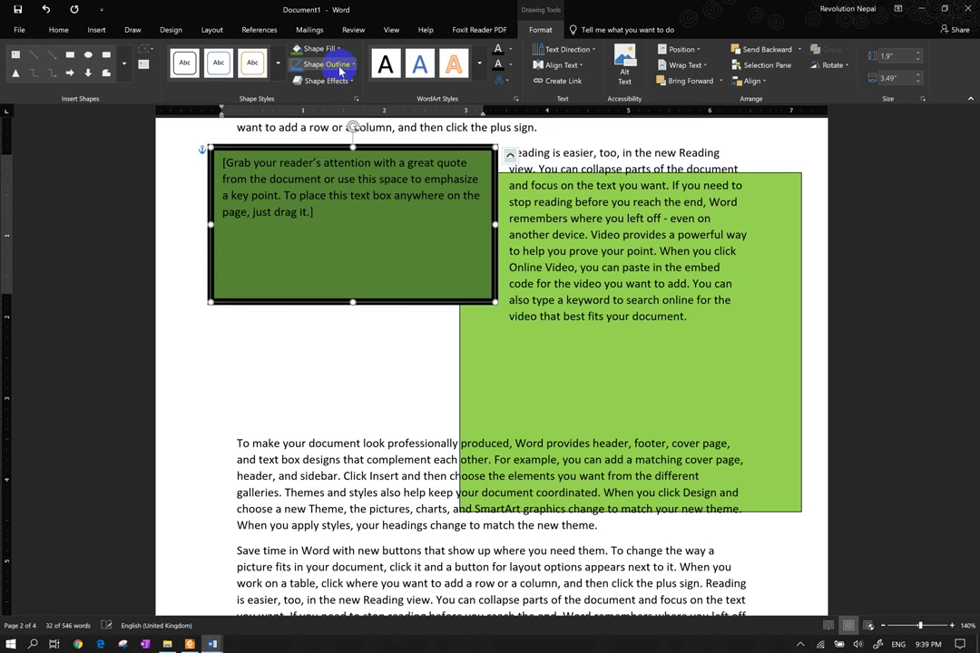
click(341, 68)
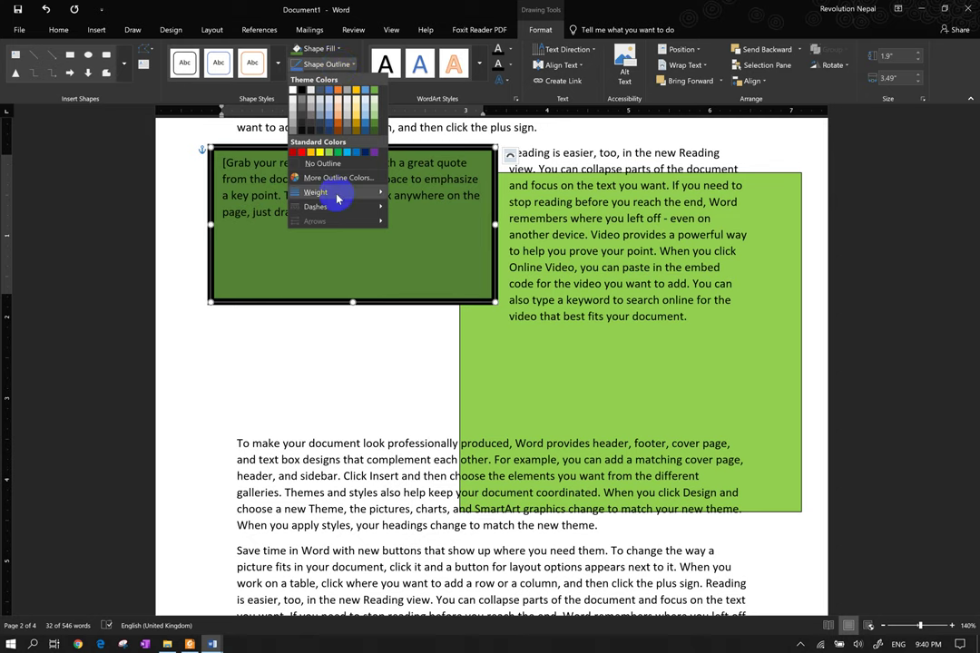
mouse_move(336, 198)
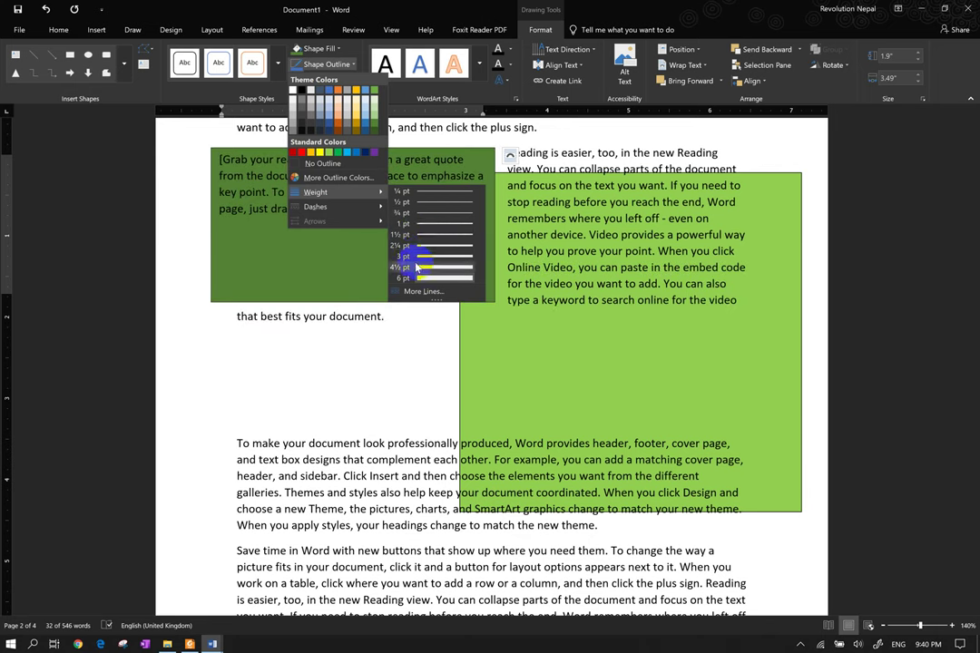
click(337, 116)
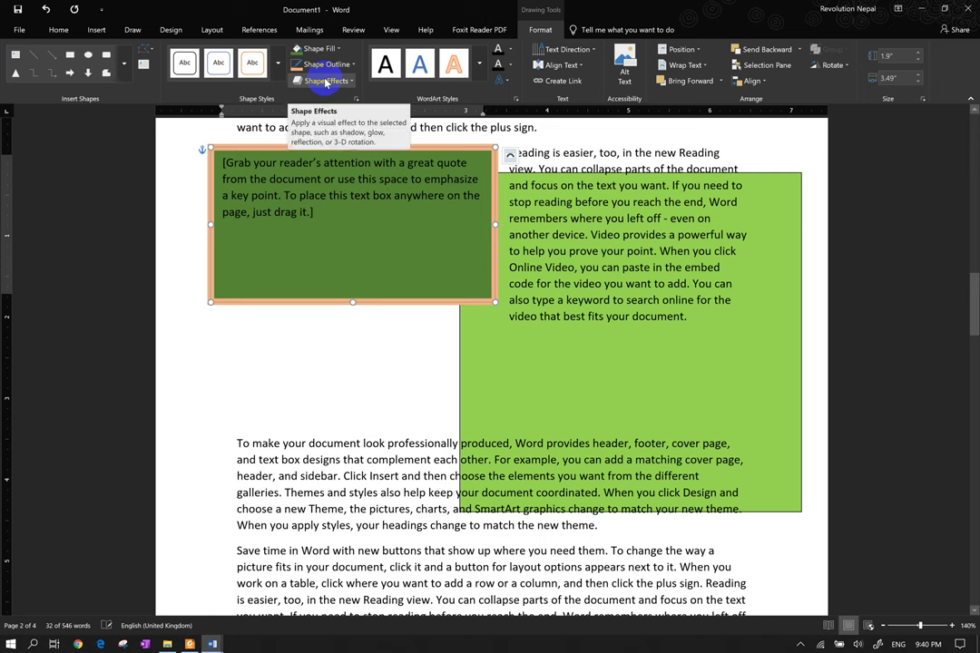
- Apply a Reflection variation beneath the quote box, then deselect it in the body text
click(325, 82)
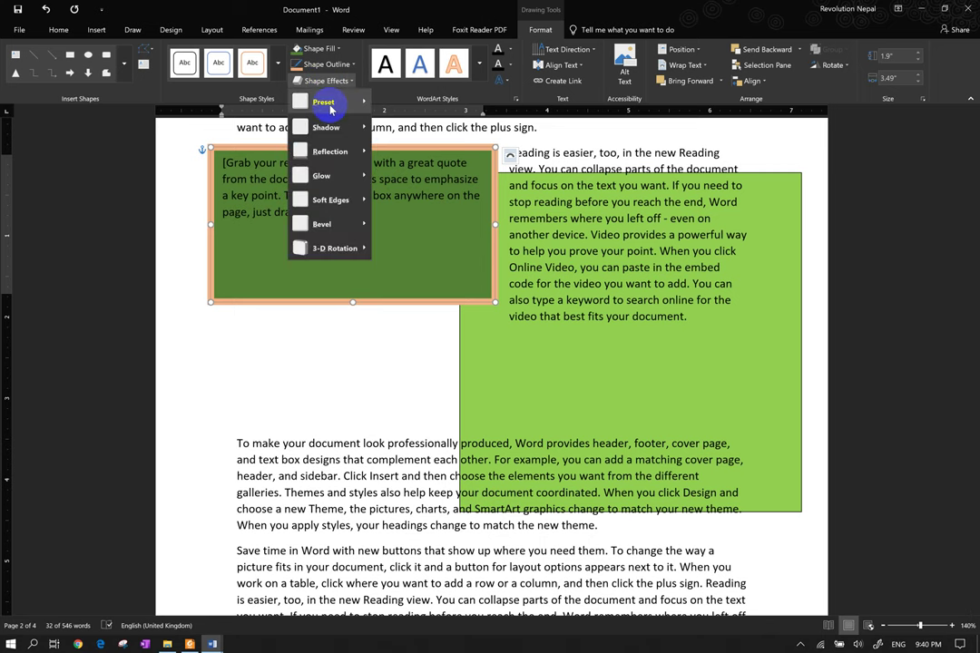
mouse_move(330, 109)
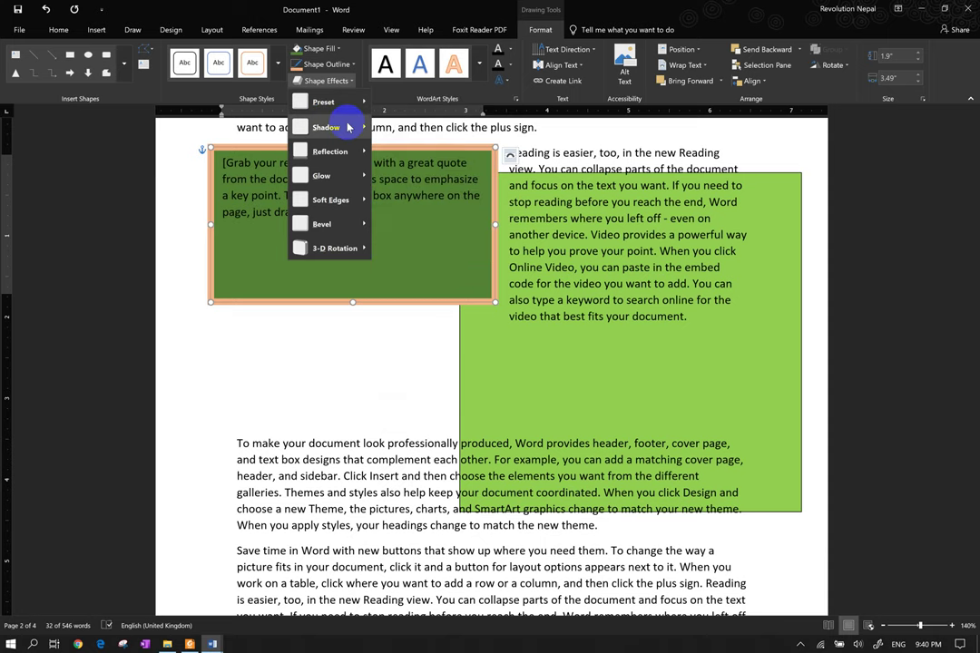
mouse_move(338, 163)
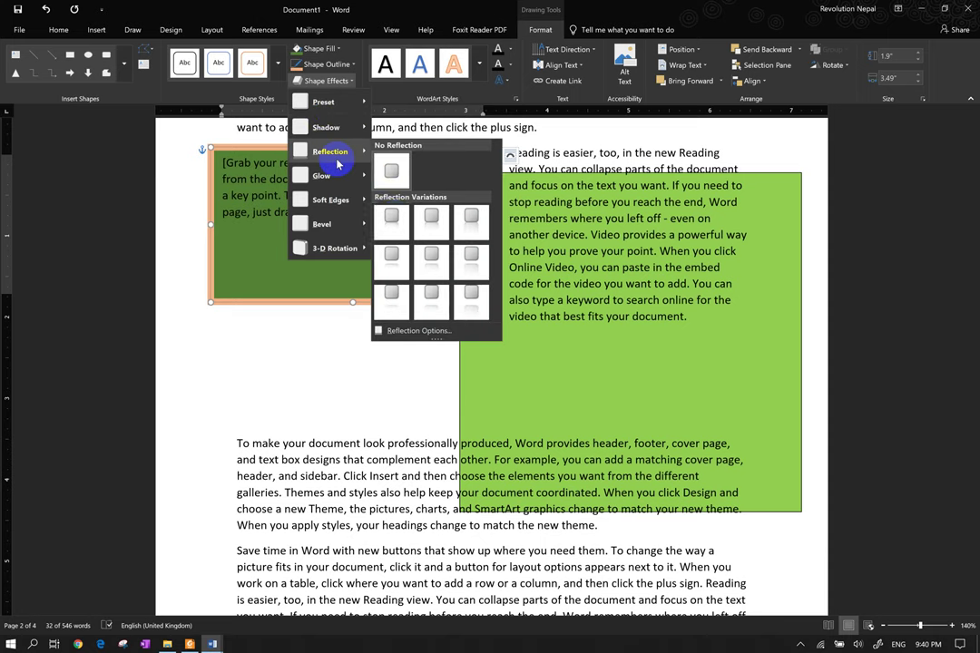
click(396, 218)
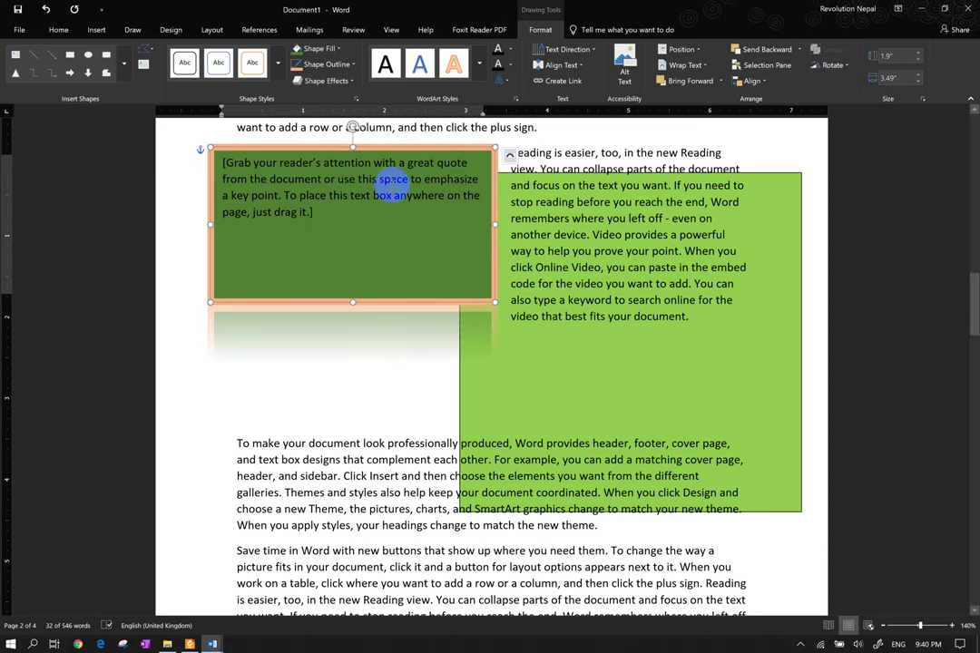
click(585, 174)
click(587, 186)
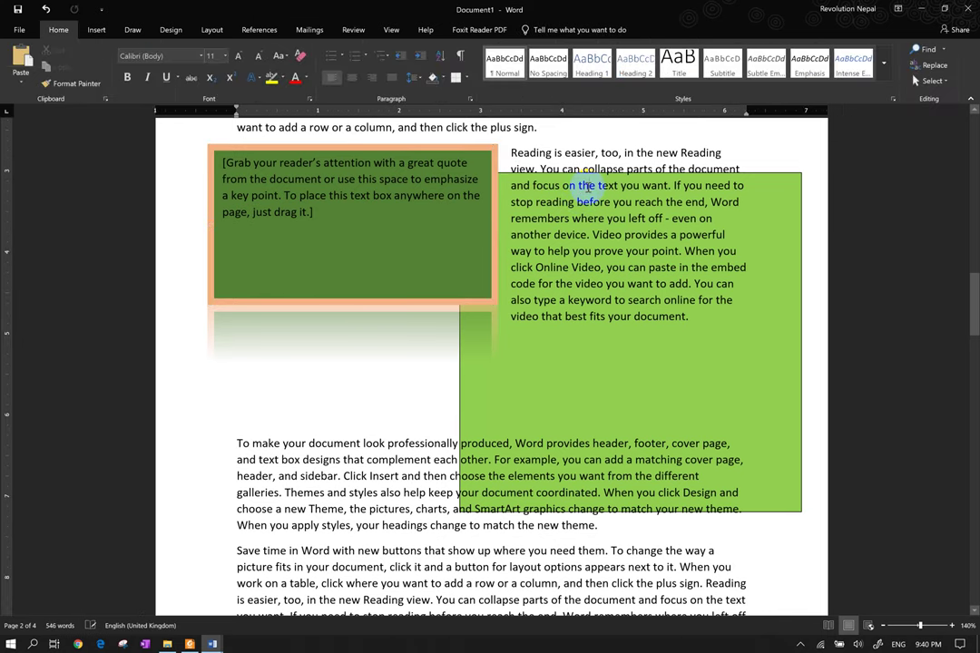
click(503, 188)
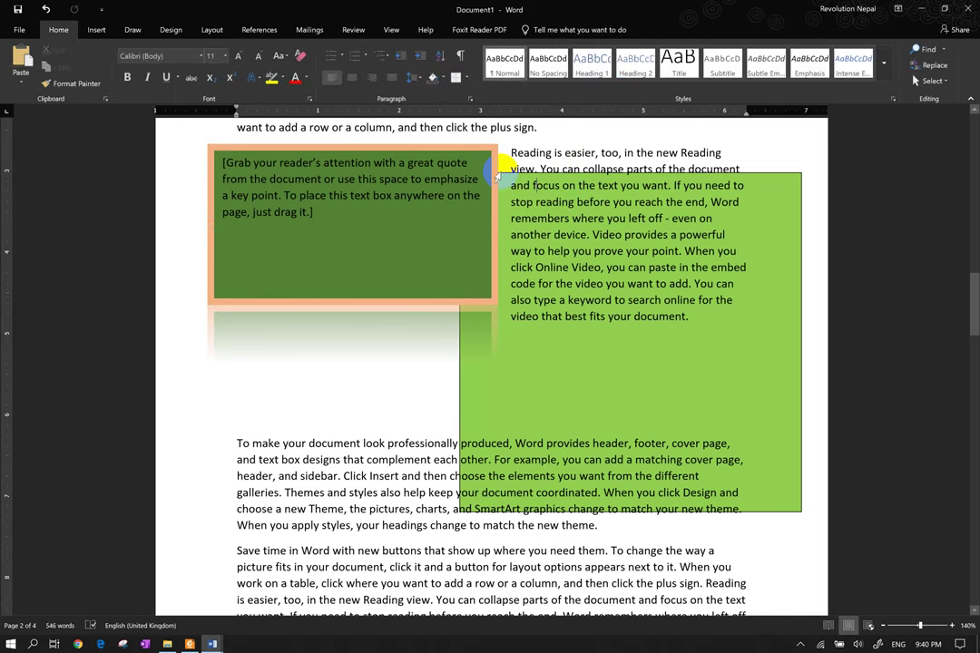
- Drag the quote box down onto the large green rectangle
mouse_move(497, 184)
mouse_down()
mouse_move(619, 364)
mouse_move(770, 345)
mouse_up()
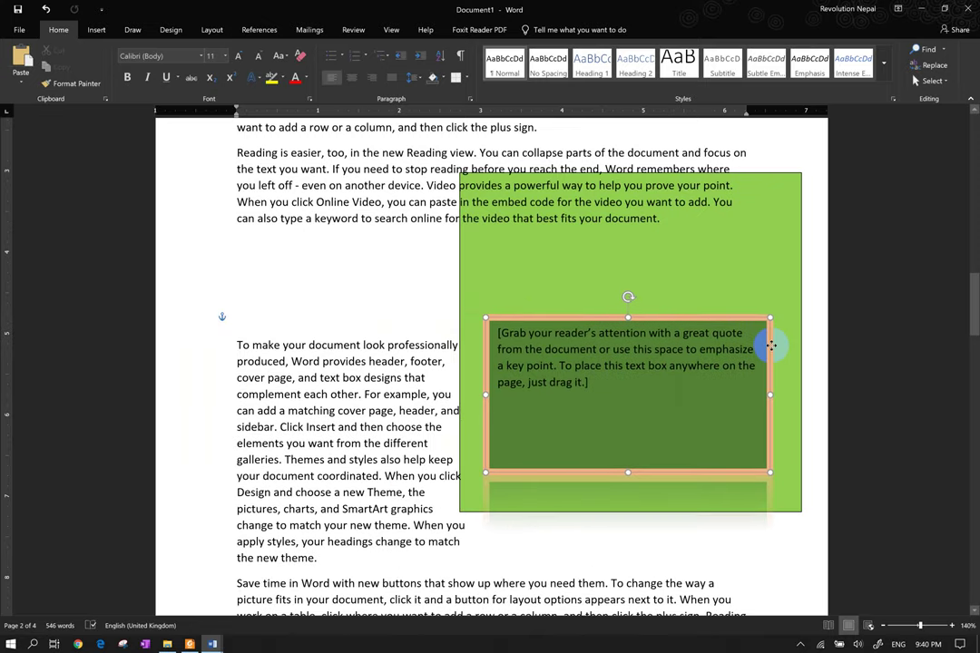
click(509, 233)
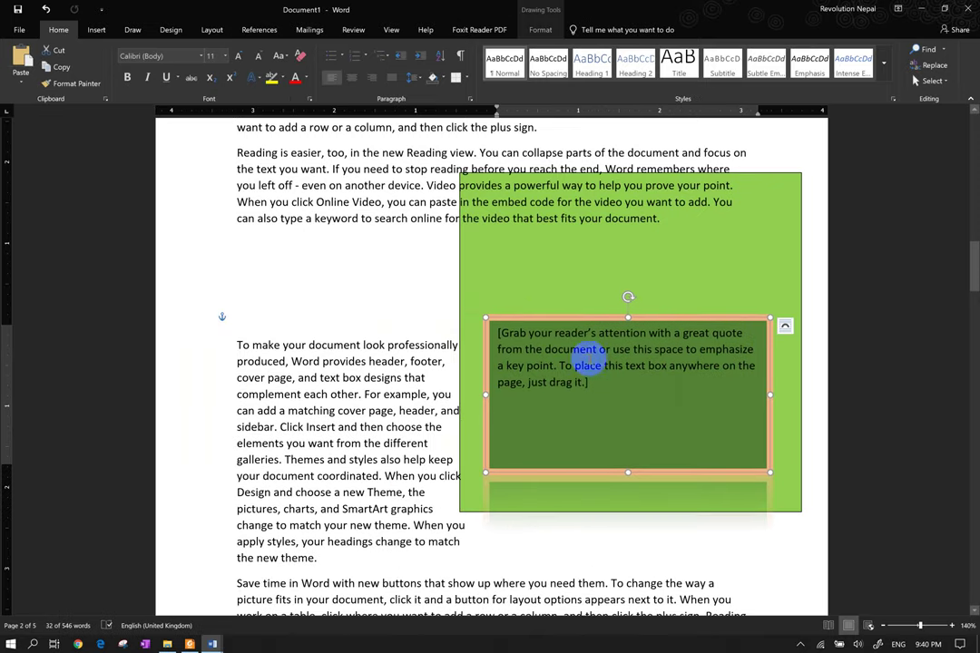
click(581, 321)
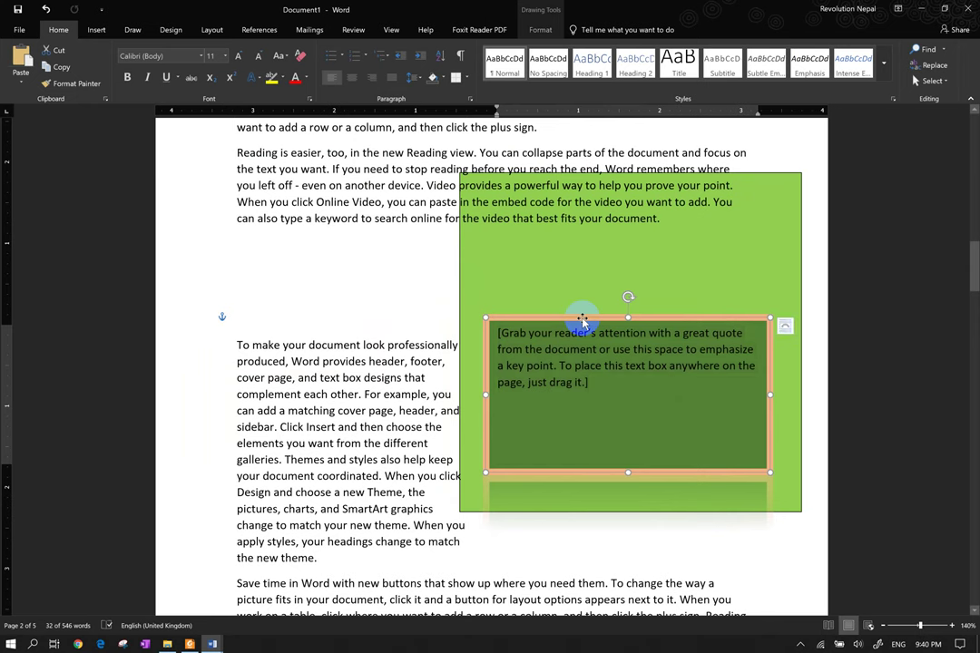
click(538, 192)
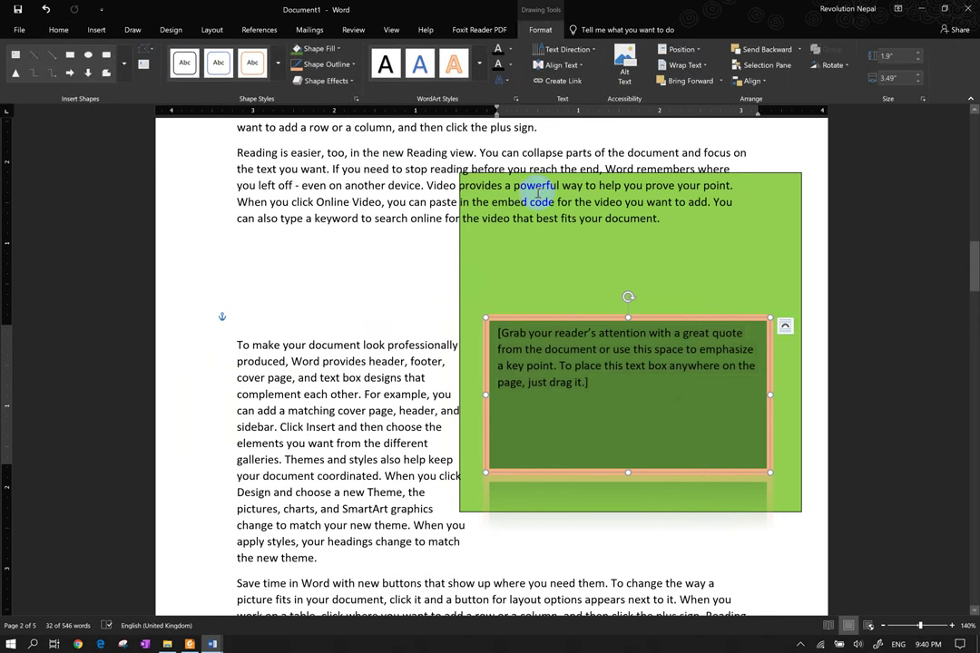
- Apply the orange gradient theme shape style to the quote box
click(277, 72)
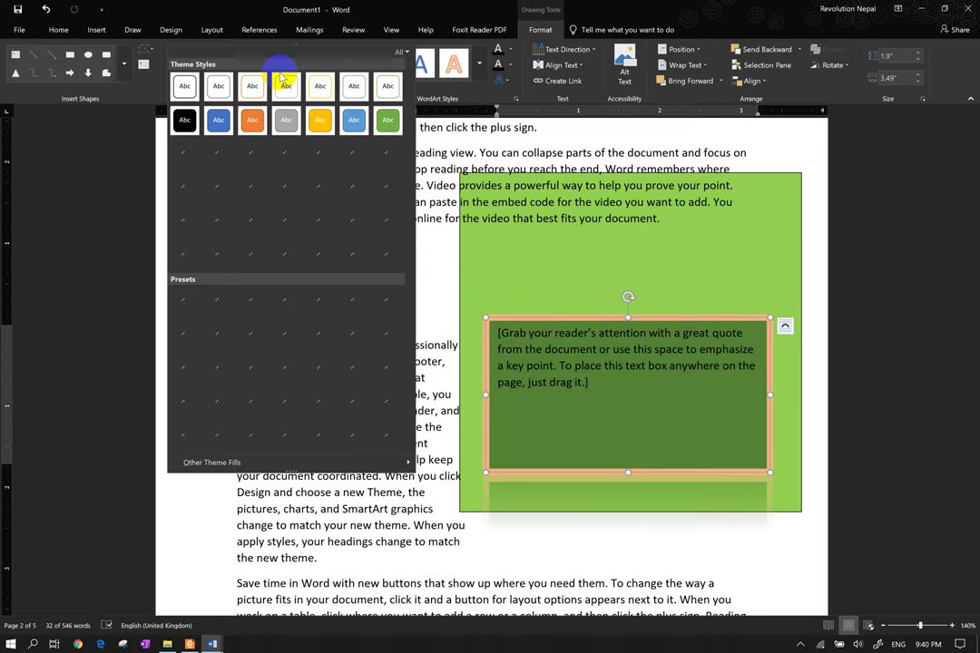
click(282, 78)
click(282, 78)
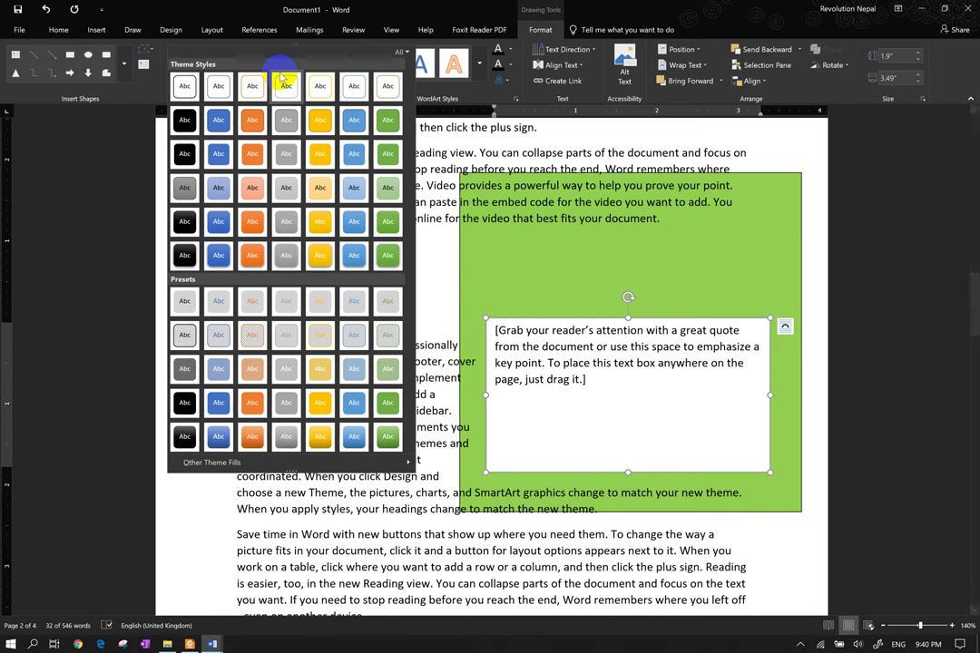
click(252, 221)
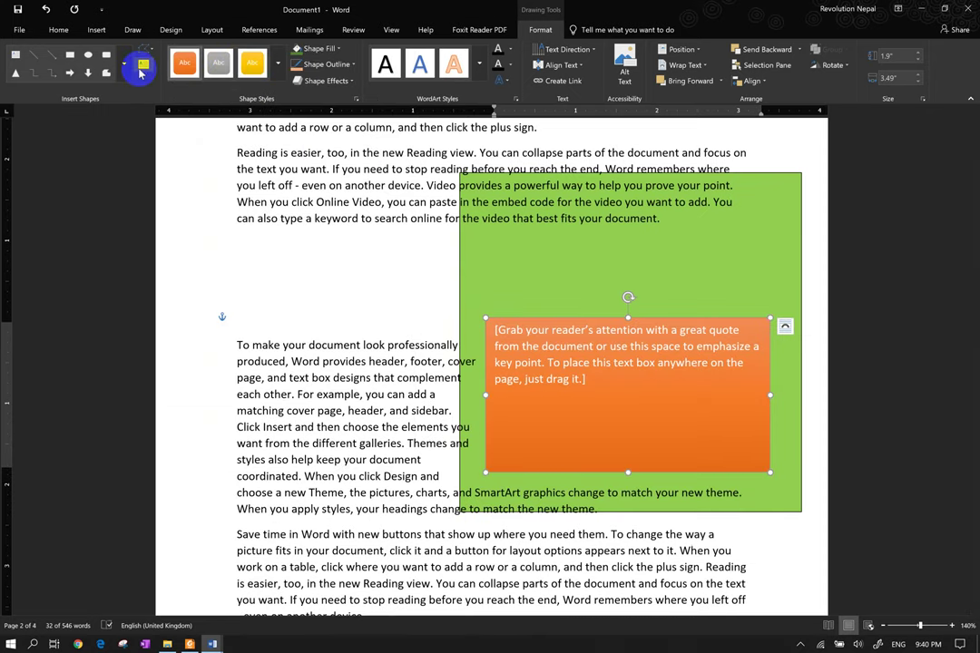
click(142, 65)
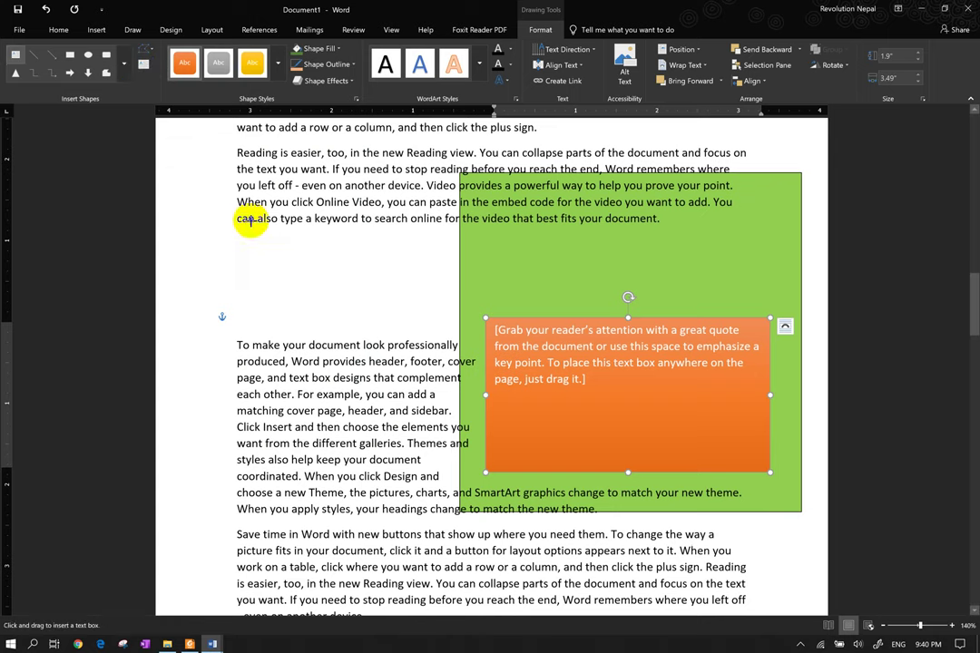
- Draw a small 1.45" by 1.27" text box left of the green rectangle
drag(249, 222, 352, 333)
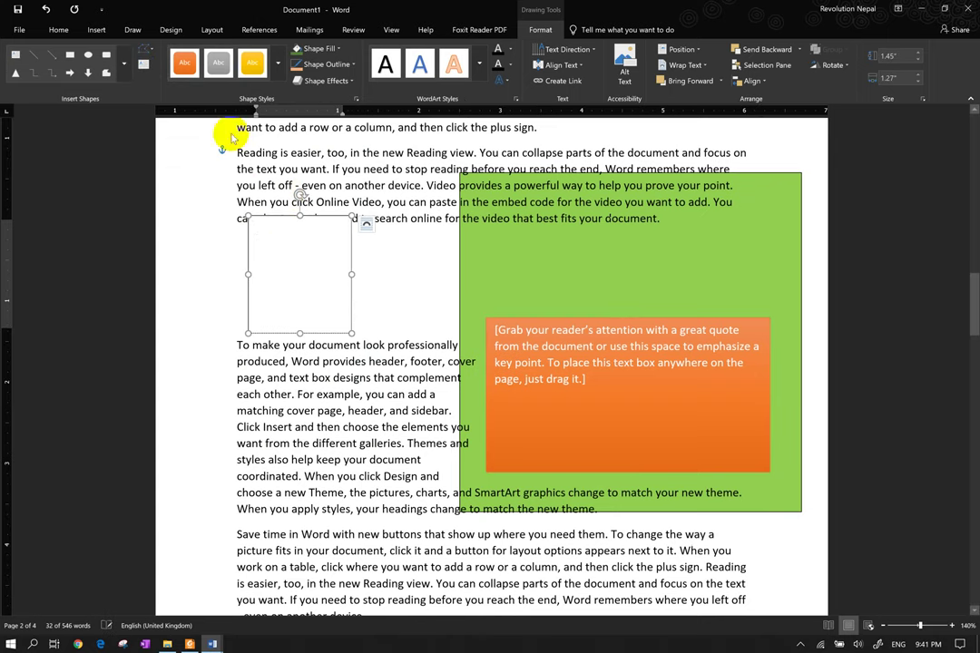
click(145, 62)
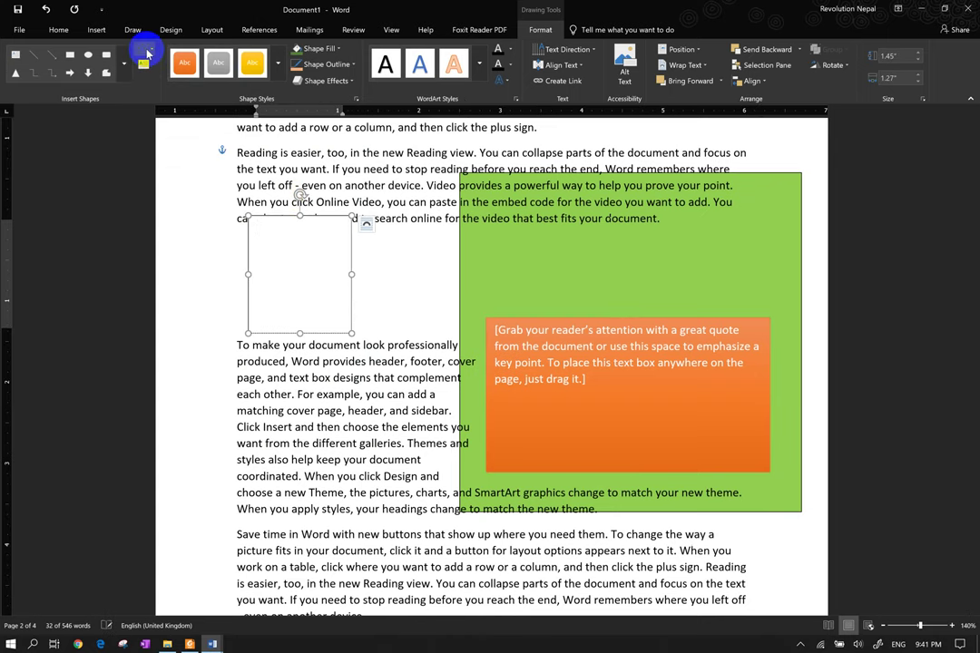
click(145, 52)
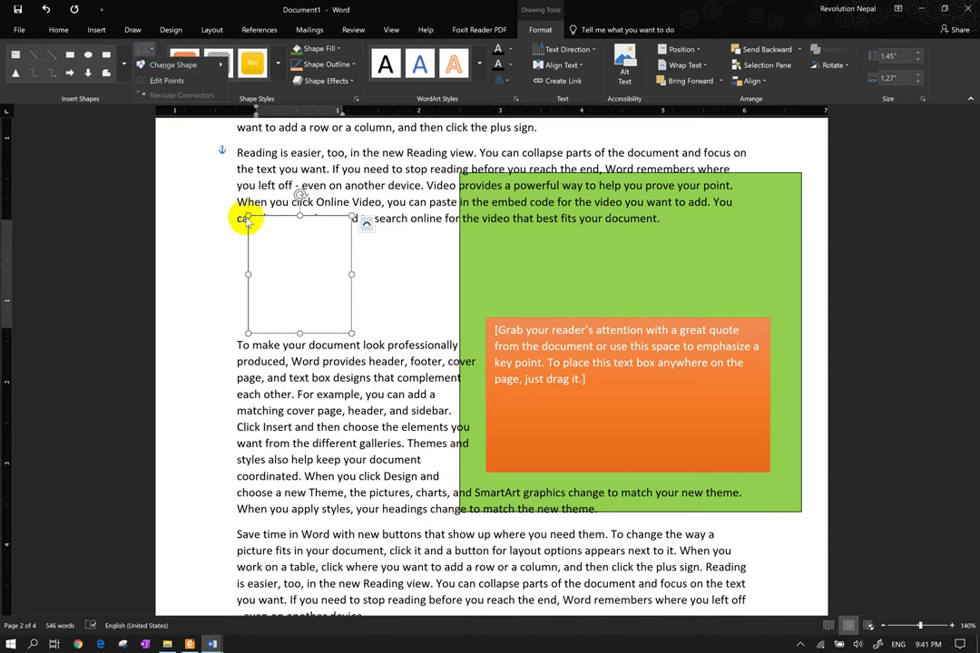
click(247, 220)
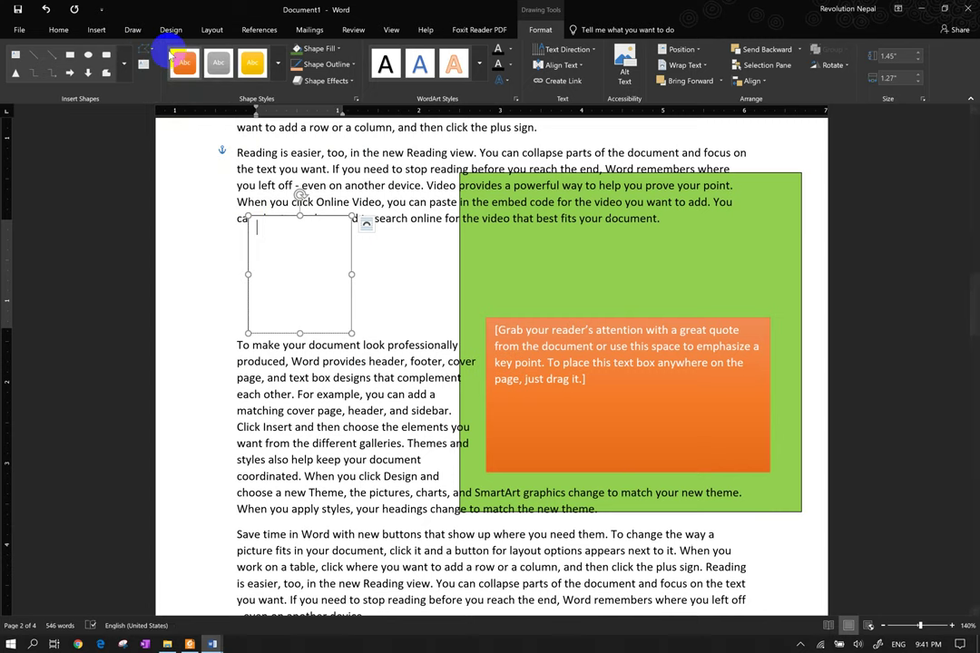
click(147, 50)
click(151, 50)
- Edit the new box's points, pulling a corner inward to form a triangle-like shape
click(155, 52)
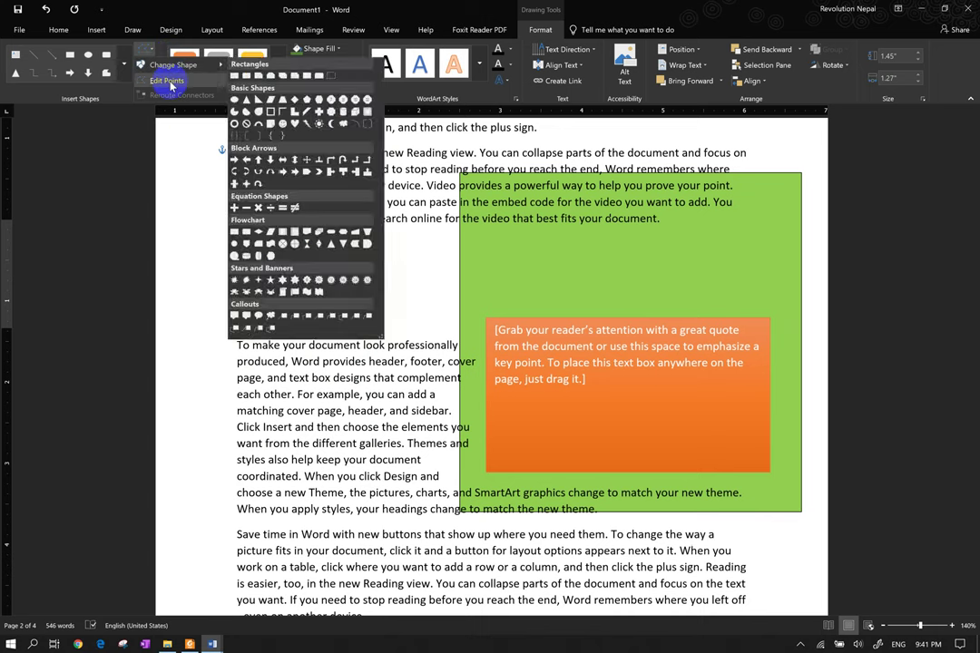
click(166, 79)
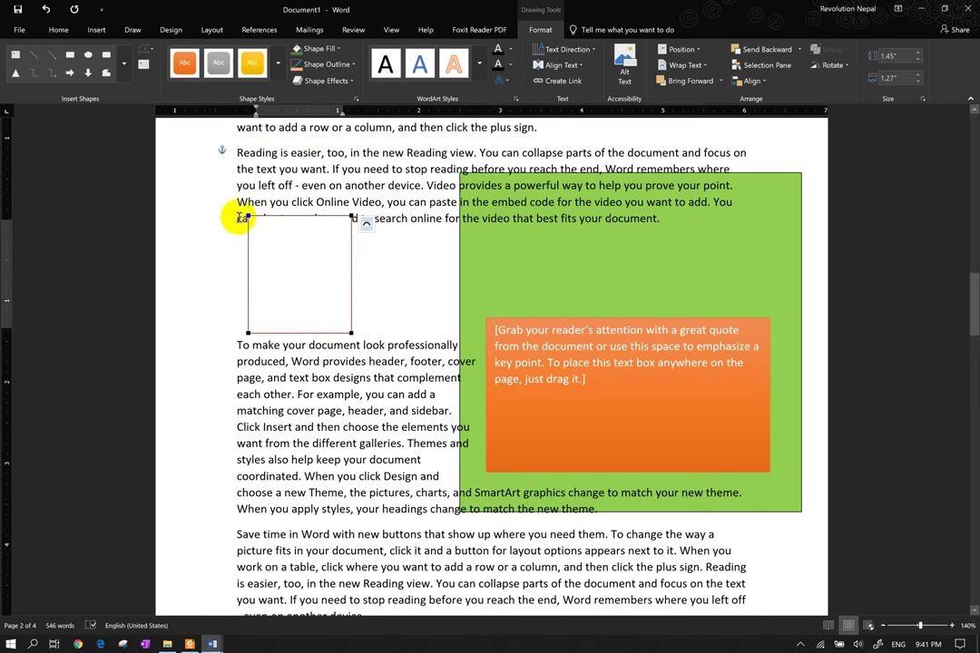
drag(247, 217, 289, 259)
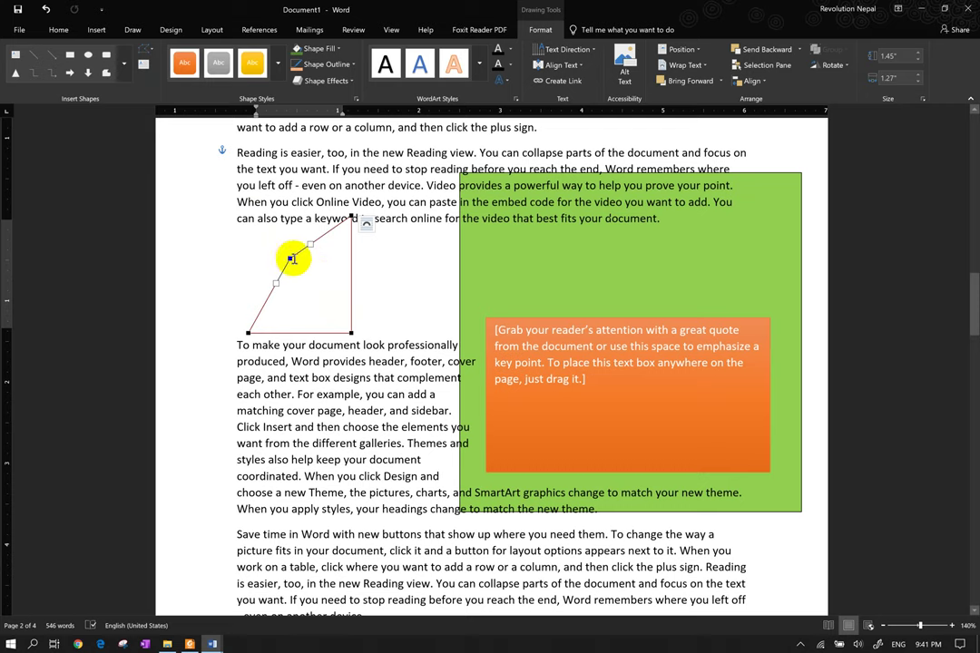
drag(290, 258, 296, 285)
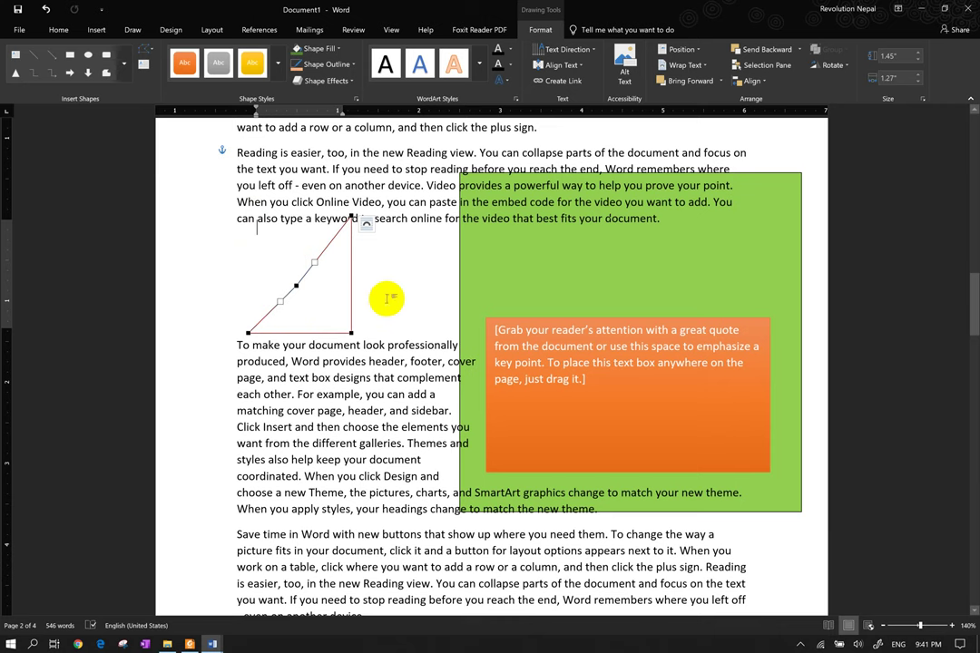
click(386, 298)
click(312, 261)
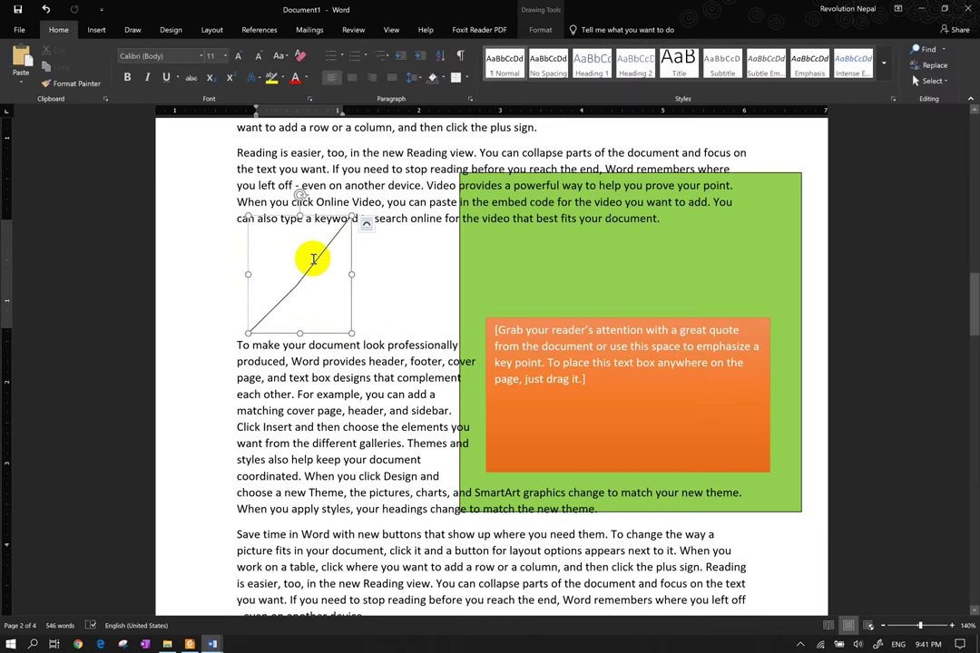
- Fill the triangle shape with solid dark green
right_click(315, 263)
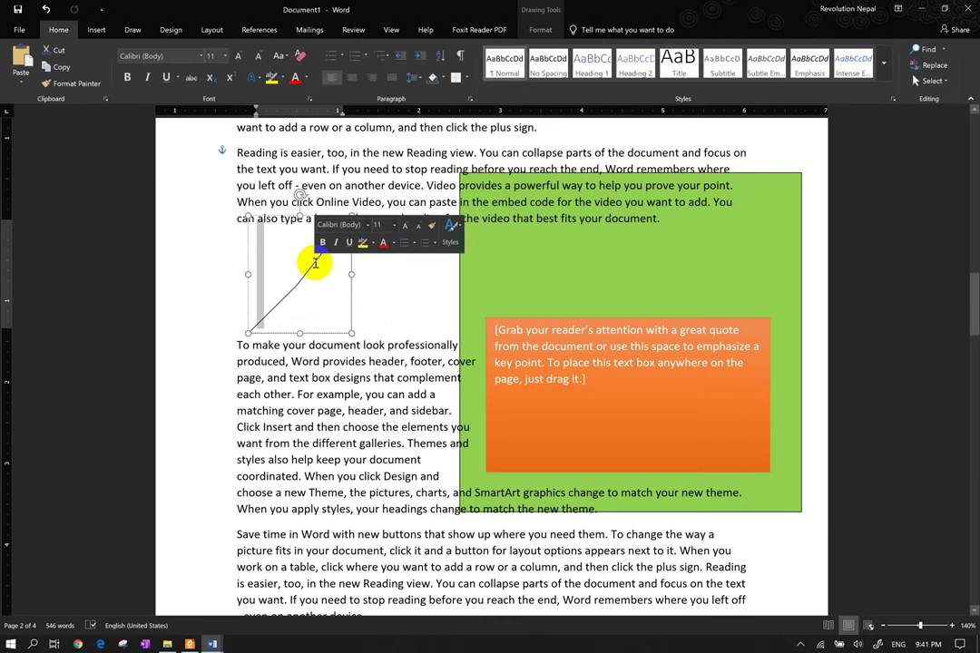
click(346, 283)
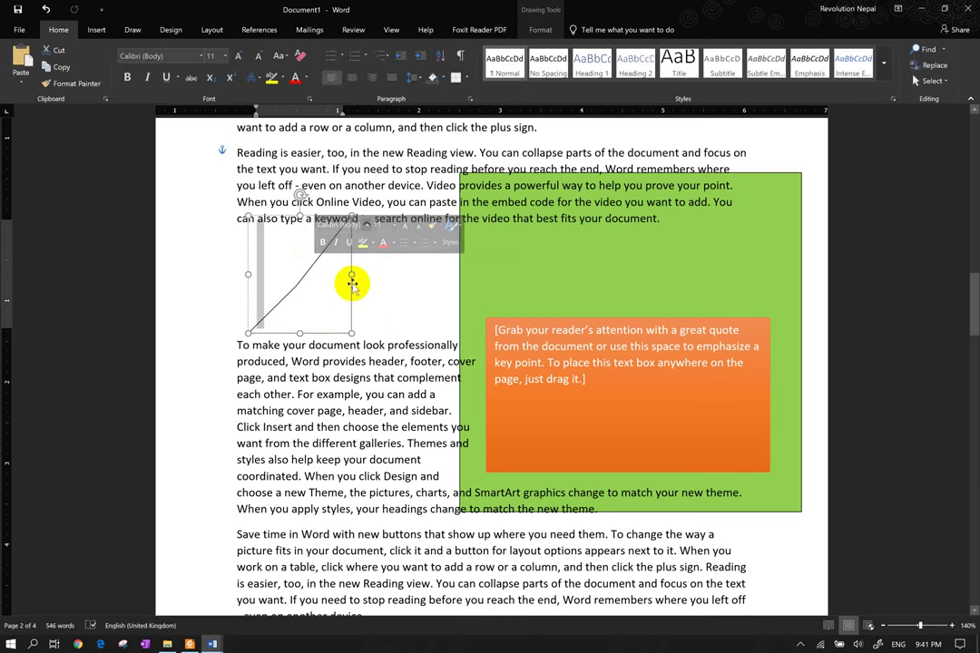
double_click(350, 281)
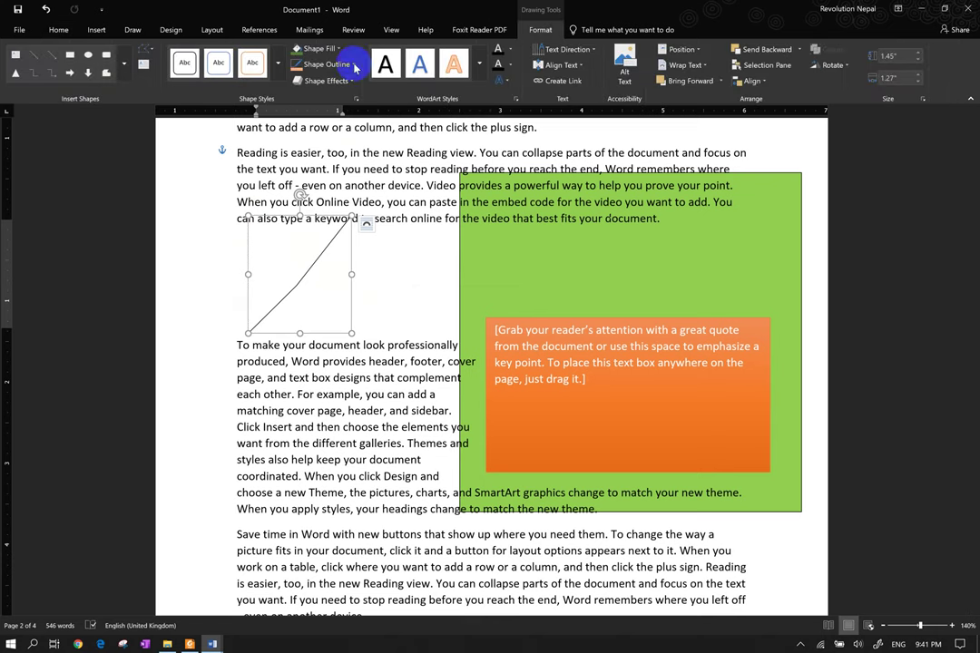
click(304, 49)
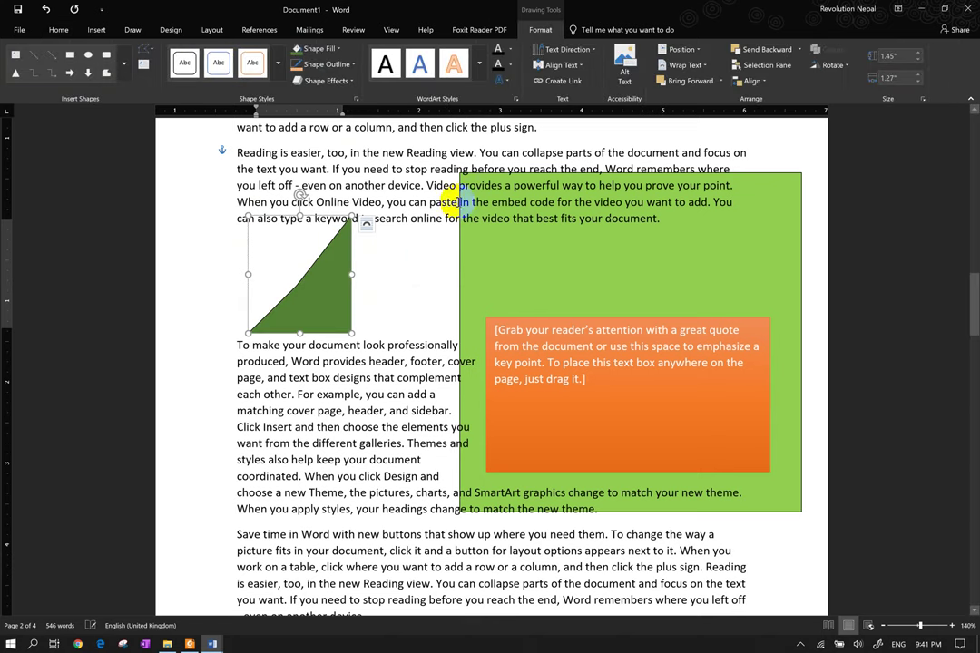
drag(460, 185, 474, 173)
click(433, 132)
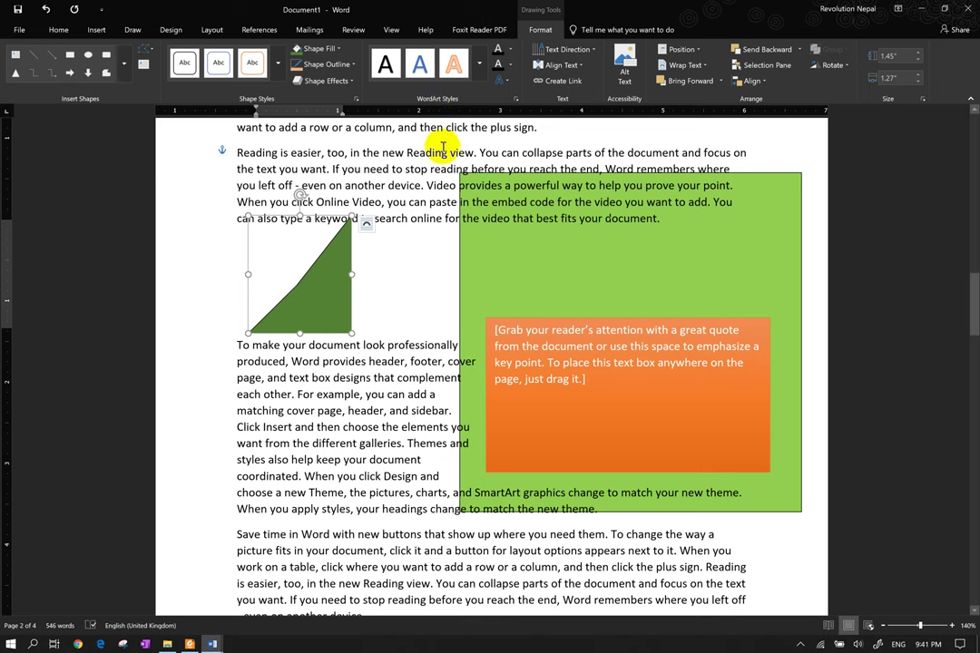
click(523, 218)
- Change the orange box's quote text from white to black with Text Fill
drag(624, 372, 540, 342)
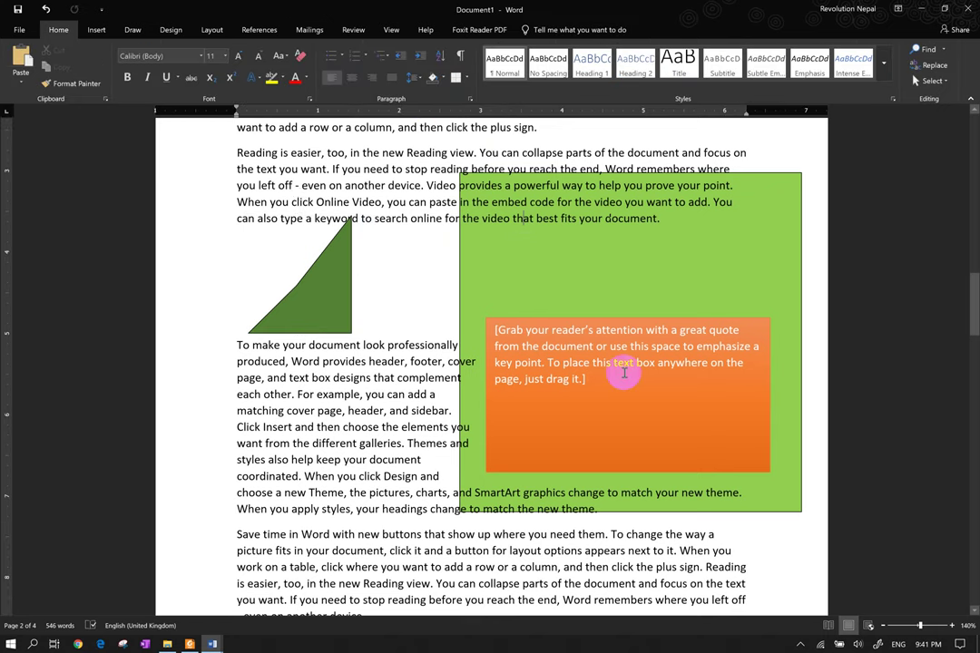
click(574, 332)
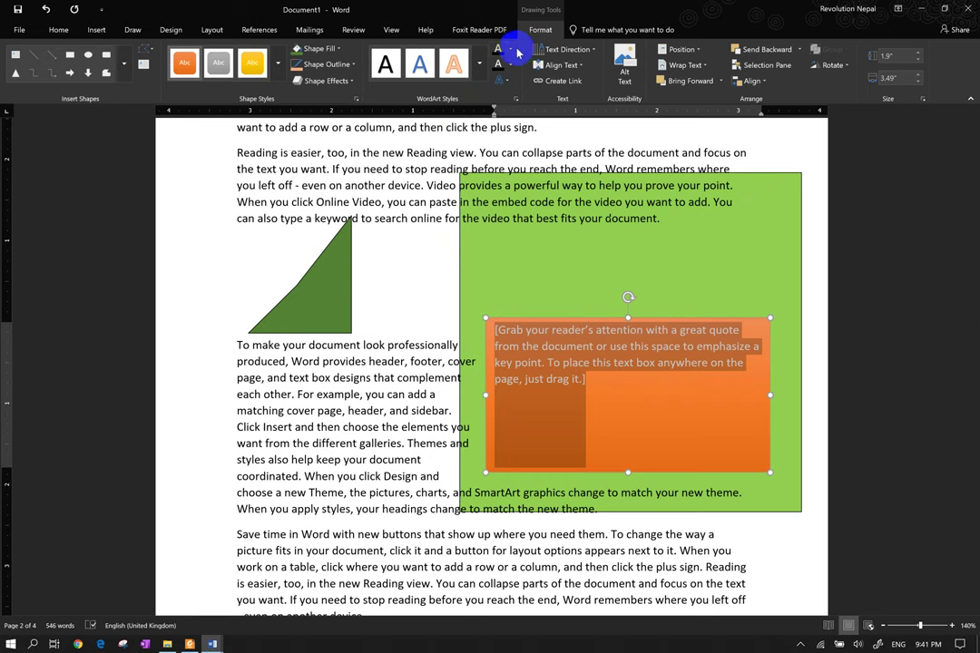
click(511, 50)
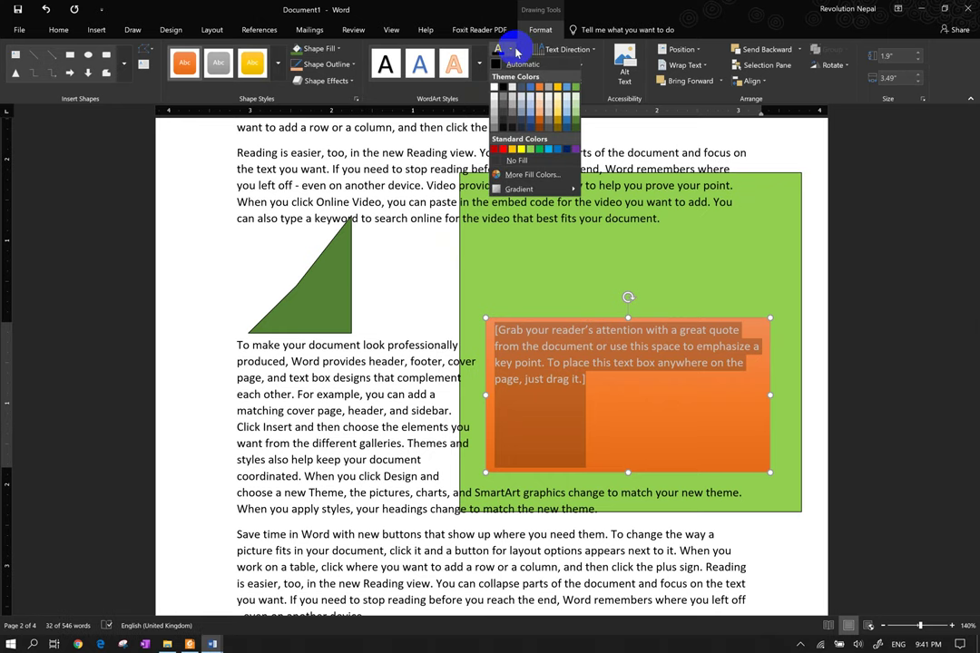
click(385, 59)
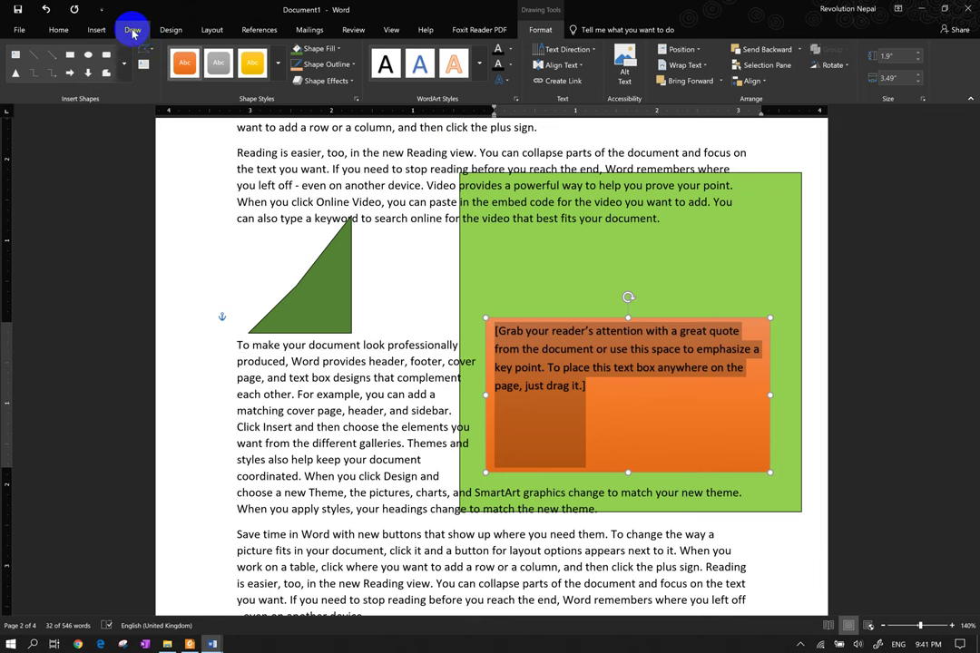
click(132, 31)
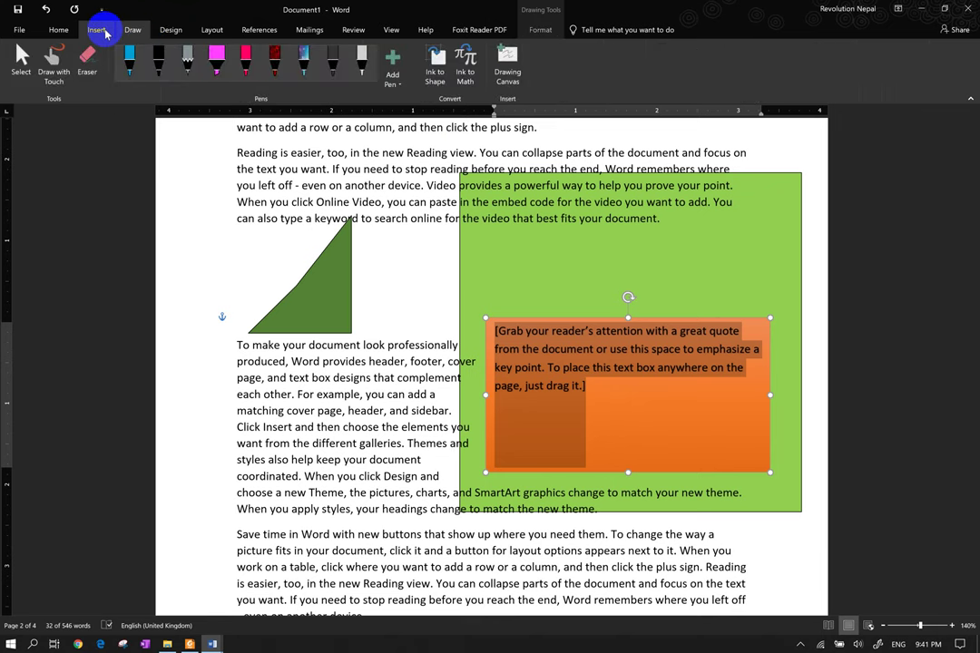
- Insert the quote text as WordArt and shrink it to 0.42" by 0.25" at the orange box's corner
click(98, 29)
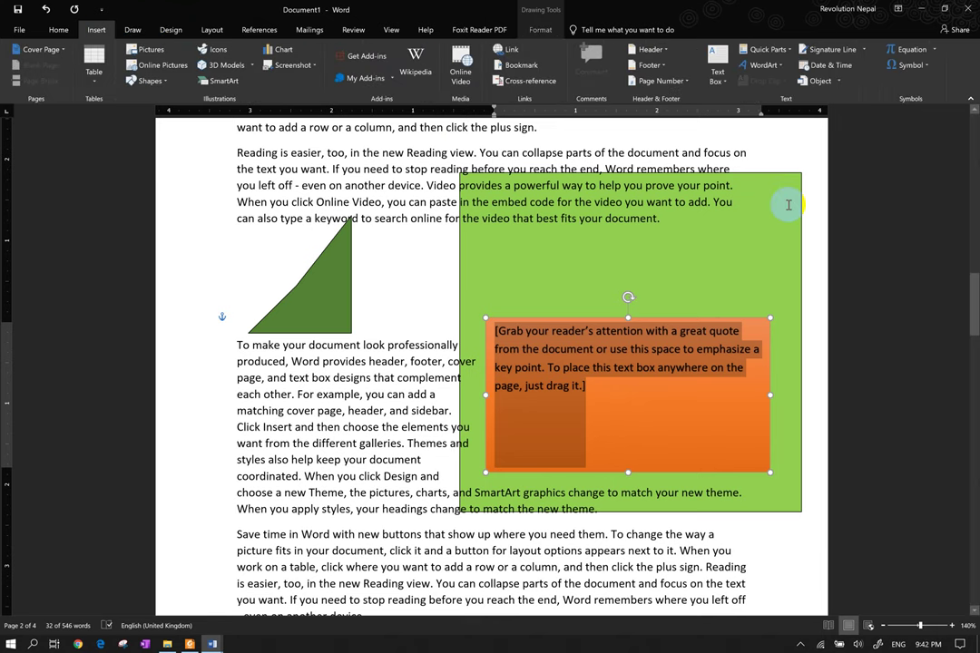
click(782, 67)
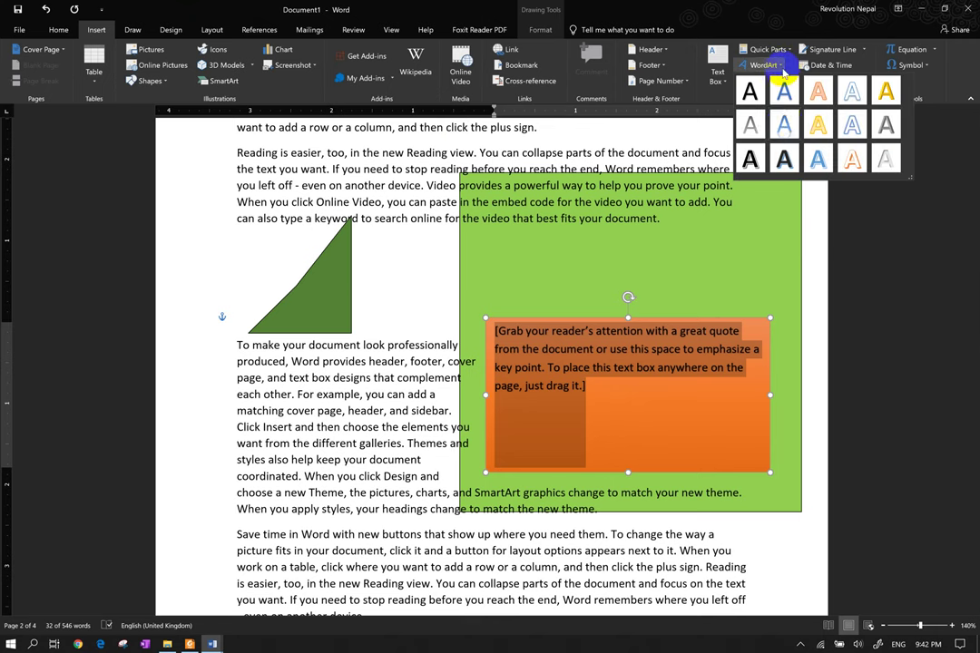
click(786, 127)
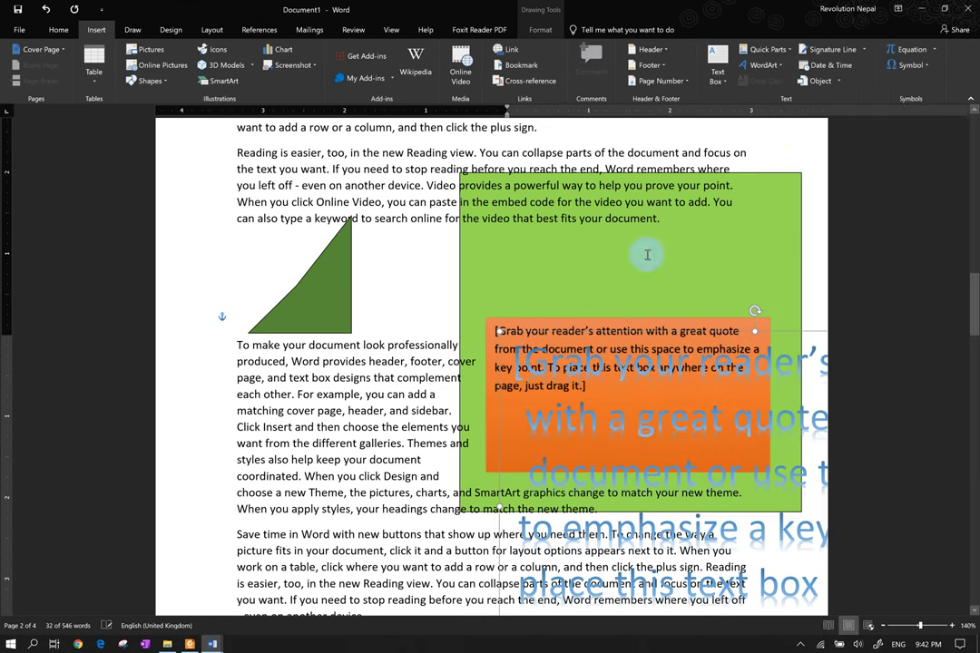
click(531, 415)
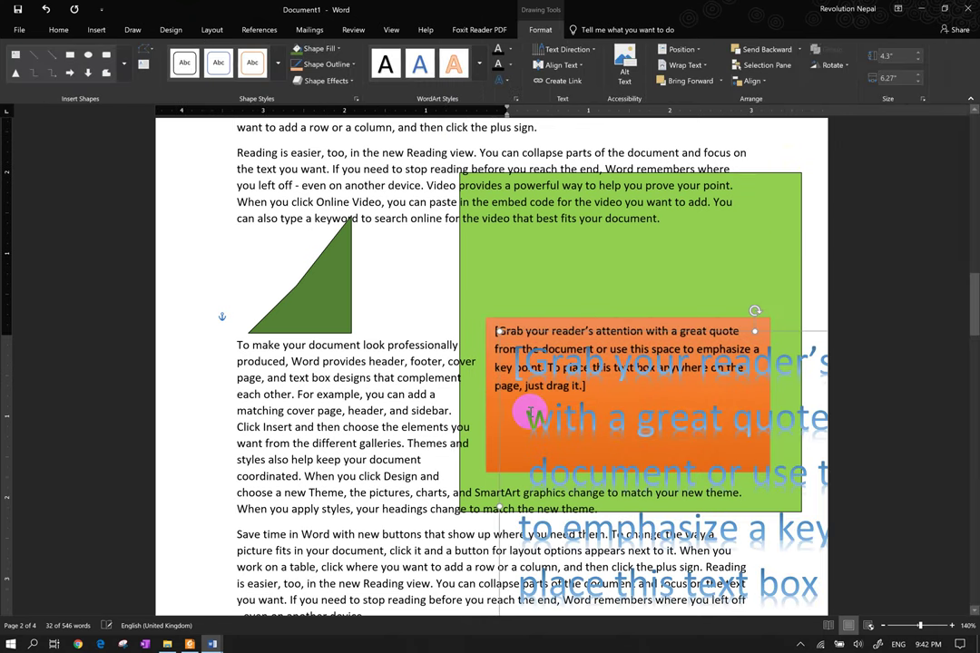
drag(531, 415, 529, 413)
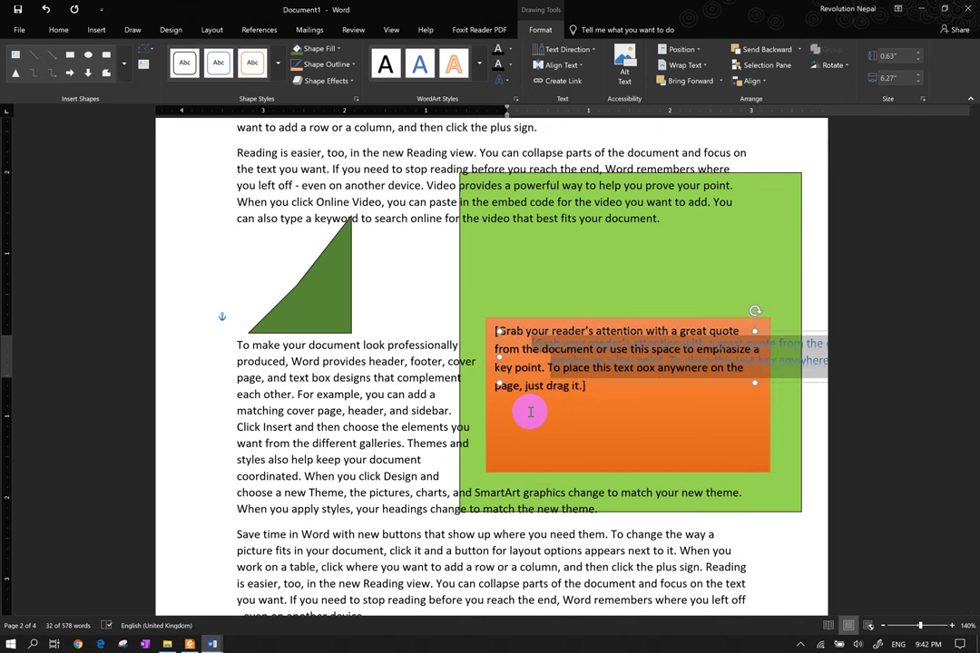
drag(531, 413, 526, 410)
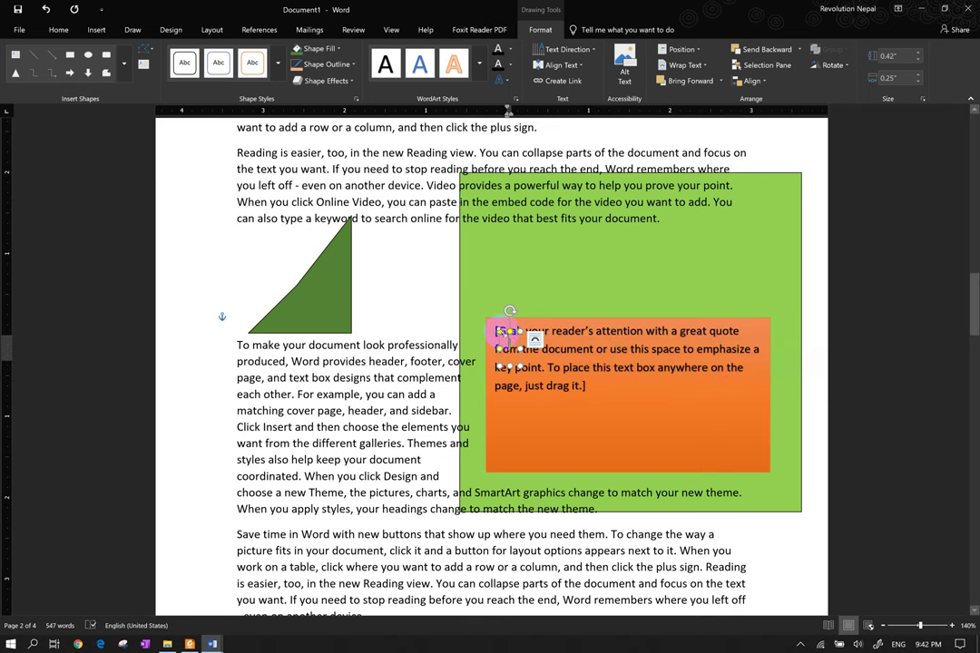
- Delete the green triangle, the orange quote box and the green rectangle
click(505, 333)
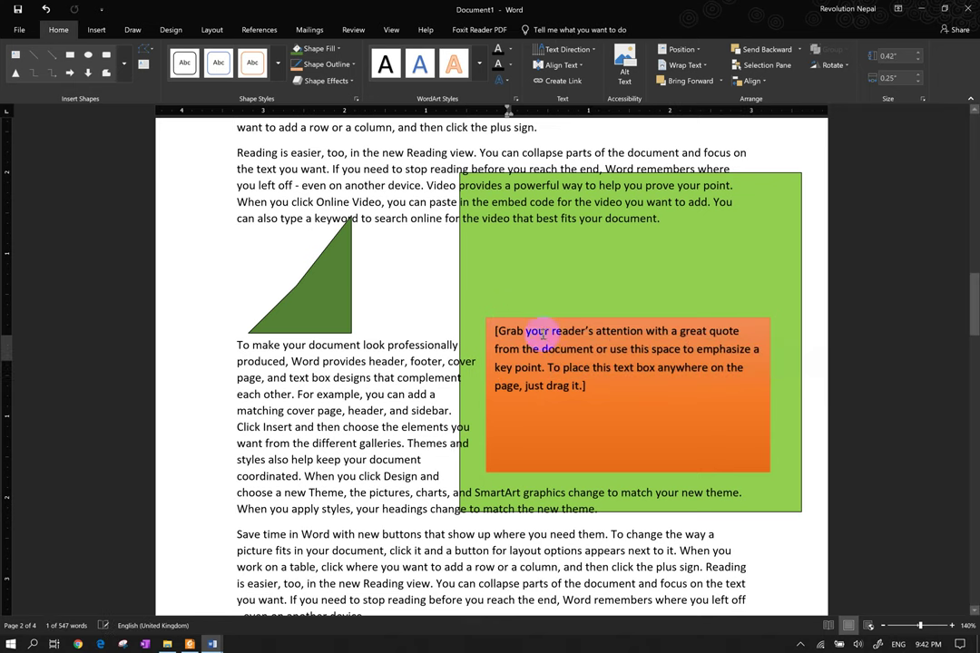
click(329, 262)
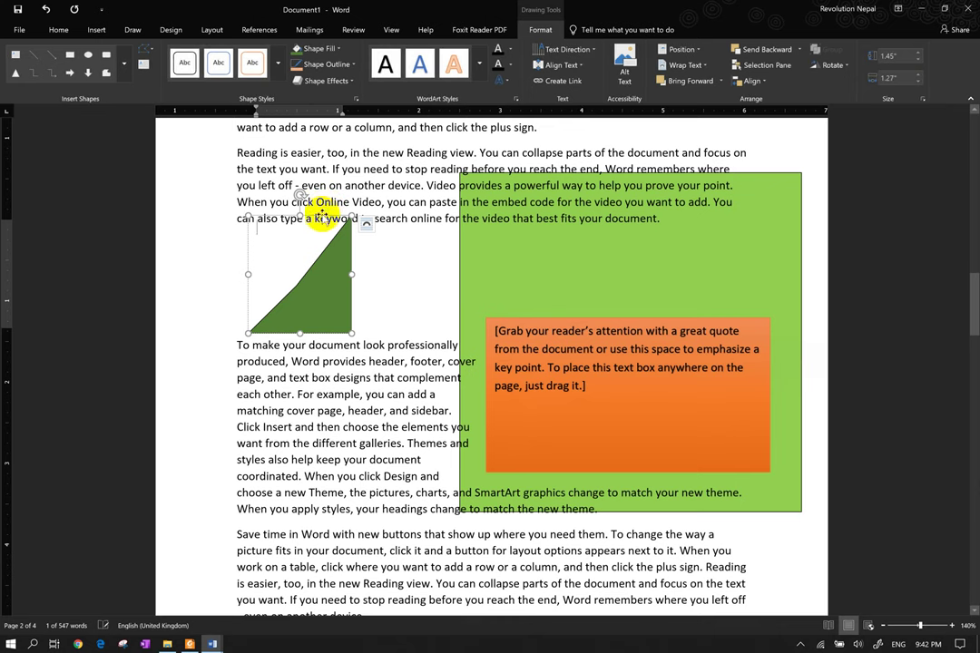
key(Delete)
click(666, 319)
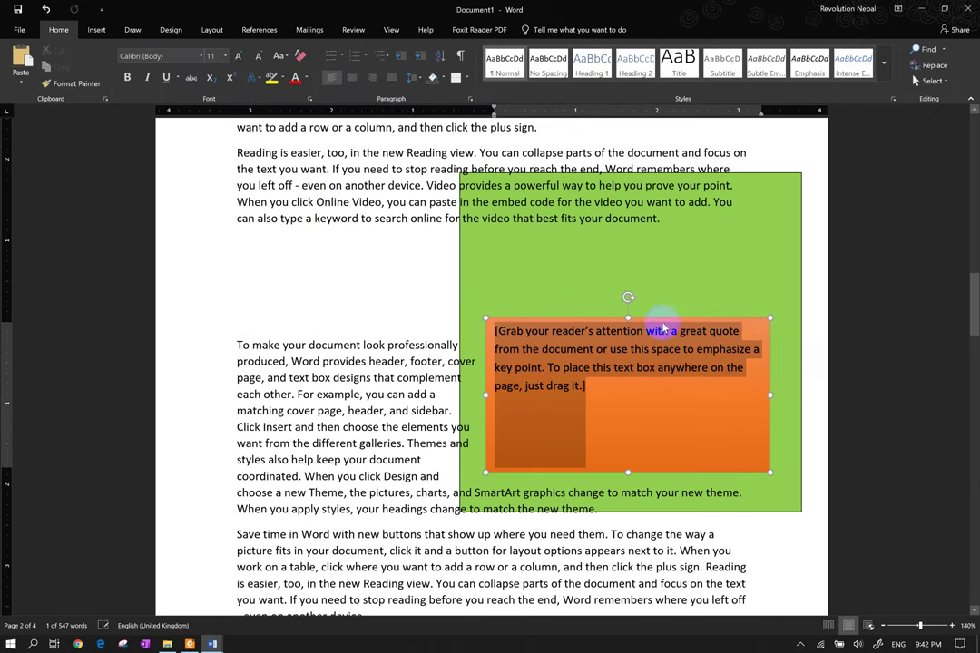
key(Delete)
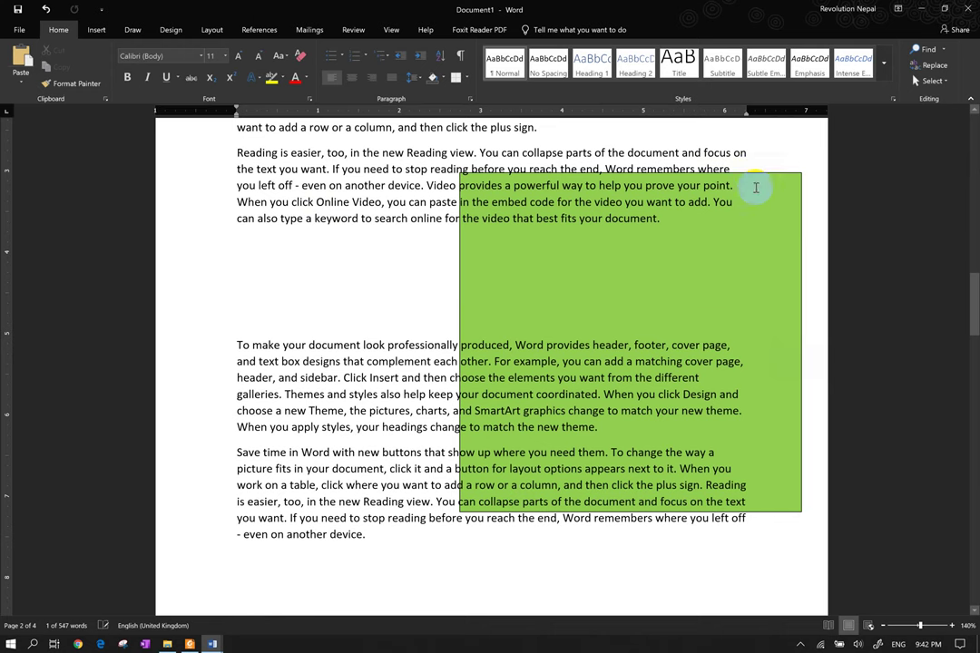
click(757, 184)
key(Delete)
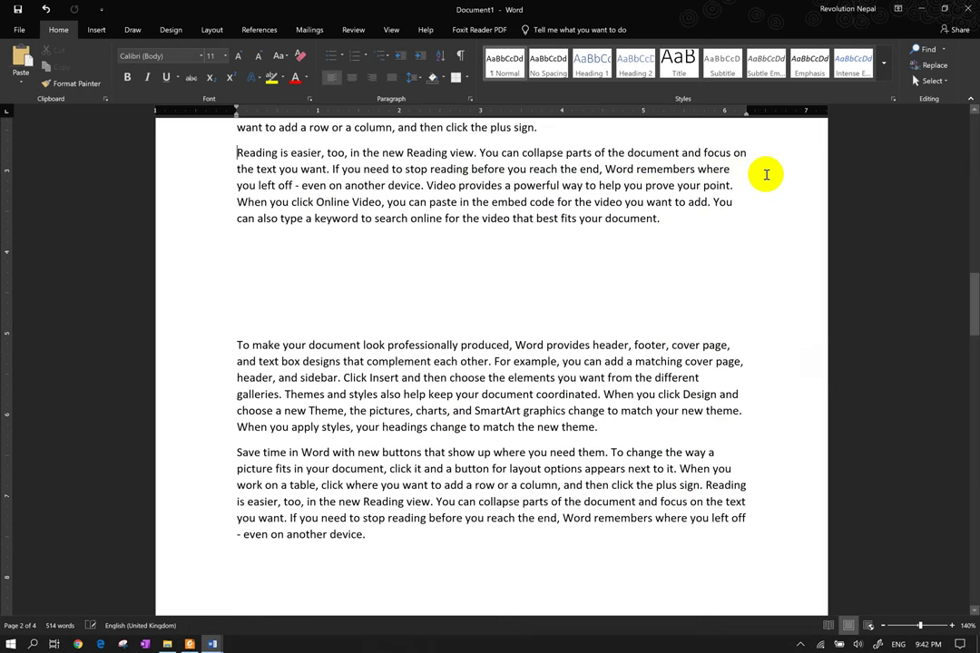
- Remove the empty lines left behind so the next paragraph closes the gap
key(Delete)
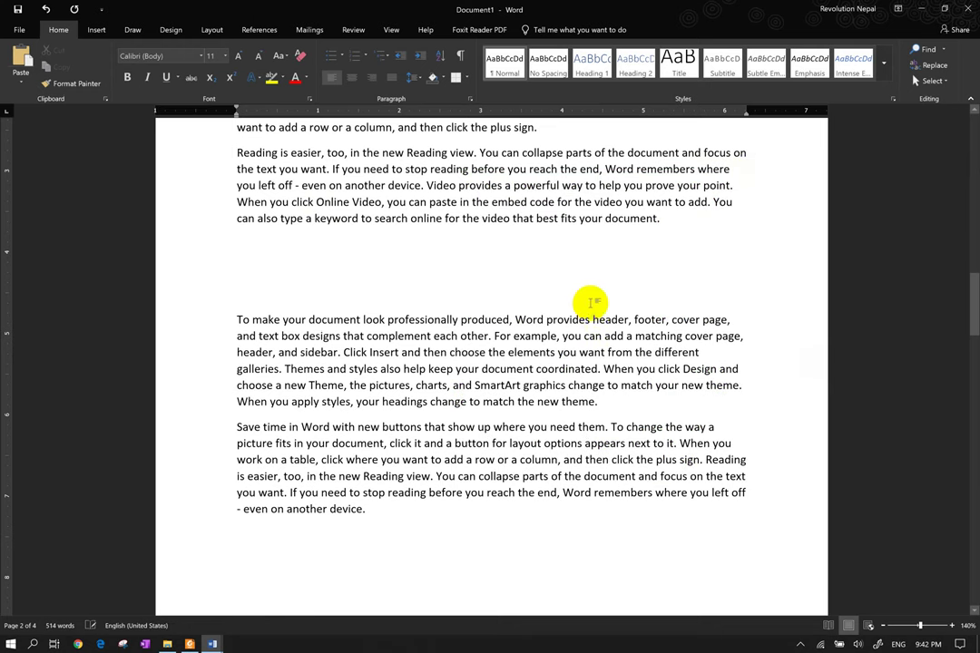
key(Delete)
key(Delete)
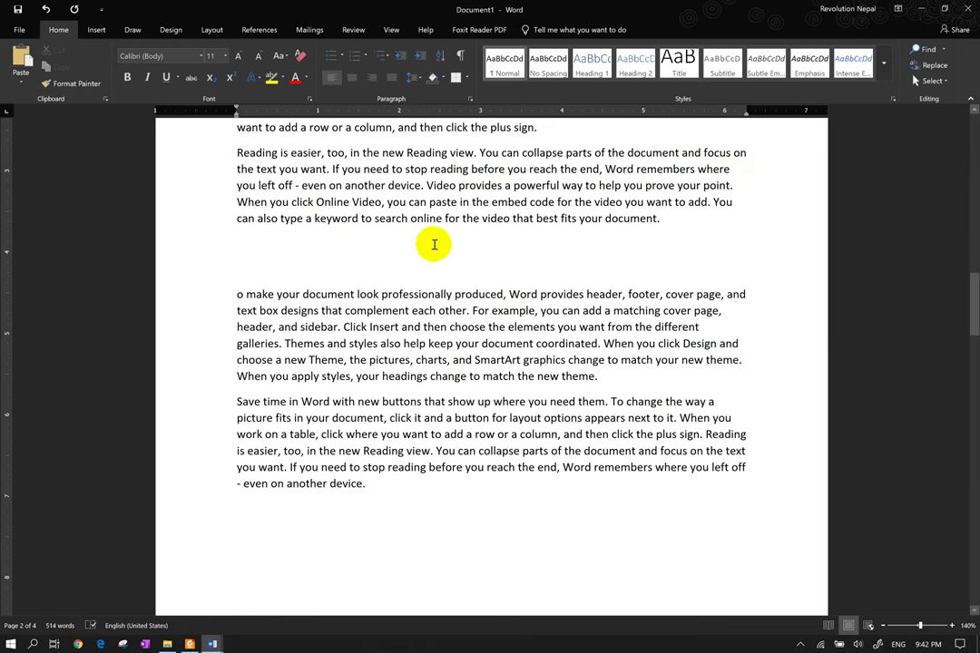
drag(438, 245, 247, 234)
click(360, 268)
key(Delete)
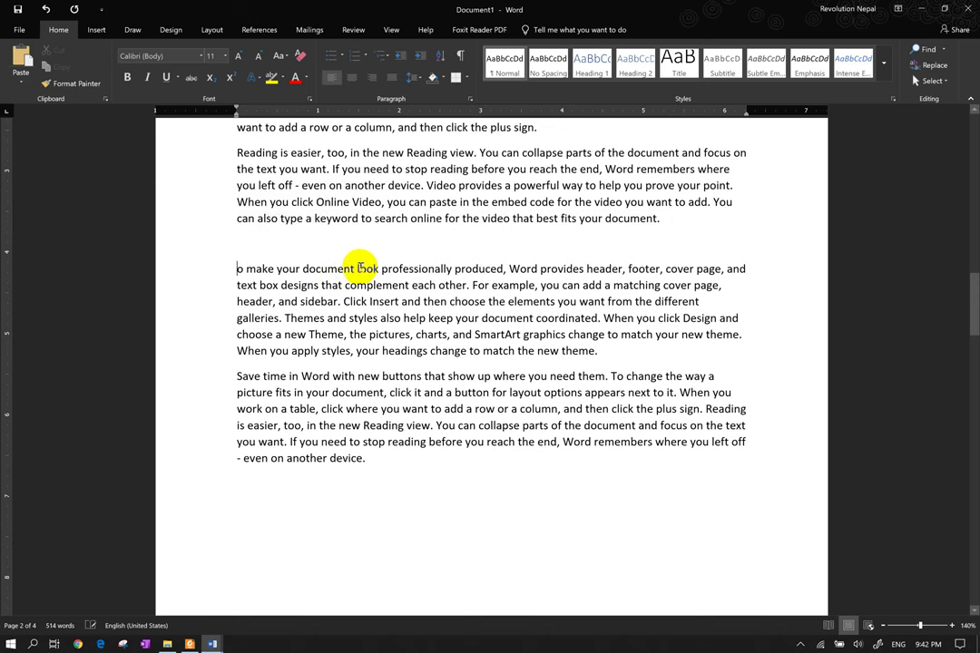
key(Delete)
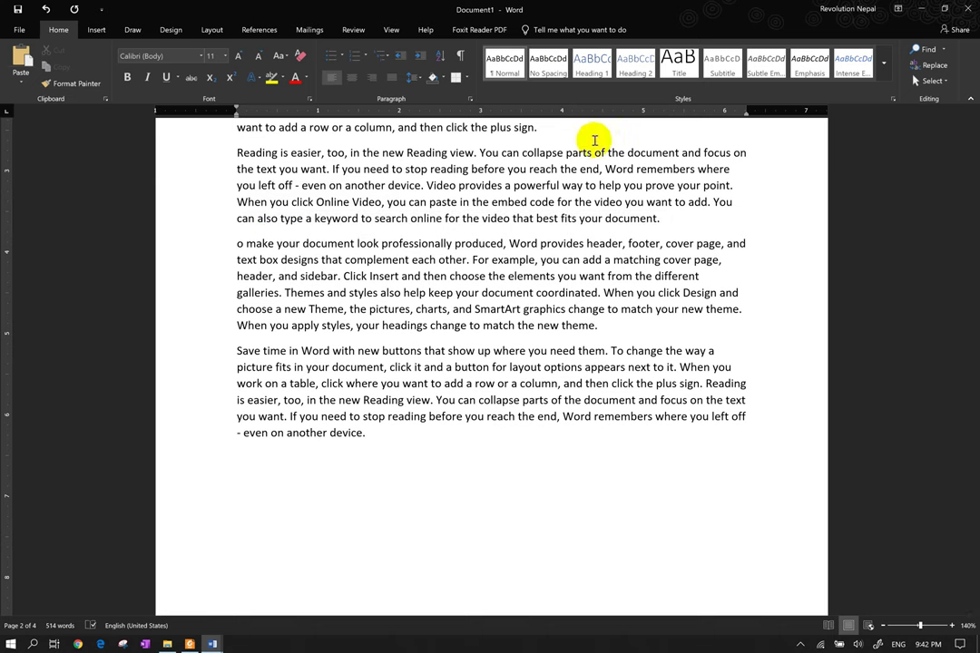
- Open page 2's header for editing and delete the network picture from it
click(744, 313)
scroll(696, 261, up, 3)
scroll(695, 260, up, 2)
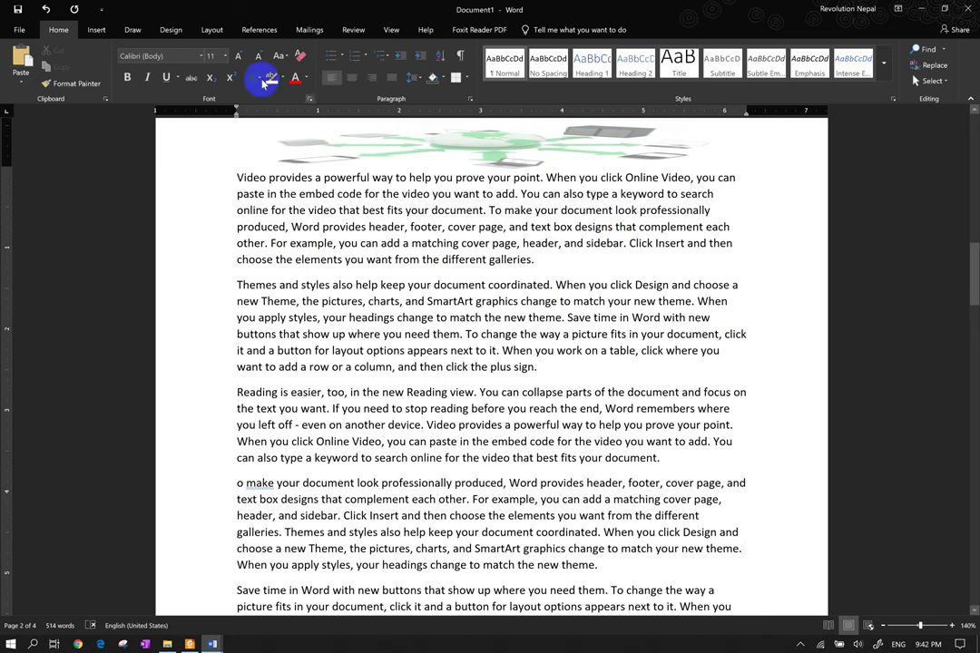
click(133, 31)
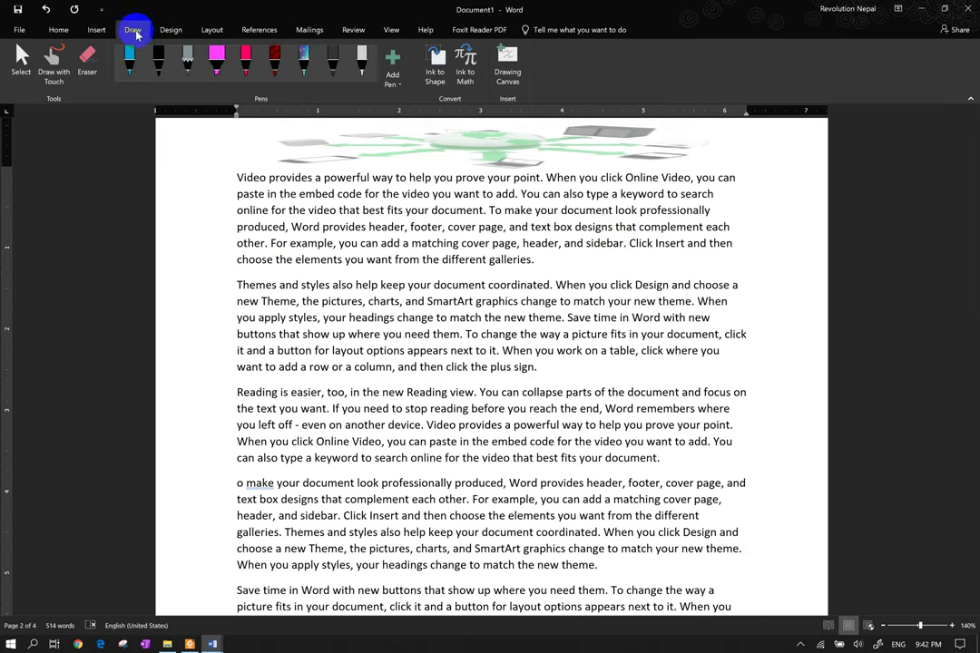
click(96, 31)
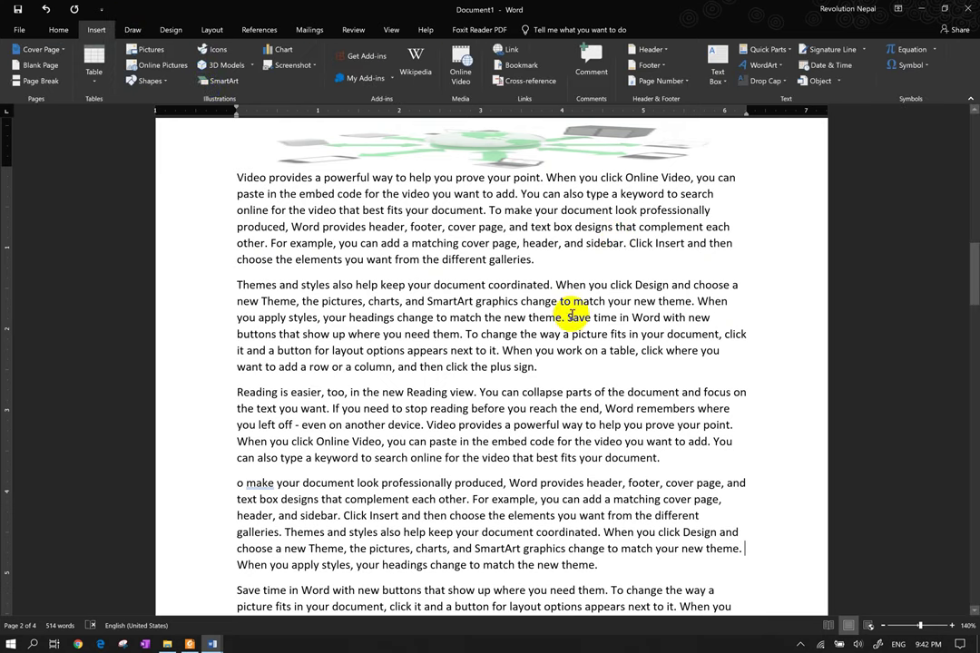
scroll(564, 372, up, 1)
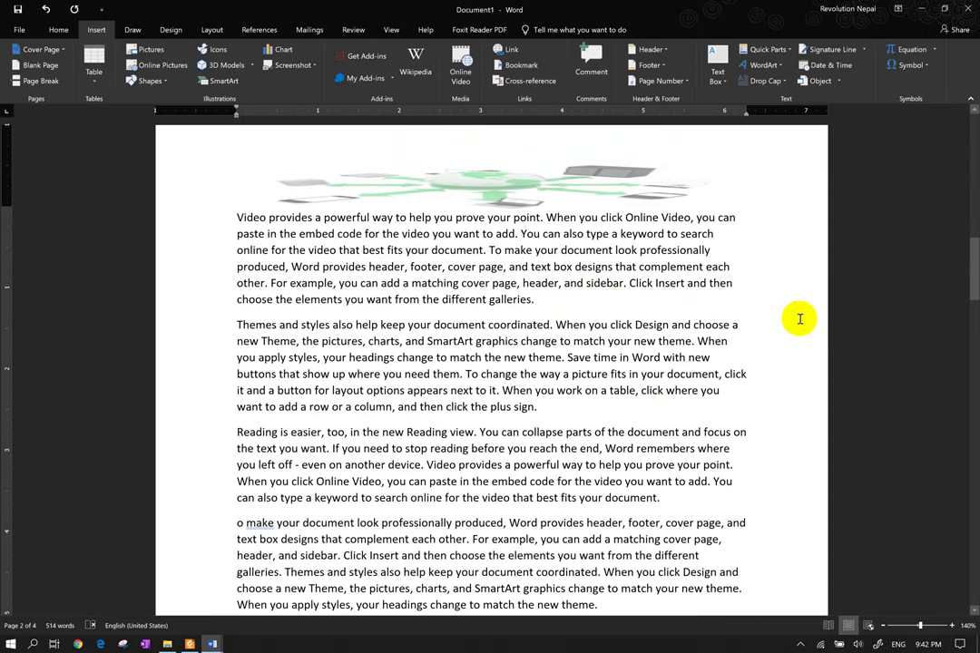
scroll(798, 318, up, 5)
click(733, 208)
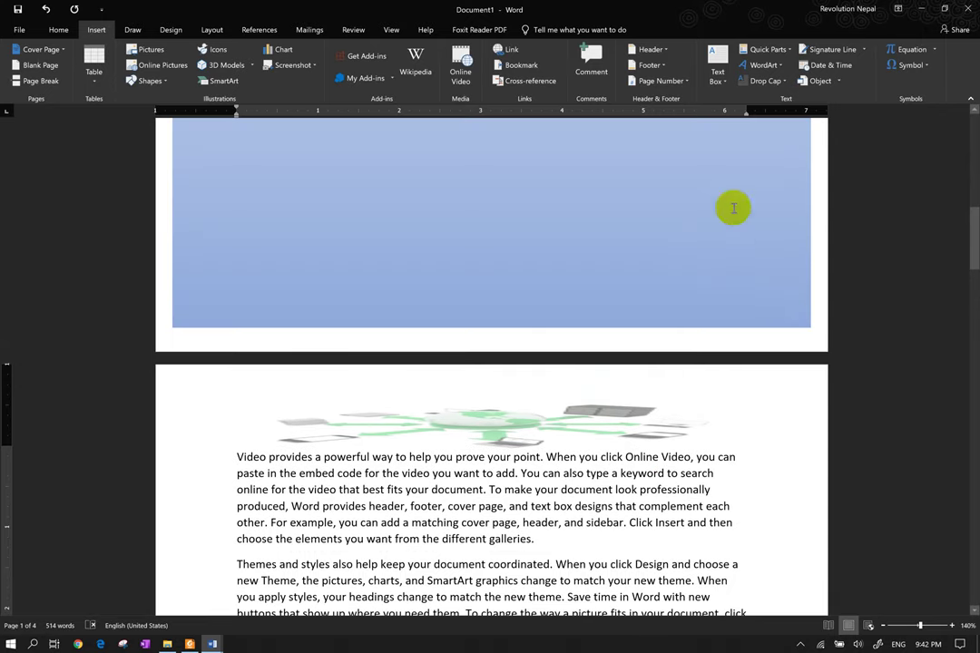
double_click(605, 417)
key(Delete)
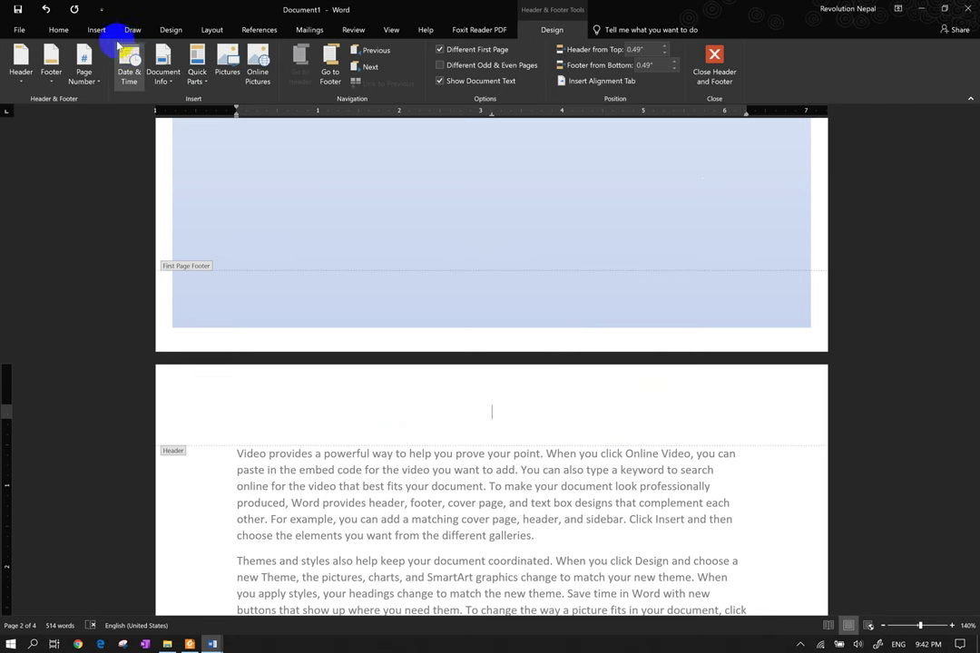
- Add a top-of-page 'Page X of Y' Bold Numbers 1 number, reading Page 1 of 3
click(97, 30)
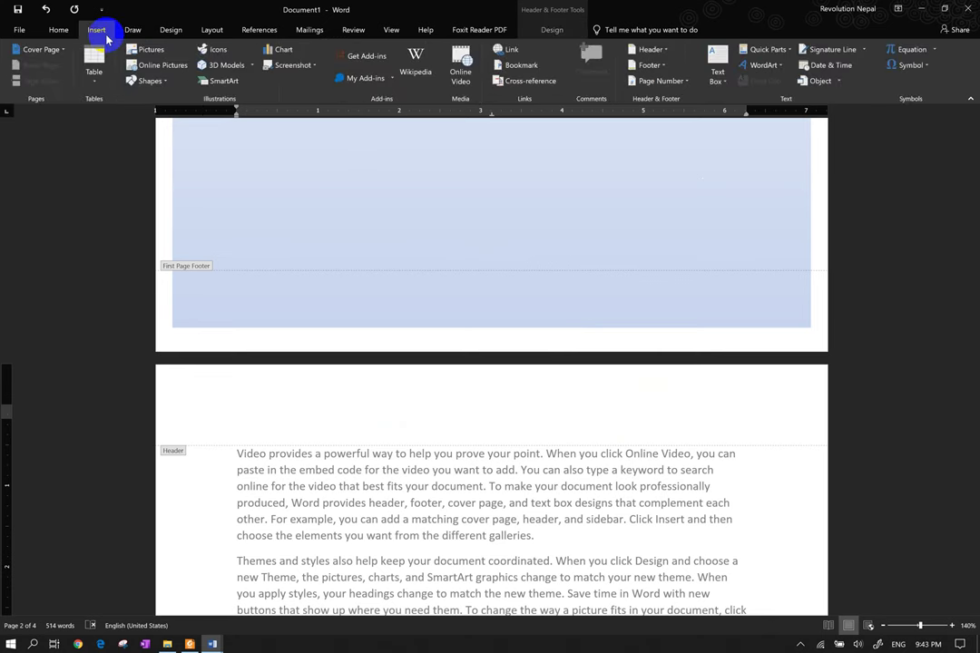
click(662, 80)
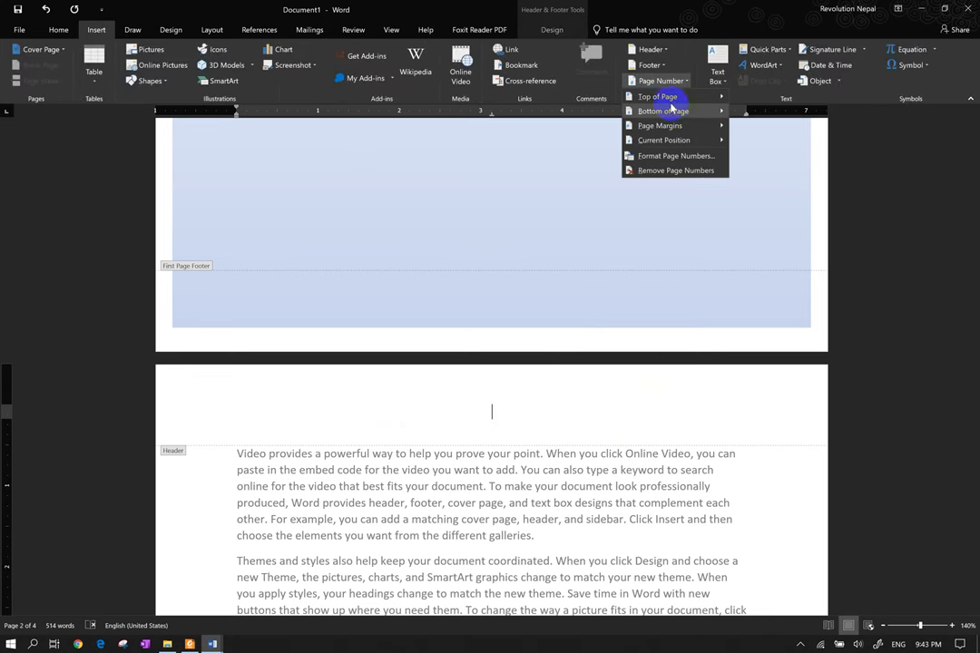
mouse_move(674, 112)
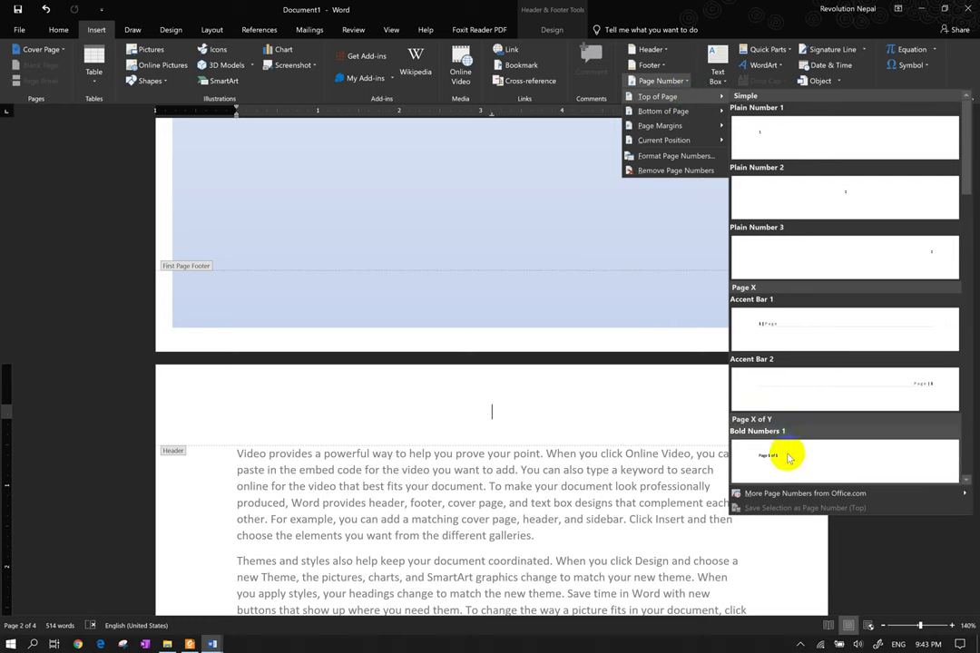
click(781, 456)
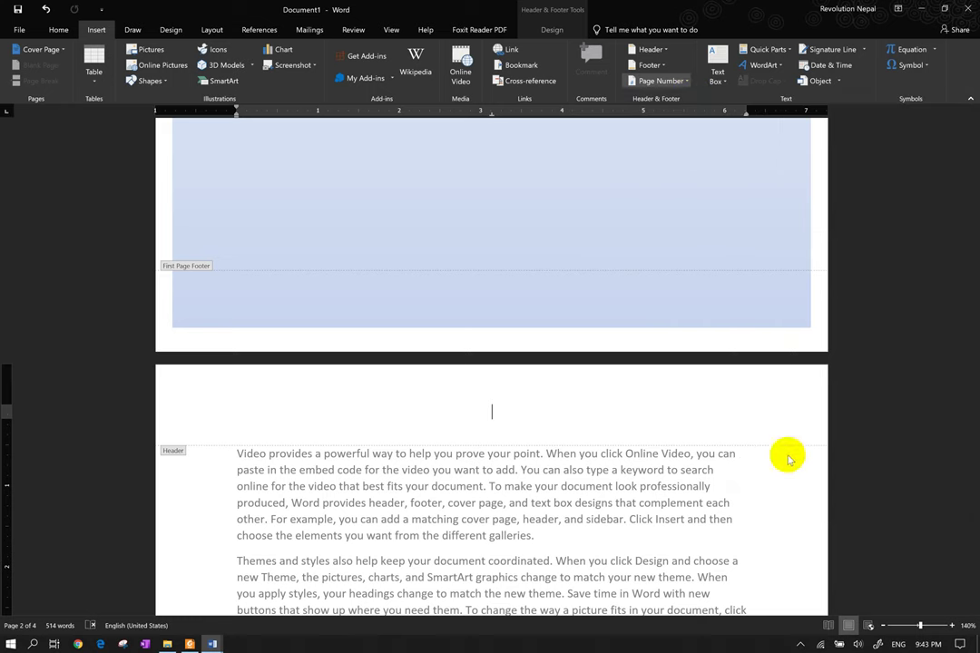
- Return to the body, then reopen the next page's 'Page 2 of 3' header for editing
double_click(494, 536)
scroll(450, 397, up, 1)
scroll(450, 396, up, 4)
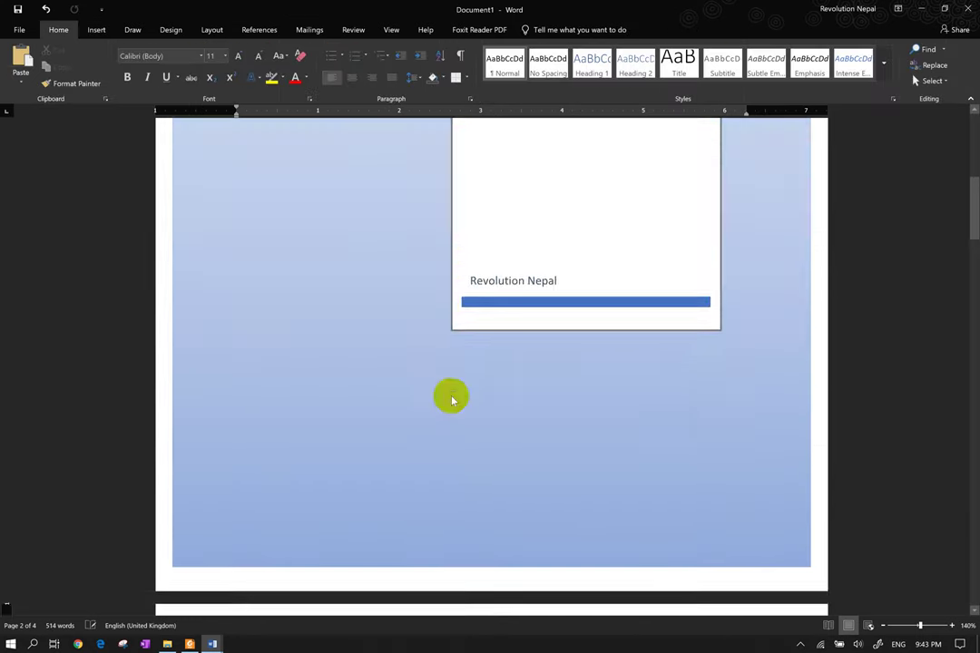
scroll(446, 368, down, 5)
scroll(363, 370, down, 2)
scroll(324, 542, down, 7)
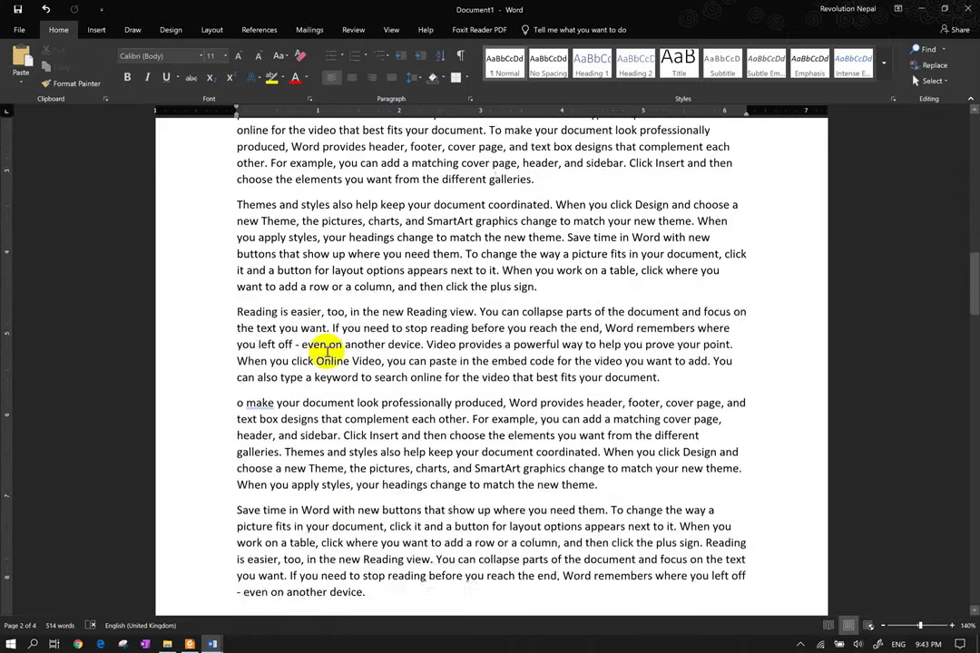
scroll(343, 350, down, 5)
scroll(354, 353, down, 5)
scroll(353, 354, down, 3)
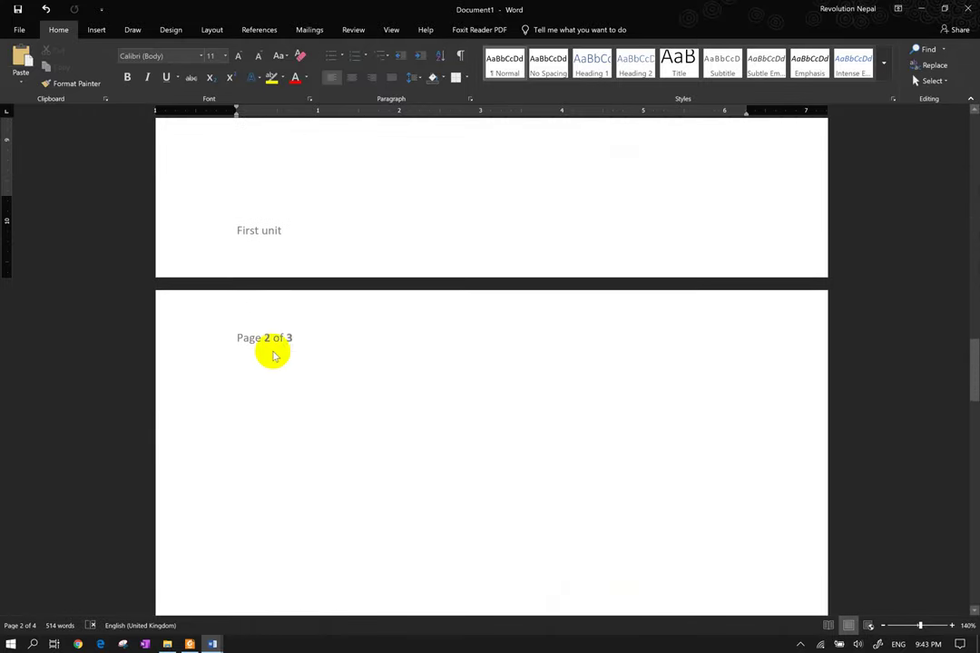
double_click(249, 347)
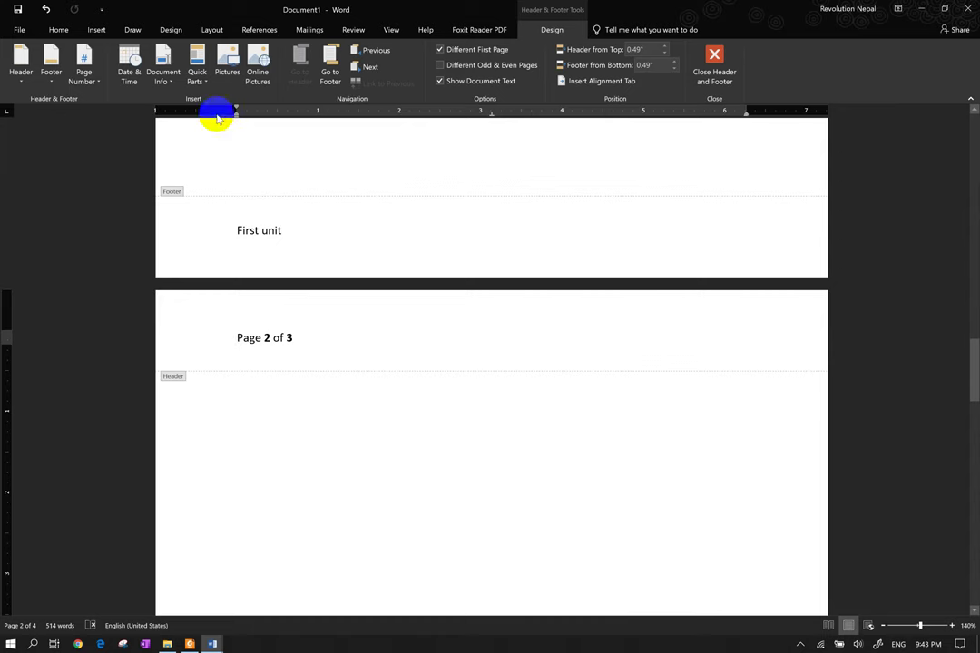
- Preview the Current Position and Page Margins page-number styles, then dismiss the menu
click(90, 80)
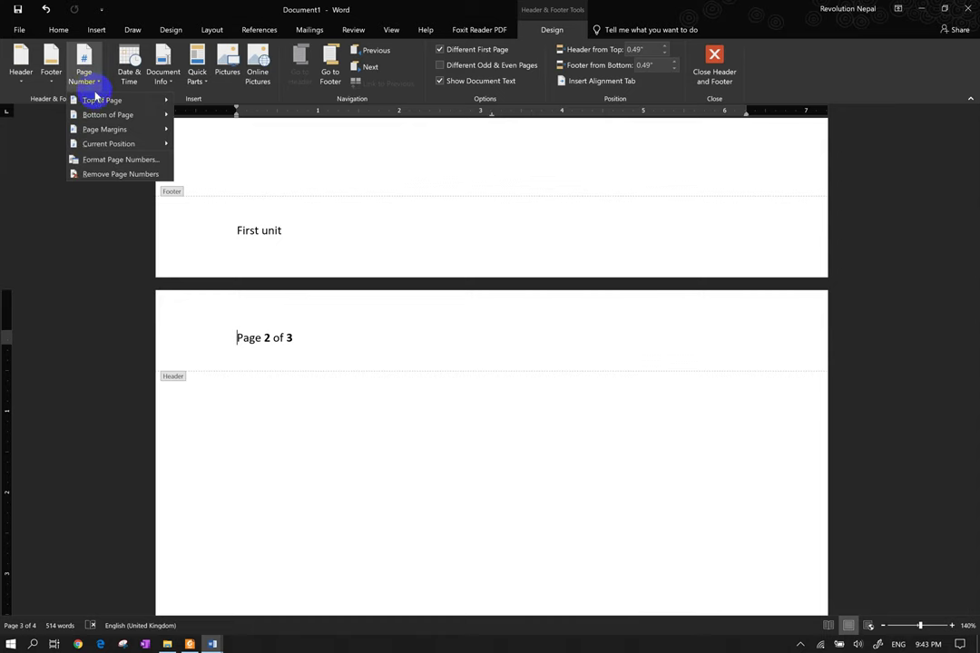
mouse_move(121, 148)
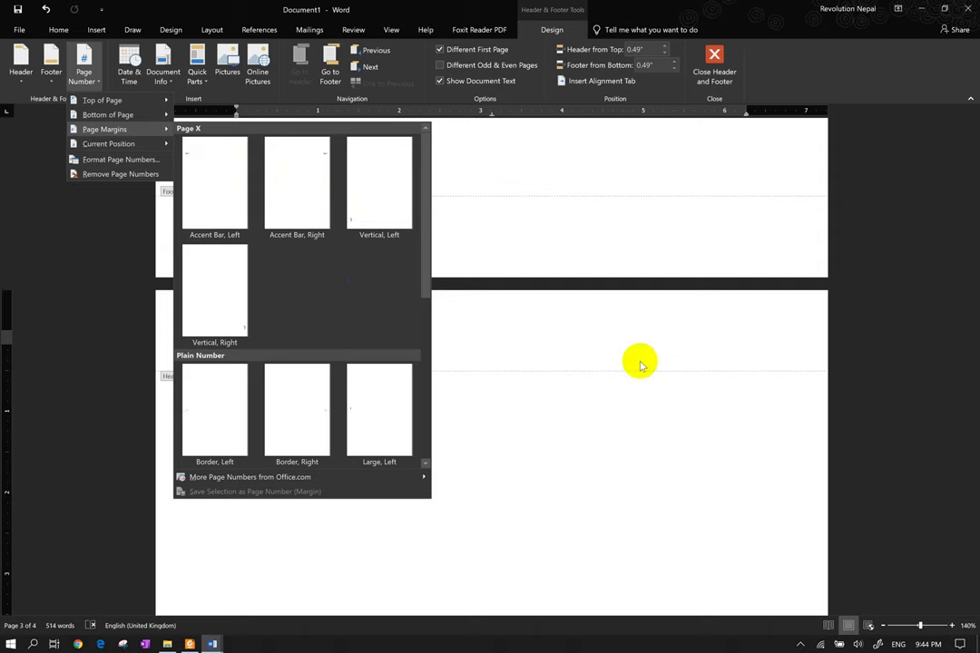
click(632, 399)
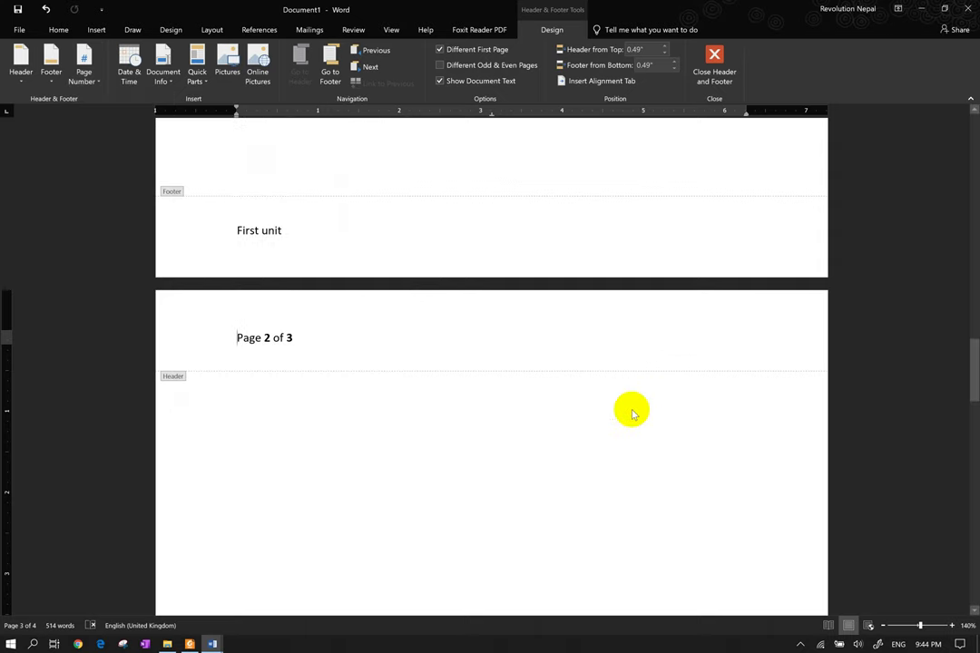
- Close header and footer editing to get back to the body text
click(707, 73)
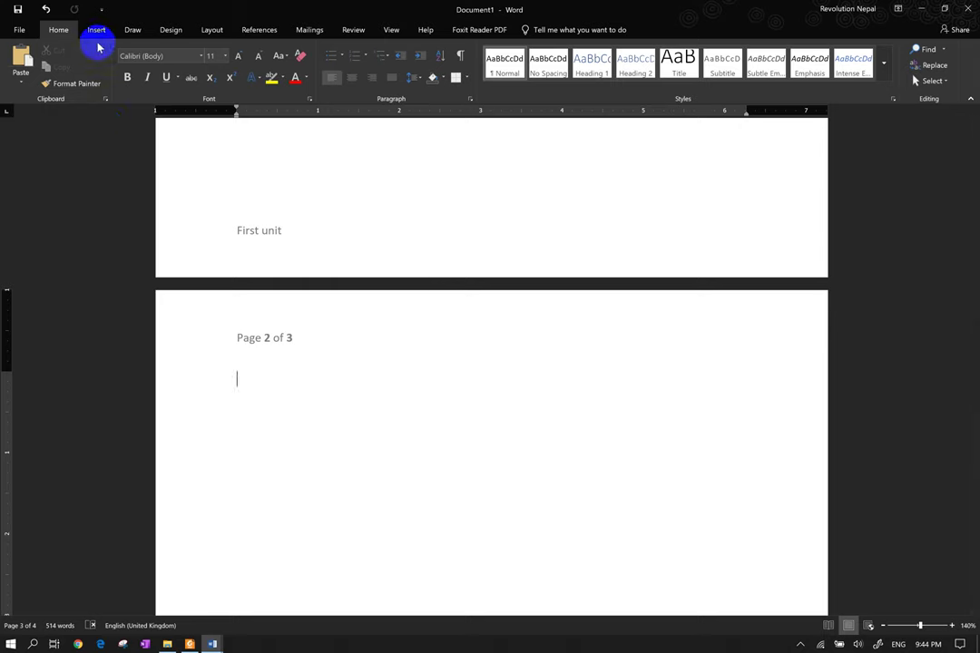
click(97, 30)
click(130, 31)
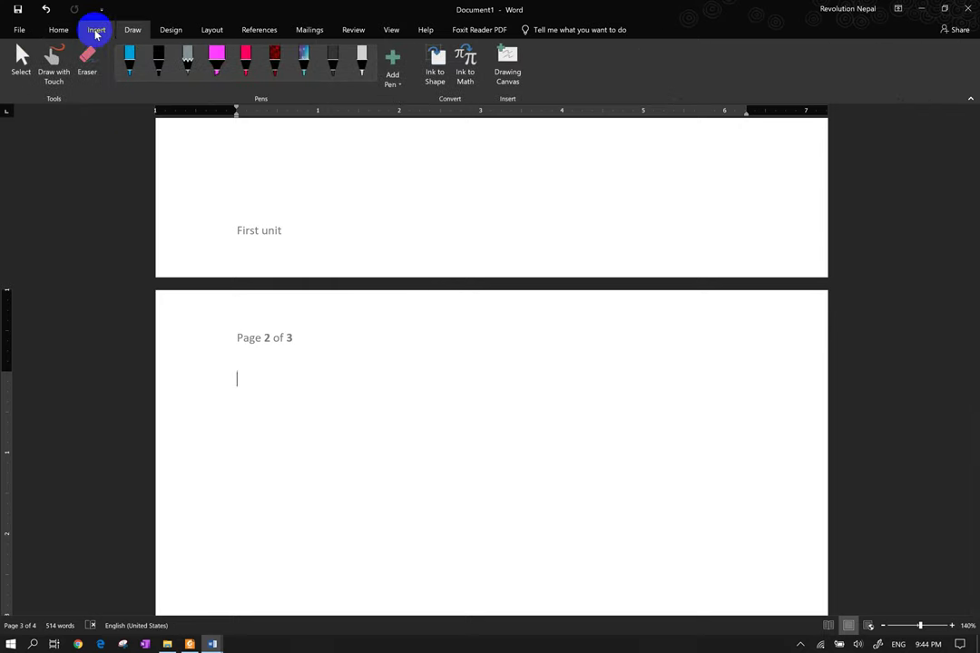
click(96, 31)
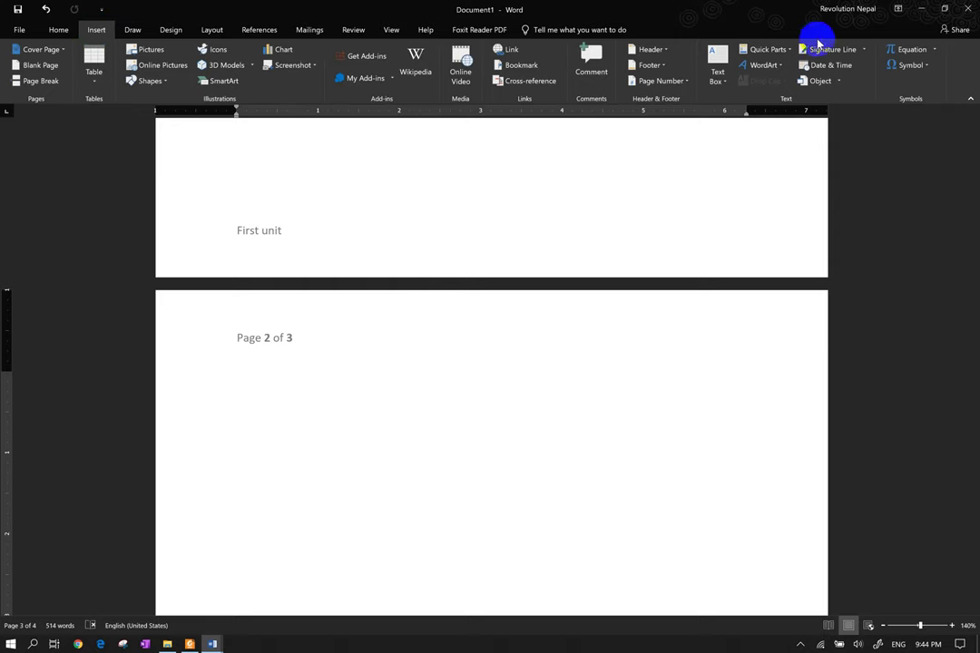
- Cancel the Microsoft Office Signature Line setup and indent the empty line with a tab
click(856, 50)
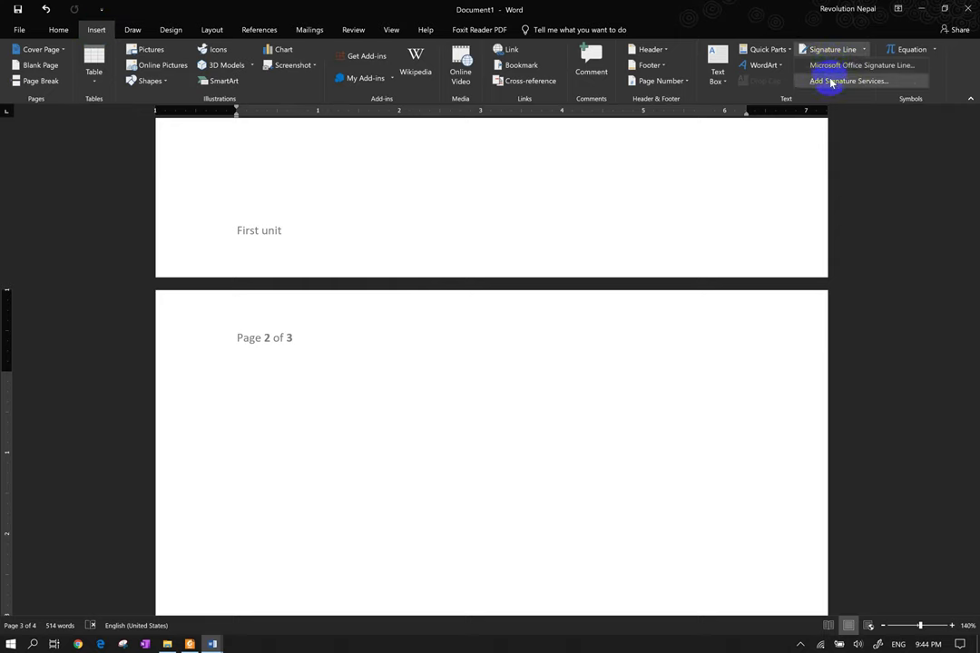
click(839, 68)
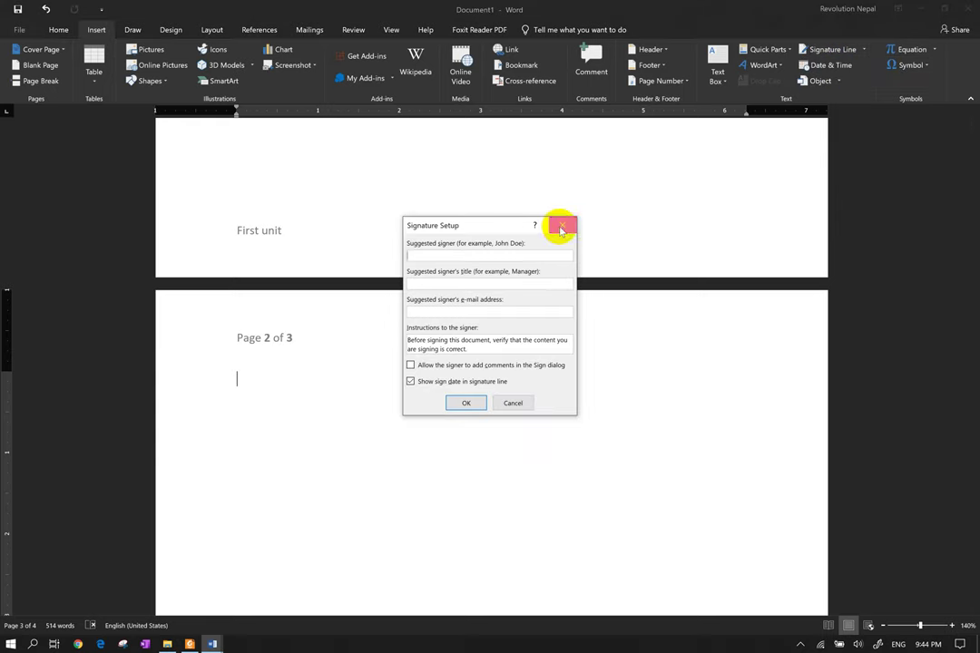
click(561, 225)
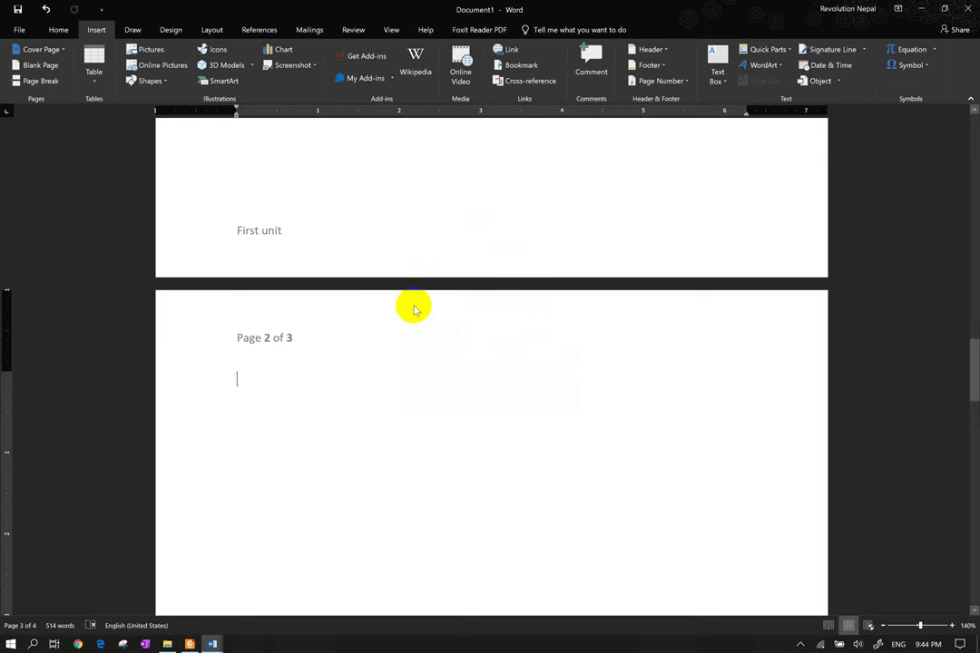
key(Tab)
key(Tab)
key(Tab)
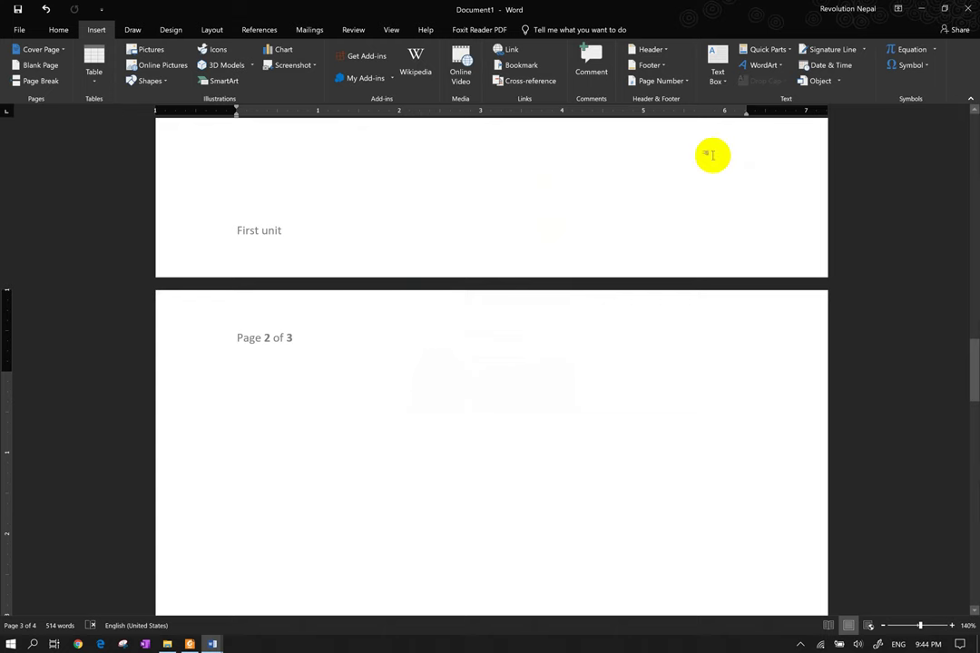
scroll(736, 194, up, 3)
- Insert the date as 'August 15, 2019' with Update automatically turned on
click(974, 323)
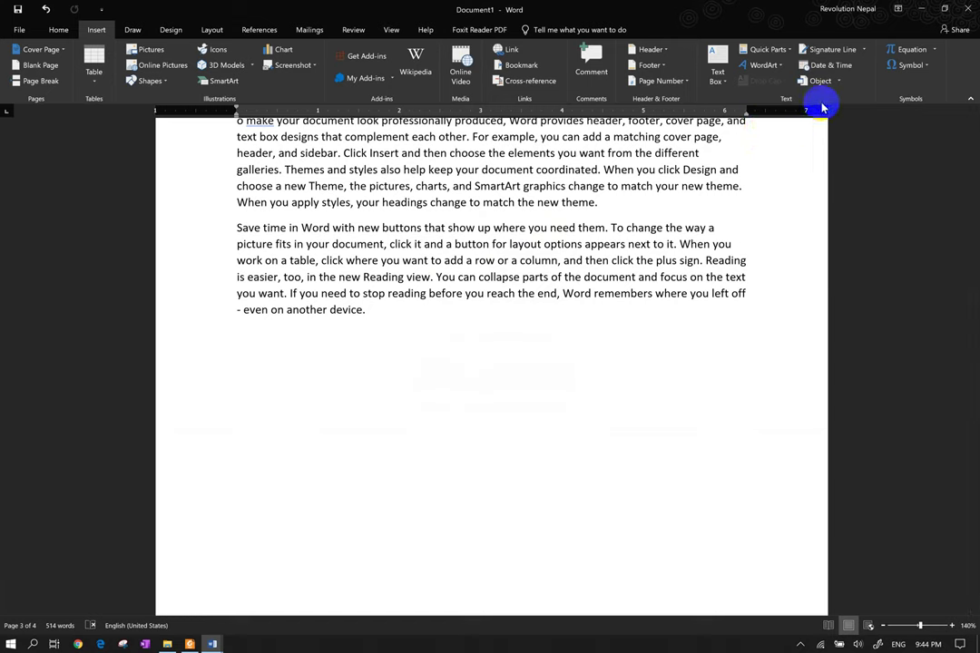
click(821, 65)
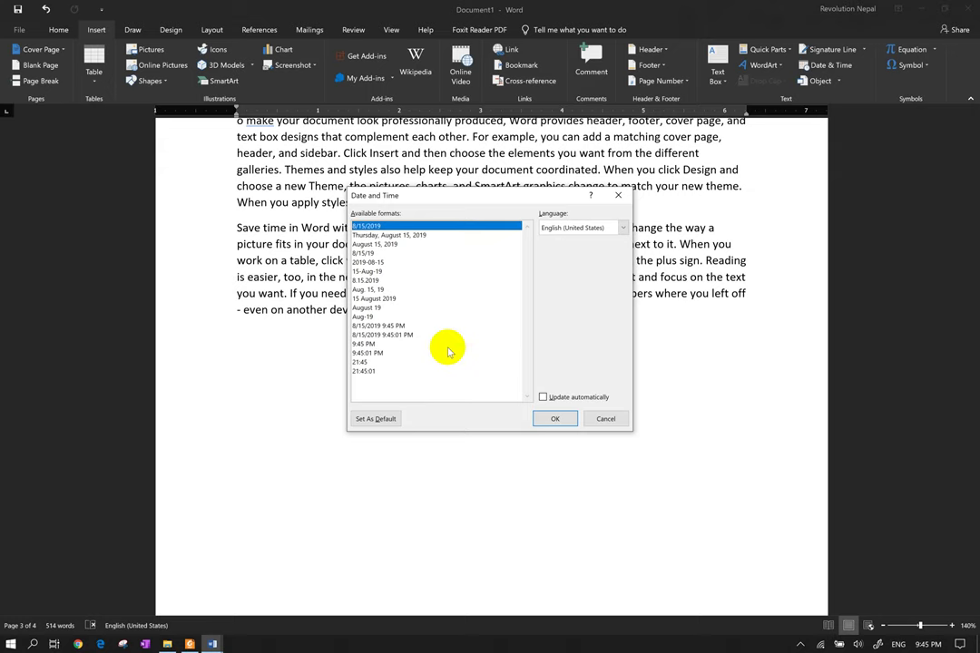
click(447, 316)
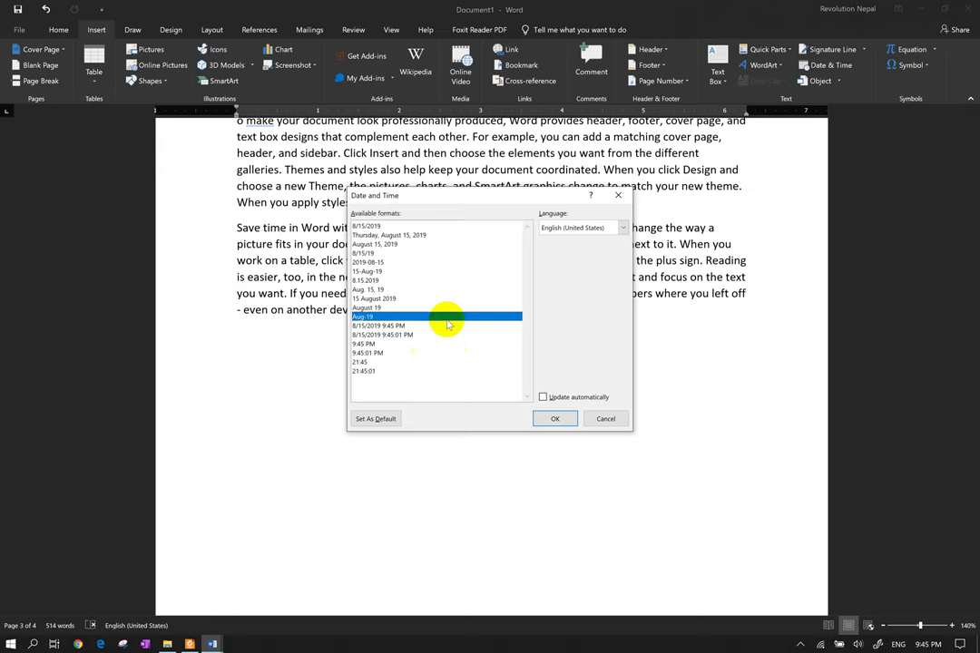
click(415, 236)
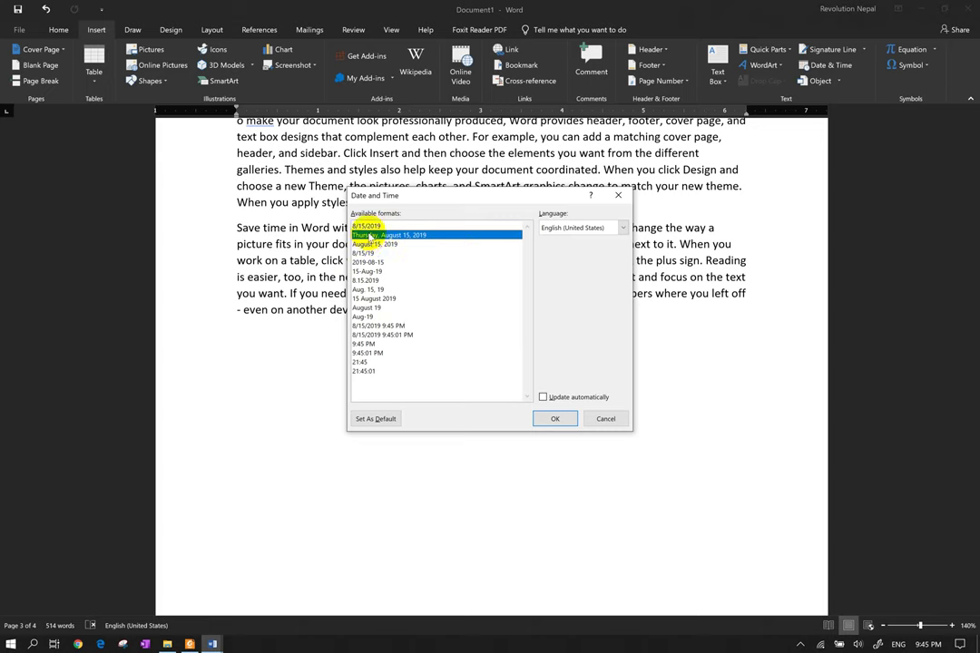
click(372, 244)
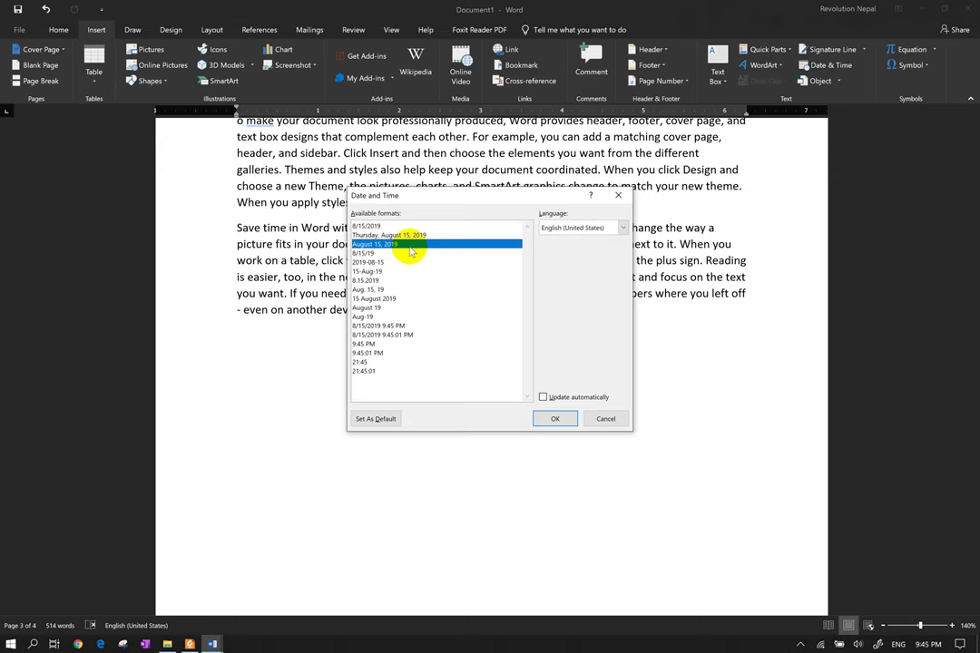
click(543, 397)
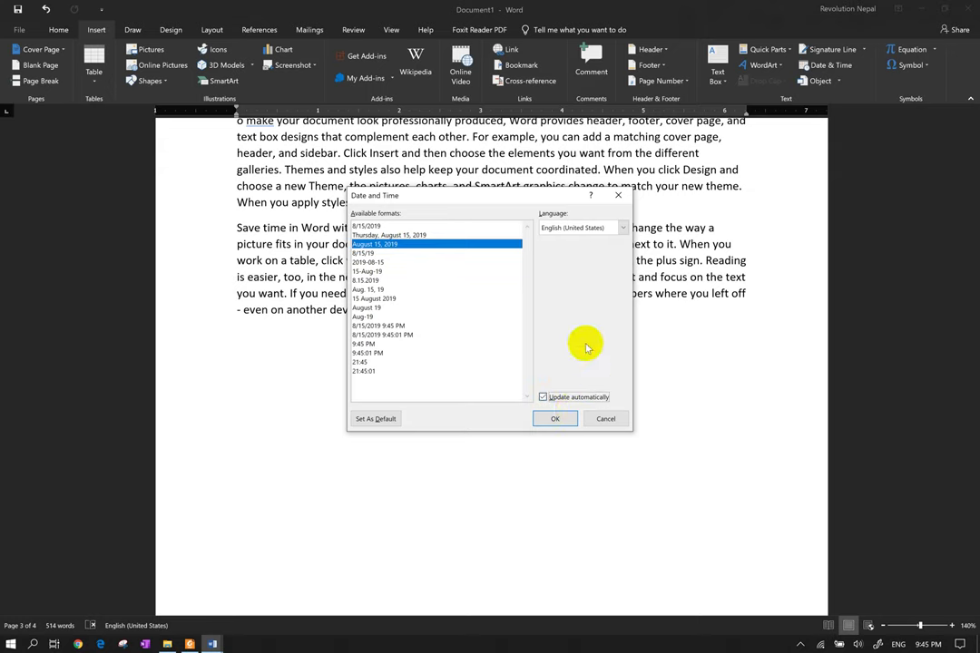
click(556, 419)
- Reopen the 'Page 2 of 3' header for editing
scroll(590, 427, up, 5)
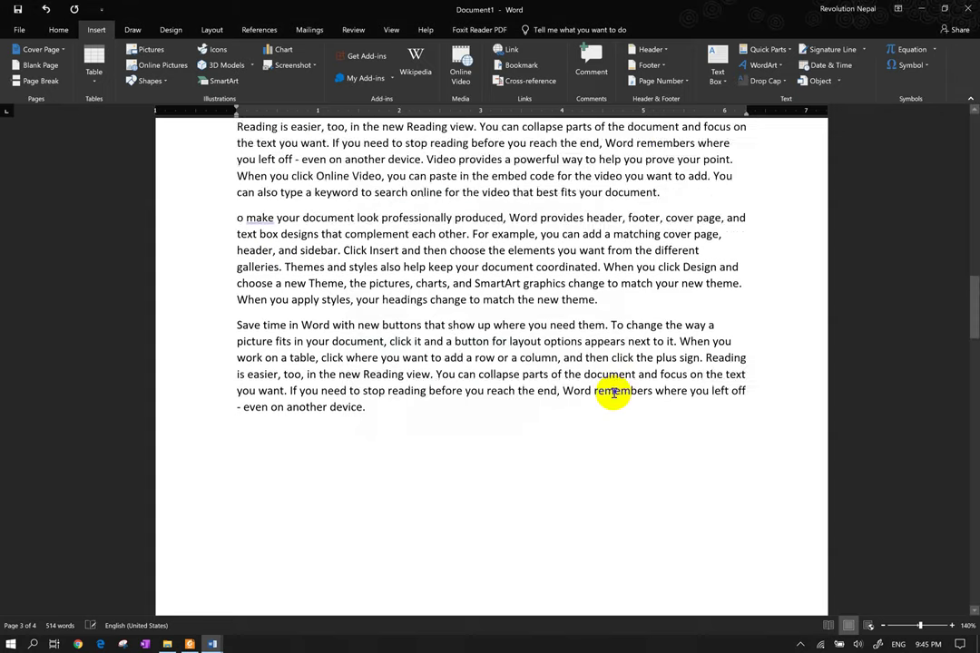
scroll(617, 463, up, 10)
scroll(626, 427, up, 7)
scroll(617, 372, down, 3)
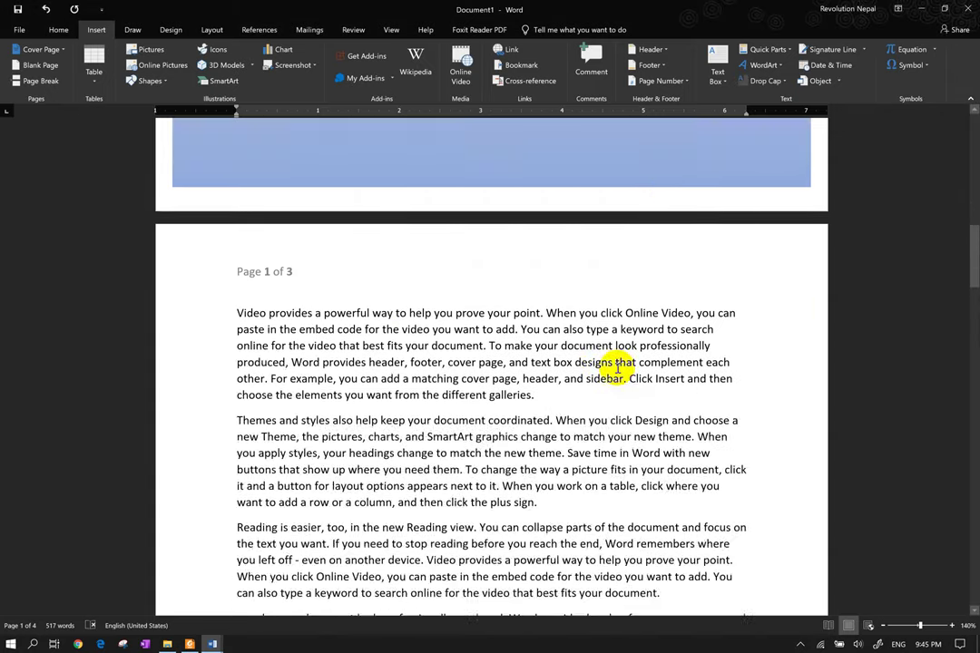
scroll(617, 368, down, 5)
scroll(618, 363, down, 5)
scroll(619, 358, down, 3)
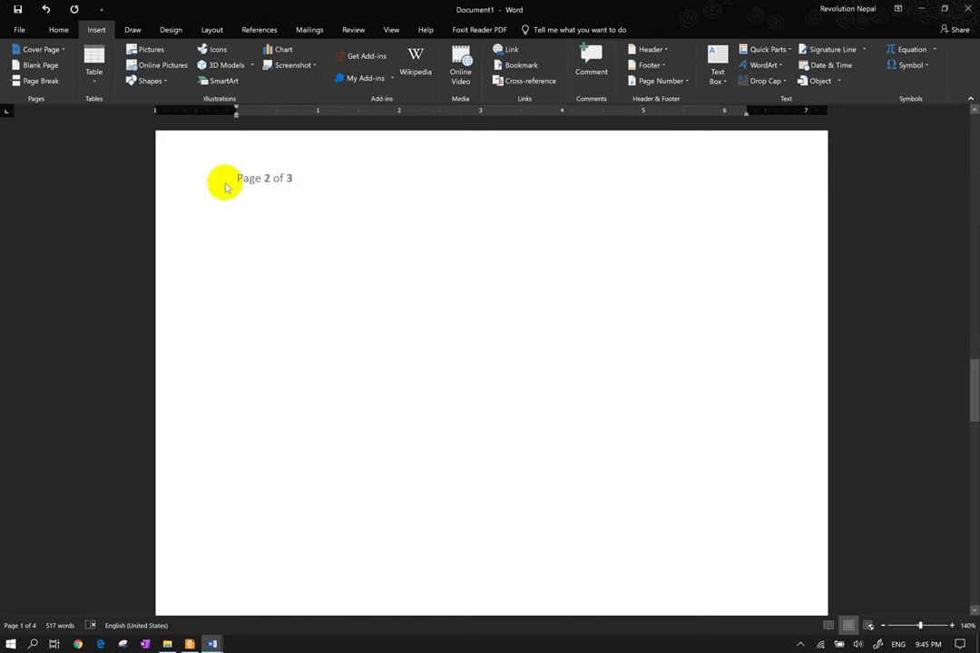
double_click(259, 177)
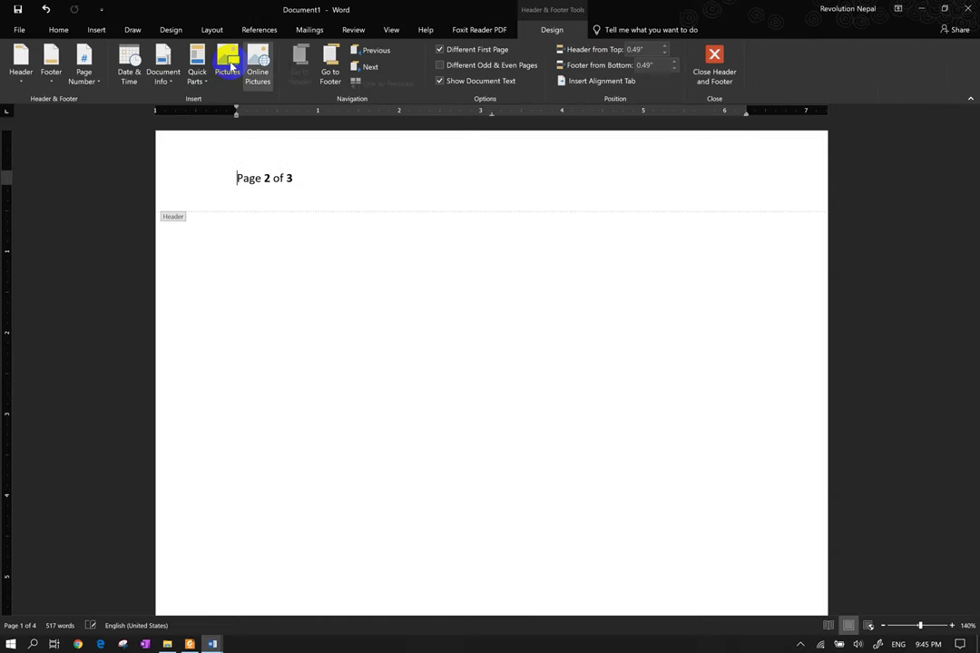
- Insert 'Thursday, 15 August 2019' in the header and make that the default date format
click(98, 29)
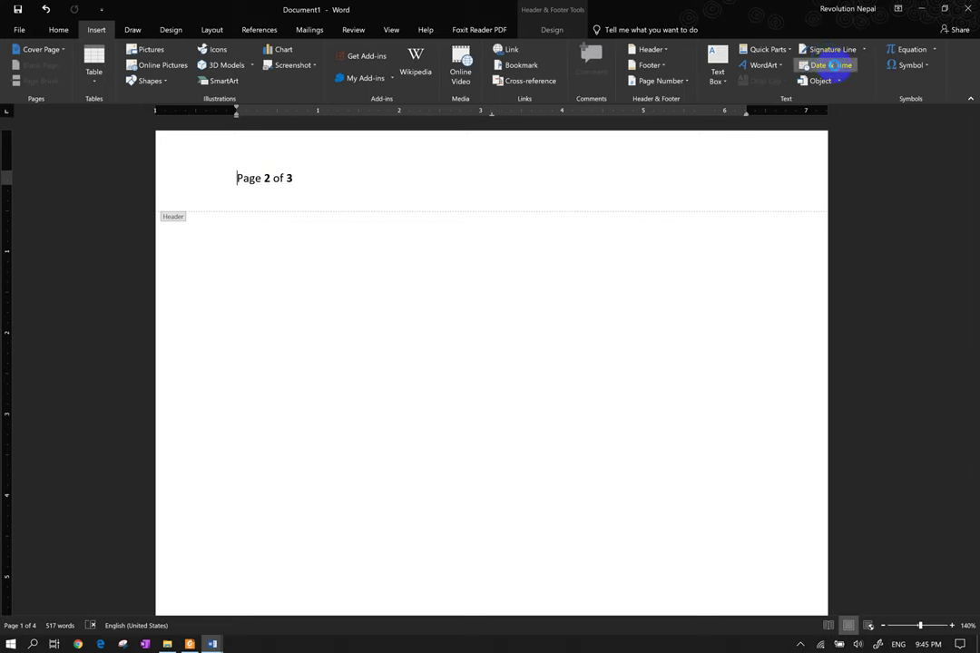
click(831, 65)
click(419, 235)
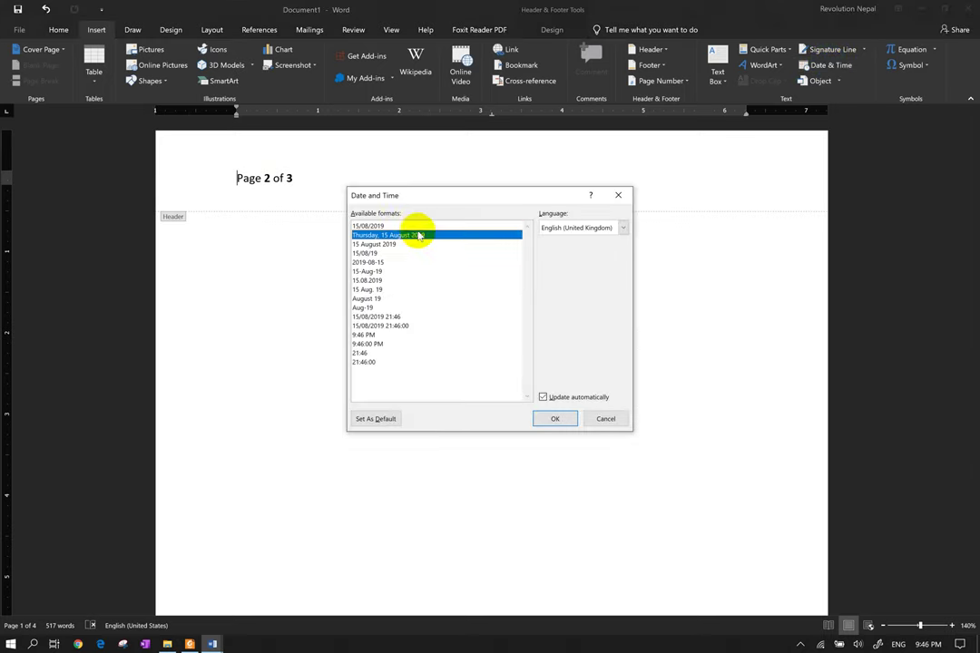
click(376, 419)
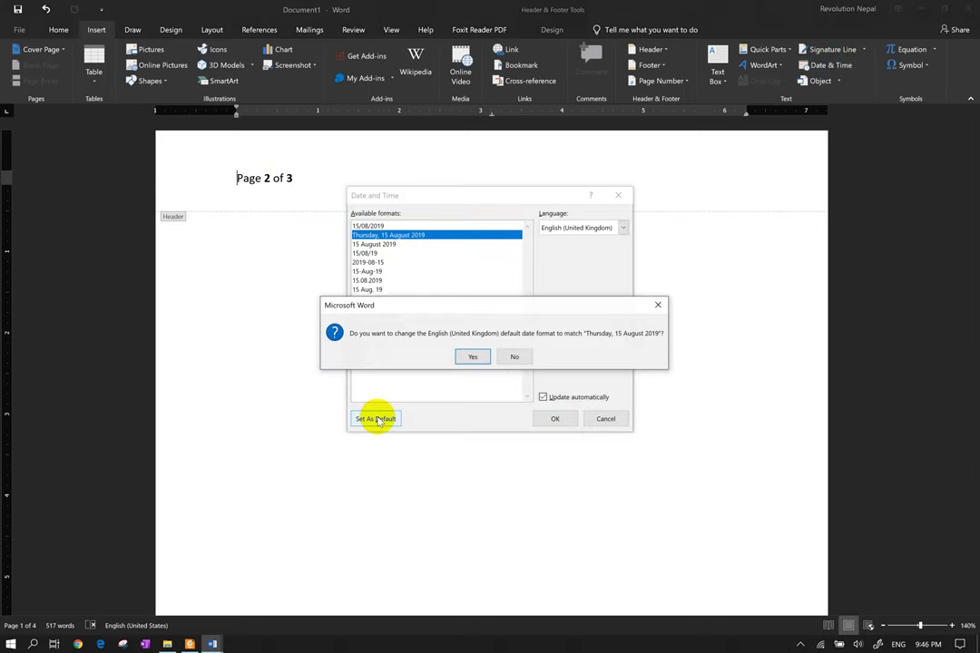
click(468, 359)
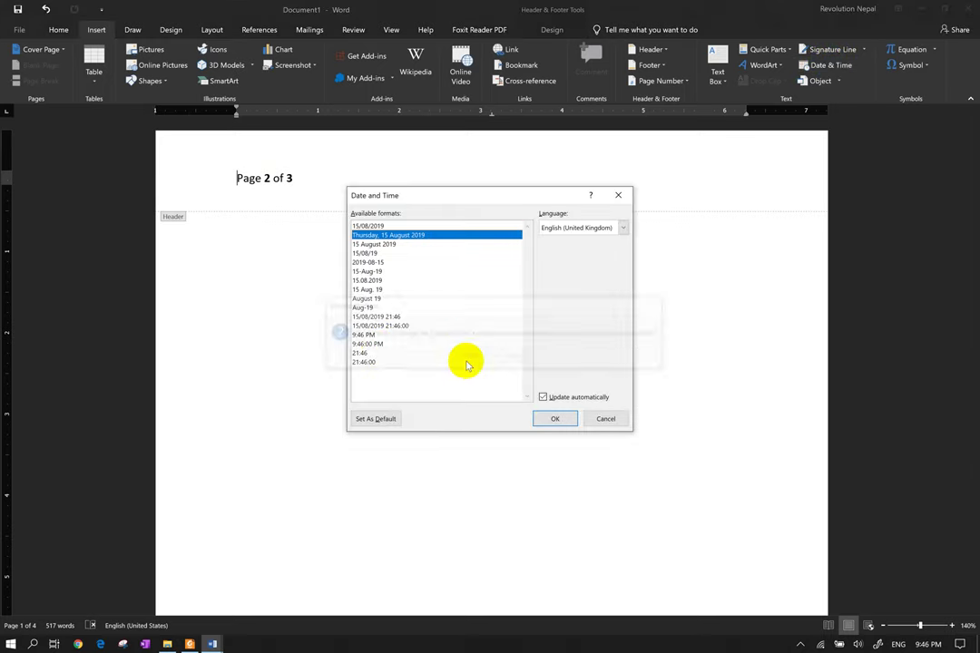
click(549, 416)
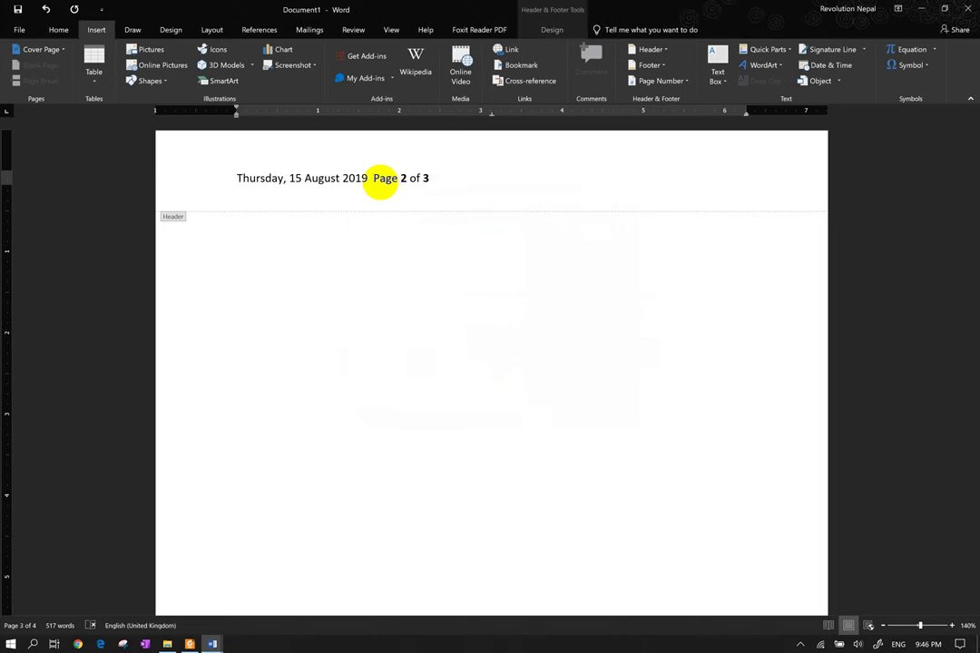
- Move 'Page 2 of 3' to the right of the date on the same line, then exit the header
key(Tab)
key(Tab)
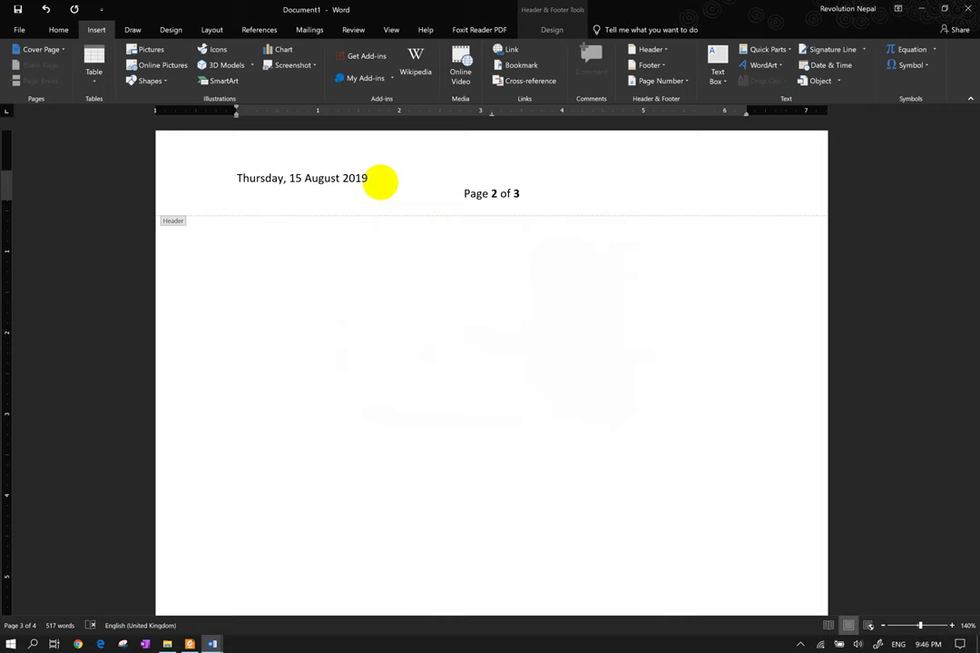
key(BackSpace)
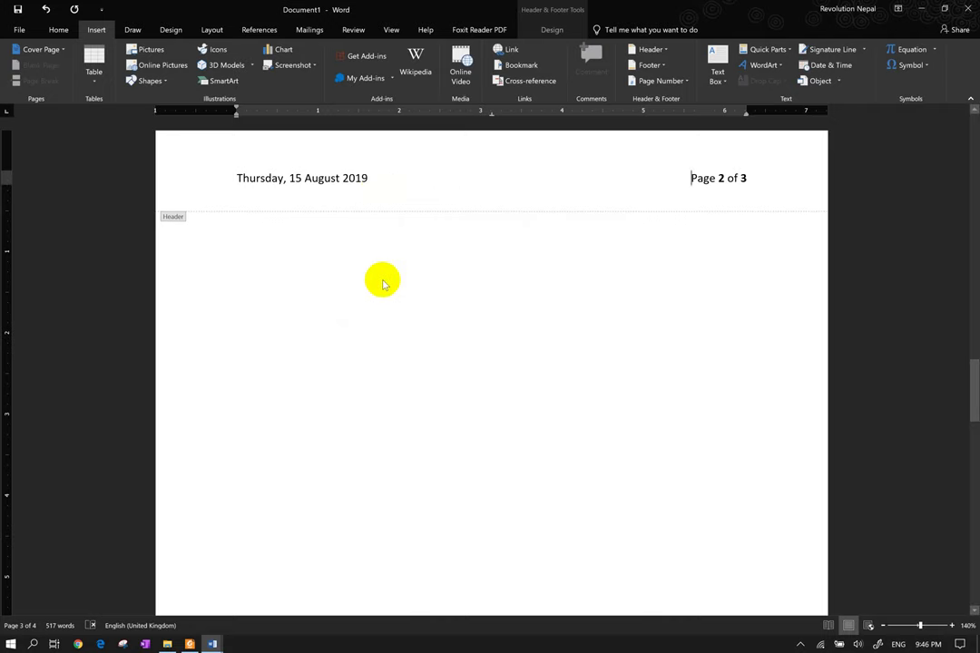
double_click(380, 311)
- Leave the Save As page without saving and show the Draw tab's pens and ink tools
key(ctrl+s)
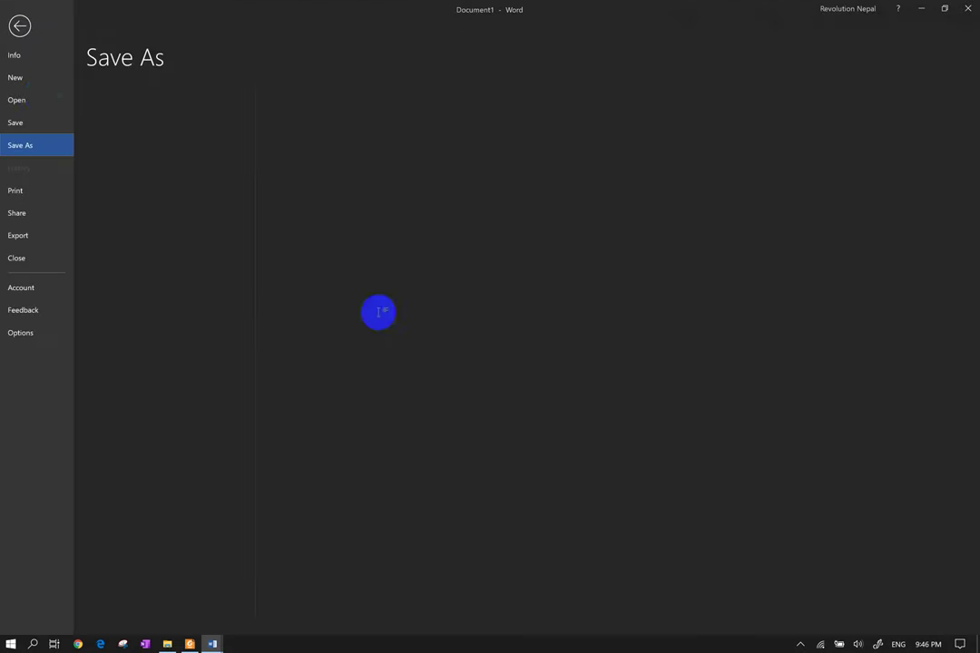
click(11, 26)
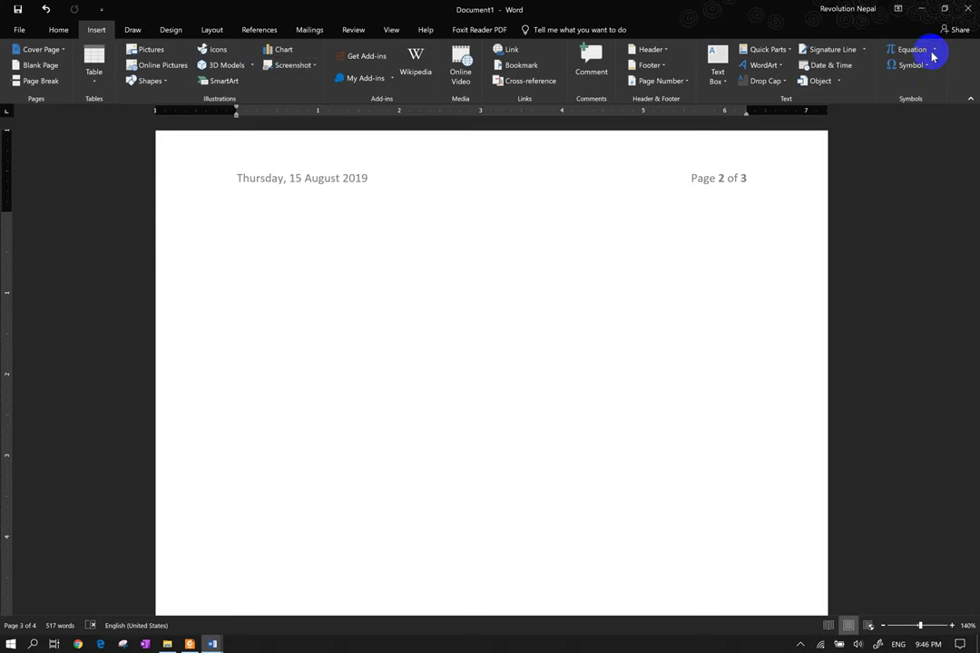
click(132, 30)
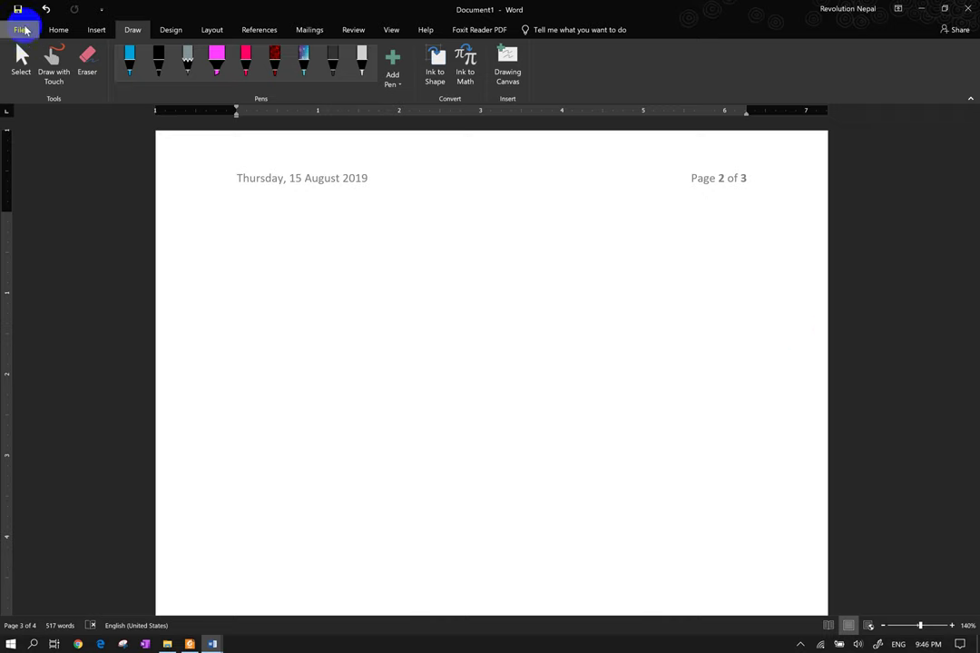
- In Word Options, browse Display, Proofing, Language and Trust Center, ending on Quick Access Toolbar
click(20, 29)
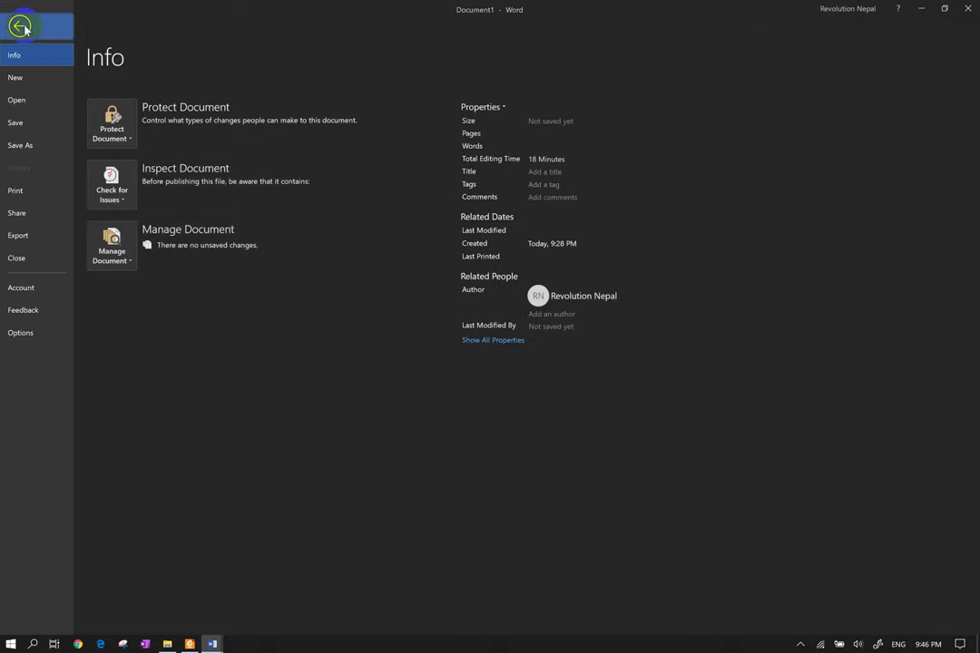
click(30, 336)
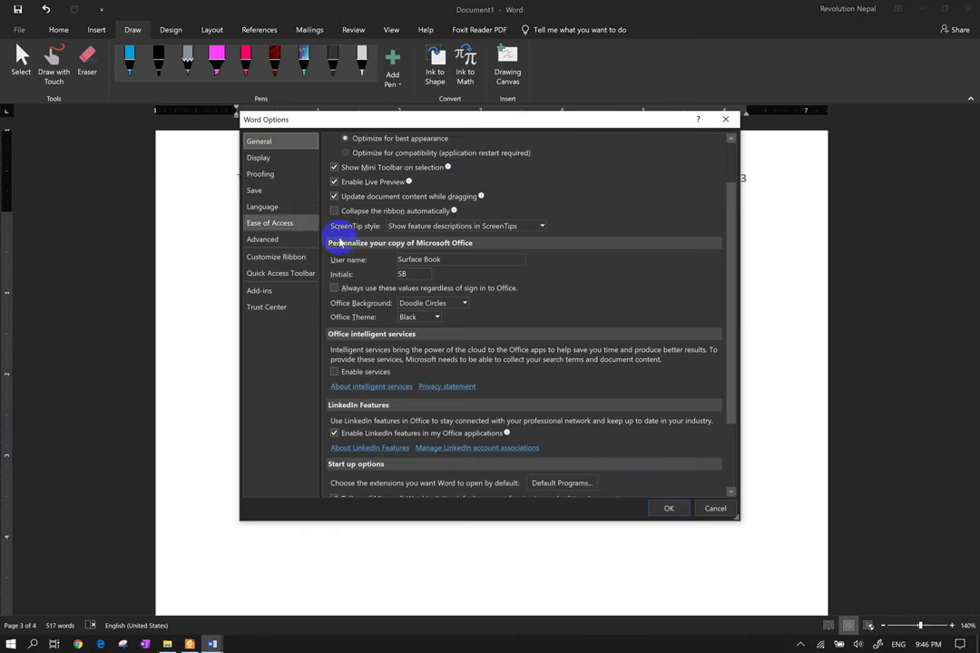
click(277, 162)
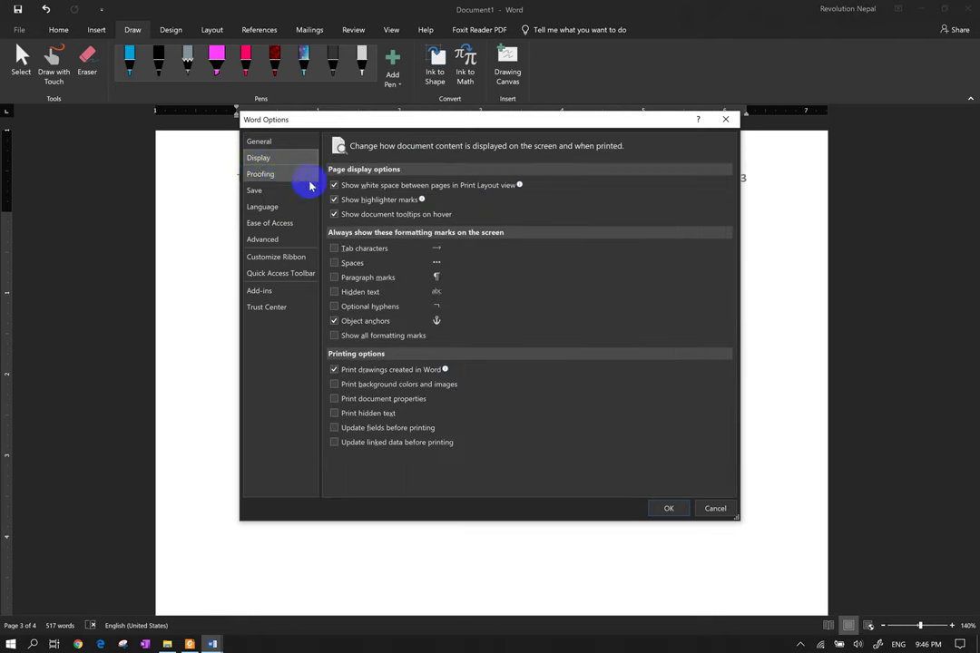
click(260, 173)
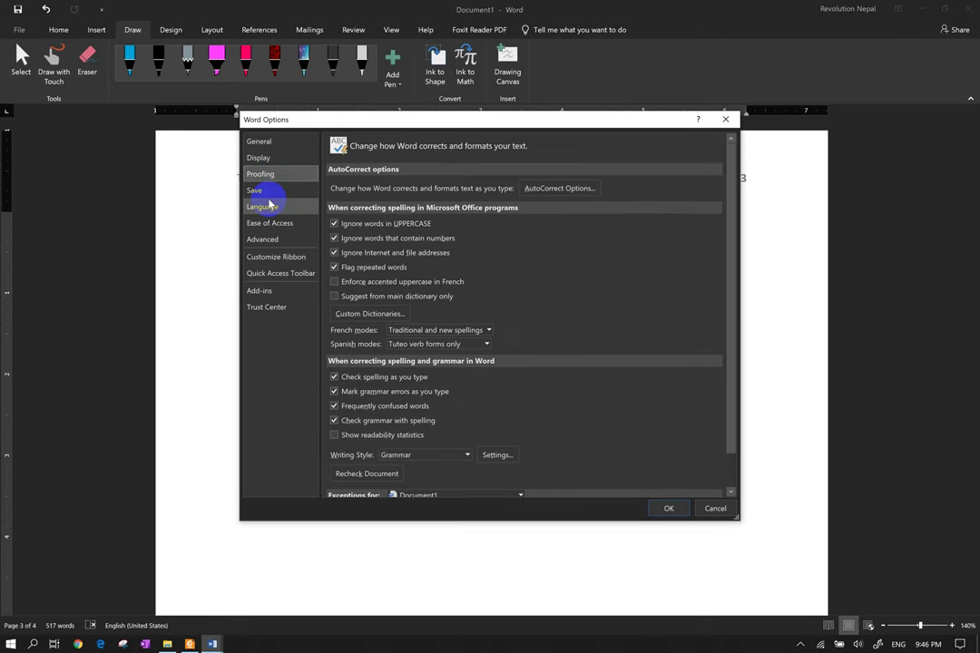
click(263, 207)
click(272, 307)
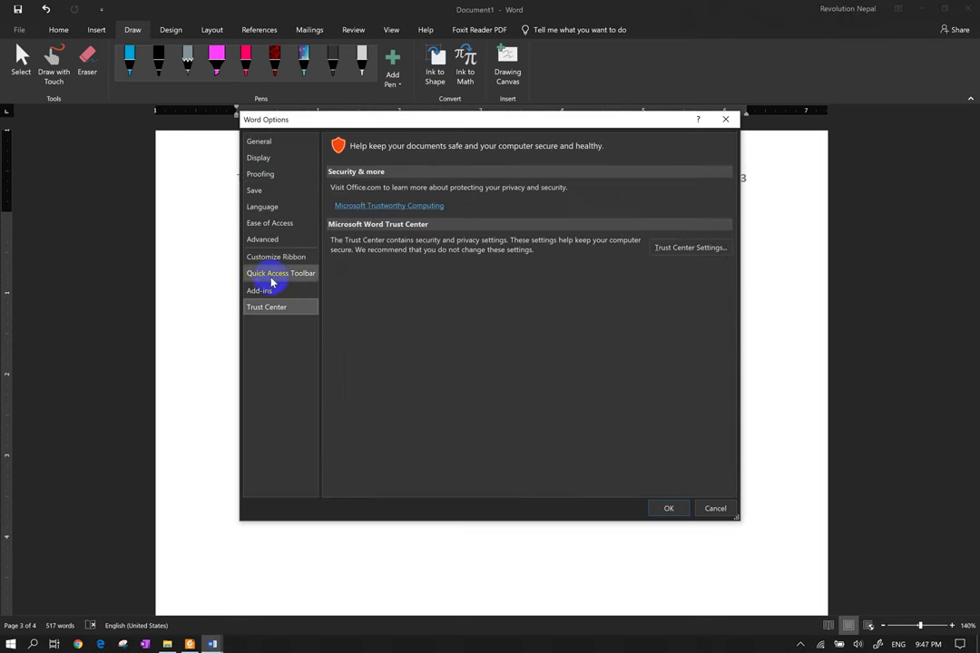
click(275, 277)
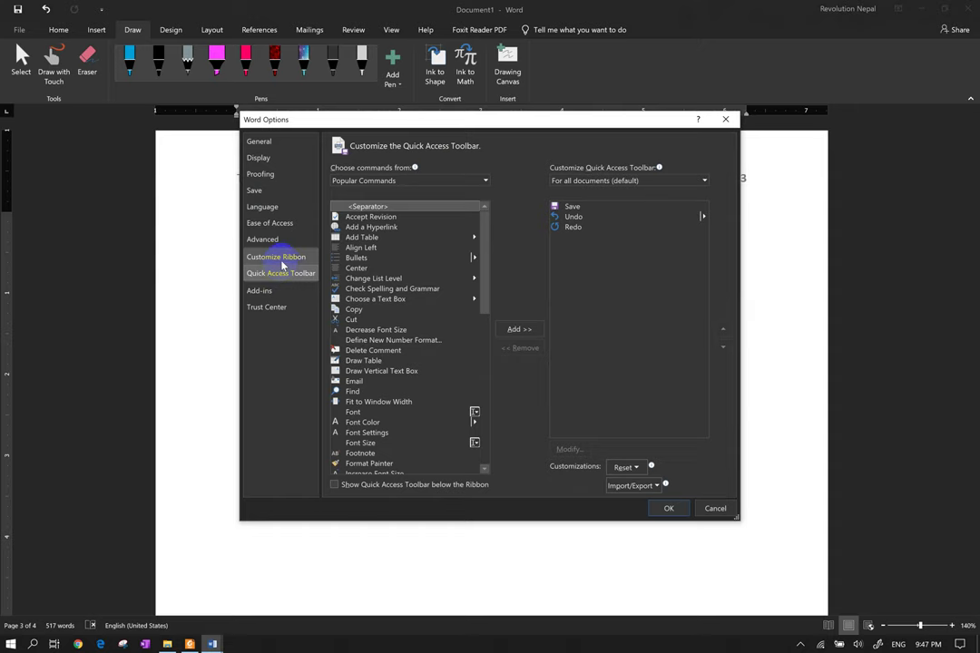
- Look through the 'Choose commands from' list of command sources
click(442, 181)
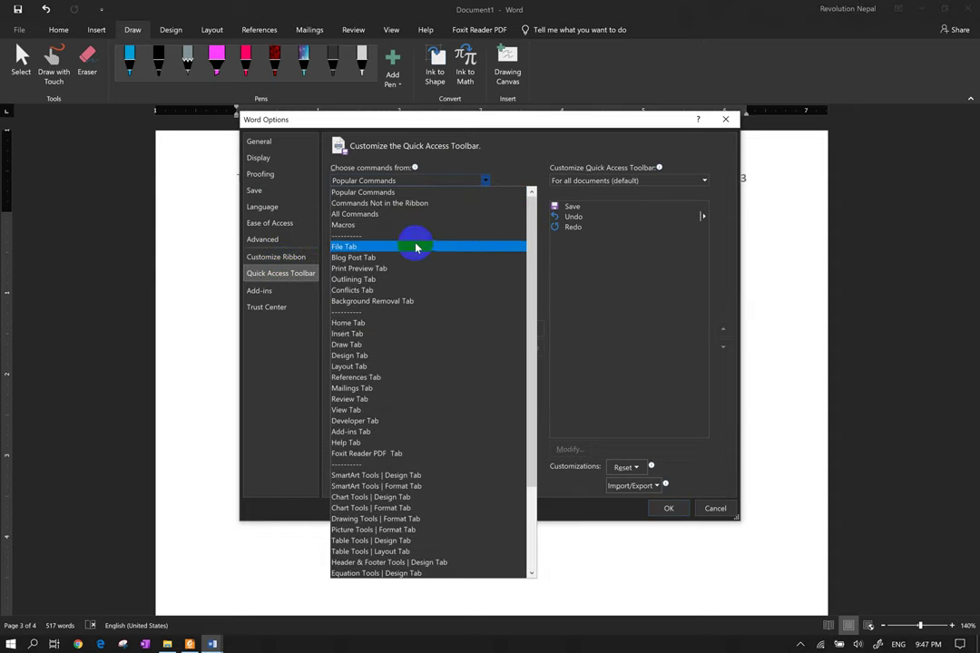
scroll(416, 254, down, 2)
scroll(421, 277, down, 1)
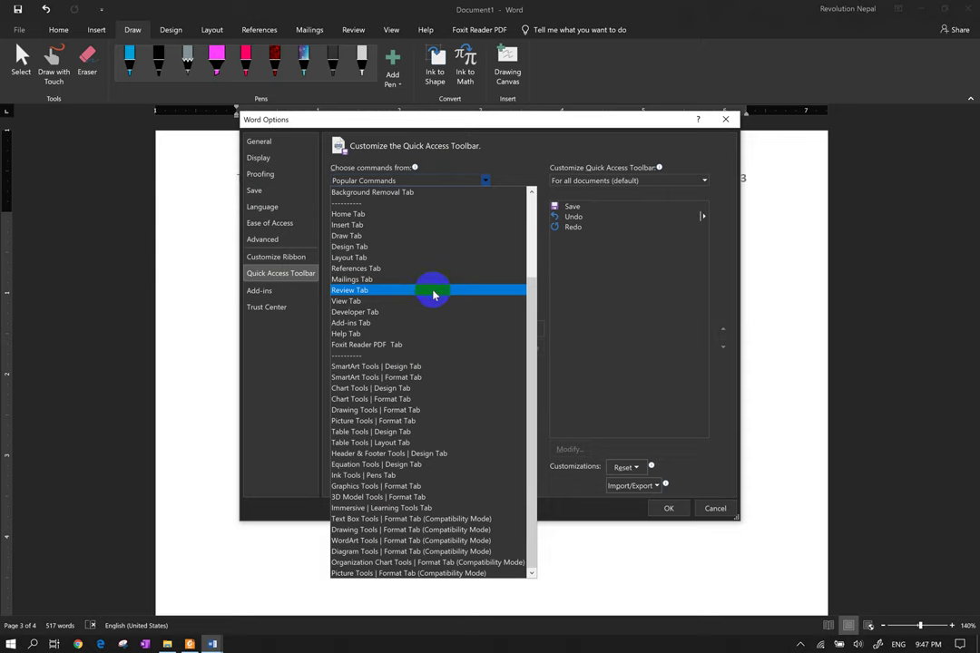
scroll(431, 288, up, 3)
scroll(431, 281, up, 1)
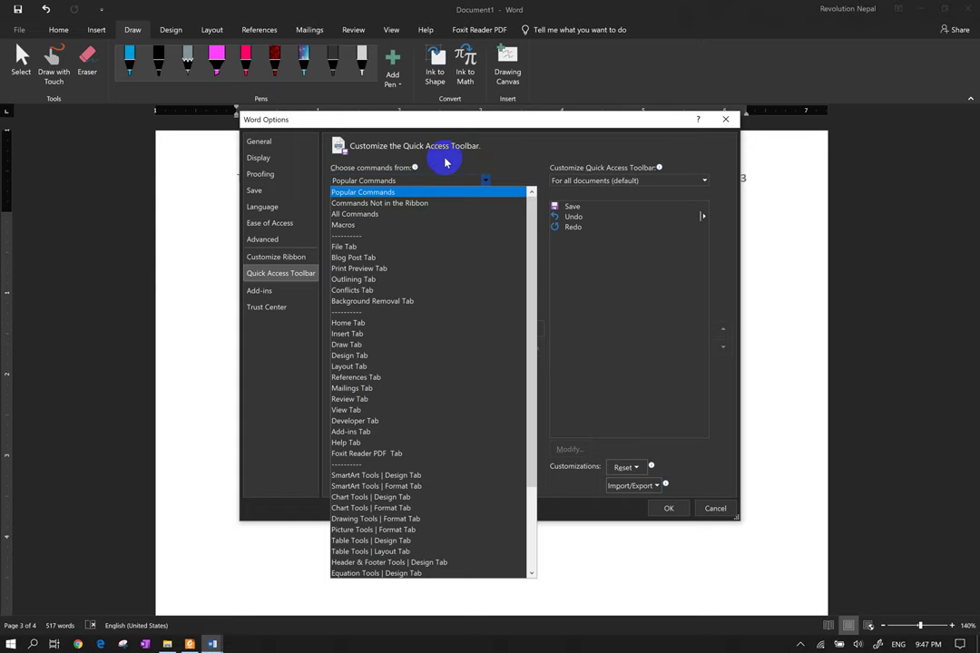
- Uncheck Draw under Main Tabs in Customize Ribbon and apply with OK
click(286, 261)
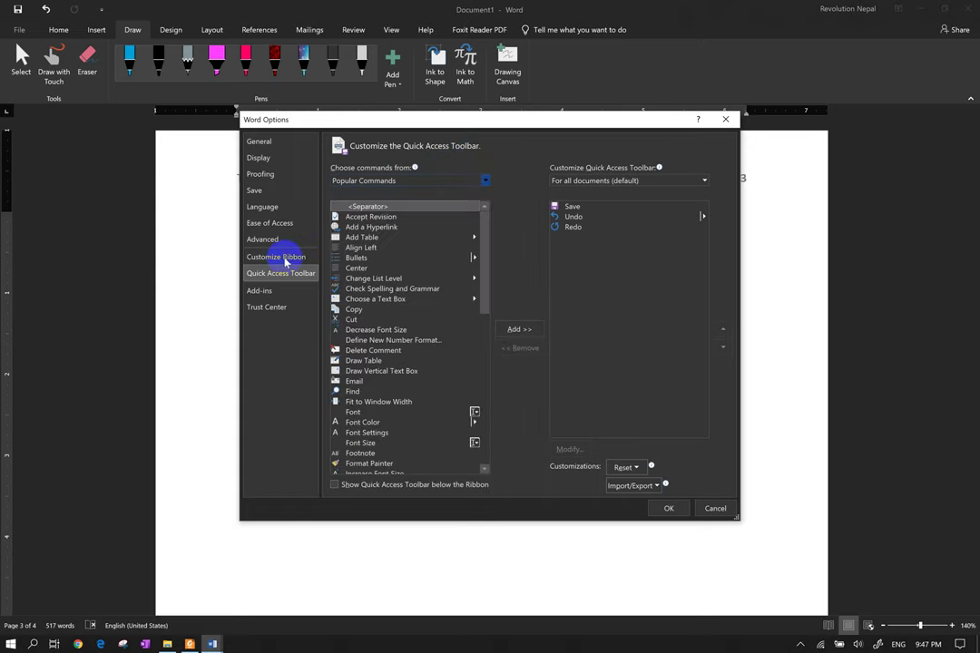
click(283, 260)
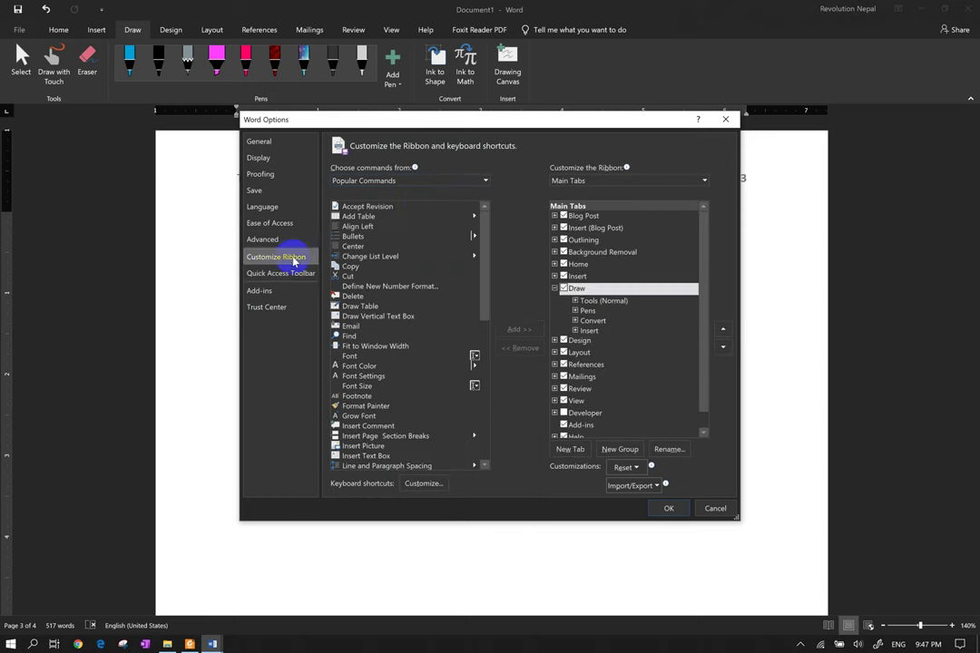
click(564, 290)
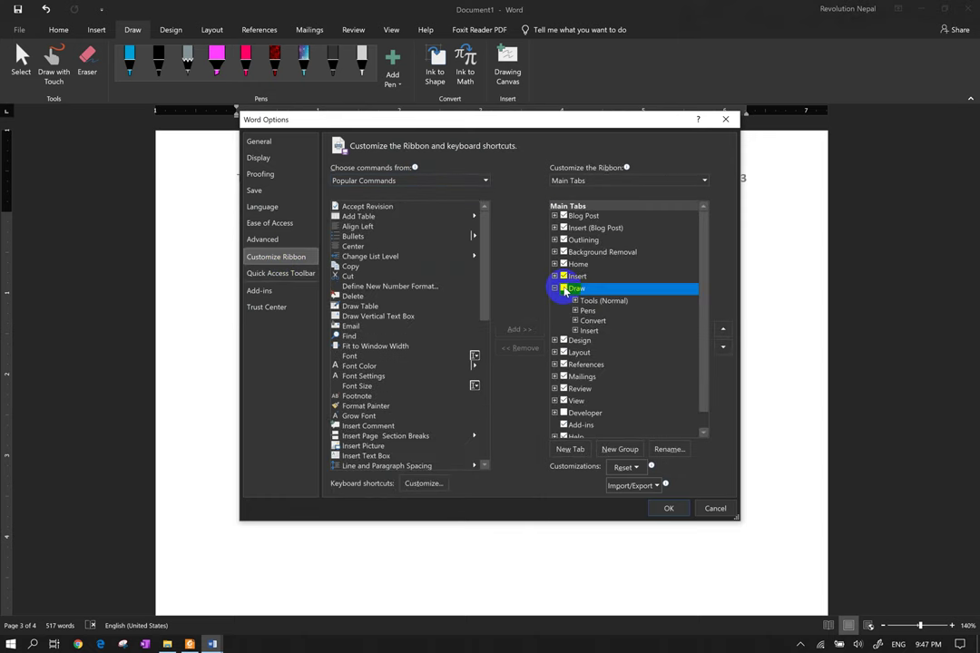
click(669, 508)
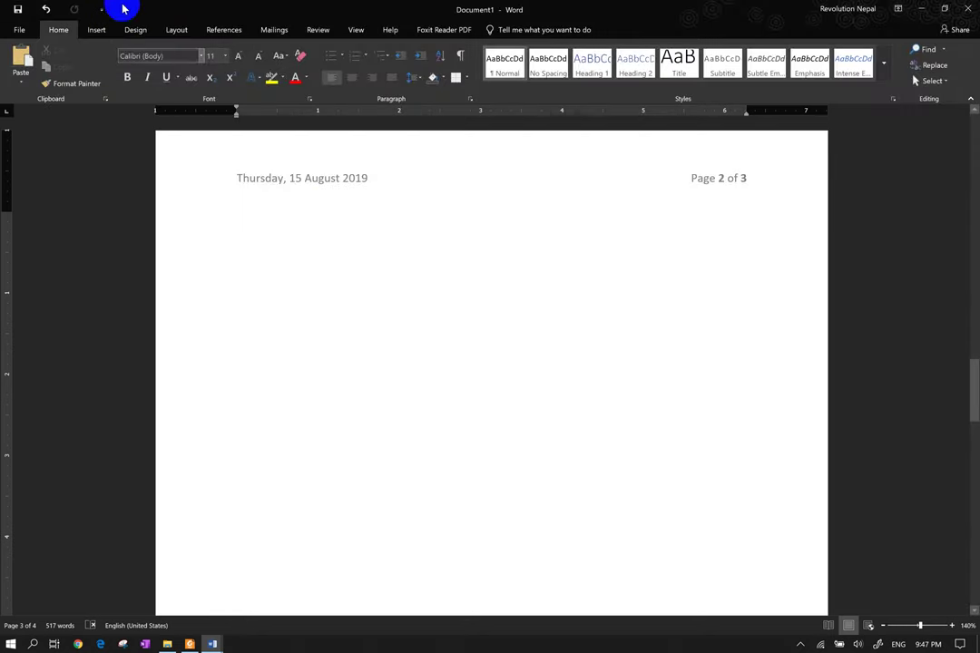
- Reopen Word Options on the Customize Ribbon page
click(22, 30)
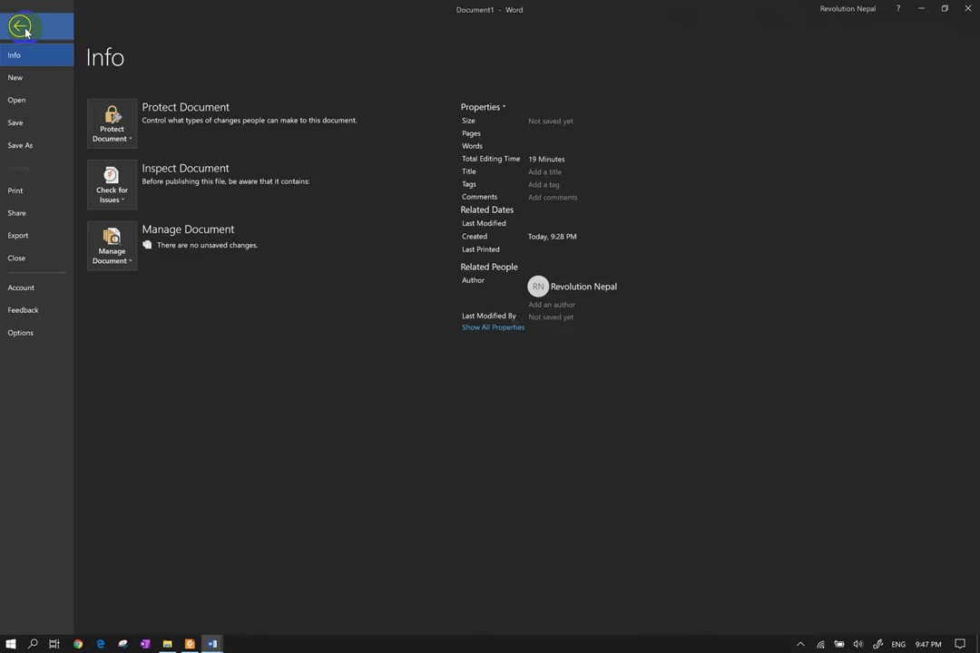
click(49, 333)
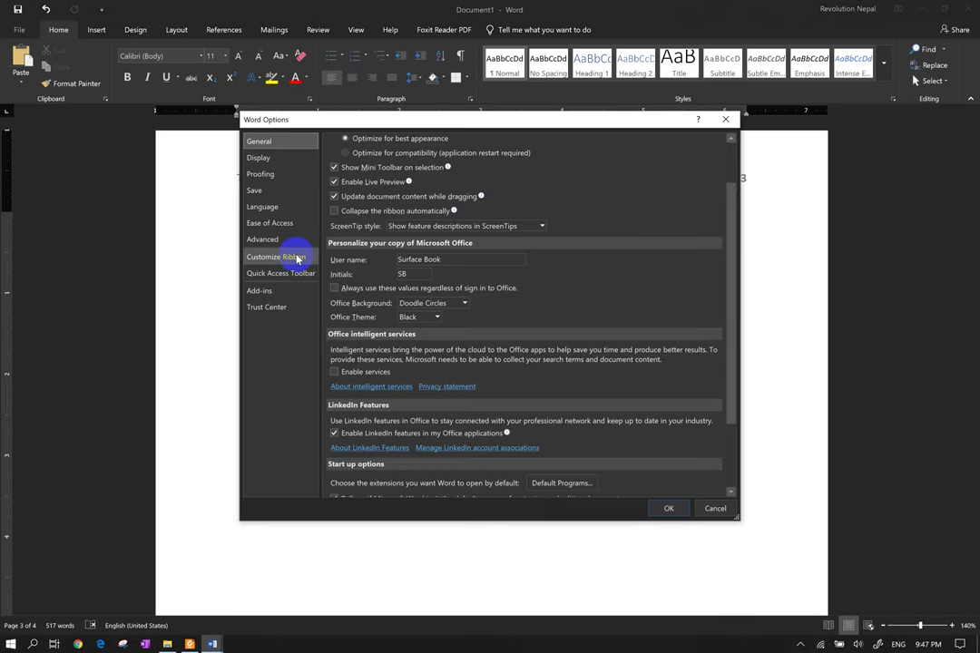
click(296, 259)
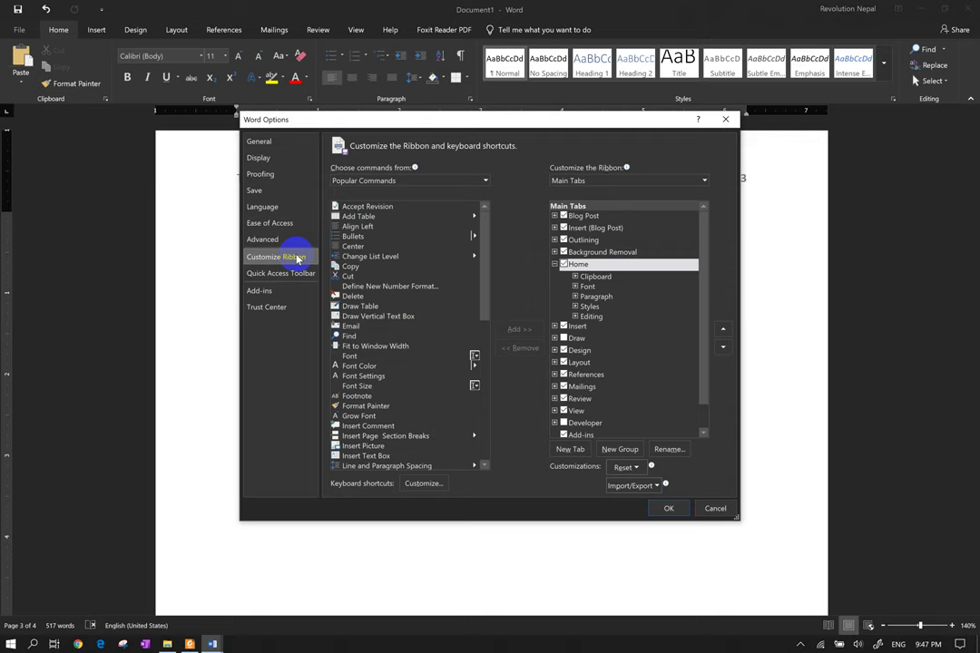
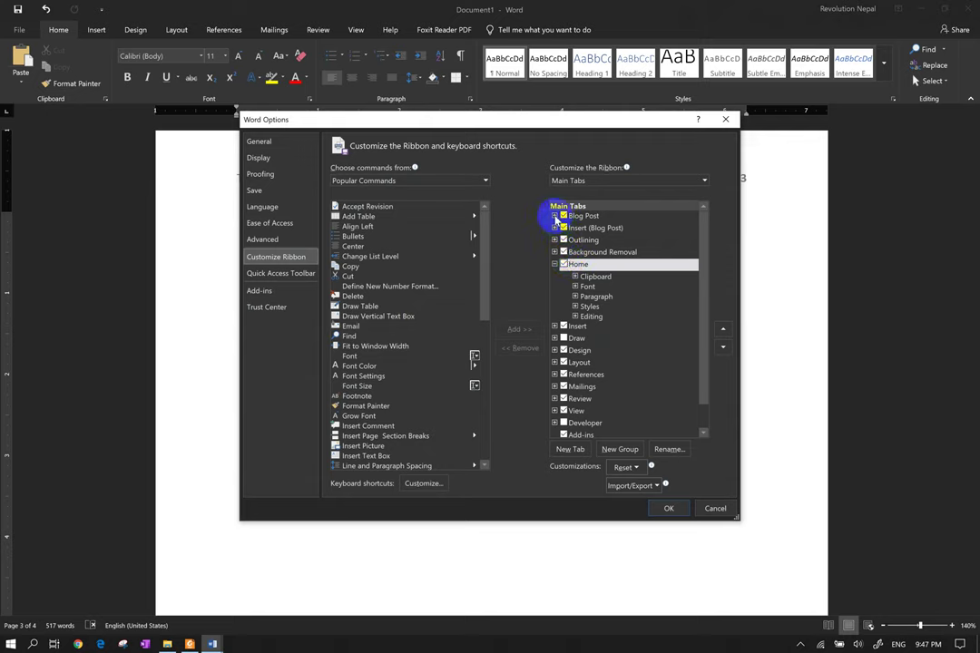
- Select Developer in the Main Tabs list and add a new custom tab with a new group after it
click(554, 216)
click(554, 216)
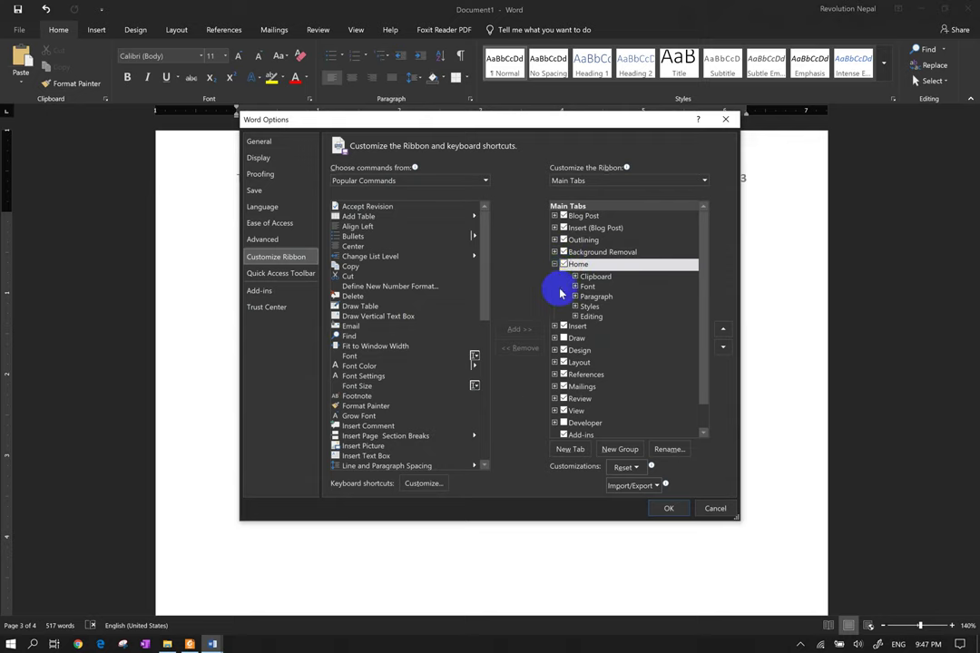
click(555, 264)
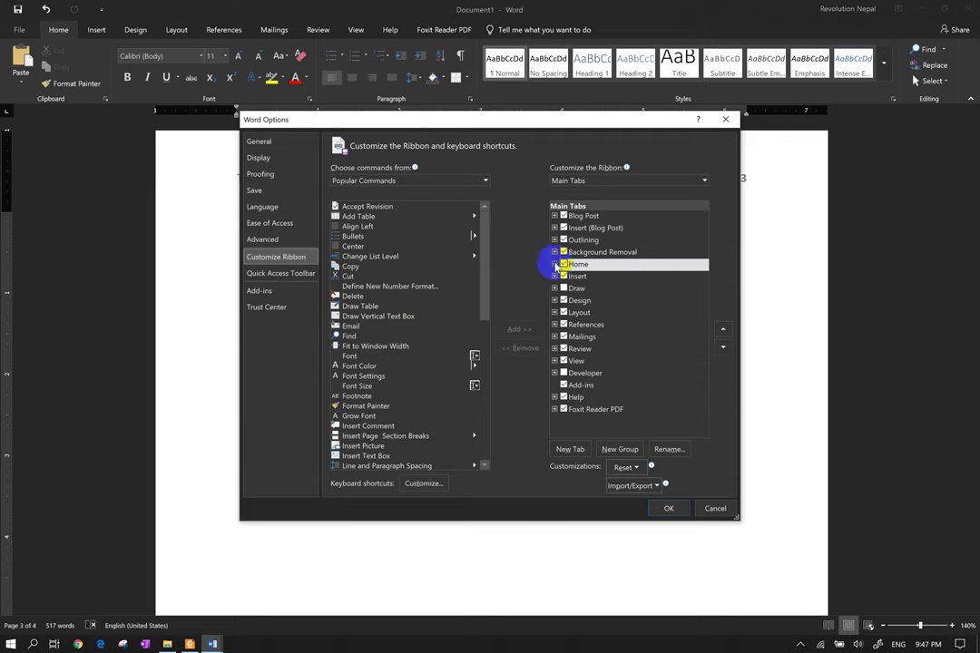
click(571, 288)
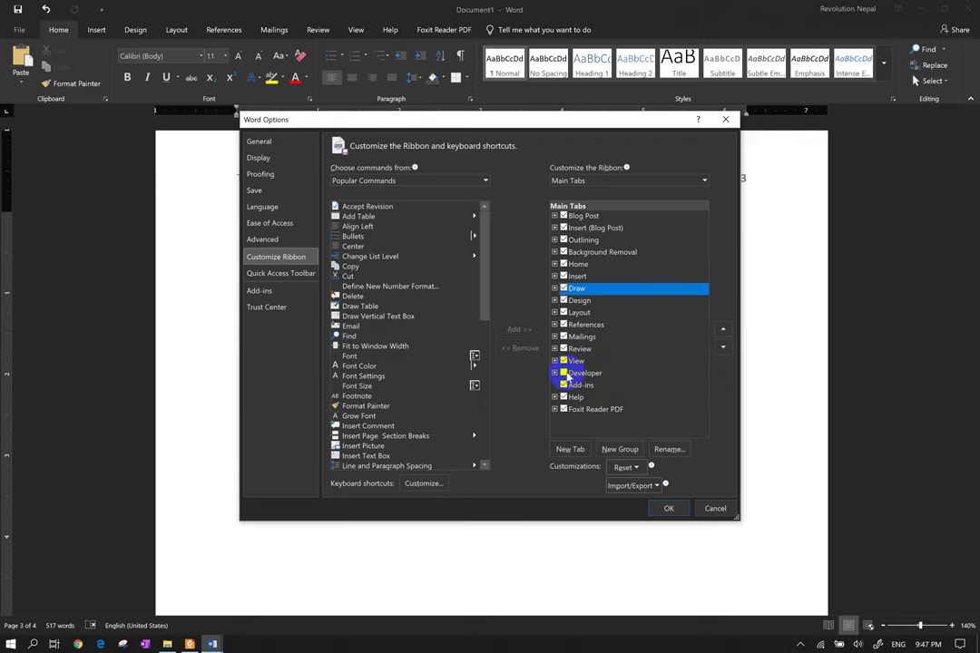
click(566, 375)
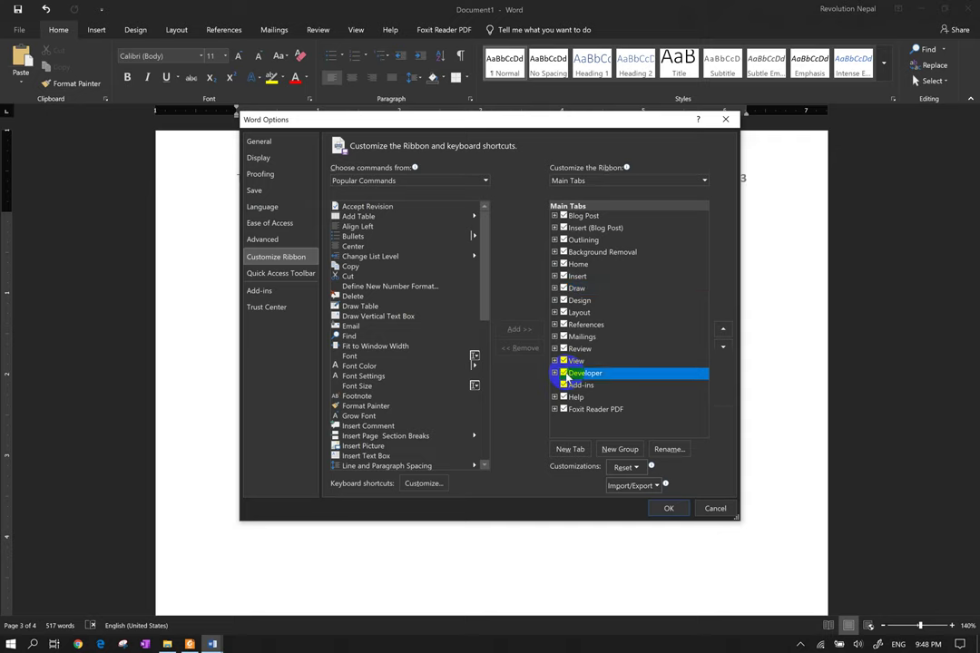
click(586, 450)
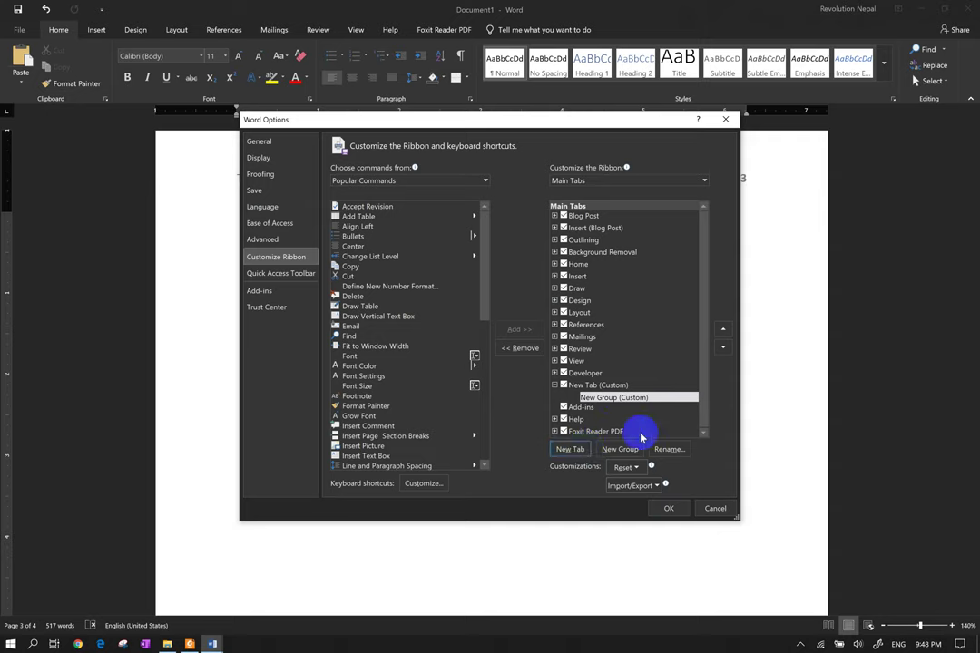
- Rename New Tab (Custom) to 'word basic tools' and select its New Group
click(580, 385)
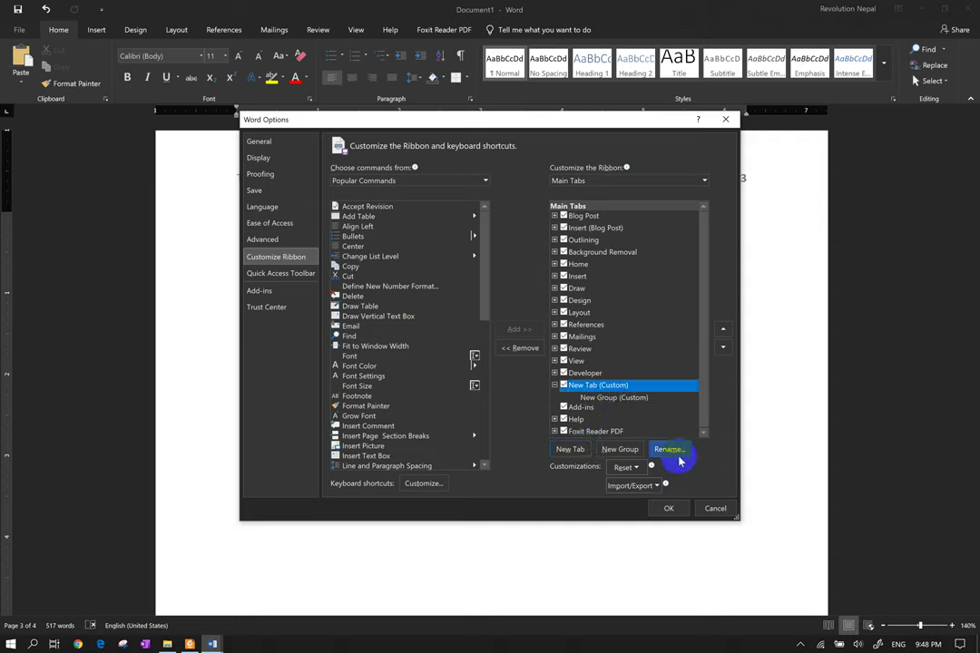
click(677, 452)
text(word basic tools)
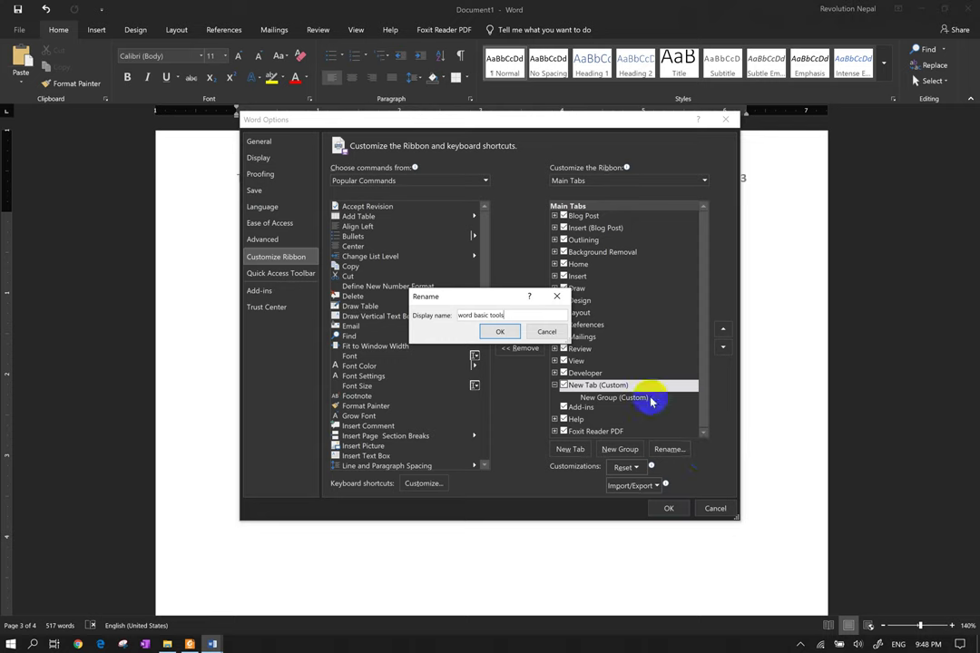
click(500, 332)
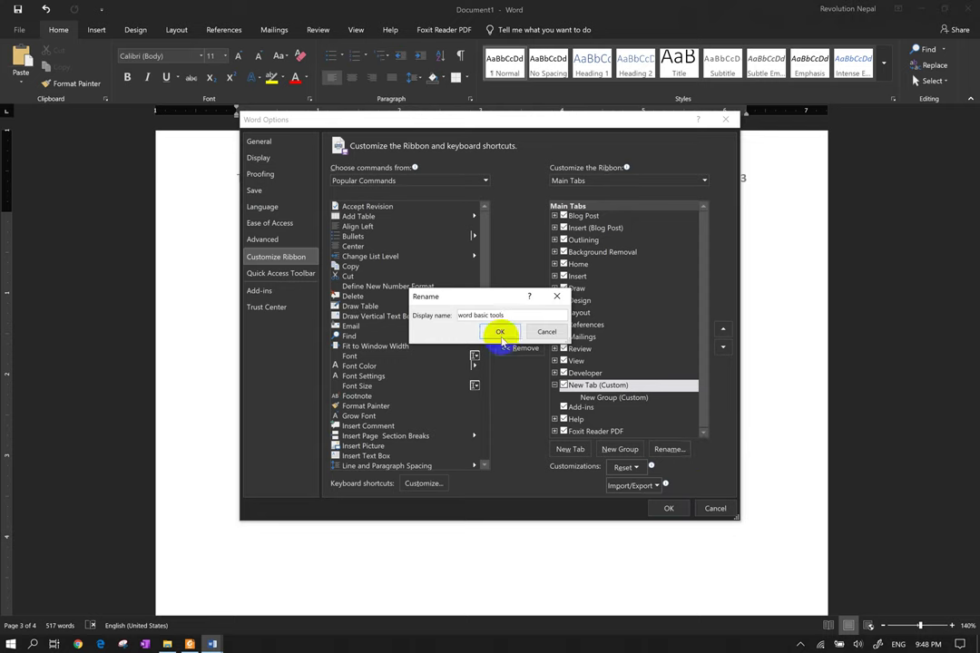
click(608, 400)
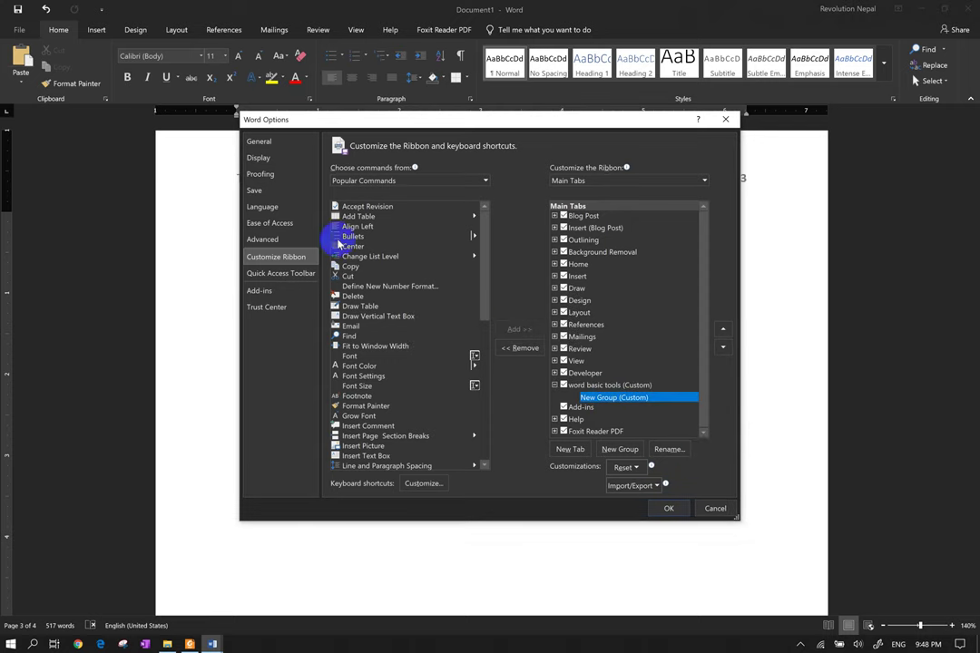
- From Popular Commands, add Cut, Copy, Bullets and Find to the custom group
click(406, 180)
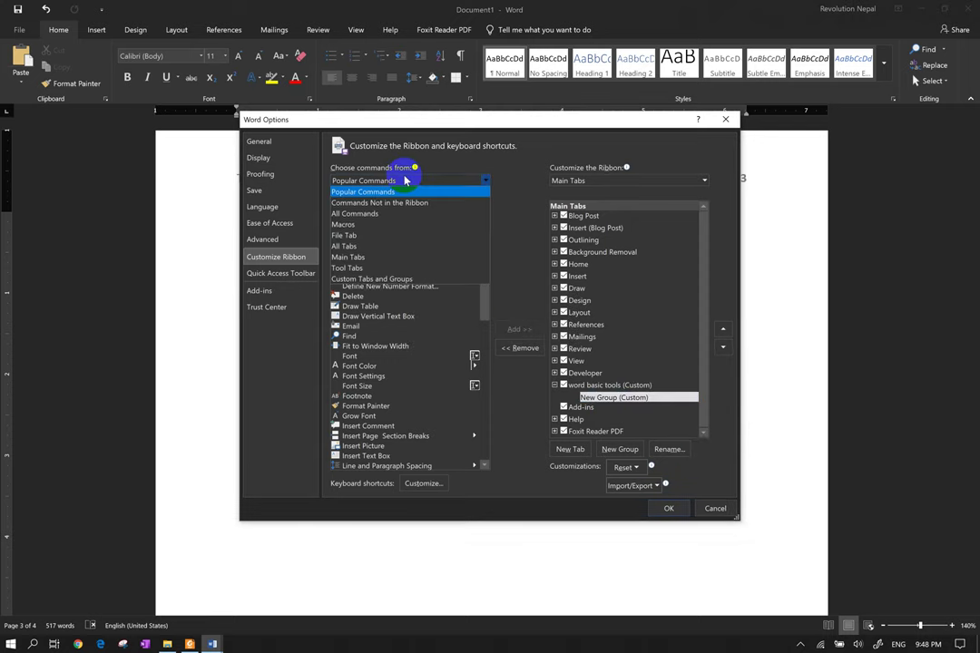
click(413, 191)
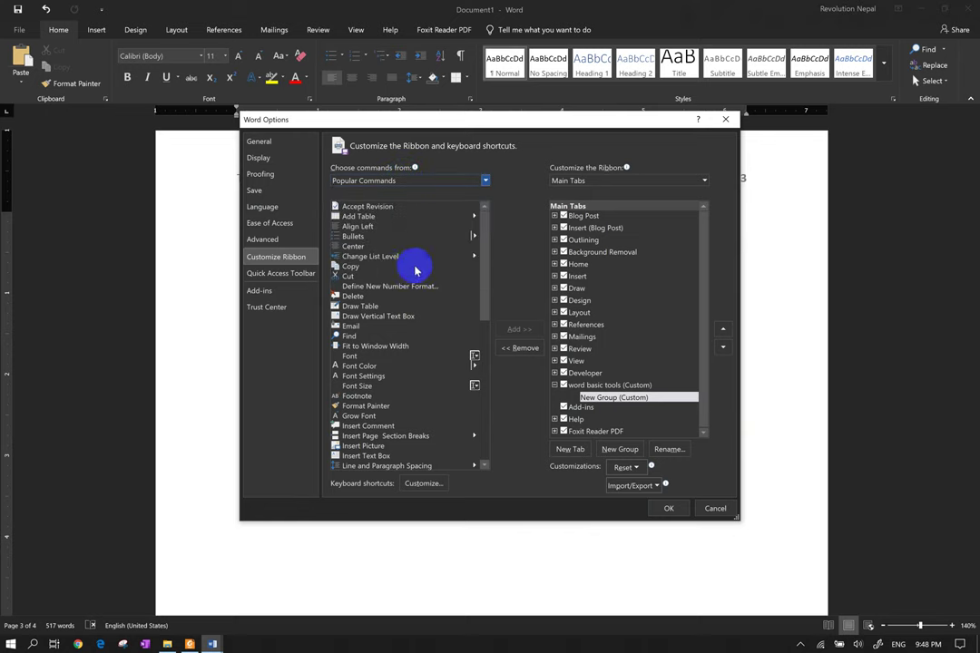
click(379, 277)
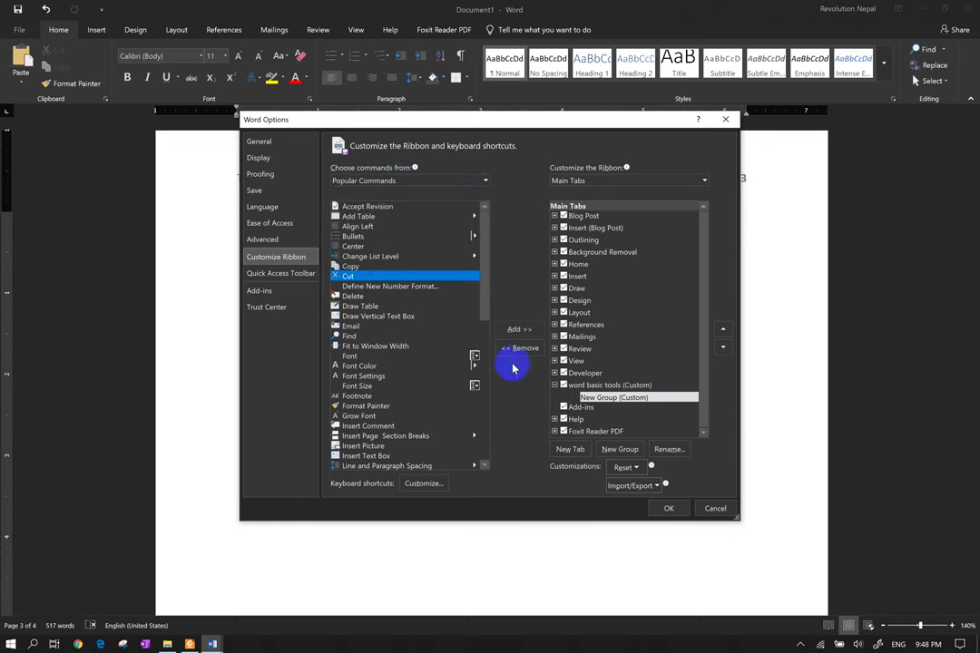
click(516, 329)
click(366, 267)
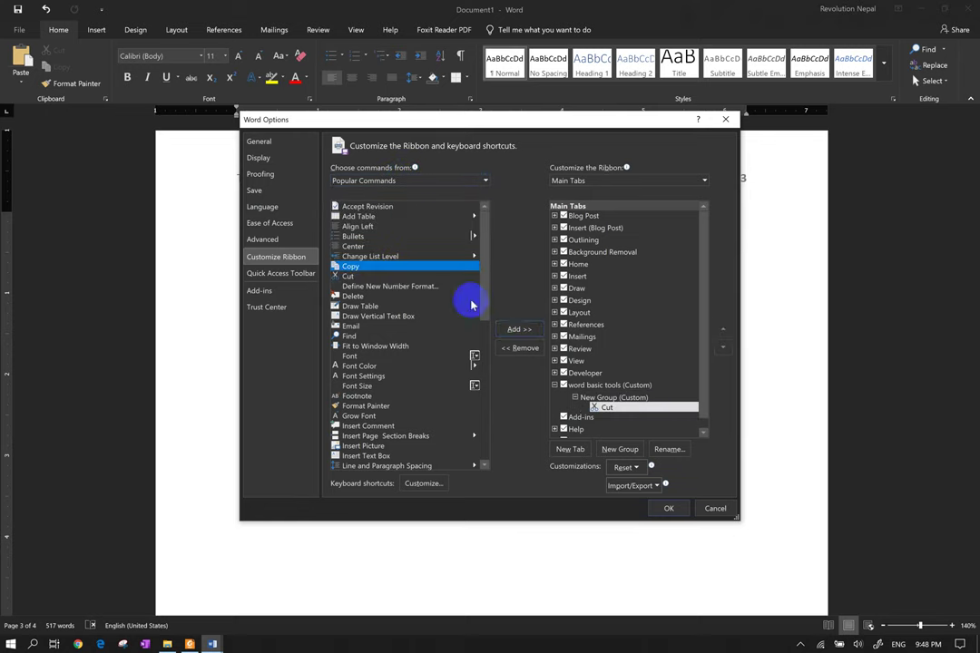
click(520, 329)
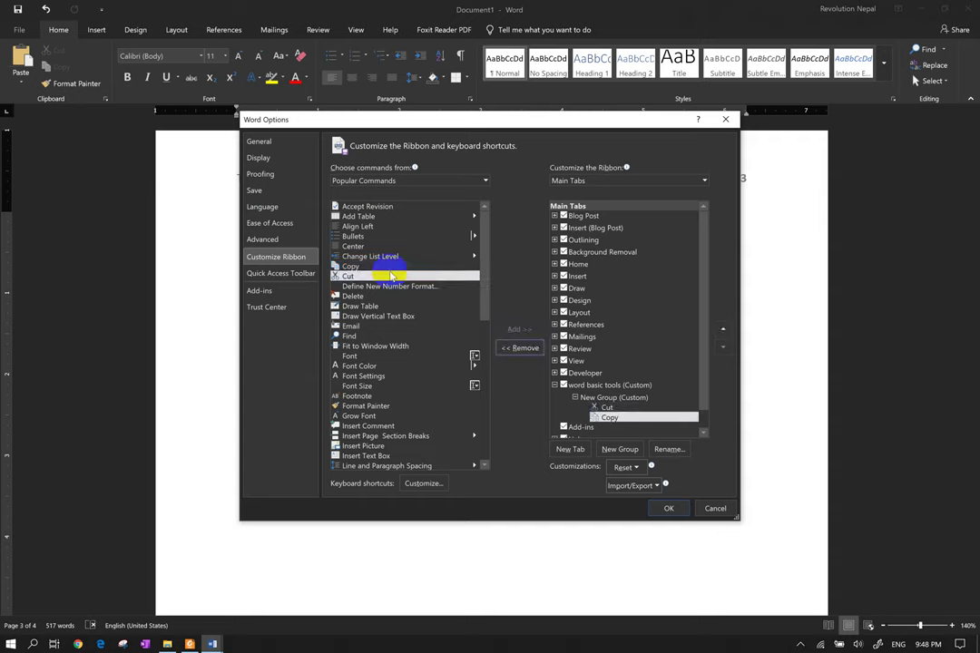
click(356, 236)
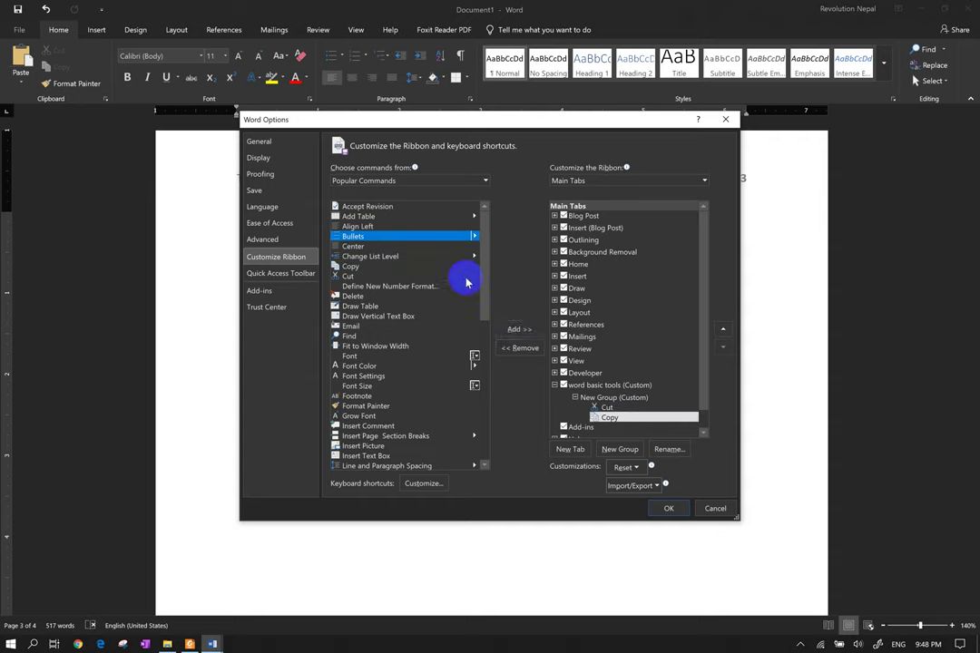
click(517, 329)
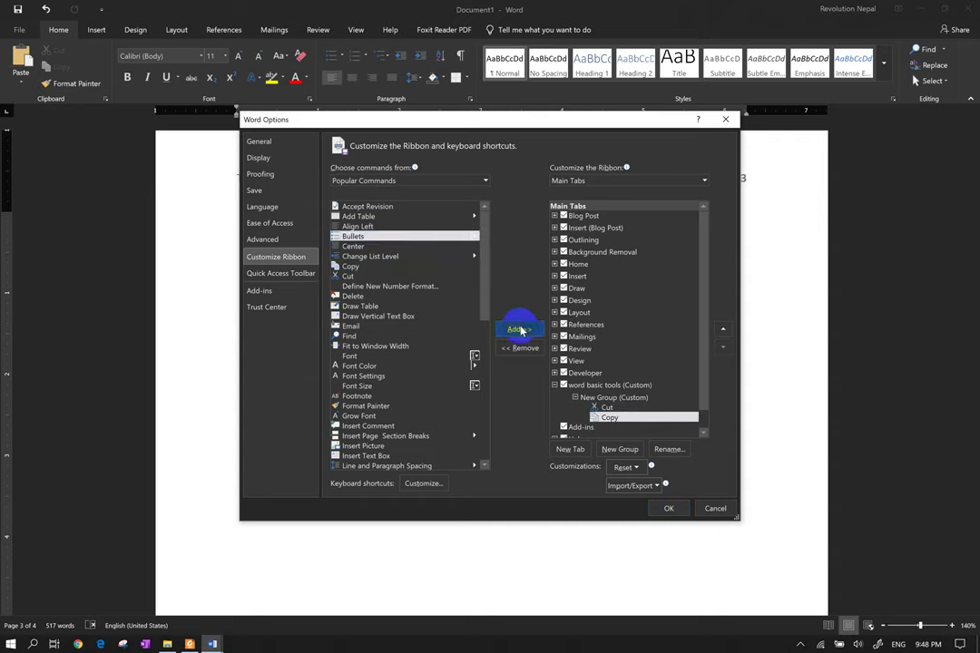
click(349, 335)
click(517, 331)
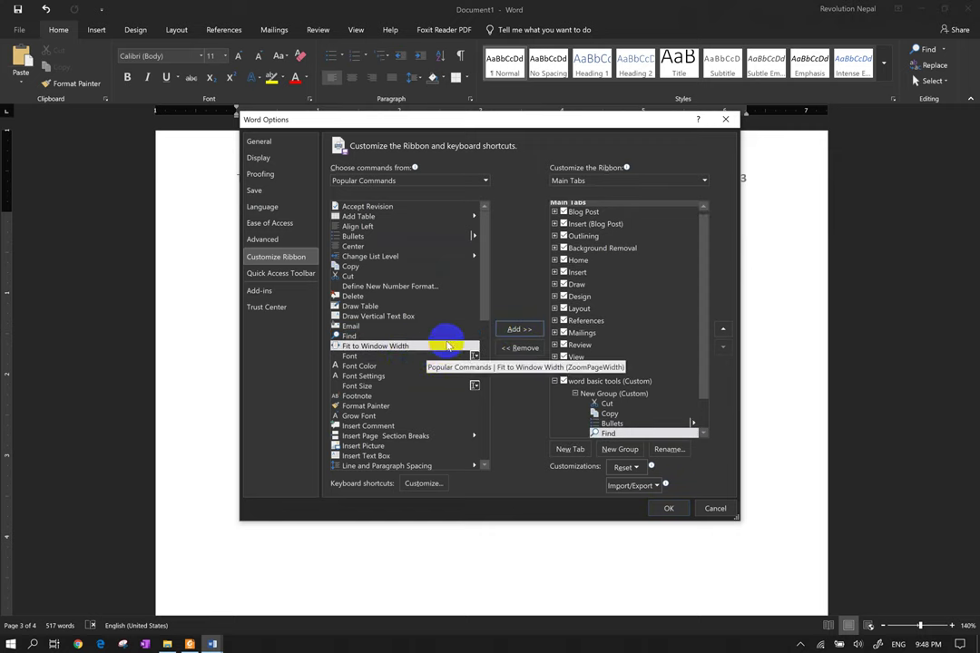
- Add Font, Open and Paste to the custom group
scroll(447, 346, down, 1)
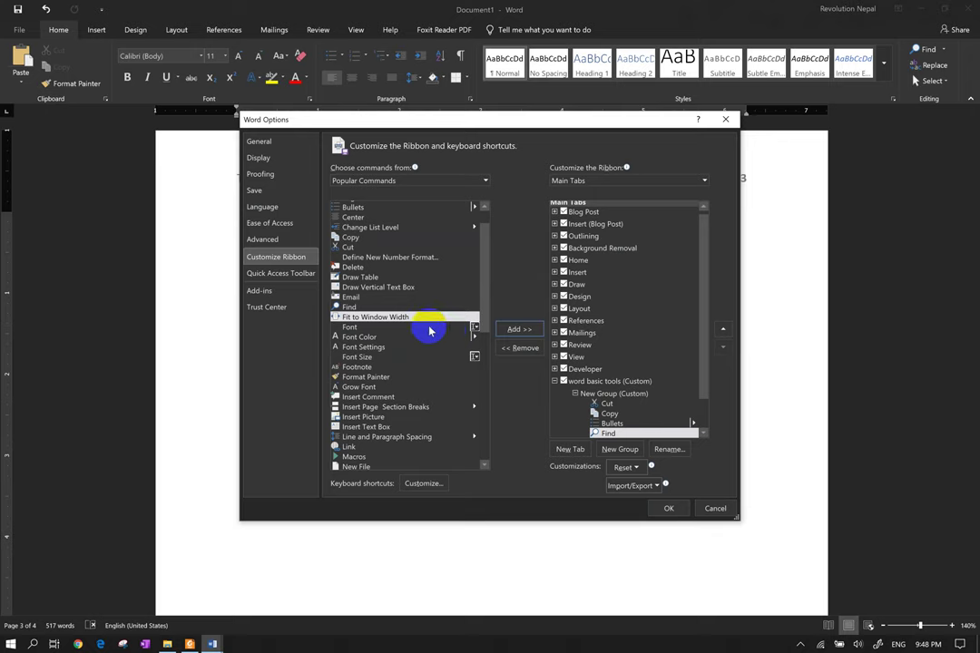
click(366, 329)
click(519, 329)
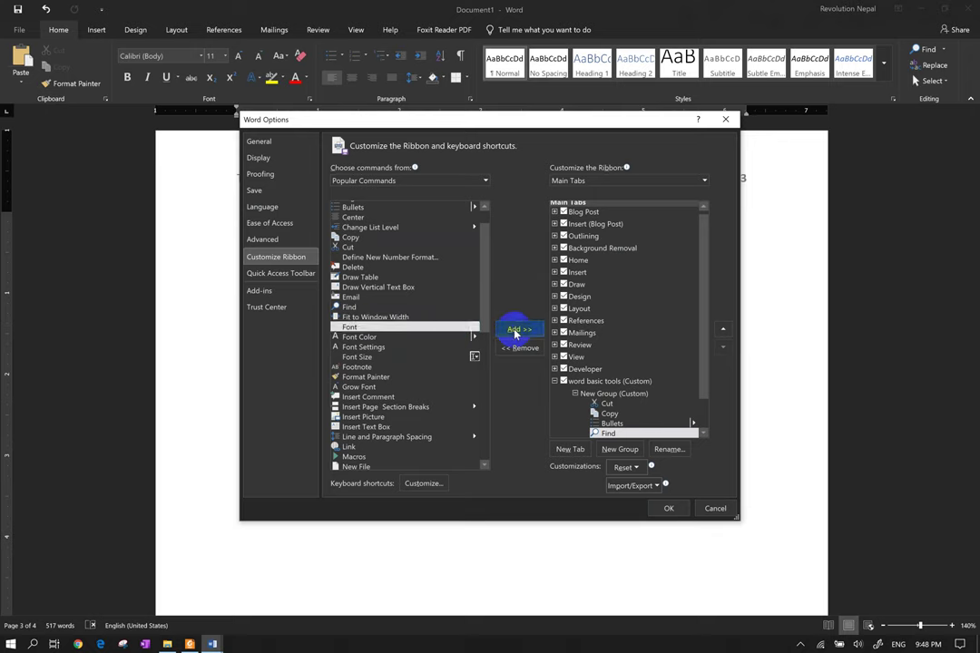
scroll(397, 378, down, 2)
scroll(396, 378, down, 1)
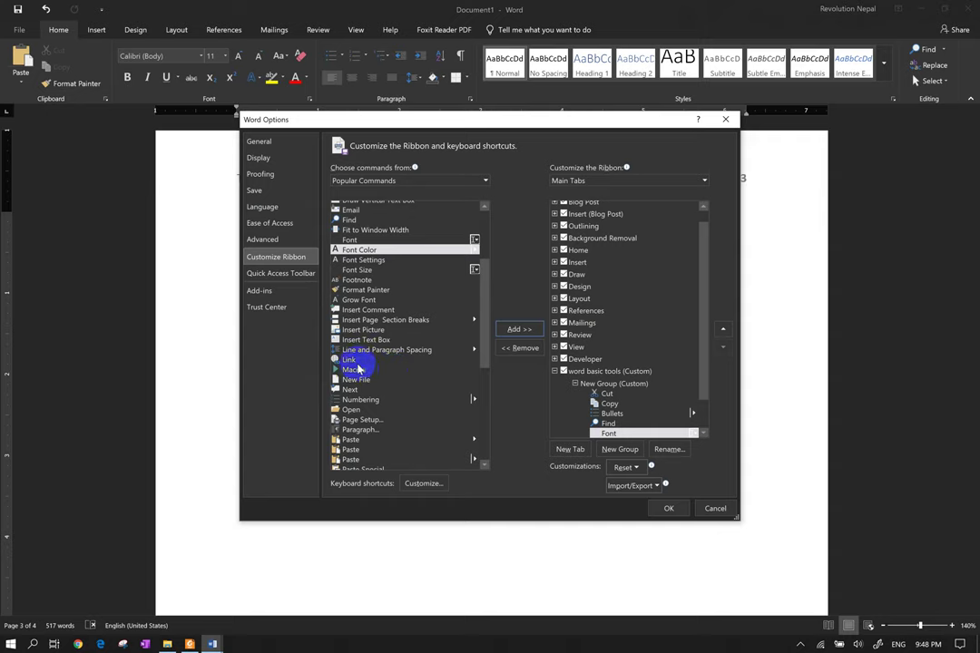
click(358, 410)
click(504, 329)
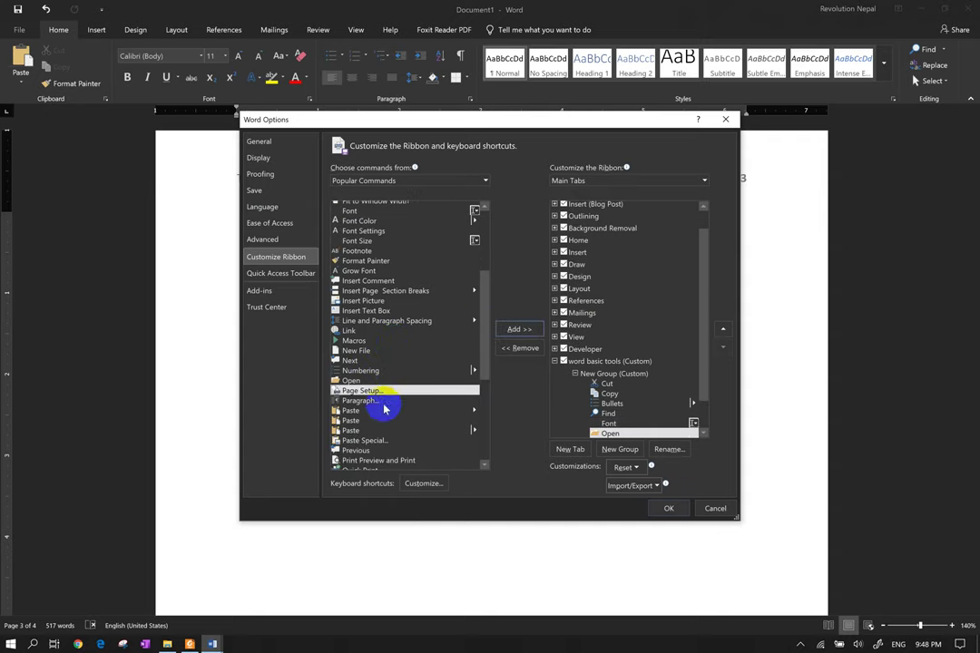
scroll(354, 404, down, 1)
click(350, 410)
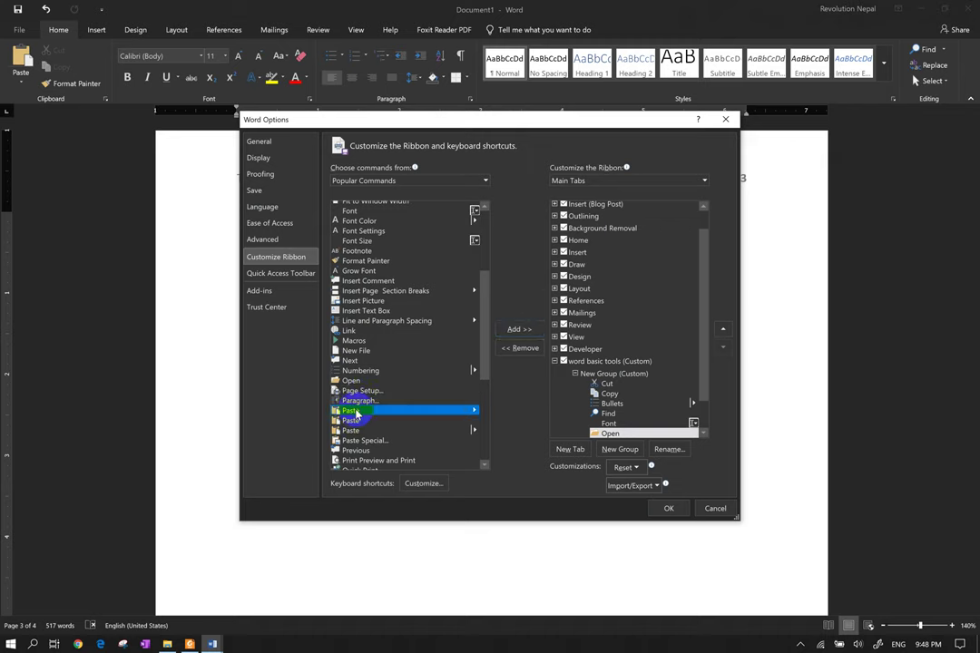
click(519, 329)
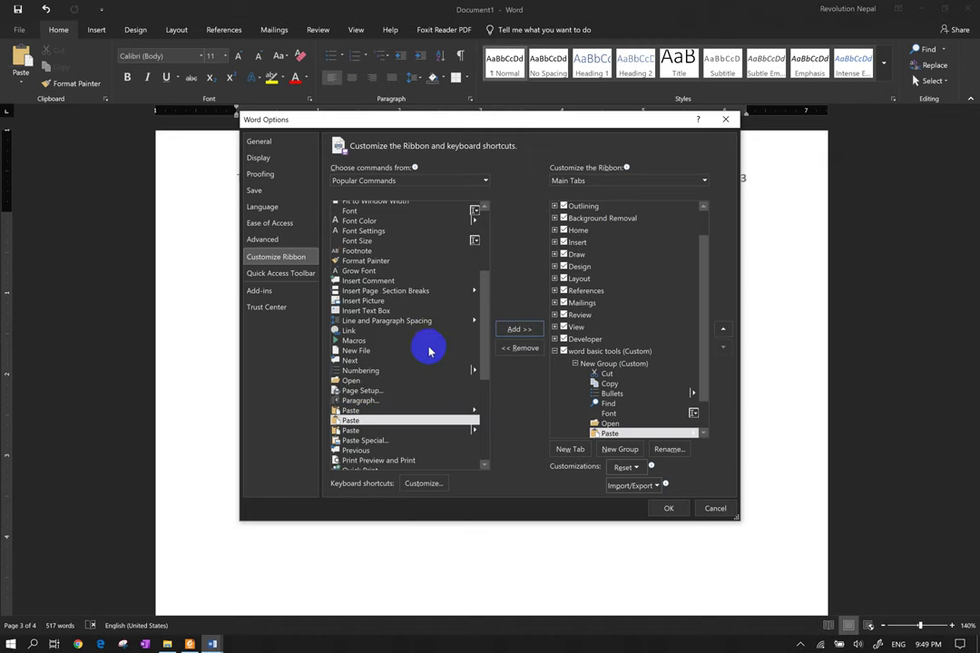
- Add Save, Save As and Spelling & Grammar to the custom group
scroll(430, 352, down, 1)
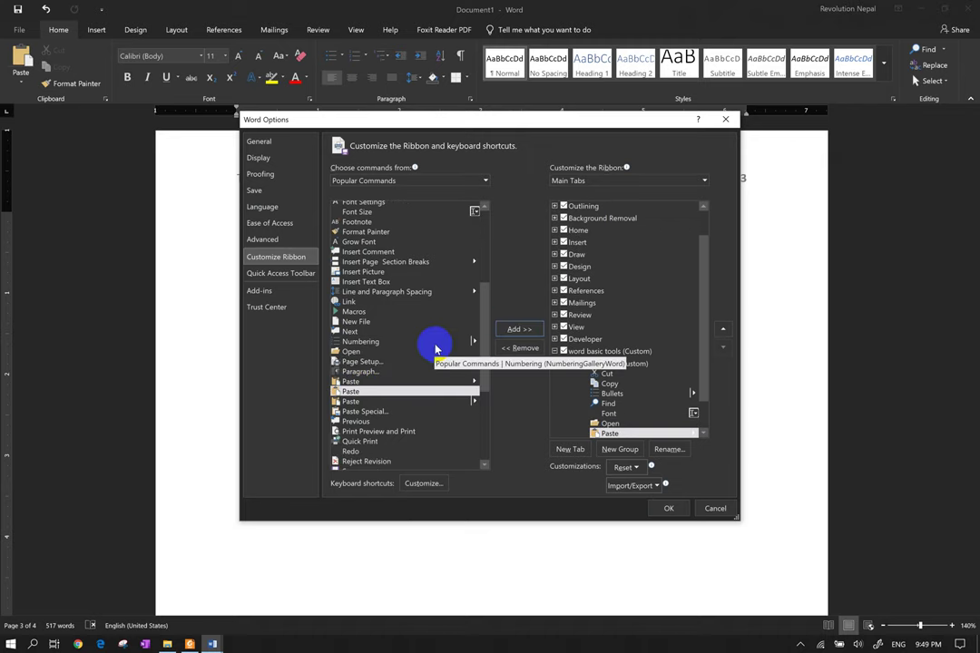
scroll(437, 347, down, 1)
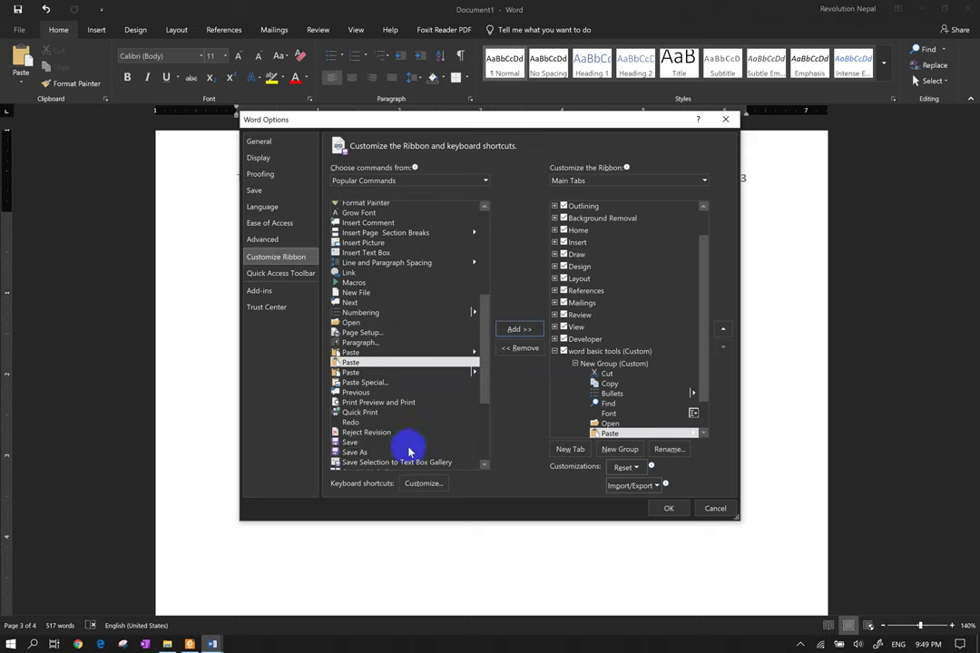
click(351, 442)
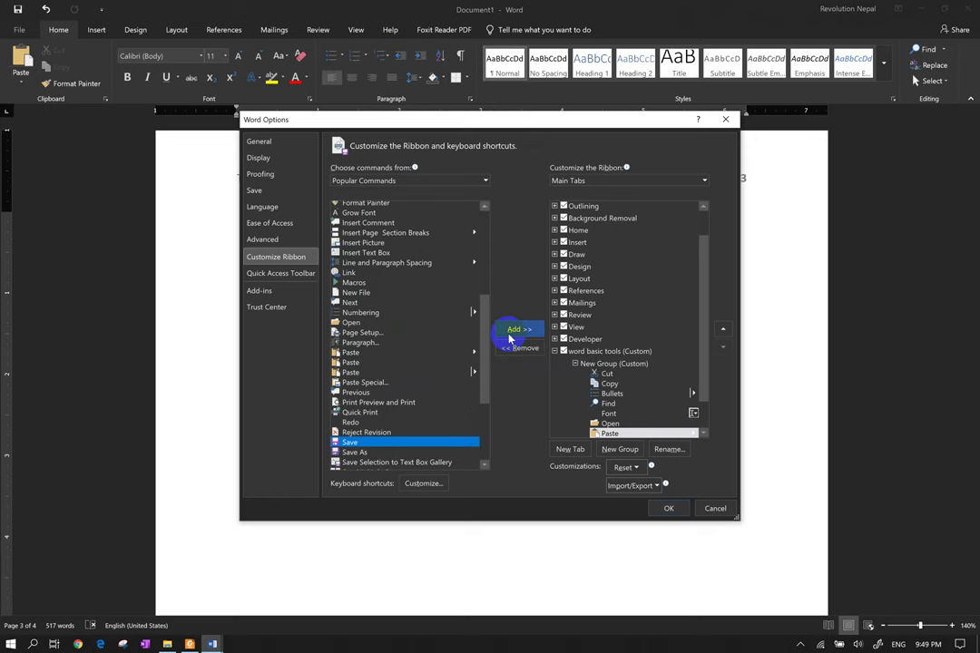
click(513, 332)
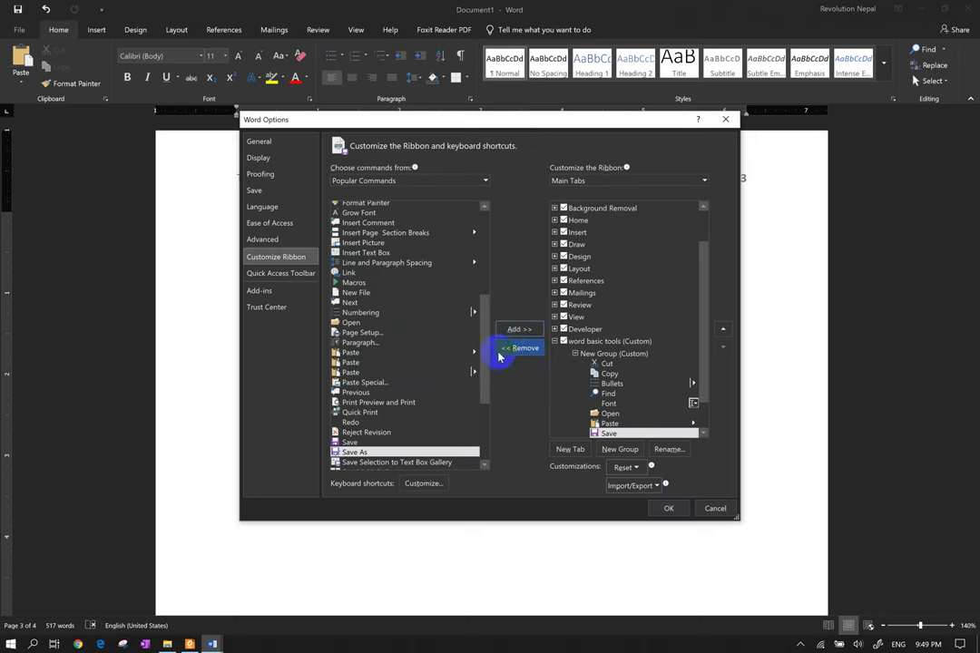
click(512, 330)
scroll(424, 372, down, 2)
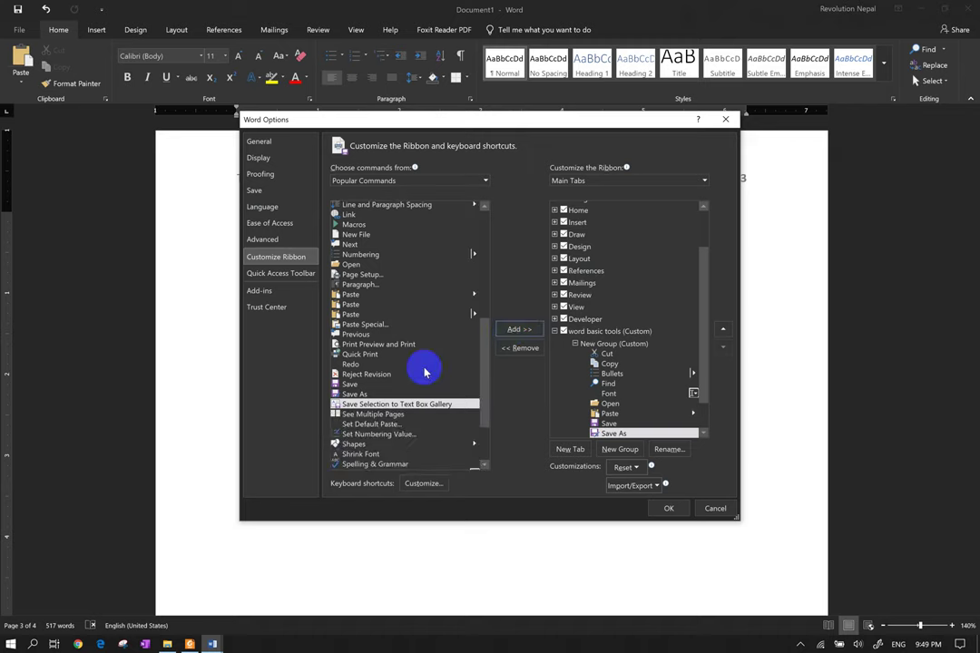
scroll(424, 372, down, 1)
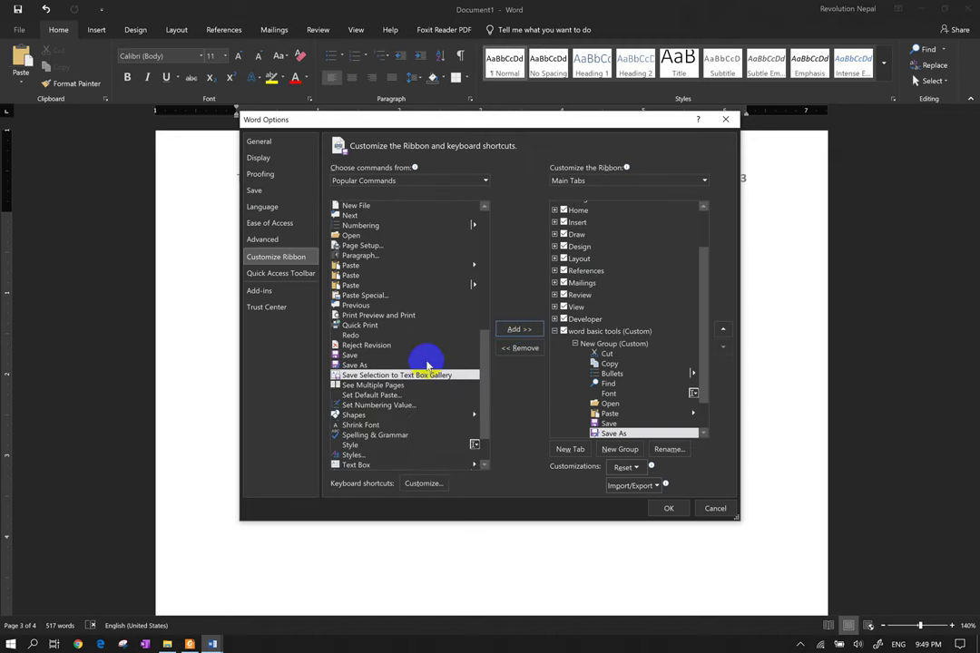
click(408, 434)
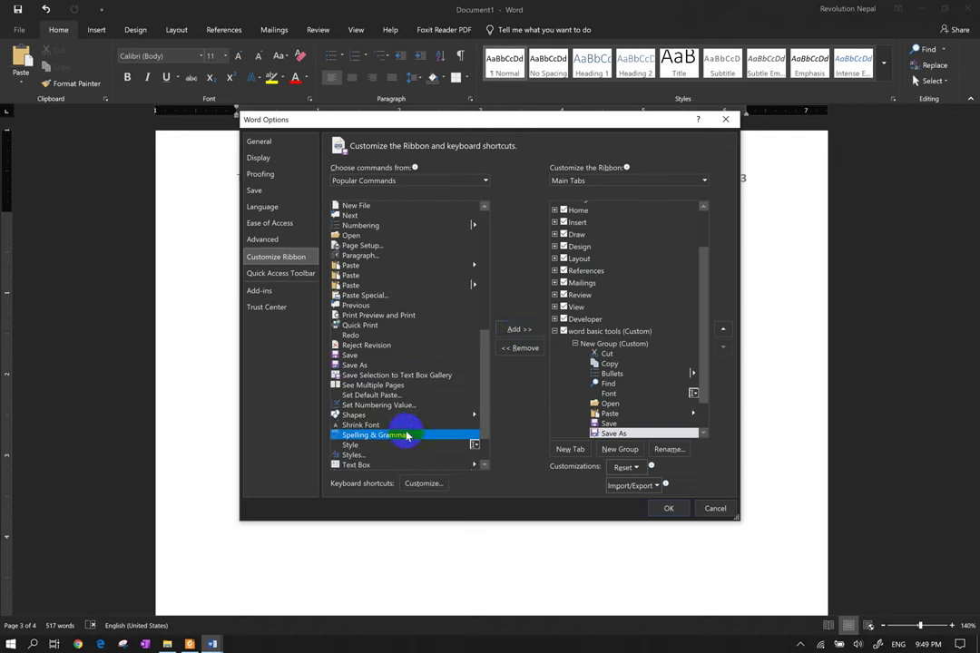
click(518, 329)
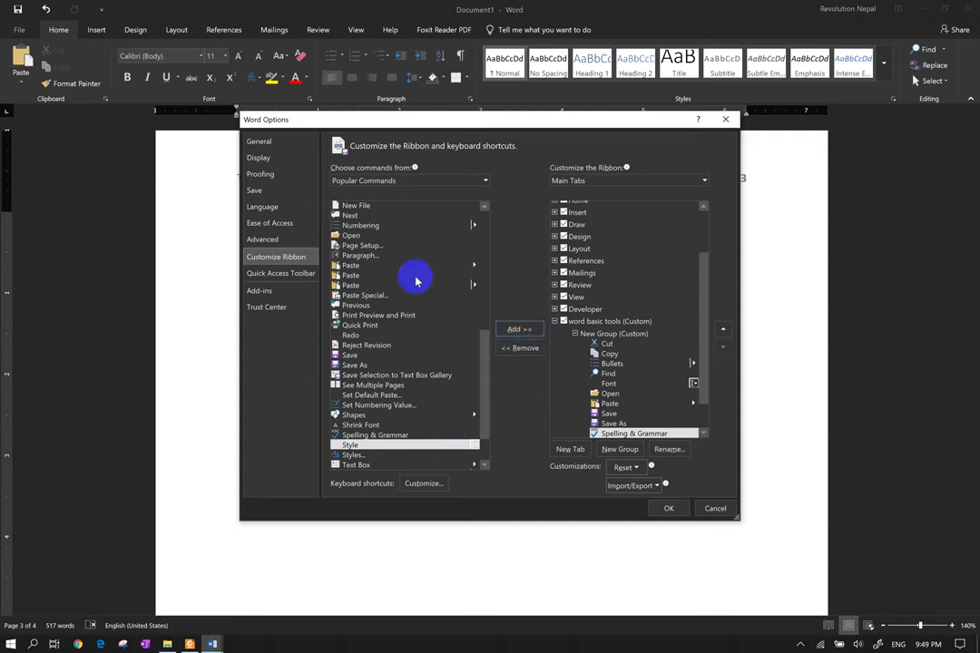
- Add New File and Print Preview and Print, then apply the ribbon changes with OK
click(381, 206)
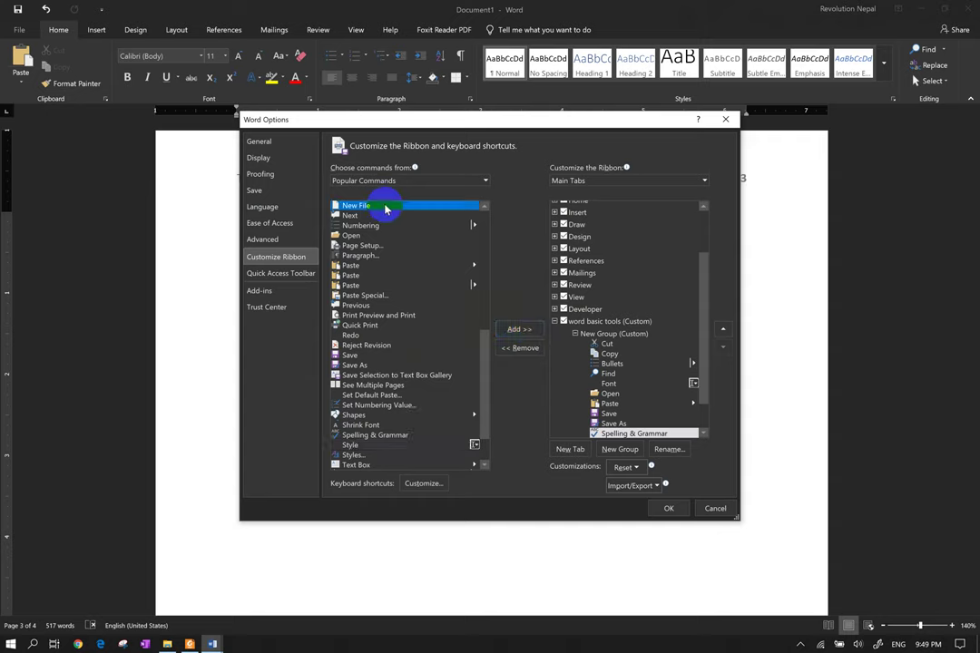
click(517, 332)
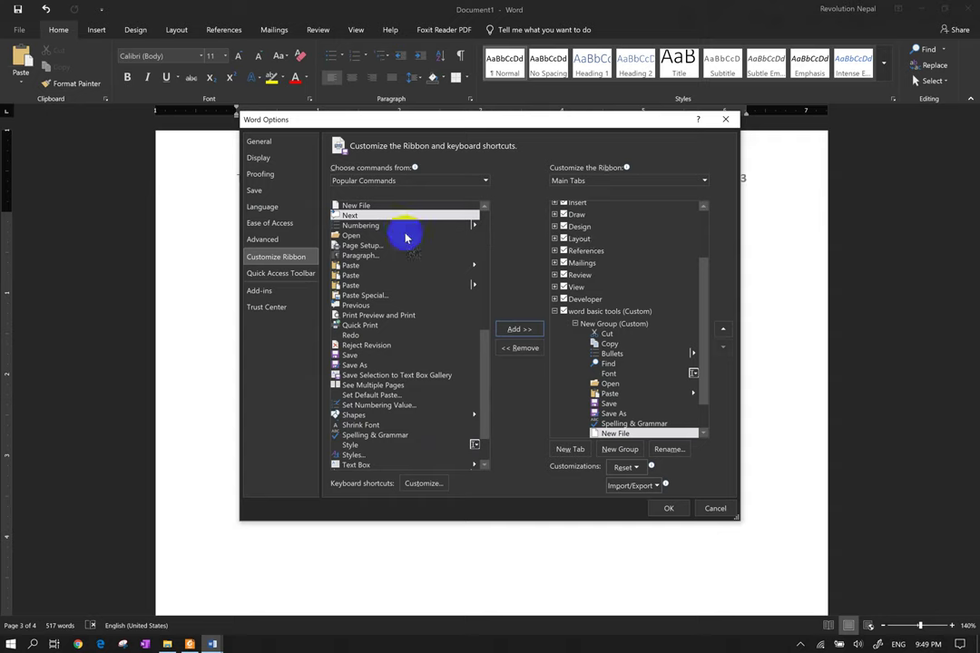
click(405, 315)
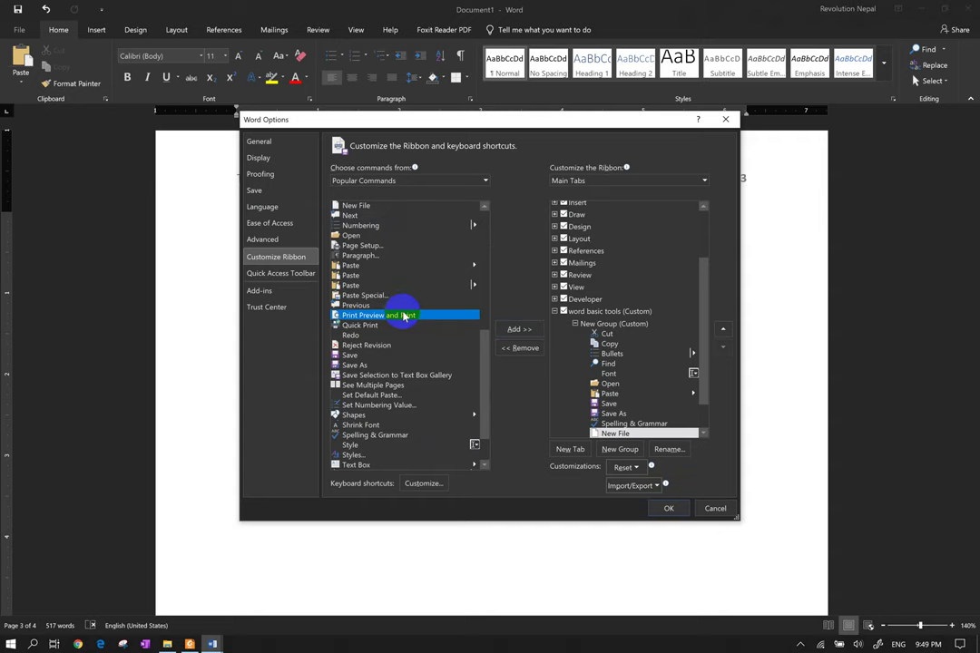
click(516, 329)
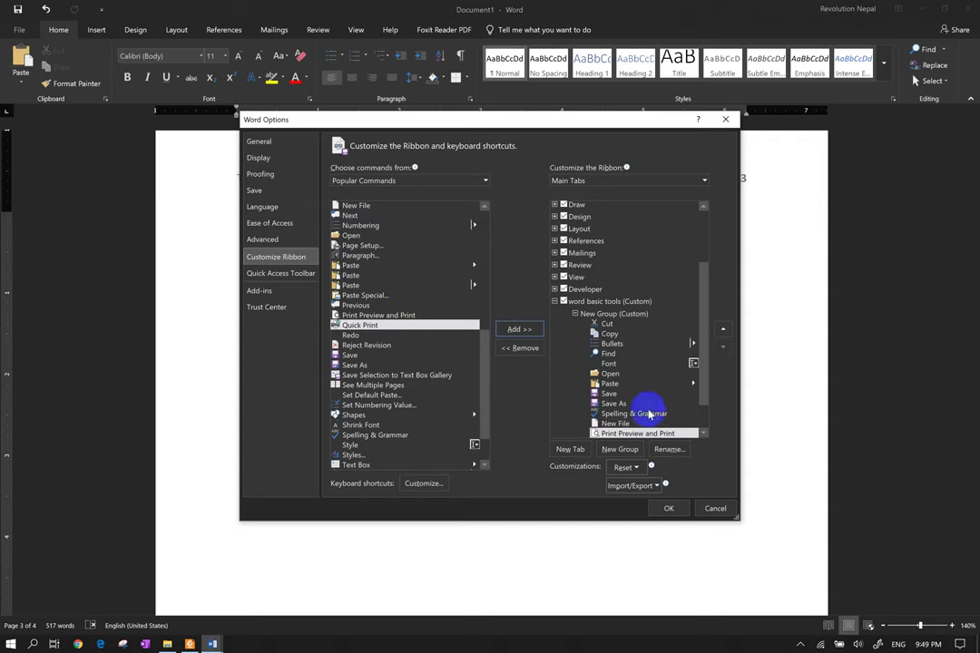
click(668, 508)
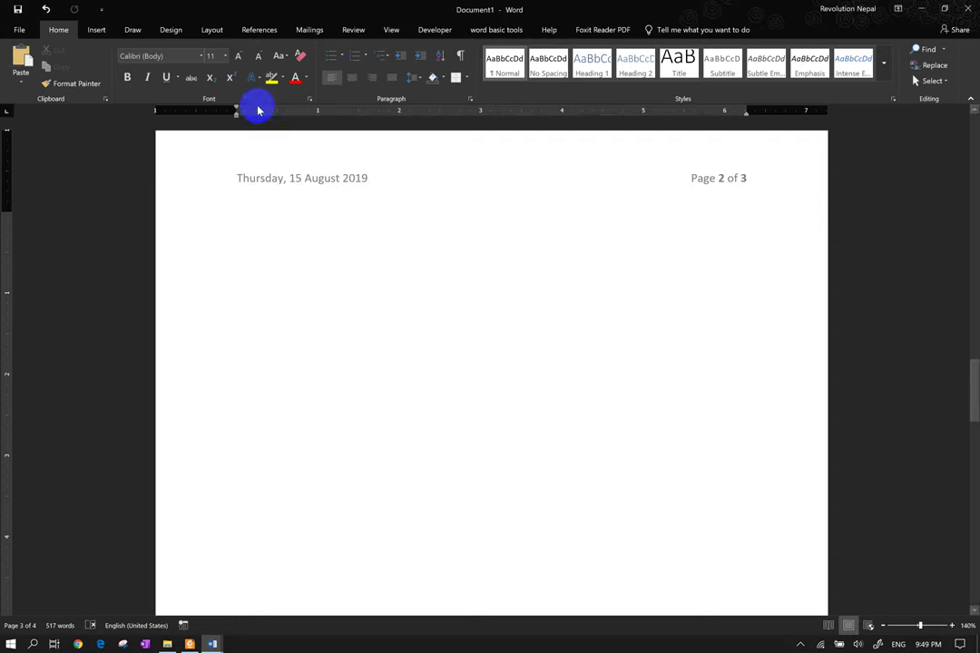
- View the word basic tools tab, then untick it in Customize Ribbon to hide it
click(483, 30)
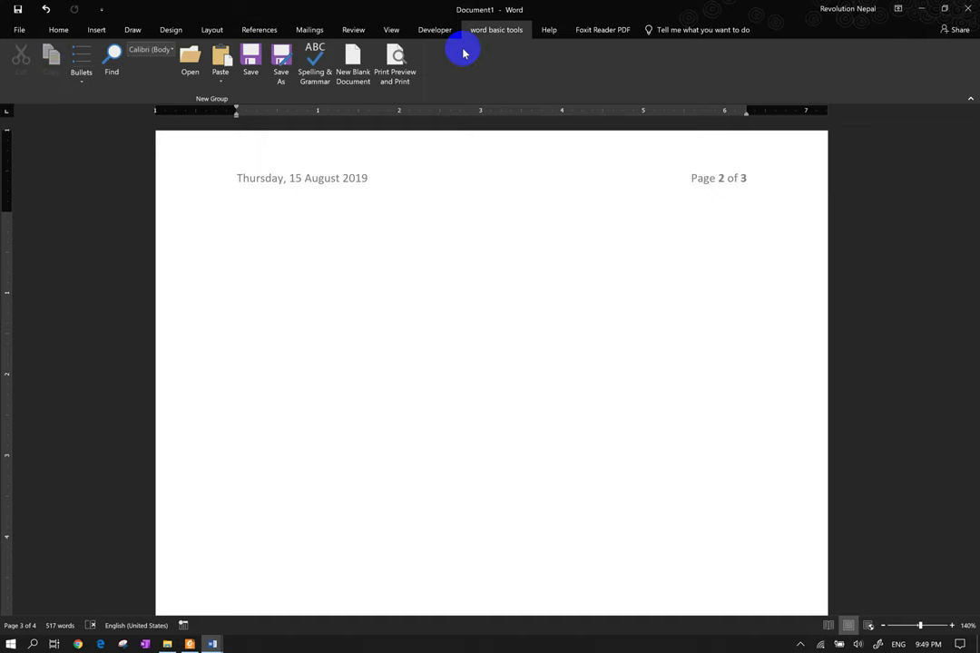
click(18, 31)
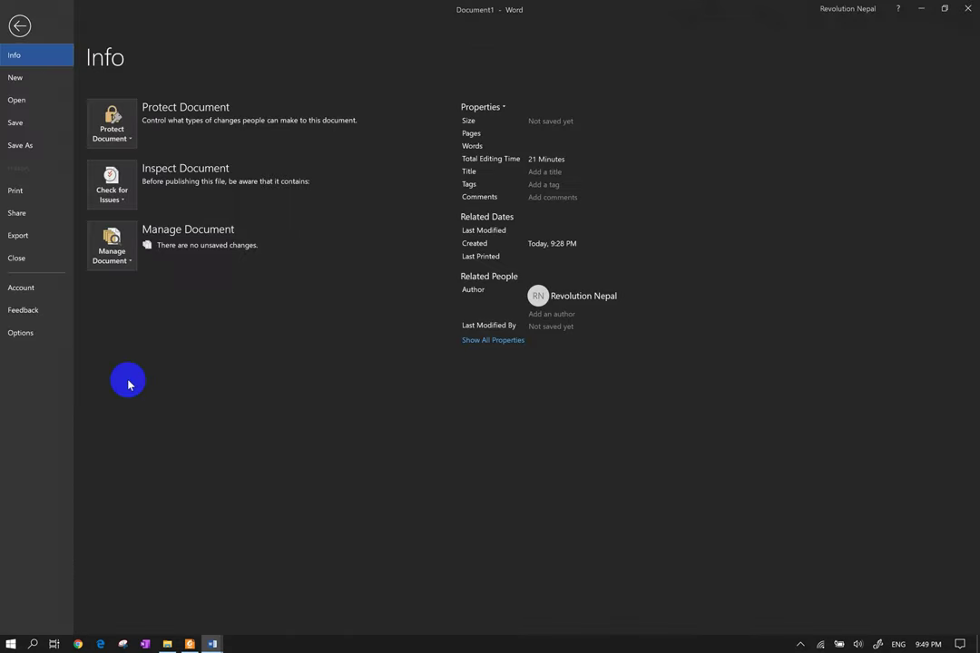
click(32, 337)
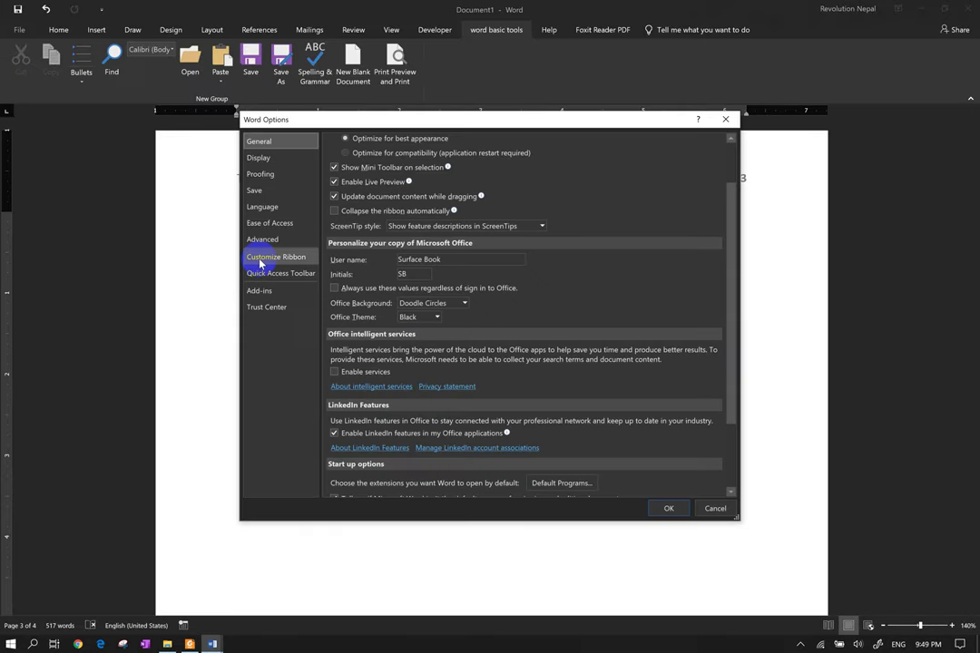
click(261, 261)
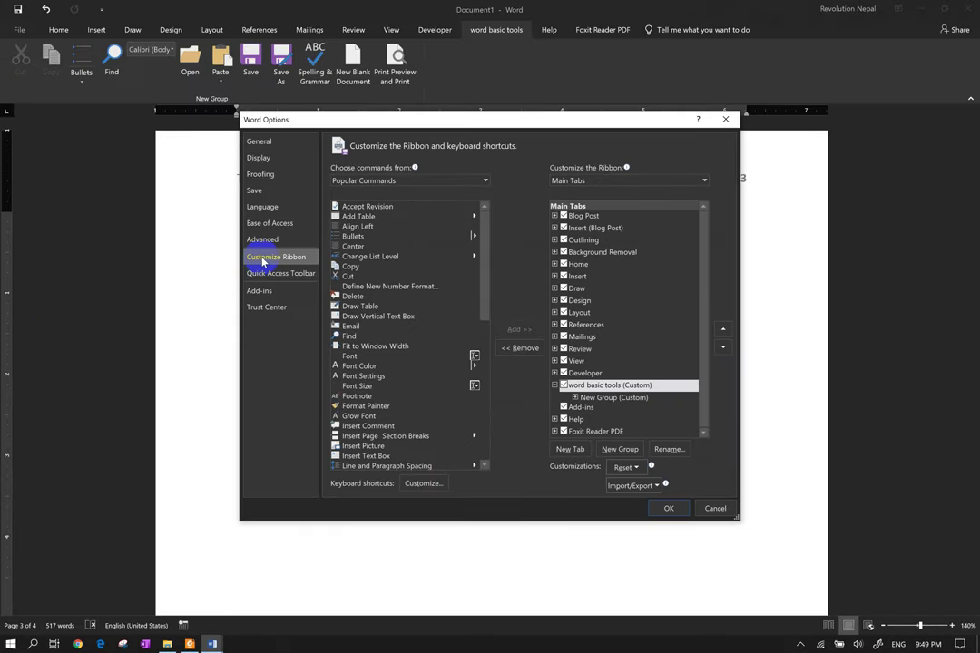
click(564, 385)
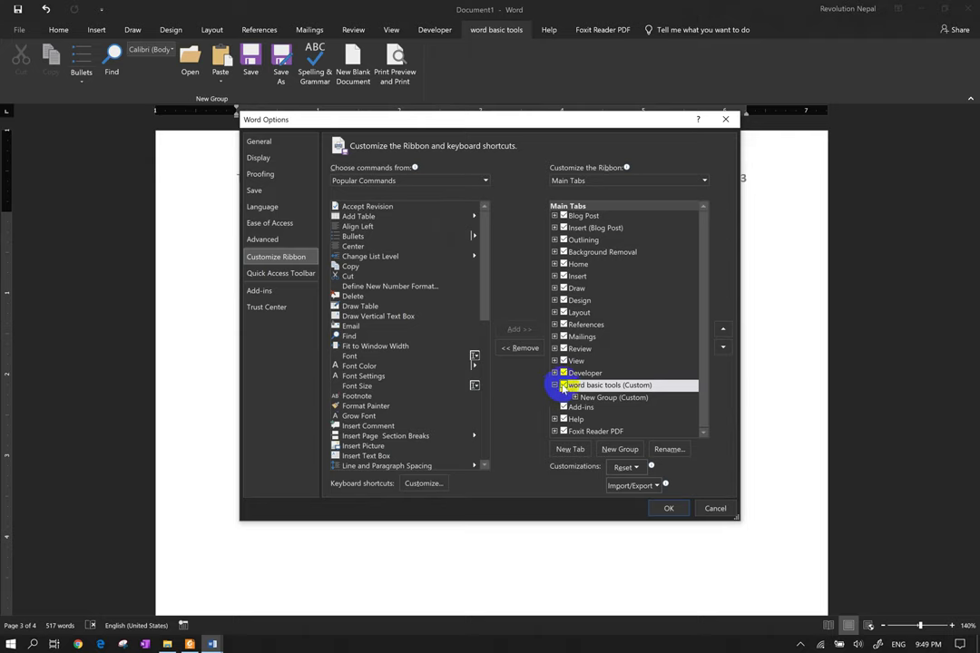
click(658, 510)
click(658, 510)
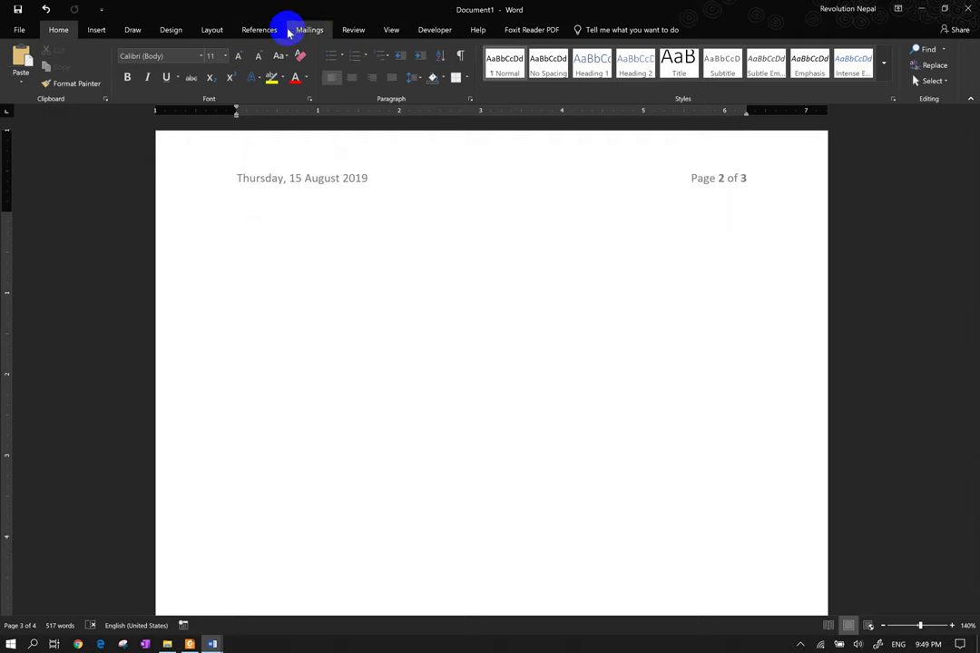
- On the Draw tab, handwrite a first name in pink pen ink
click(96, 29)
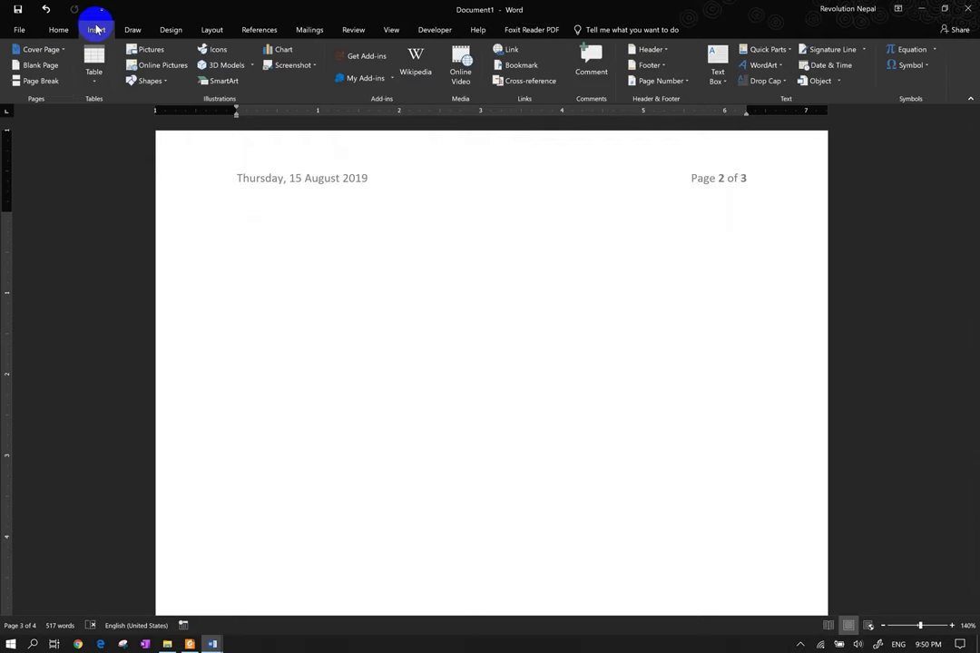
click(132, 29)
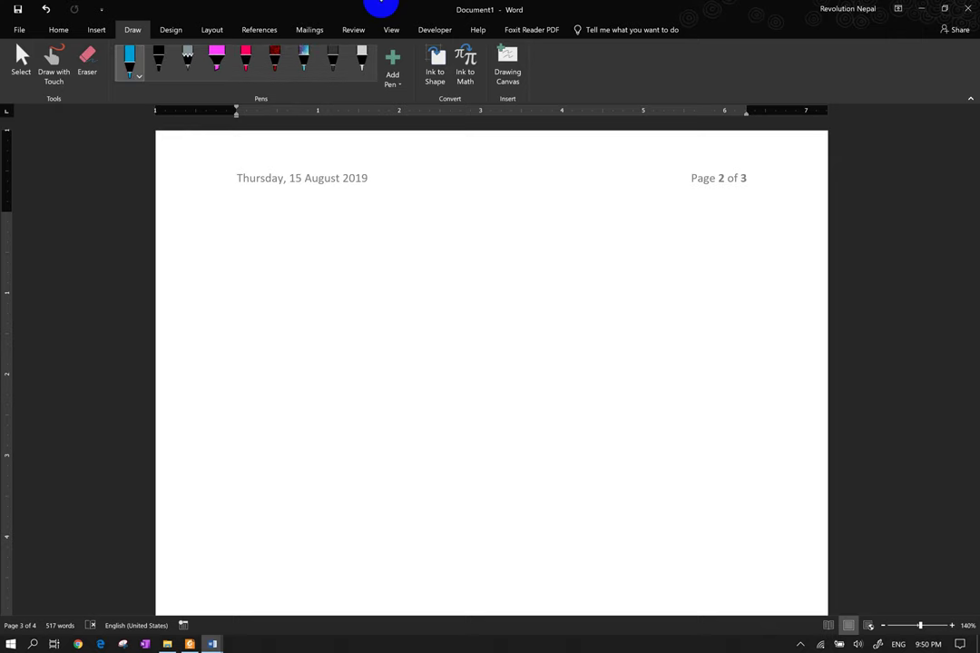
mouse_move(214, 399)
mouse_down()
mouse_move(225, 361)
mouse_move(263, 342)
mouse_move(258, 350)
mouse_up()
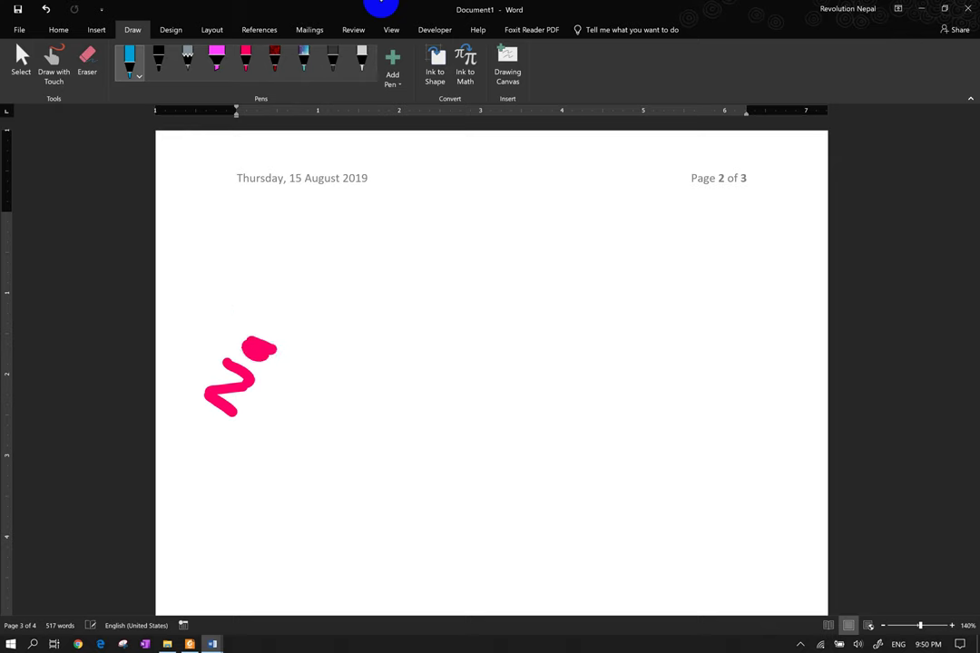
mouse_move(223, 309)
mouse_down()
mouse_move(282, 333)
mouse_move(277, 274)
mouse_move(259, 288)
mouse_move(319, 265)
mouse_up()
- Handwrite a surname in blue ink below the pink name
drag(261, 463, 292, 482)
drag(259, 428, 300, 490)
mouse_move(286, 400)
mouse_down()
mouse_move(329, 421)
mouse_move(319, 392)
mouse_move(326, 367)
mouse_move(350, 381)
mouse_up()
drag(310, 334, 370, 365)
drag(345, 343, 338, 372)
mouse_move(364, 308)
mouse_down()
mouse_move(352, 354)
mouse_move(379, 313)
mouse_move(401, 317)
mouse_move(430, 223)
mouse_up()
click(432, 212)
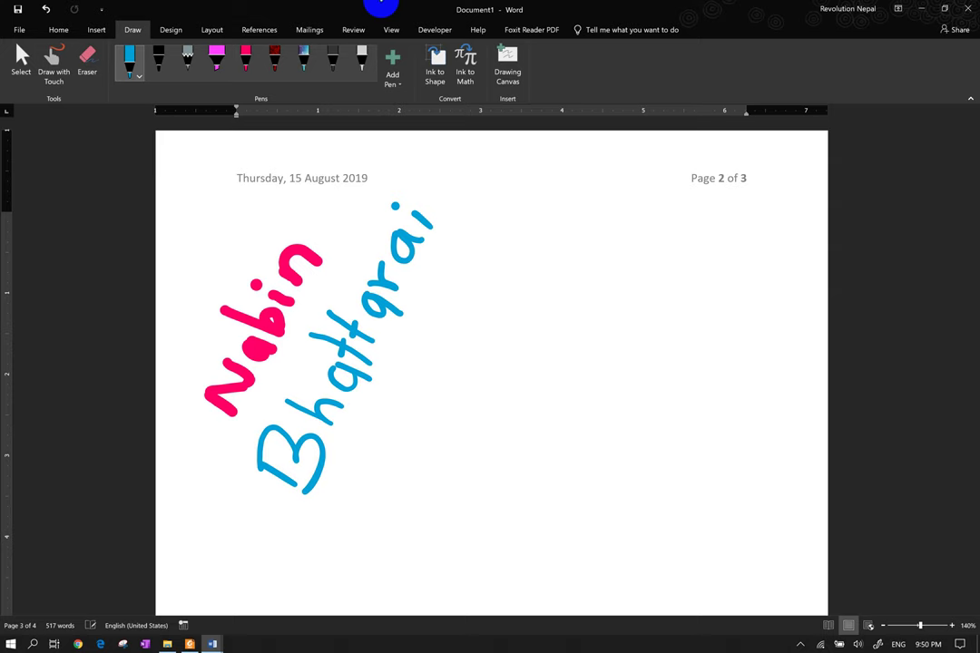
- Handwrite a phone number in blue ink below the surname
drag(378, 507, 363, 537)
mouse_move(426, 488)
mouse_down()
mouse_move(413, 543)
mouse_move(381, 522)
mouse_up()
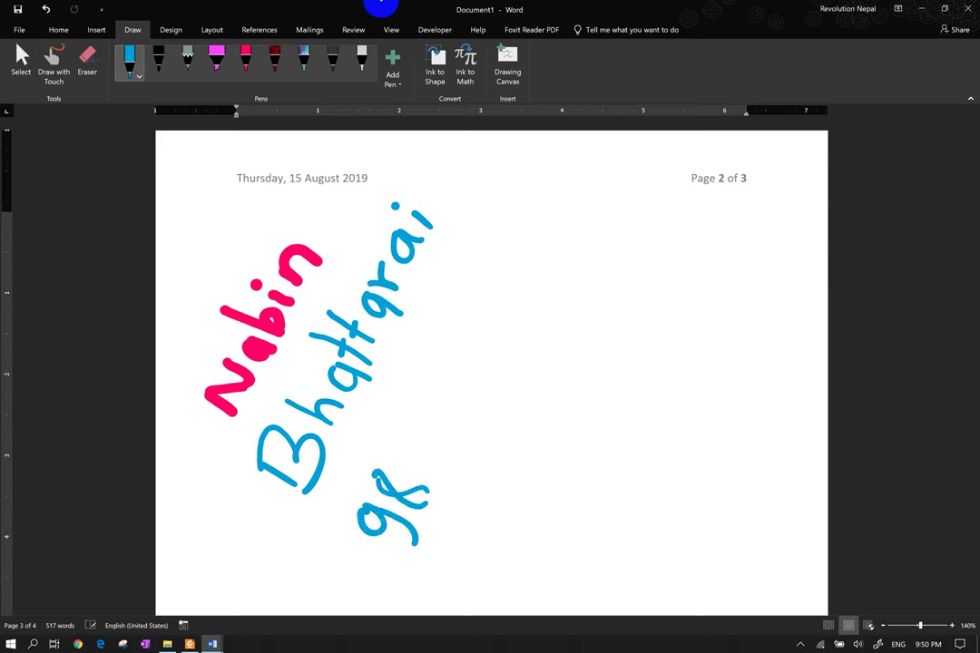
drag(440, 422, 400, 467)
mouse_move(434, 401)
mouse_down()
mouse_move(453, 390)
mouse_move(435, 449)
mouse_up()
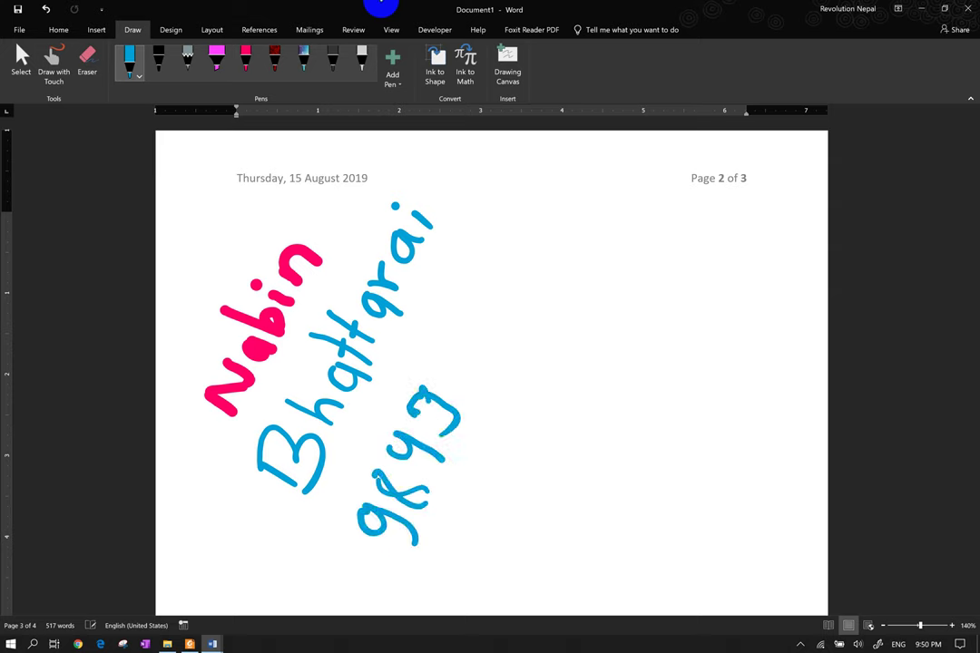
mouse_move(445, 399)
mouse_down()
mouse_move(428, 427)
mouse_move(472, 381)
mouse_move(454, 399)
mouse_move(476, 359)
mouse_up()
mouse_move(480, 327)
mouse_down()
mouse_move(467, 385)
mouse_move(477, 337)
mouse_move(486, 349)
mouse_up()
mouse_move(512, 254)
mouse_down()
mouse_move(490, 290)
mouse_move(515, 258)
mouse_up()
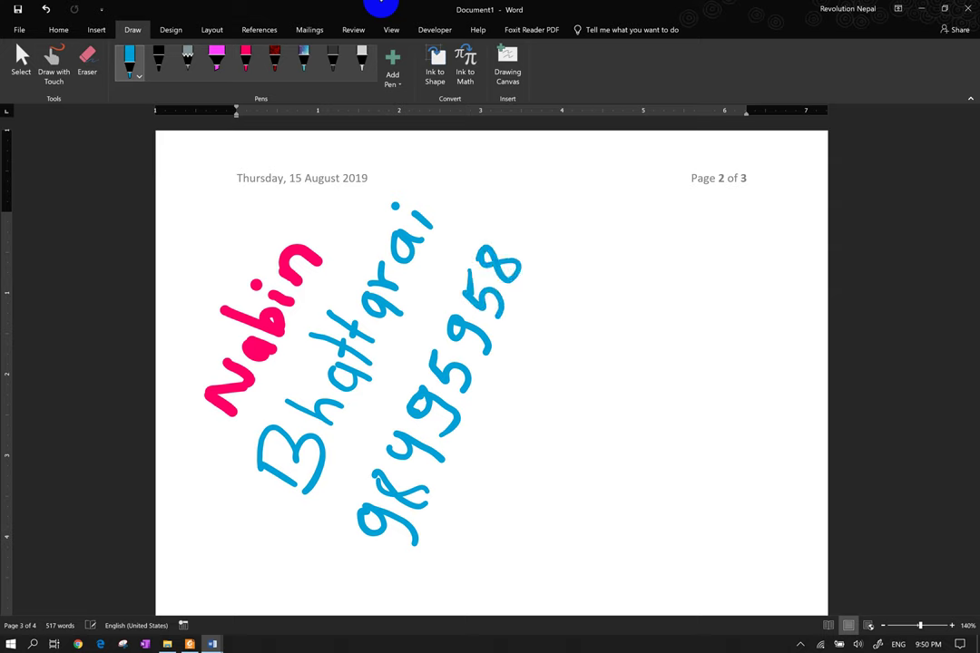
drag(542, 223, 524, 249)
mouse_move(522, 198)
mouse_down()
mouse_move(540, 195)
mouse_move(549, 218)
mouse_up()
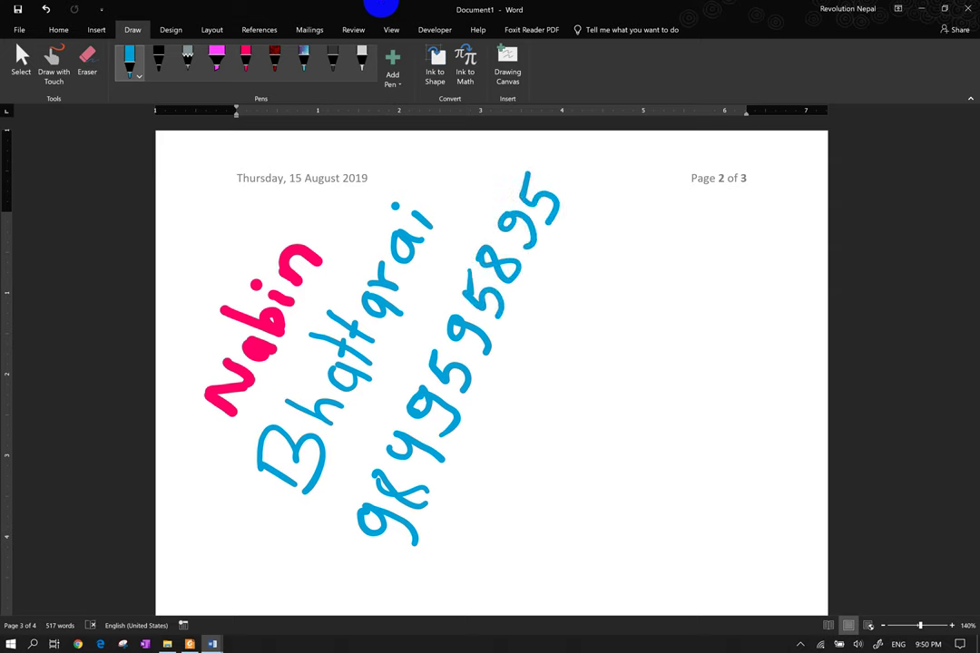
click(87, 62)
- Erase the handwritten phone number and the blue surname
drag(385, 481, 463, 362)
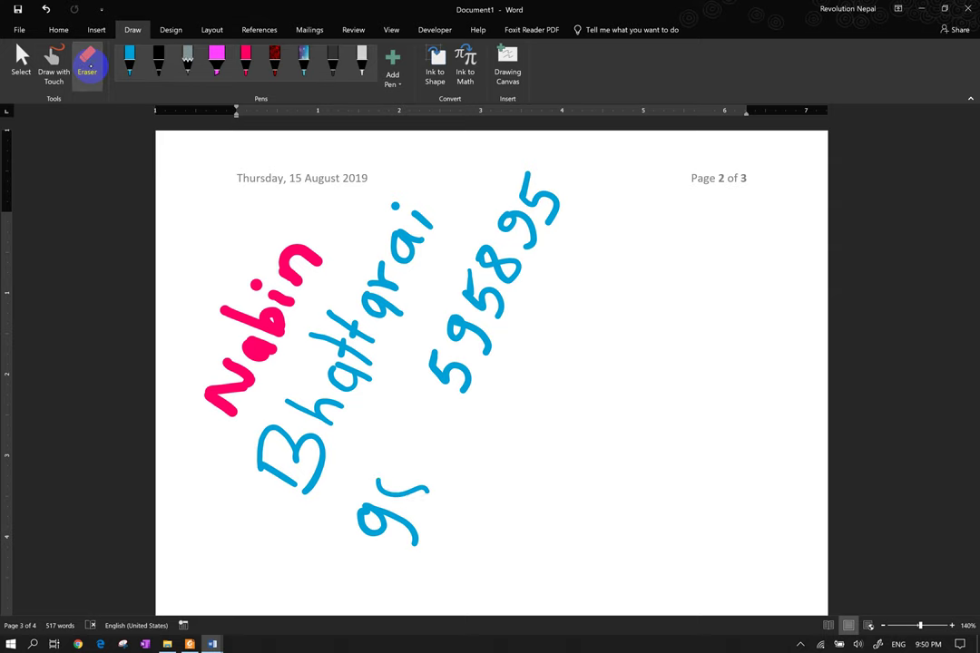
drag(362, 526, 426, 481)
drag(436, 381, 553, 172)
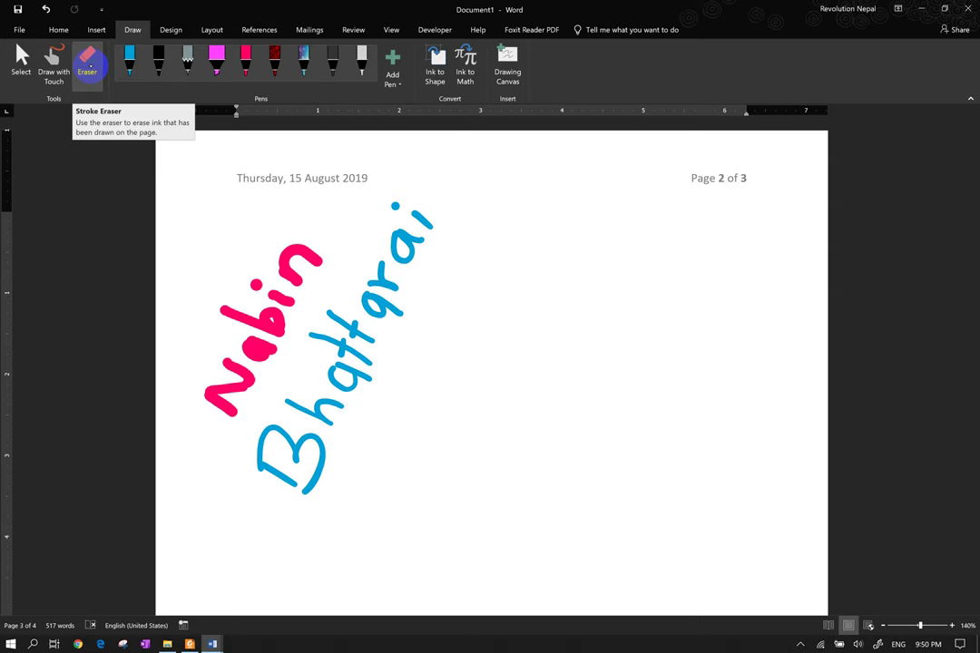
drag(358, 195, 309, 268)
drag(381, 263, 290, 454)
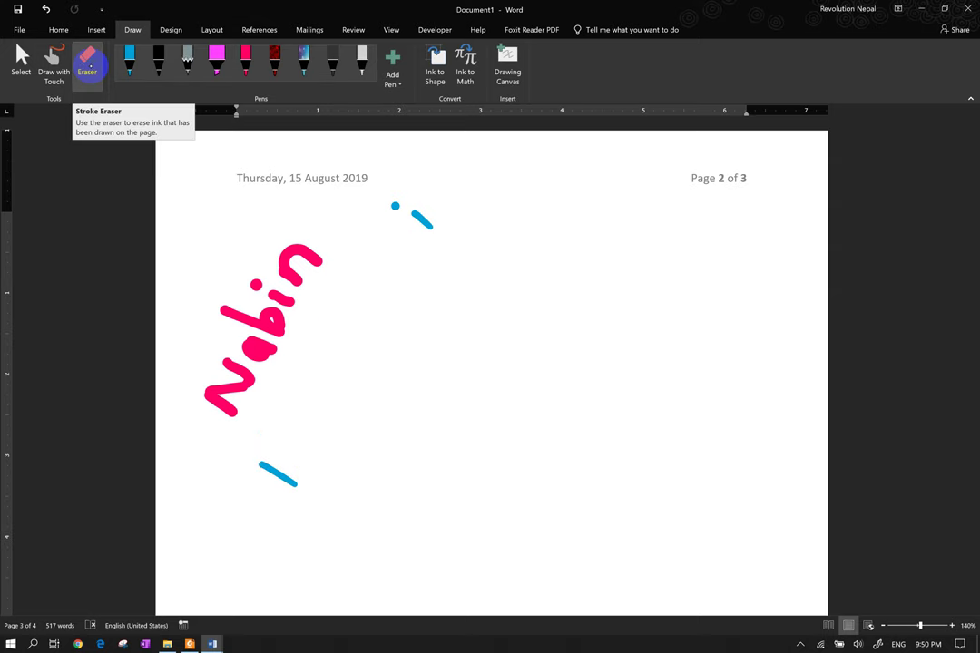
click(421, 219)
- Erase the pink first name and leftover strokes, then return to the blue pen
drag(313, 250, 213, 404)
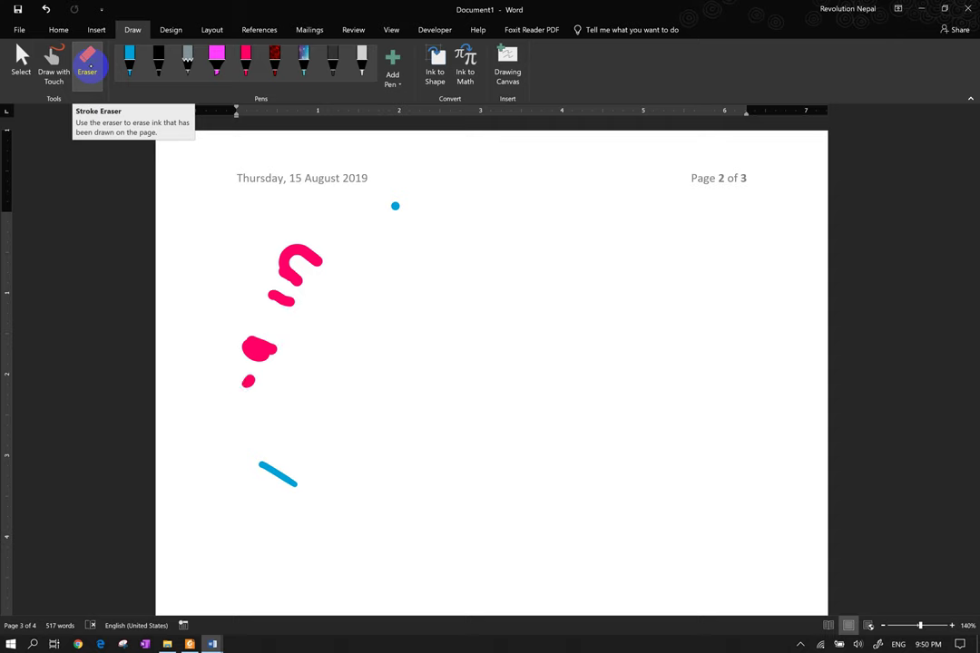
drag(284, 260, 257, 347)
drag(263, 467, 295, 481)
click(246, 381)
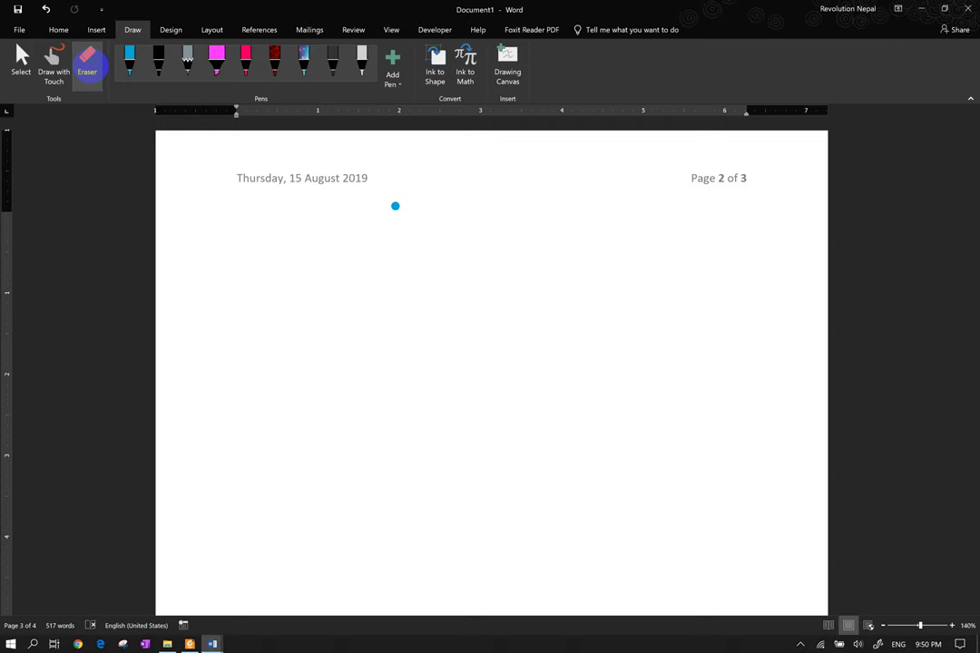
click(131, 61)
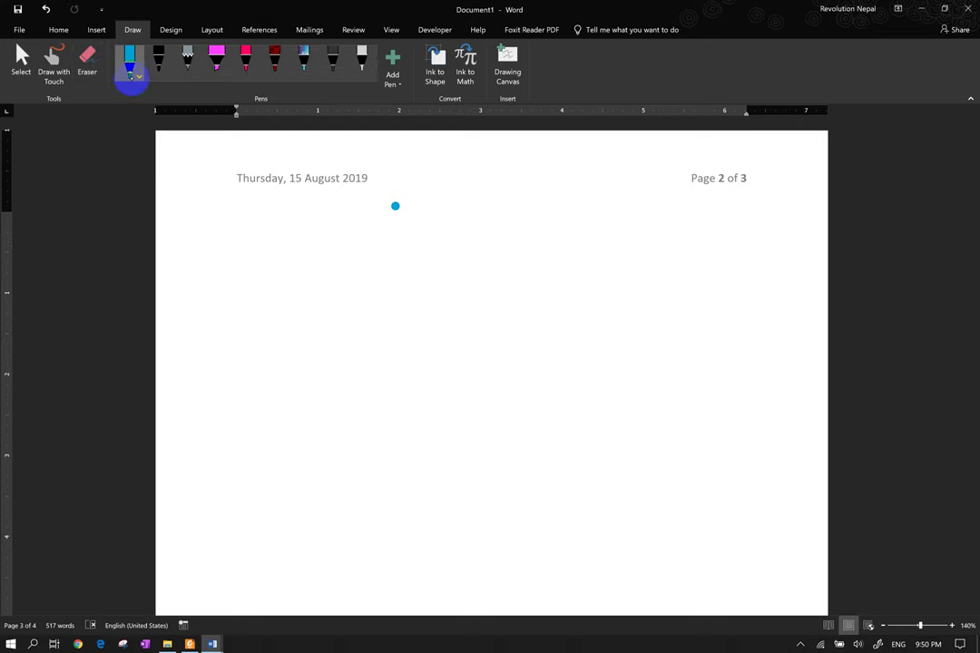
- Set the blue pen to the thinnest width with a gold texture and draw a squiggle
right_click(131, 76)
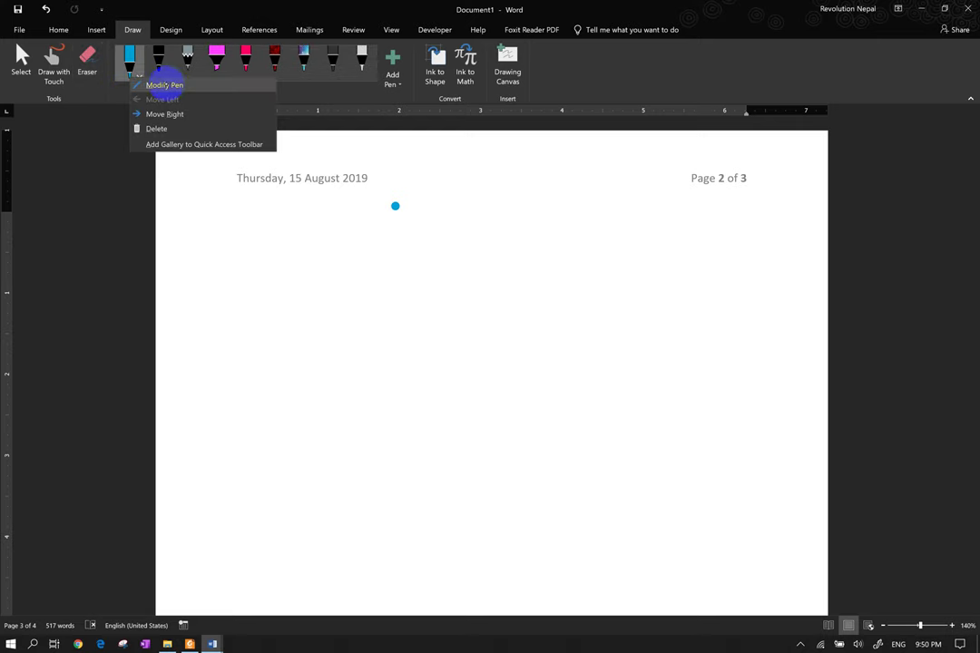
click(161, 85)
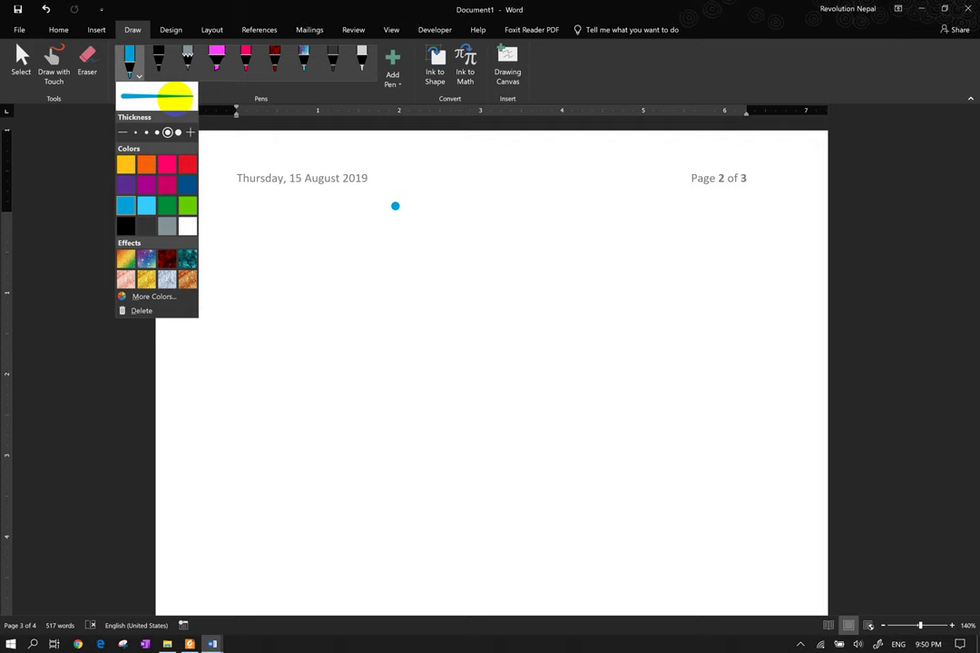
click(135, 133)
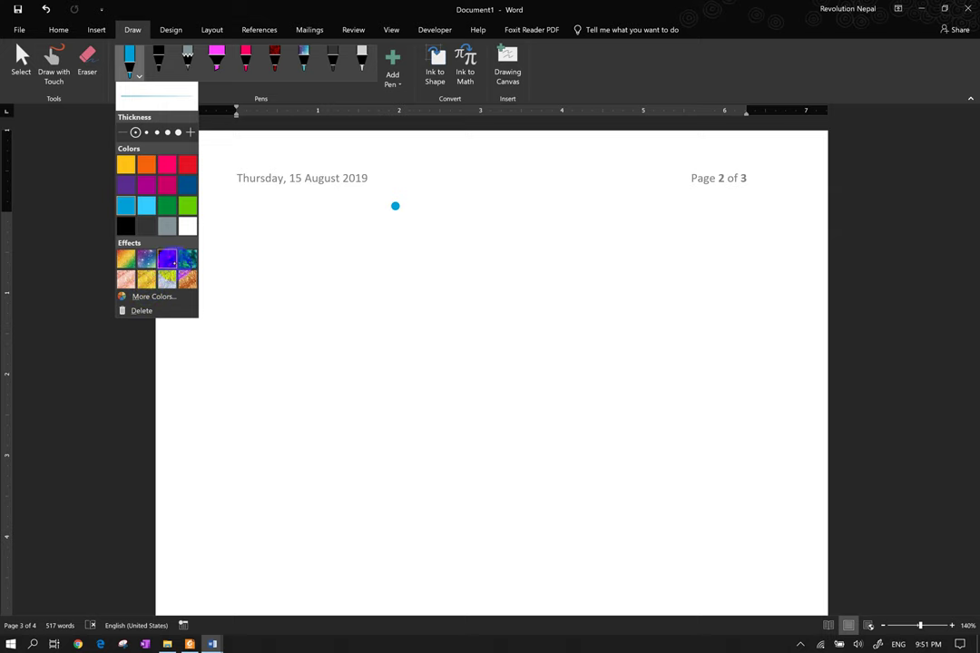
click(146, 278)
drag(289, 399, 388, 413)
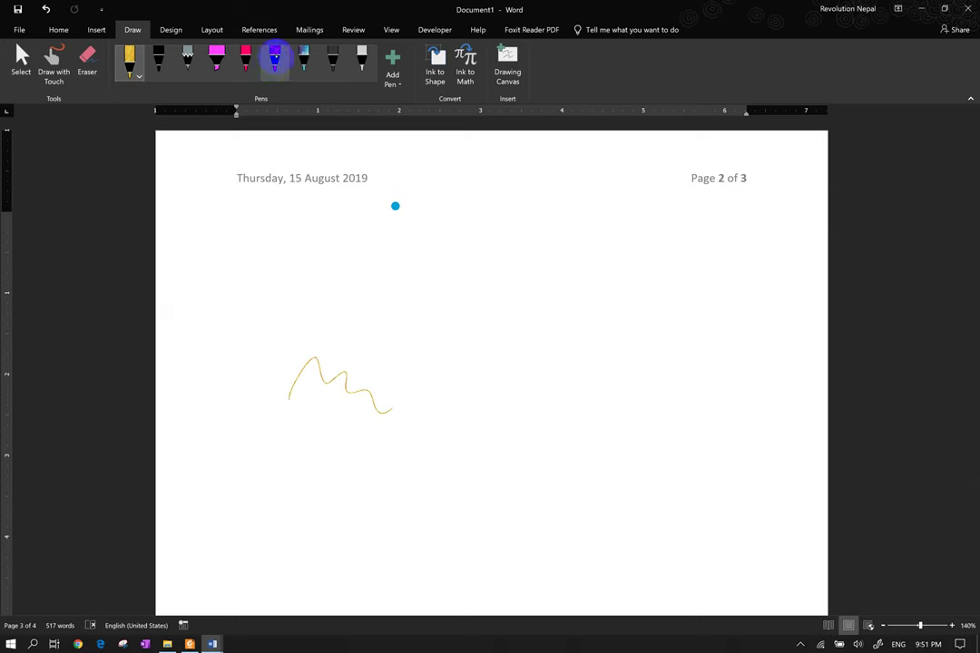
- Draw a thick dark-red squiggle, then a light-grey stroke with the silver pen
click(274, 60)
drag(300, 289, 366, 307)
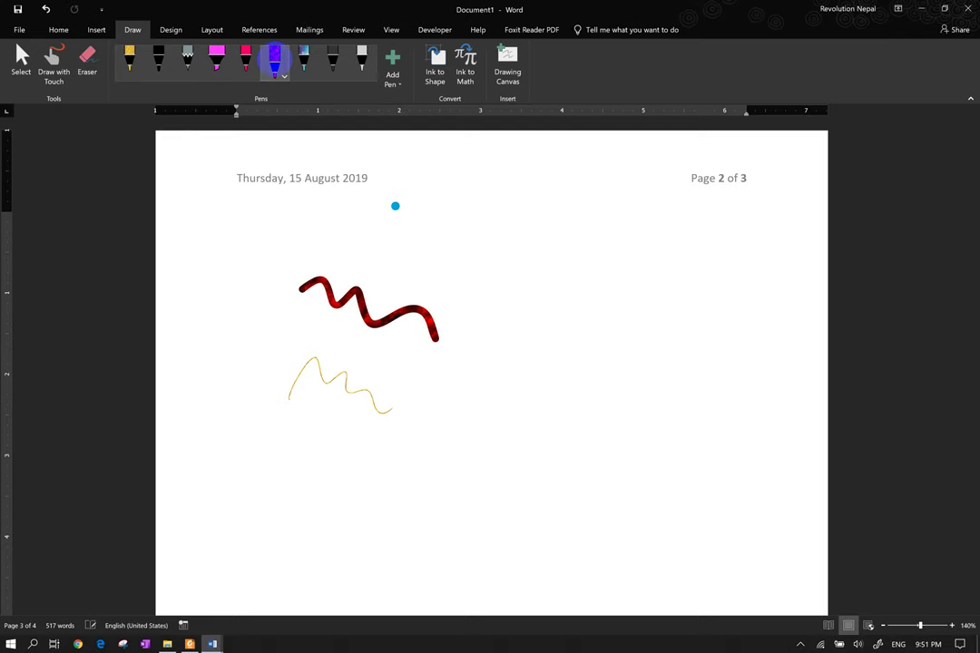
click(361, 65)
drag(260, 300, 339, 454)
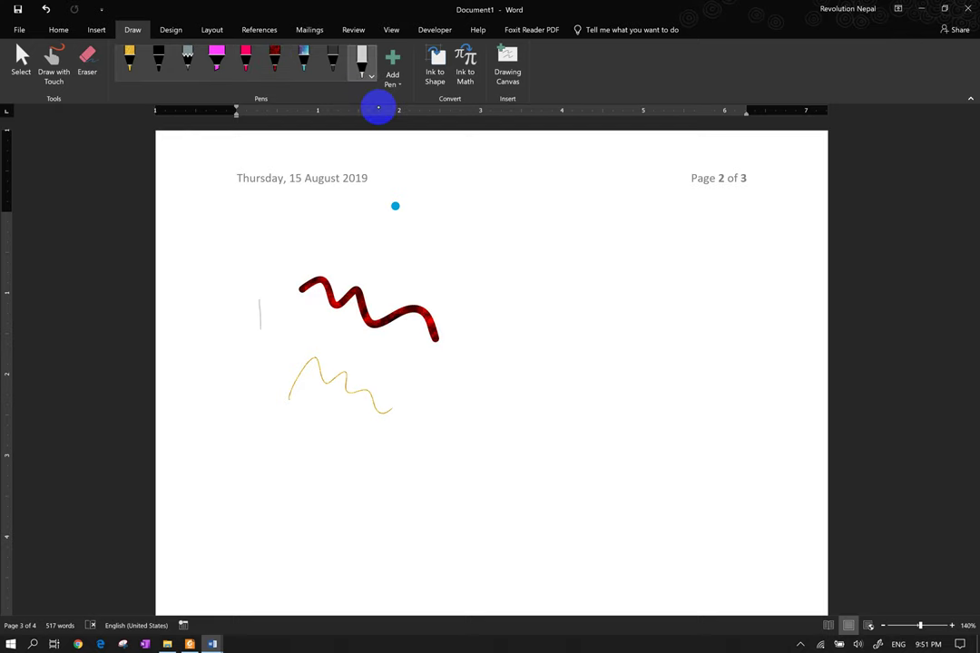
- With Draw with Touch on, add several light-grey zigzag strokes on the right
click(53, 65)
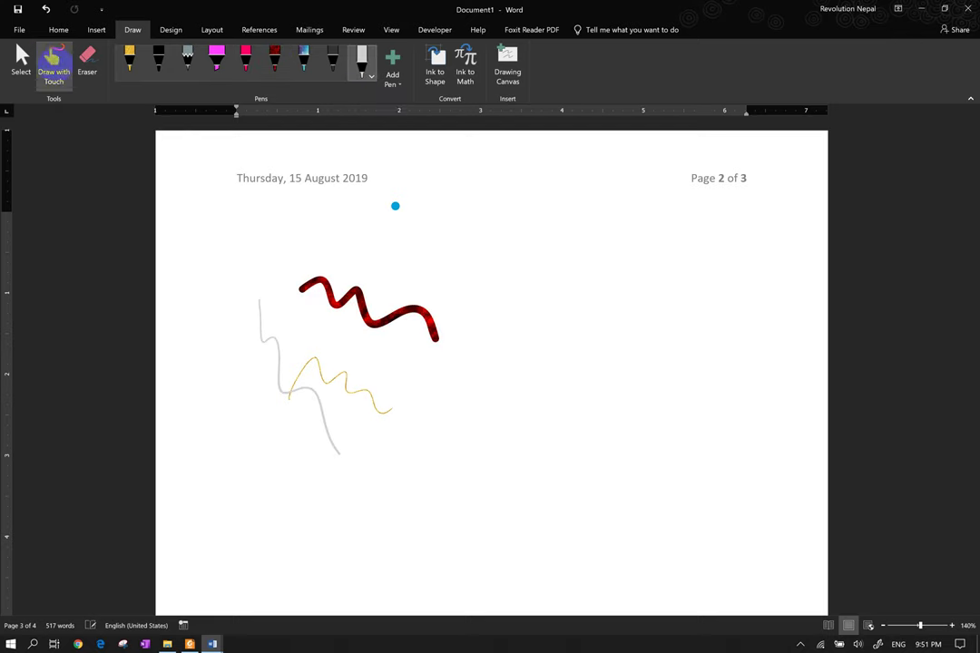
drag(483, 254, 681, 469)
mouse_move(454, 432)
mouse_down()
mouse_move(669, 434)
mouse_move(706, 514)
mouse_up()
drag(664, 273, 718, 443)
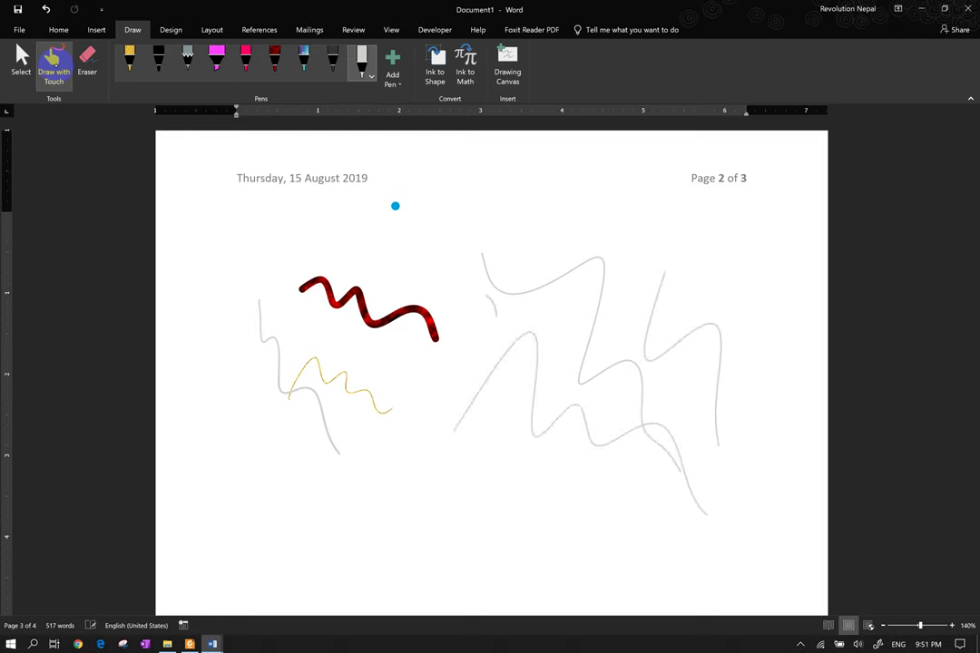
drag(490, 294, 656, 522)
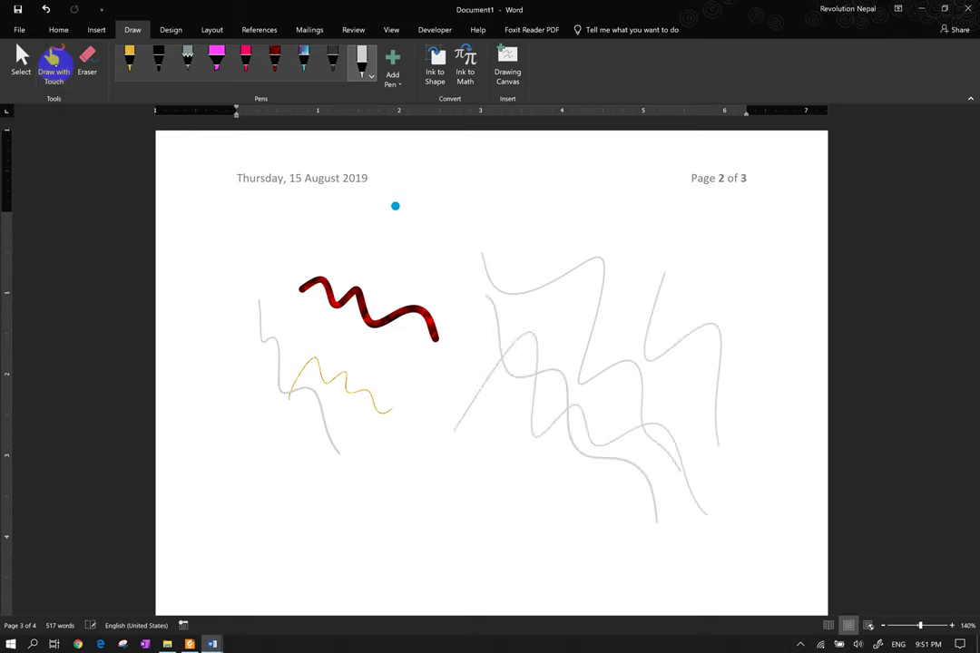
click(22, 62)
click(317, 284)
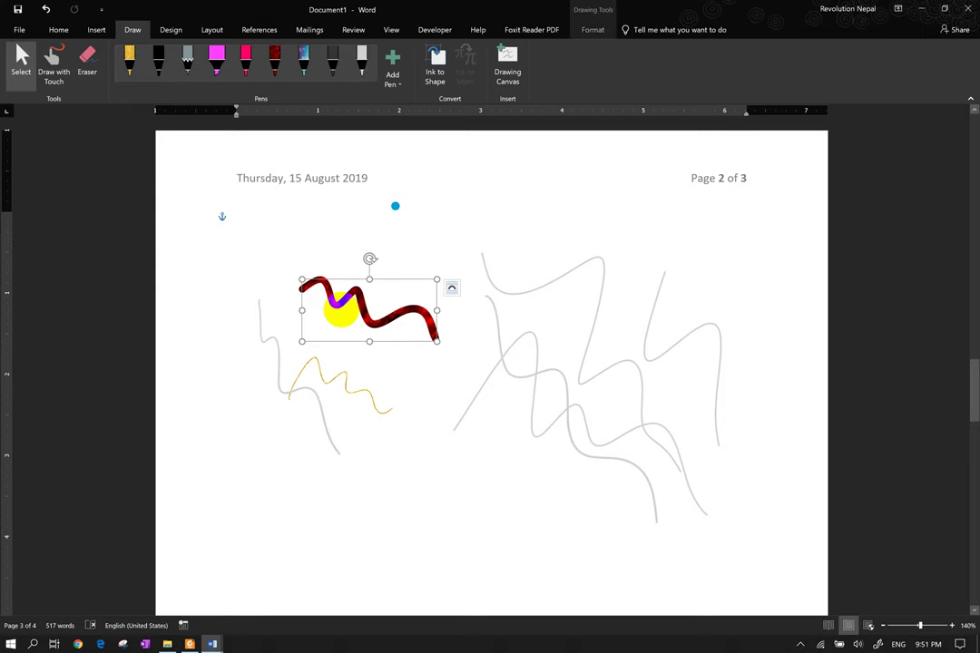
- Delete the dark-red squiggle, the grey drawings and the gold squiggle from the page
key(Delete)
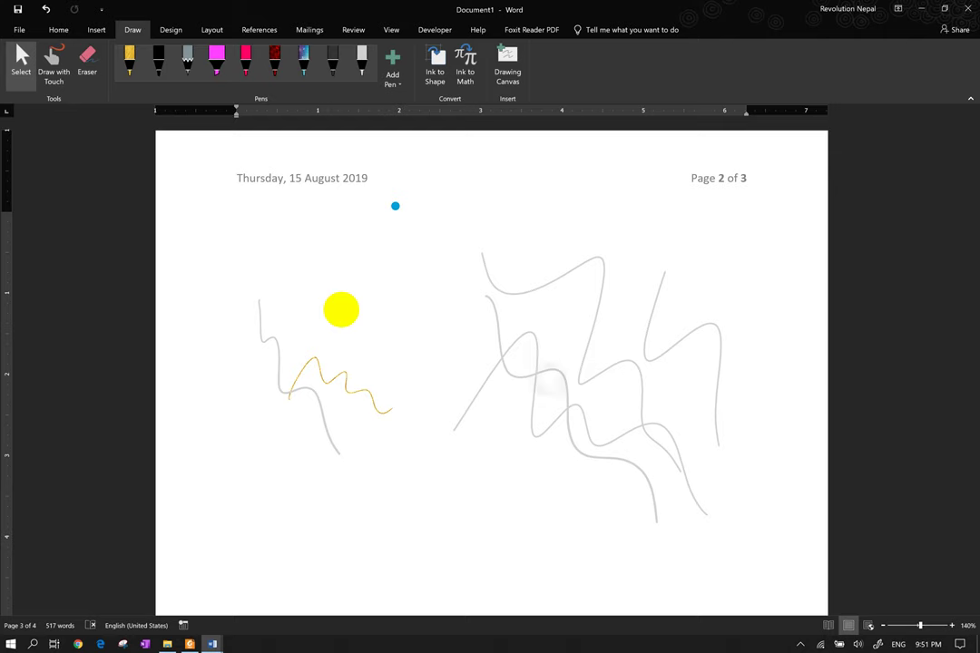
click(540, 377)
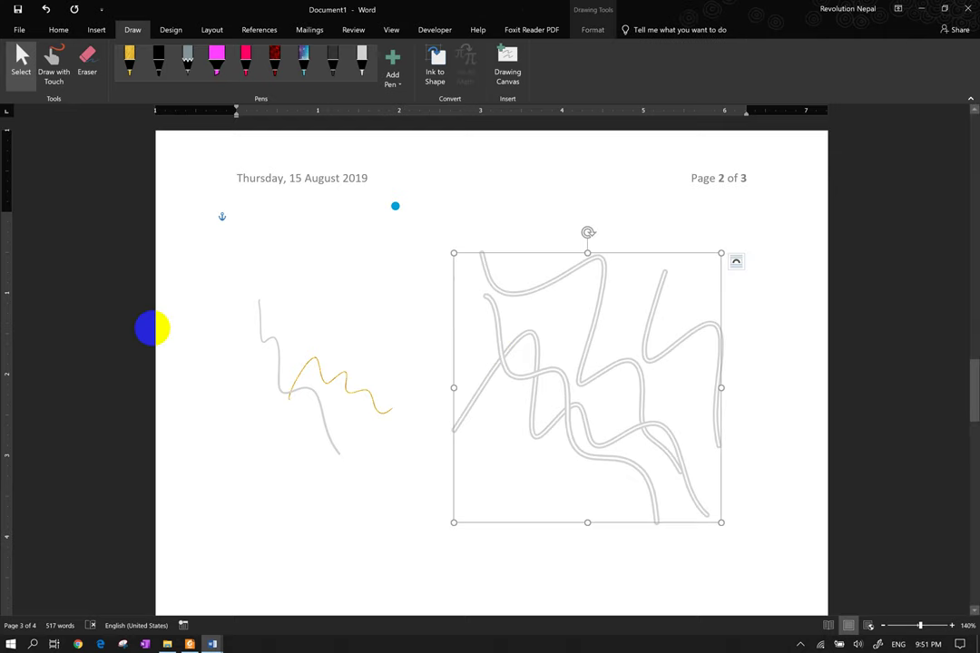
key(Delete)
key(Tab)
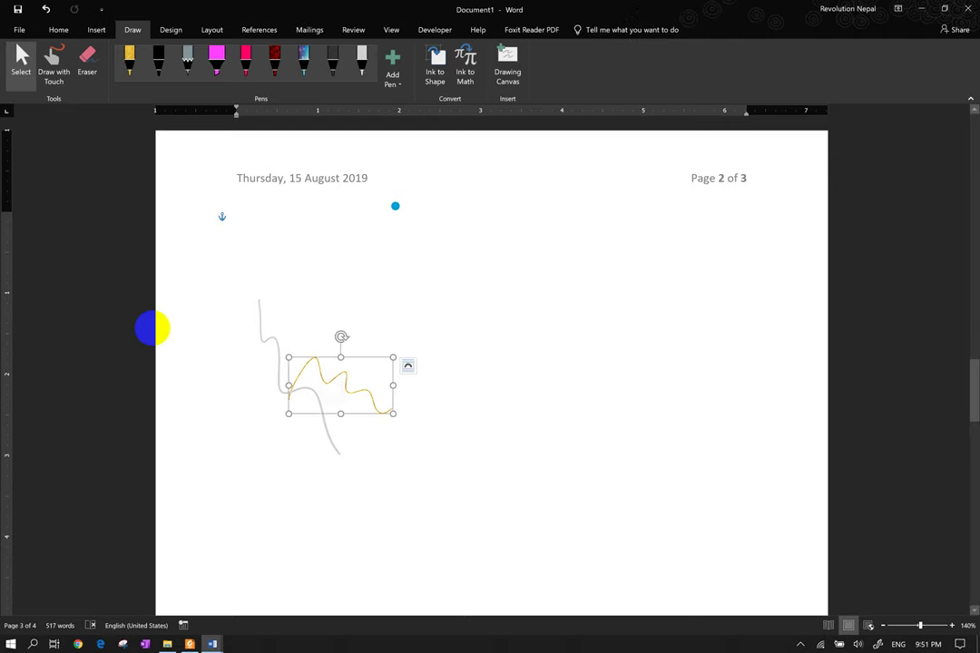
key(Delete)
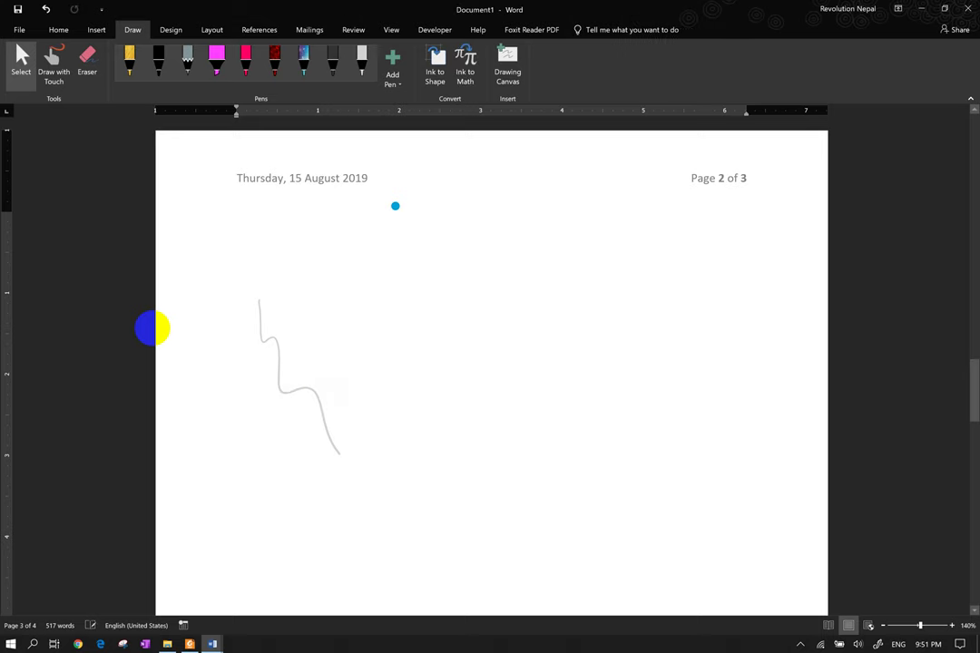
key(Tab)
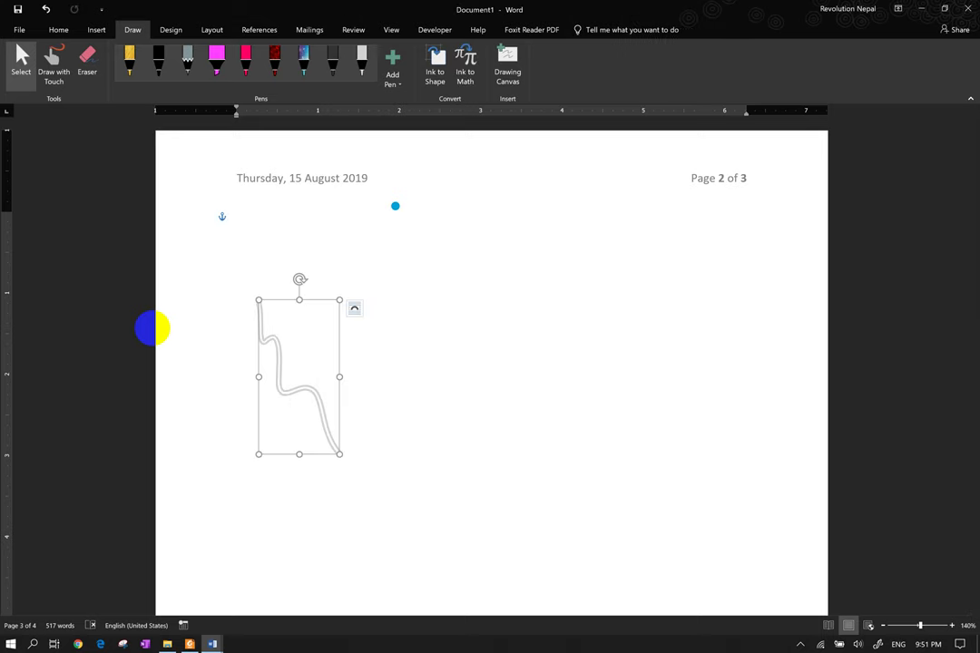
key(Delete)
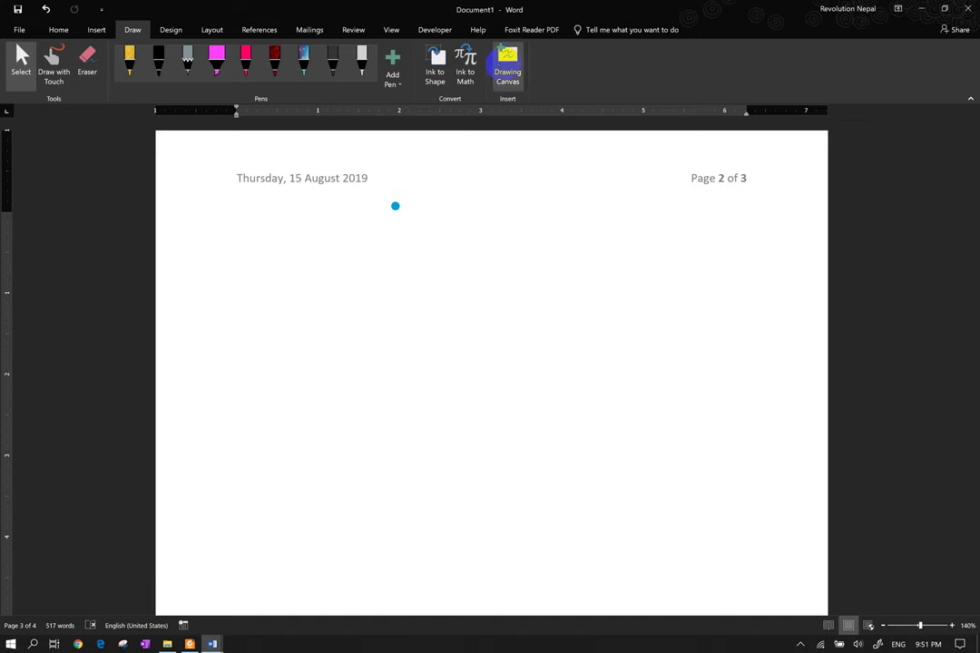
click(507, 65)
scroll(428, 350, up, 1)
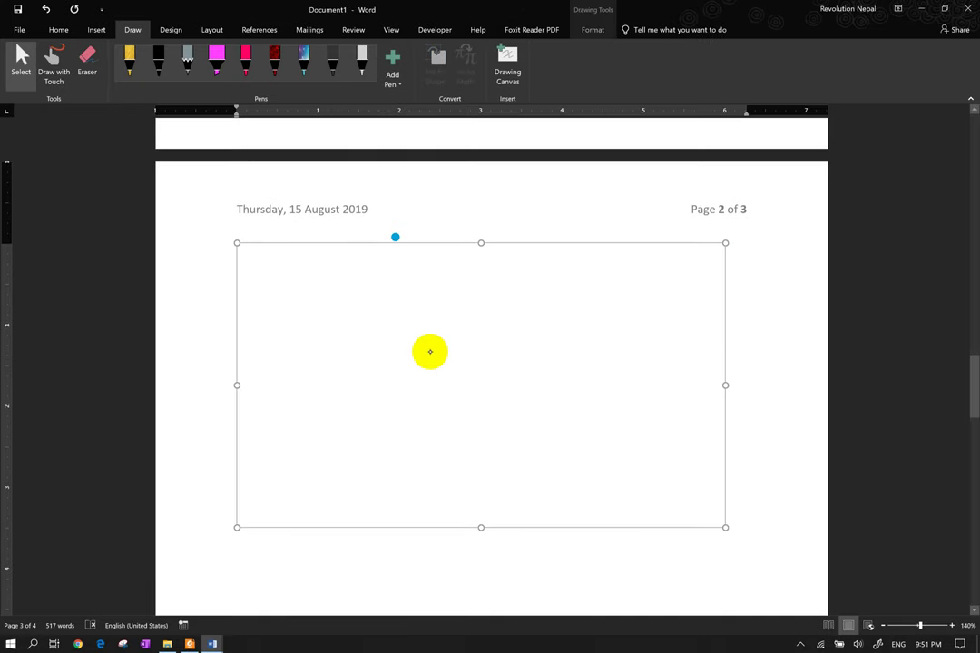
scroll(362, 352, up, 2)
click(129, 59)
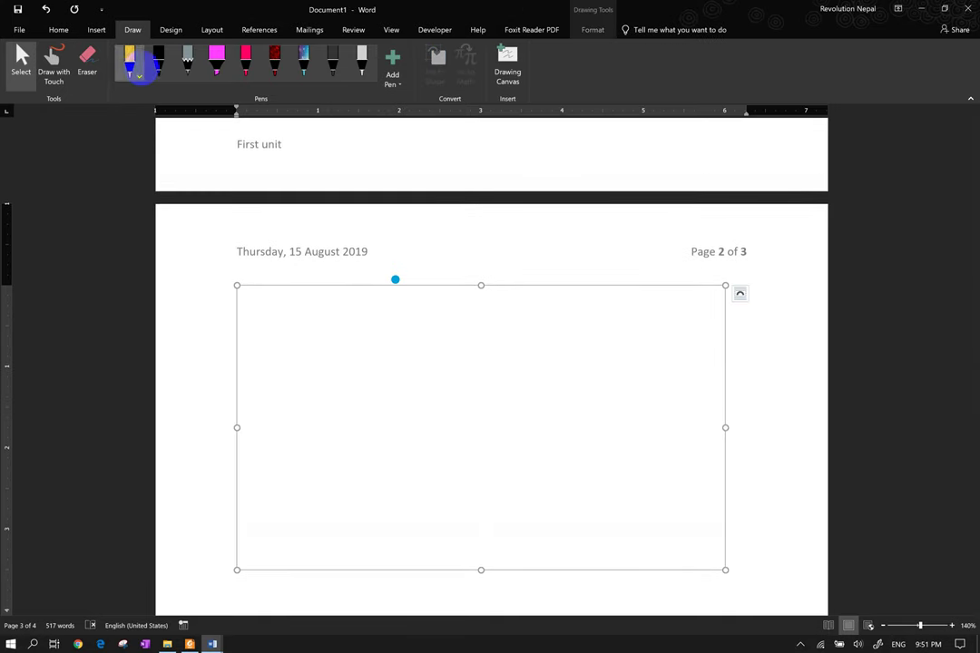
drag(351, 389, 622, 481)
drag(567, 382, 663, 471)
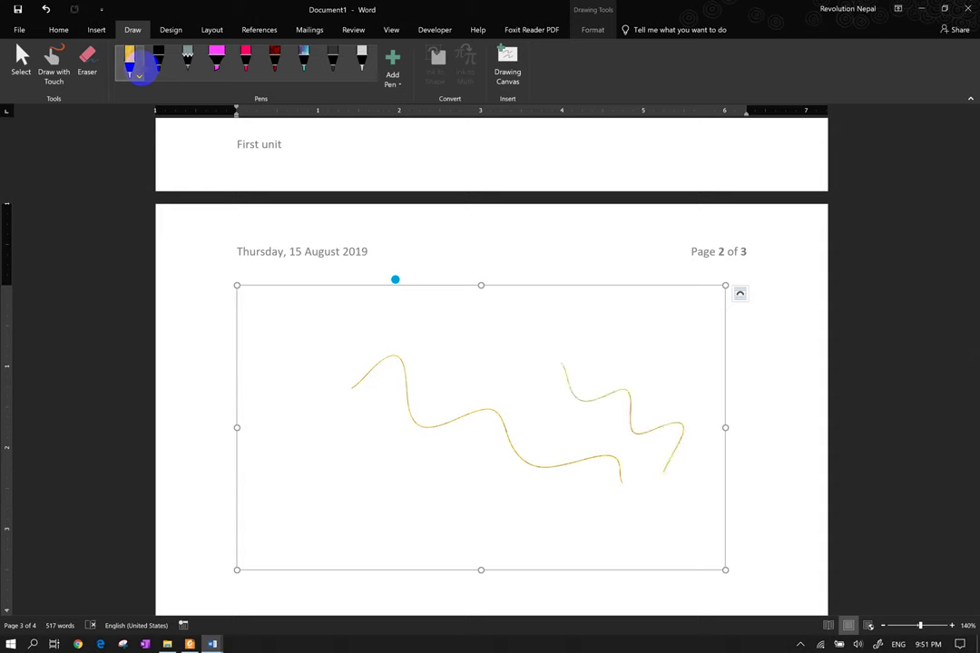
click(87, 64)
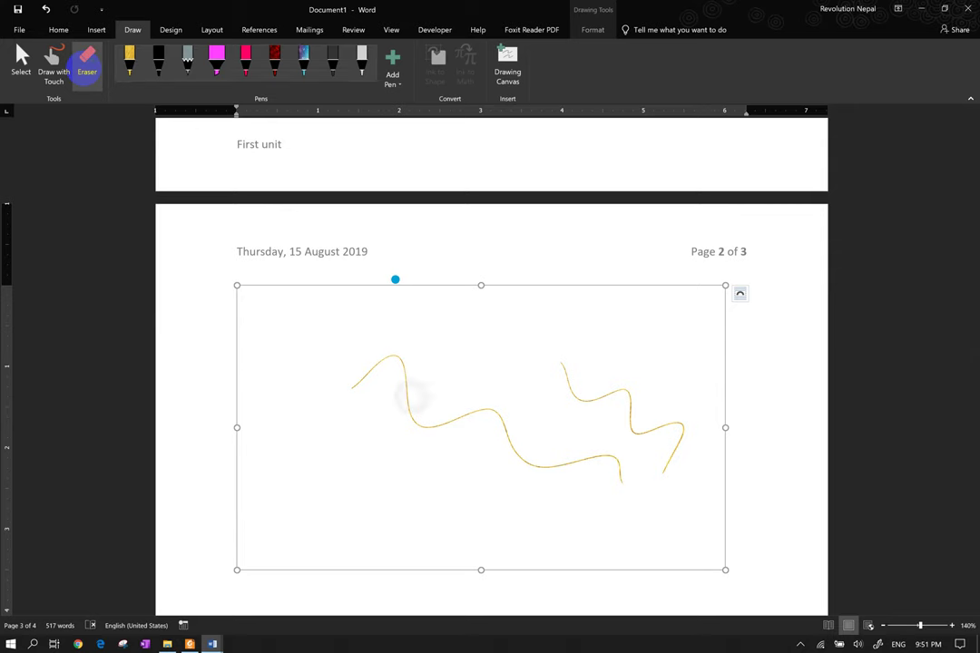
key(Delete)
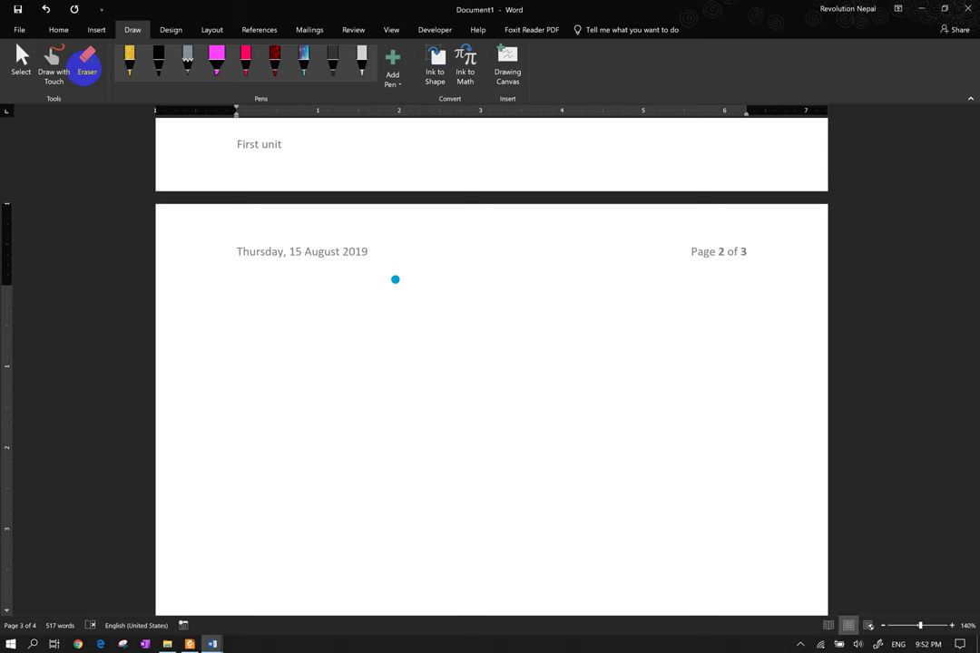
- Add a pencil to the pens and sketch a grey stroke on page 2
click(392, 77)
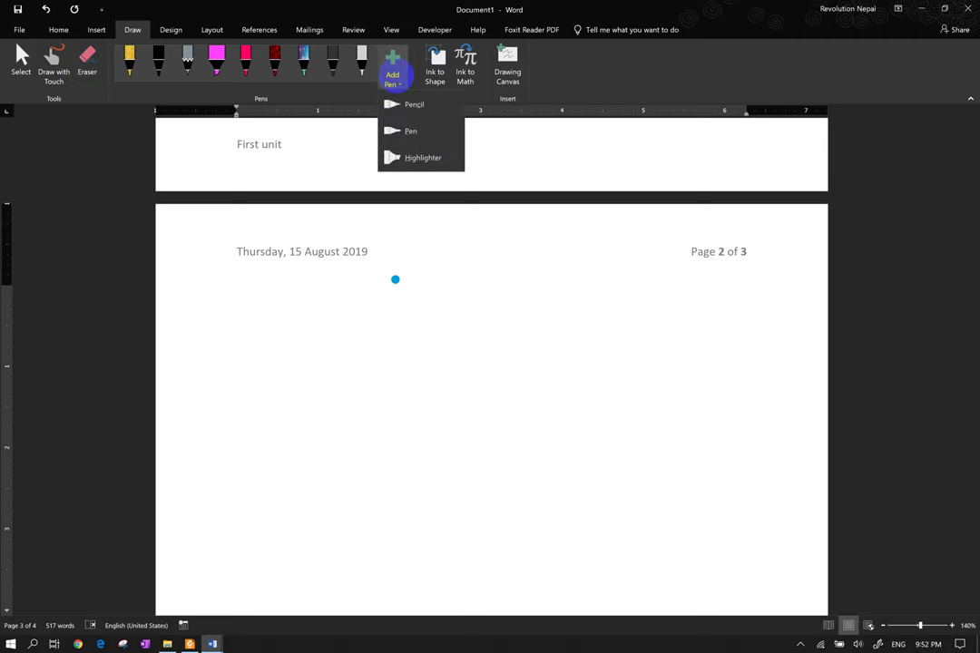
click(413, 104)
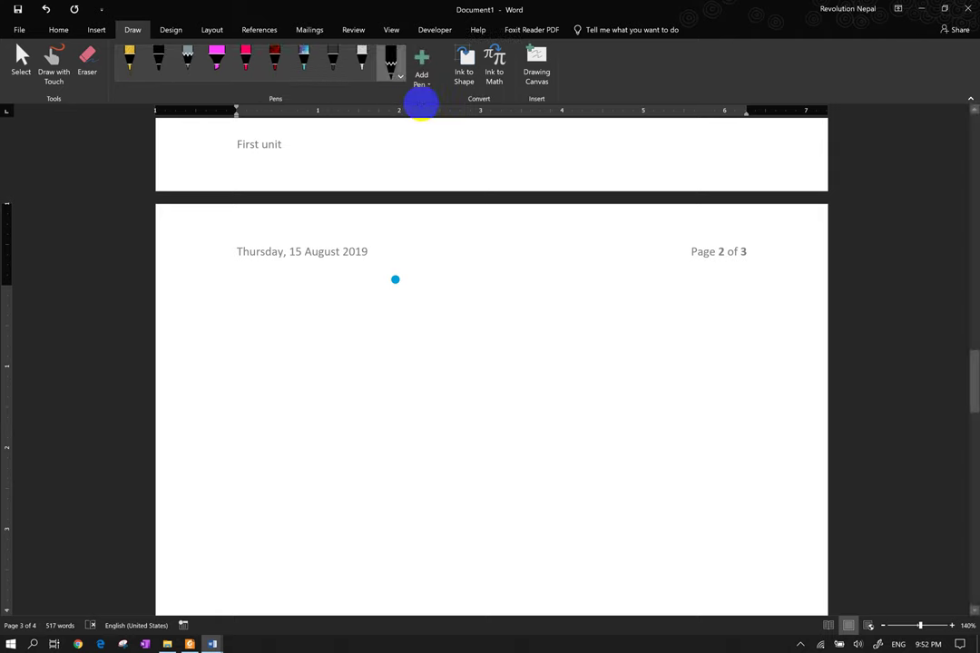
mouse_move(419, 296)
mouse_down()
mouse_move(434, 436)
mouse_move(423, 474)
mouse_up()
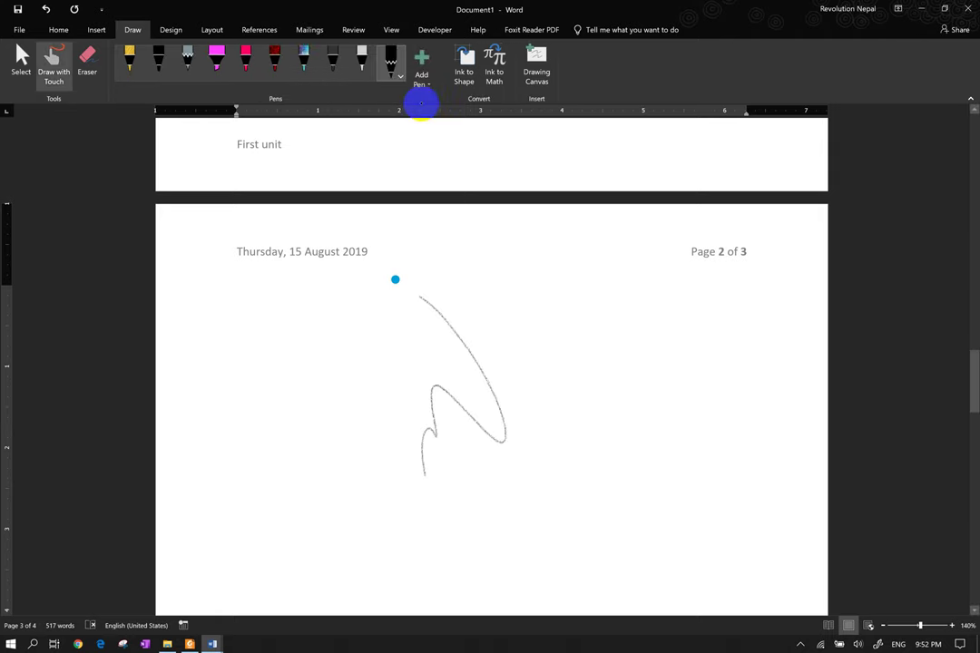
- Add a black pen and draw a W-shaped wave on page 2
click(421, 80)
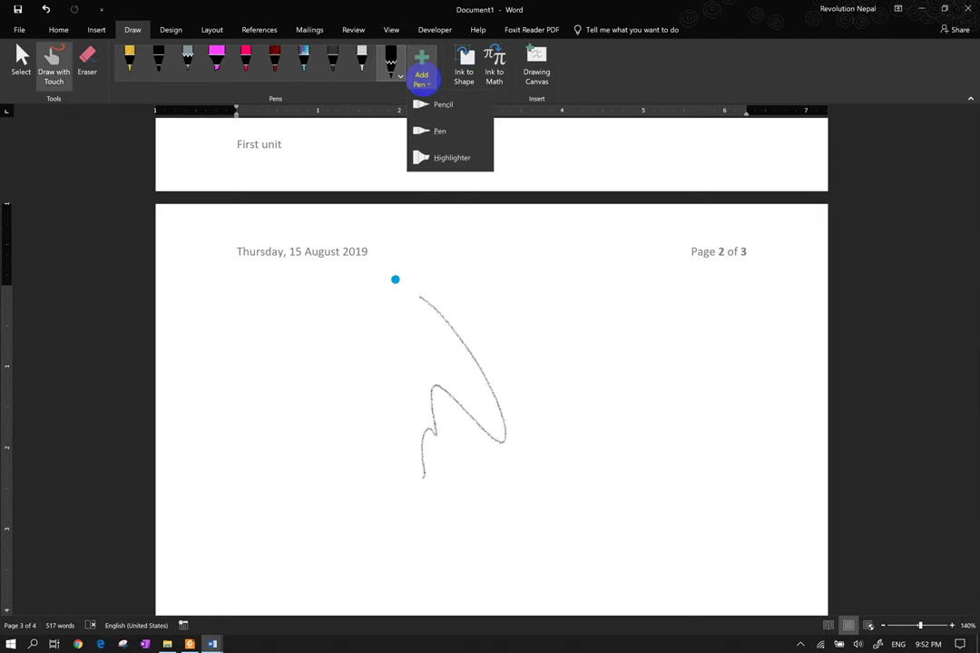
click(439, 131)
drag(308, 348, 236, 436)
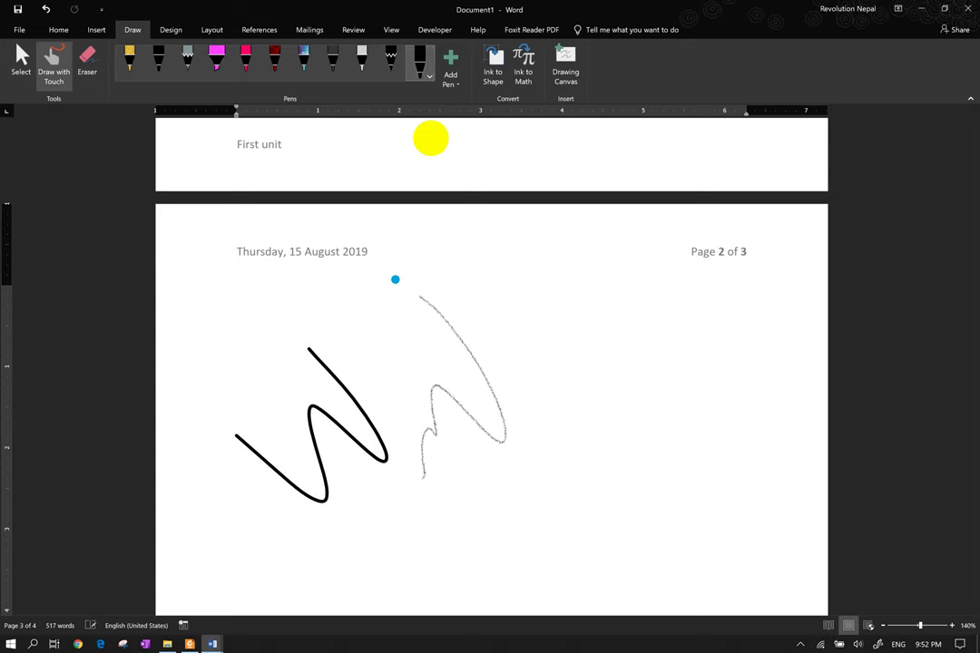
- Add a yellow highlighter and draw a thick stroke on the right
click(450, 74)
click(466, 158)
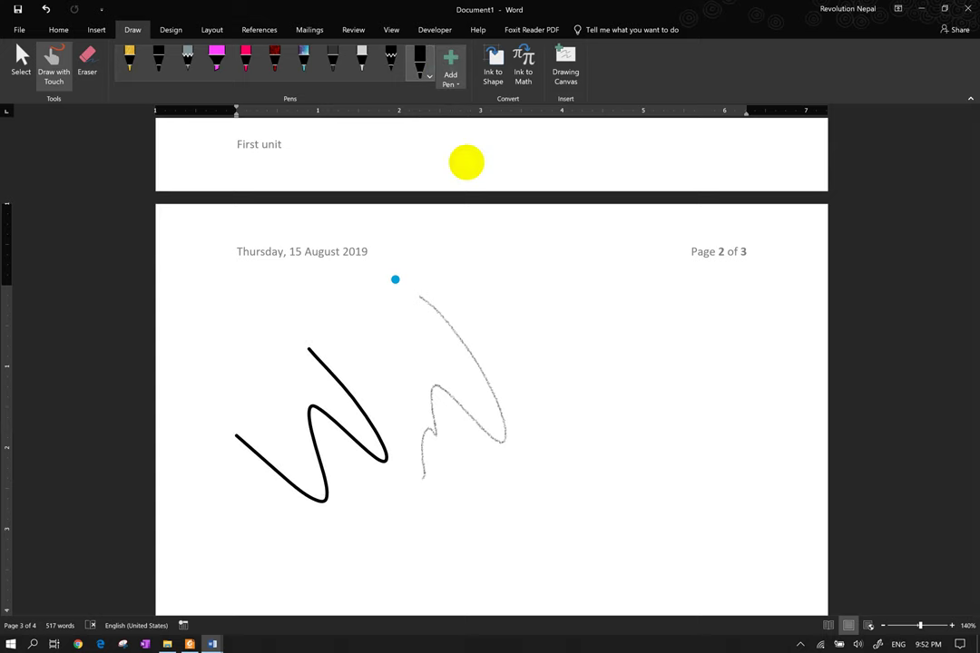
drag(666, 419, 512, 549)
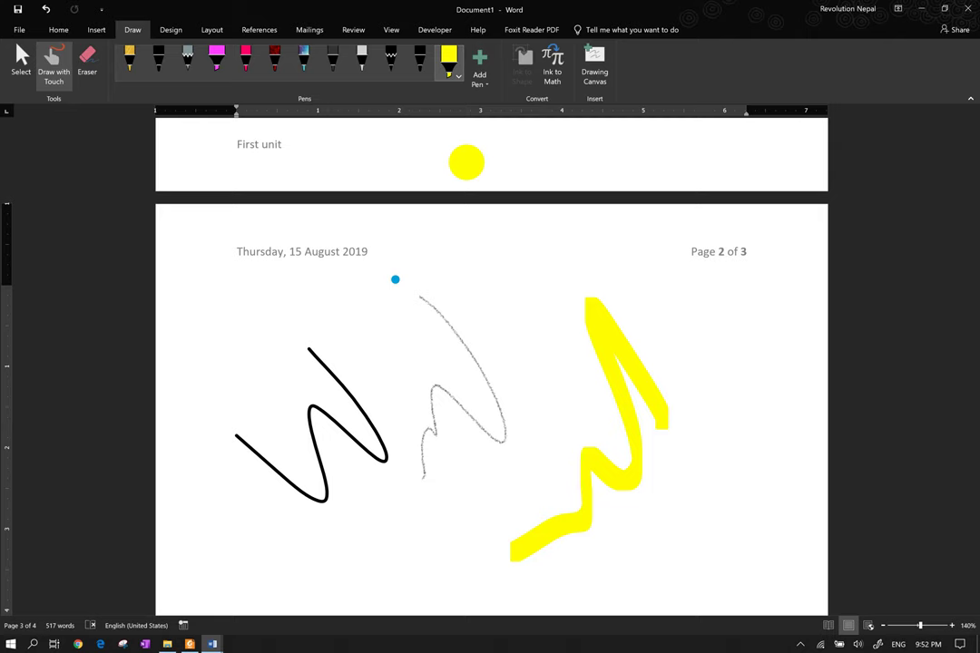
- Draw another yellow highlighter stroke on page 2
click(451, 65)
click(451, 65)
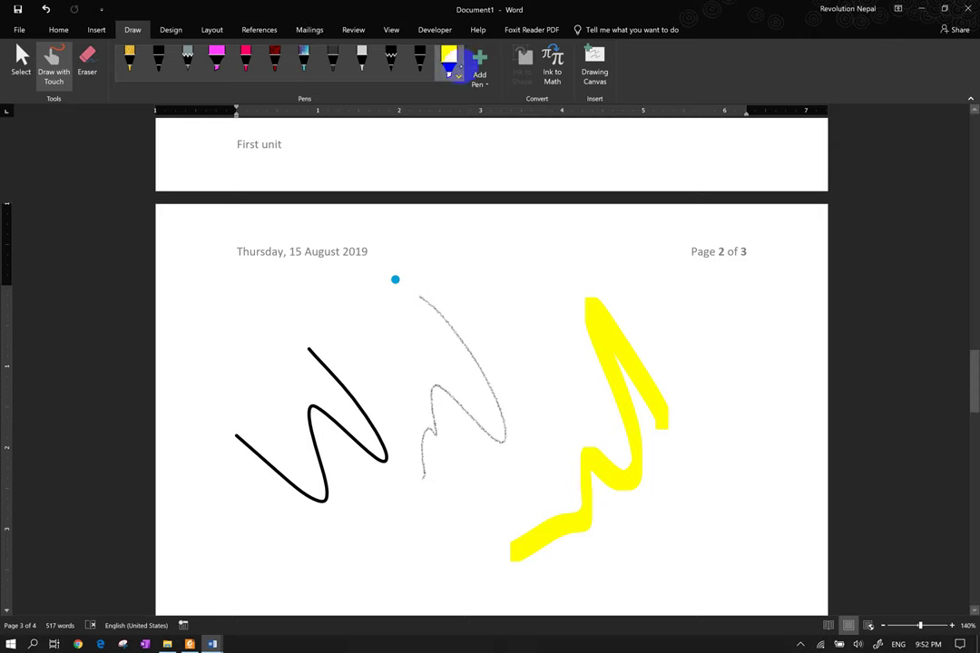
click(451, 67)
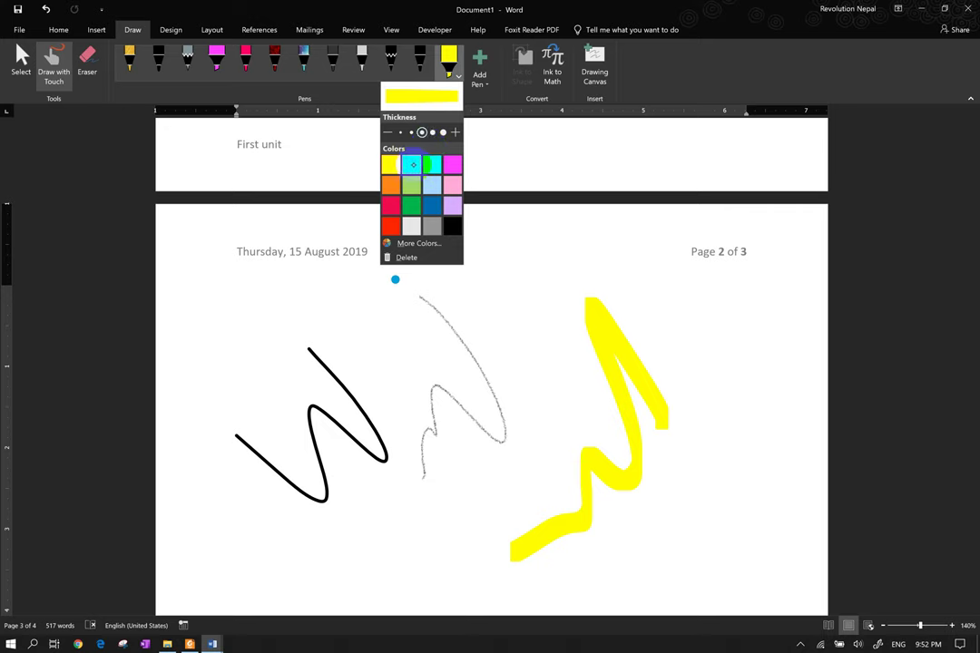
drag(481, 281, 541, 341)
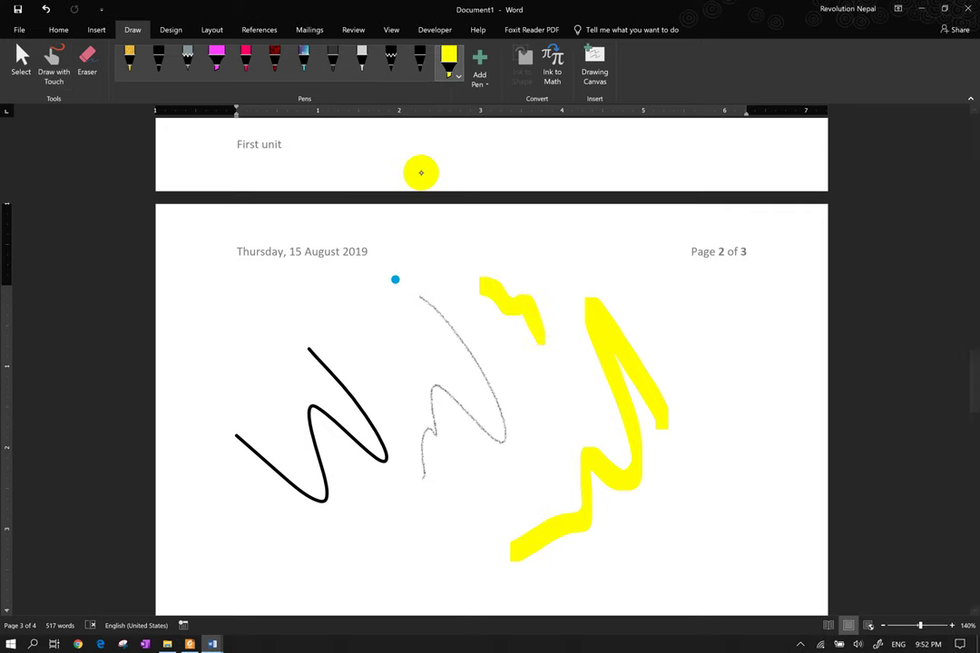
- Switch the highlighter to cyan, draw a stroke, then a thinner one near the top
click(450, 68)
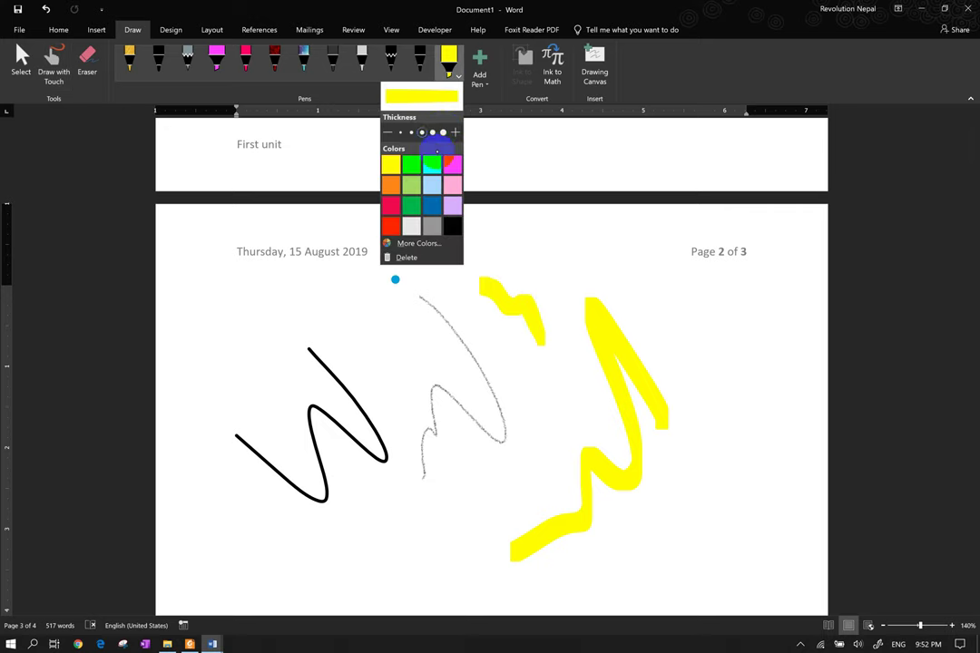
click(431, 163)
drag(477, 313, 558, 395)
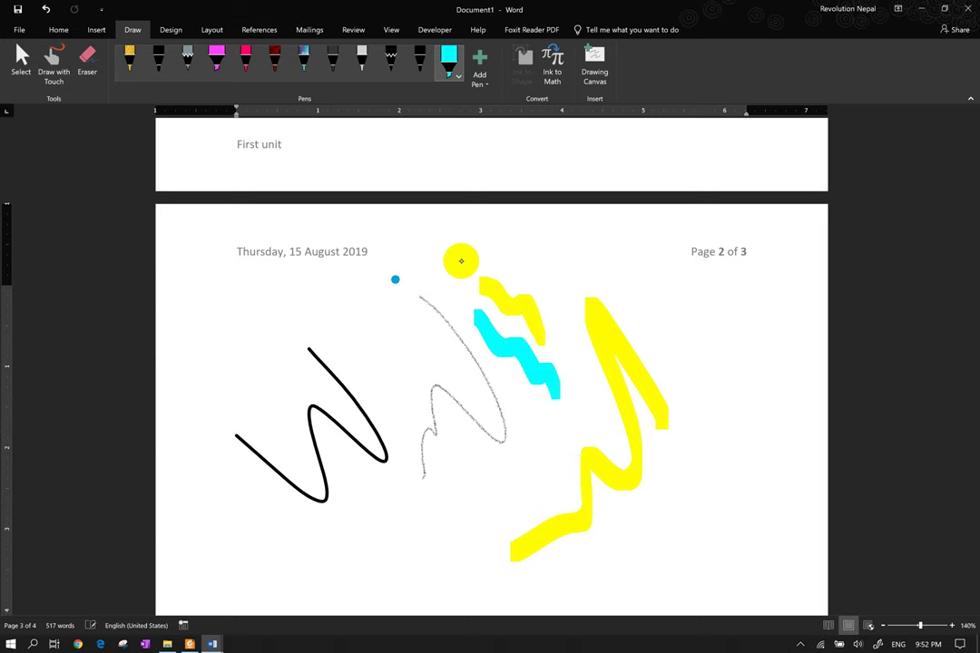
click(450, 68)
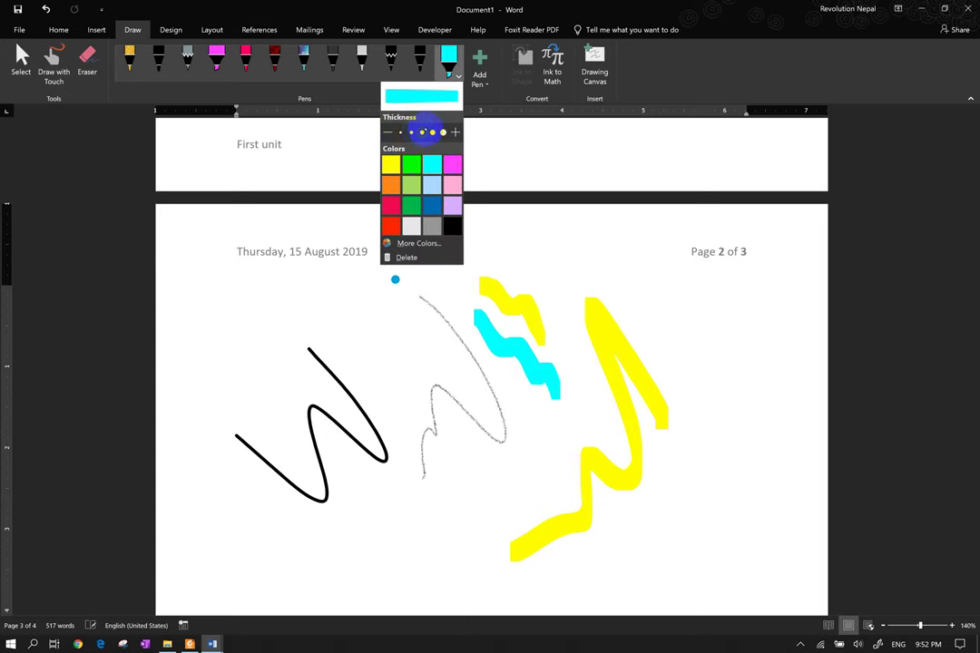
click(411, 132)
drag(522, 245, 580, 296)
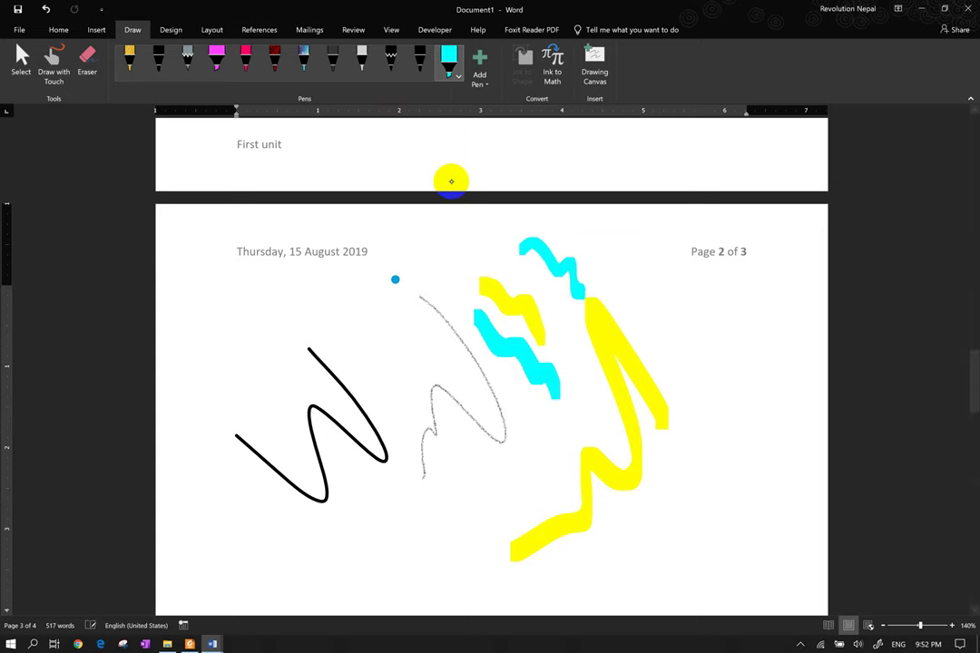
- Raise the highlighter thickness three steps and draw a thick cyan stroke across the lower page
click(449, 60)
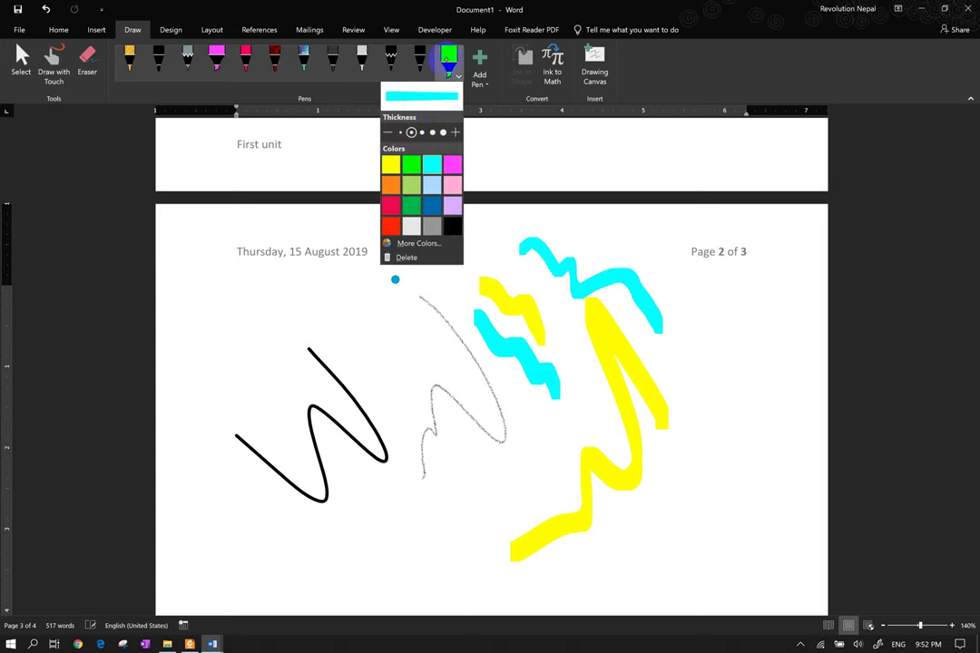
click(400, 133)
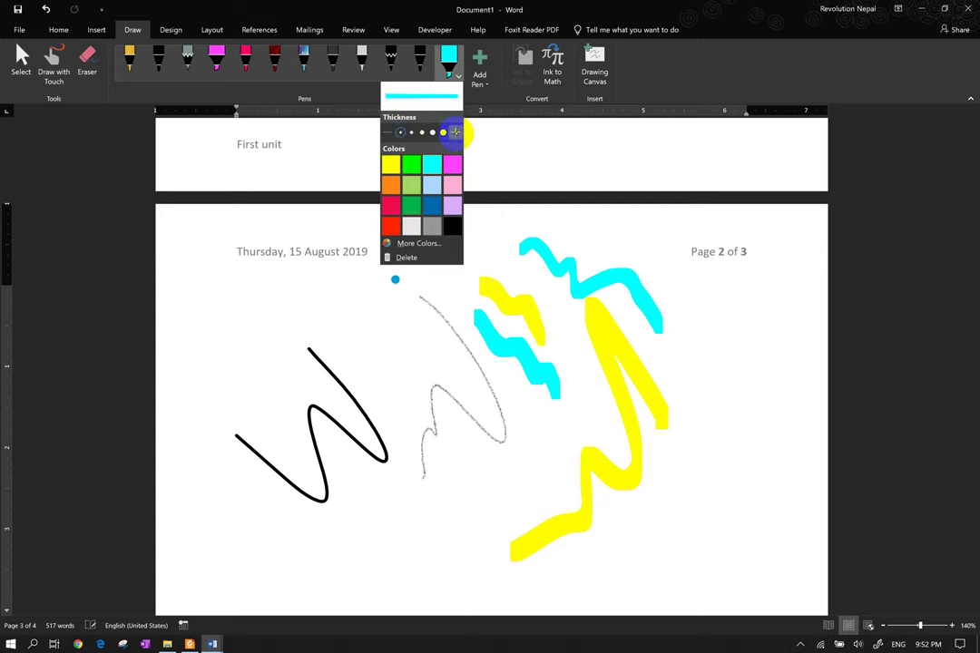
click(455, 132)
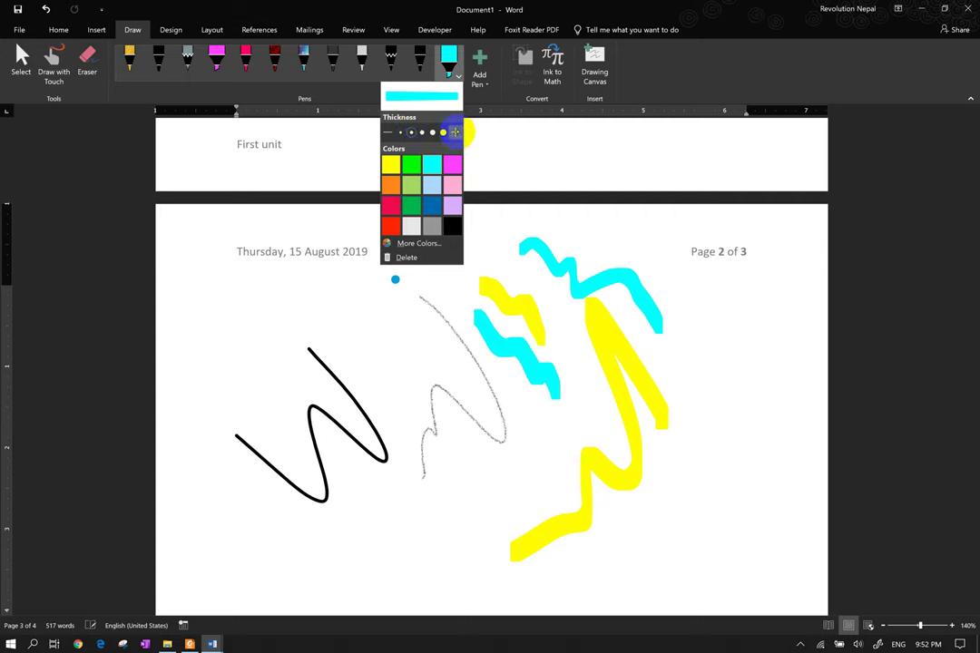
click(454, 133)
click(455, 133)
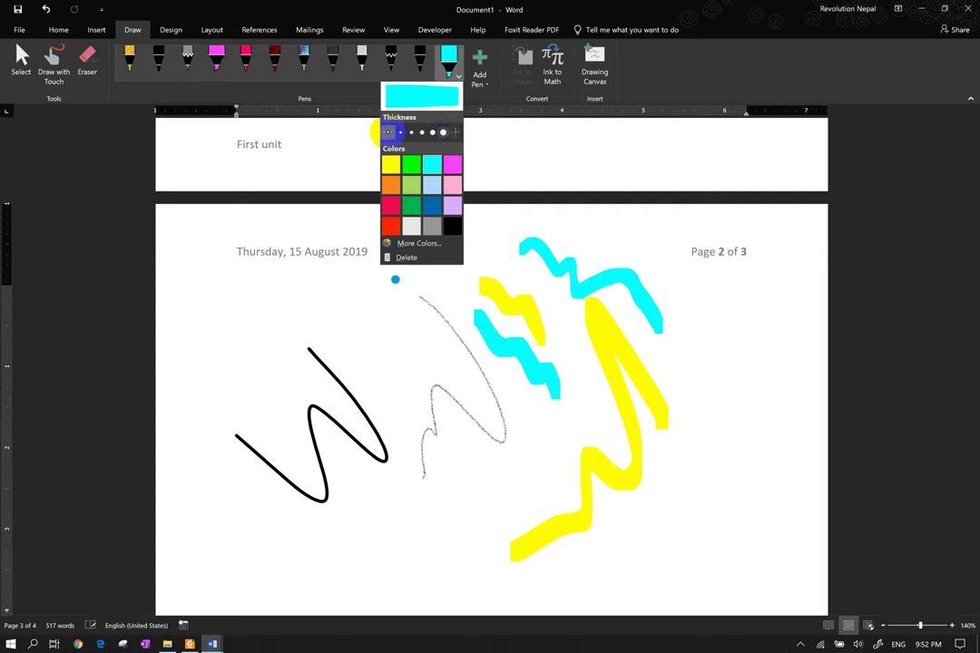
drag(470, 485, 594, 463)
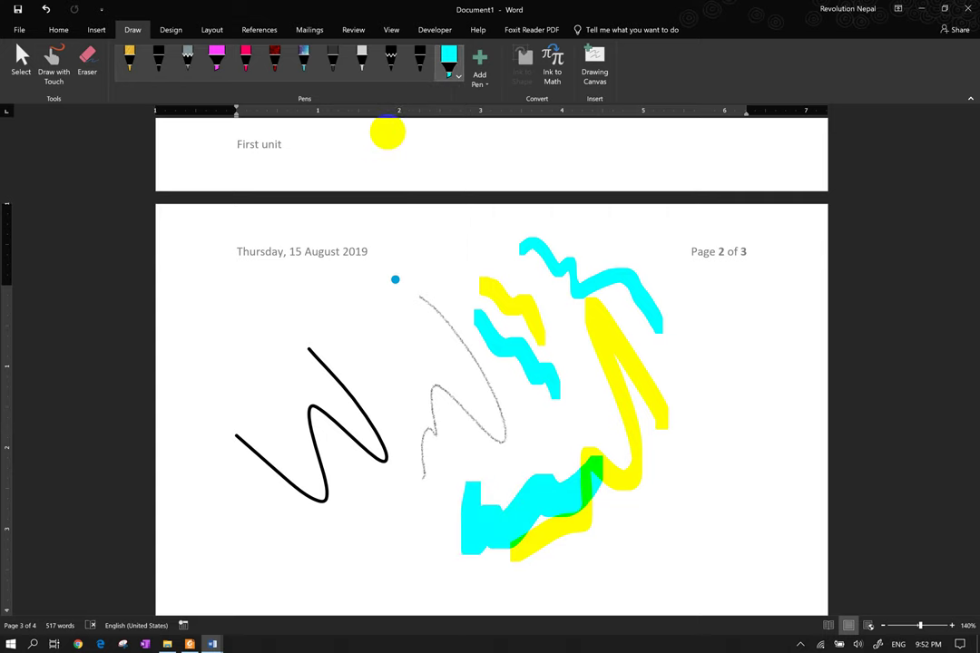
- Draw a thick cyan stroke down the left side of page 2 without adding a new pen
click(451, 66)
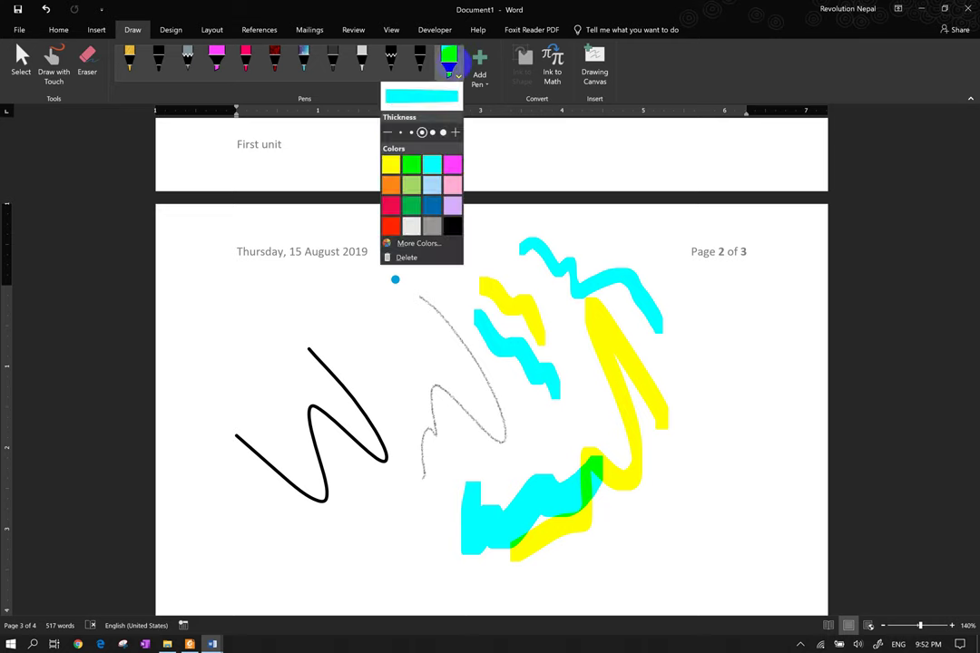
click(479, 71)
click(479, 71)
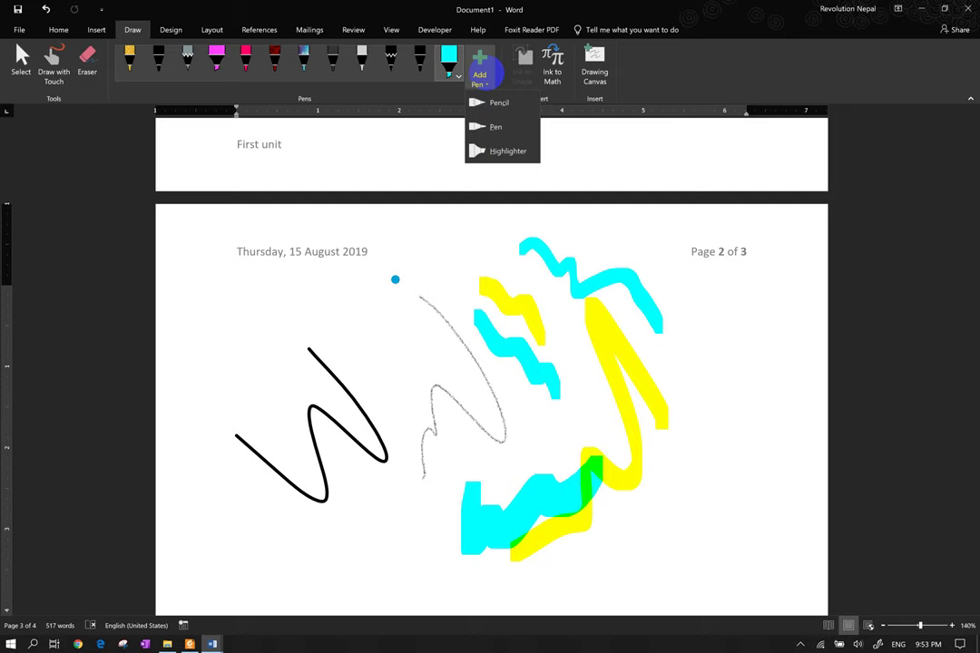
click(482, 73)
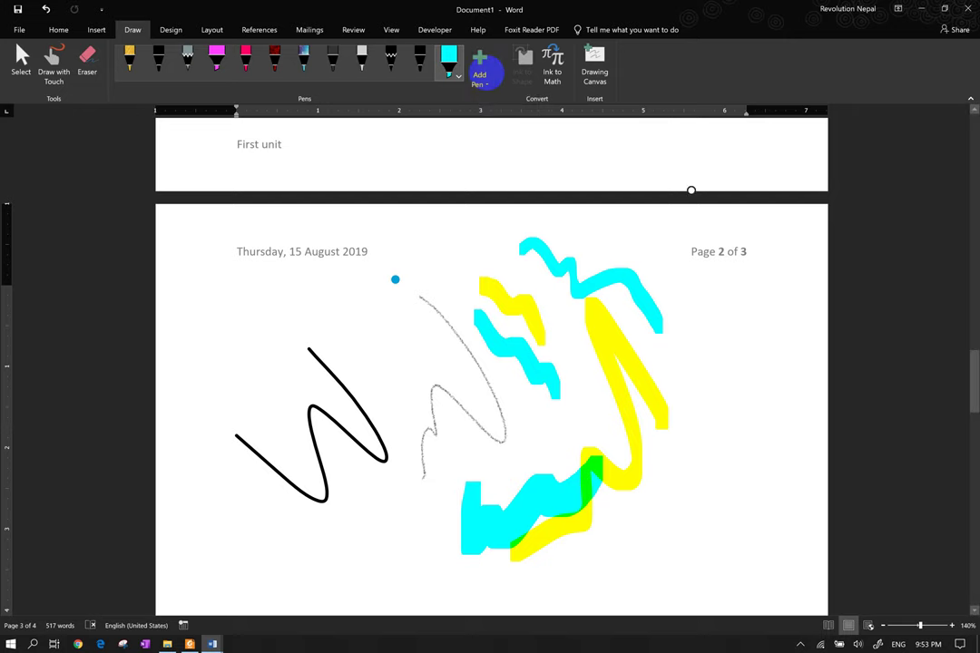
drag(172, 304, 231, 467)
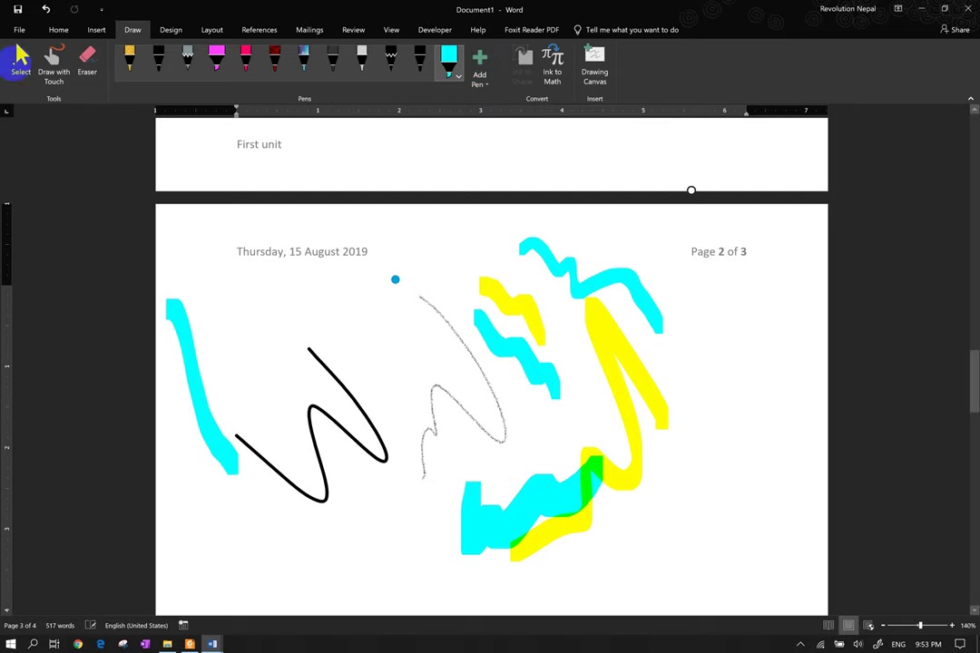
- Stop inking with Select and scroll up to the blank area below the paragraph before 'First unit'
click(21, 56)
scroll(171, 234, up, 1)
scroll(171, 234, up, 3)
scroll(251, 197, down, 3)
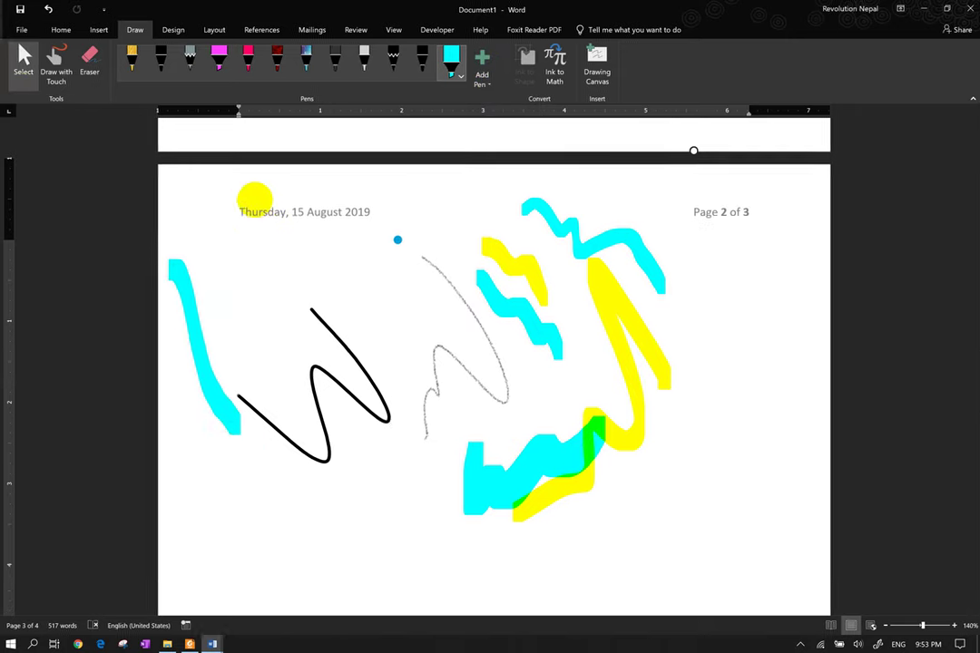
scroll(348, 508, up, 2)
scroll(348, 490, up, 6)
scroll(347, 463, down, 1)
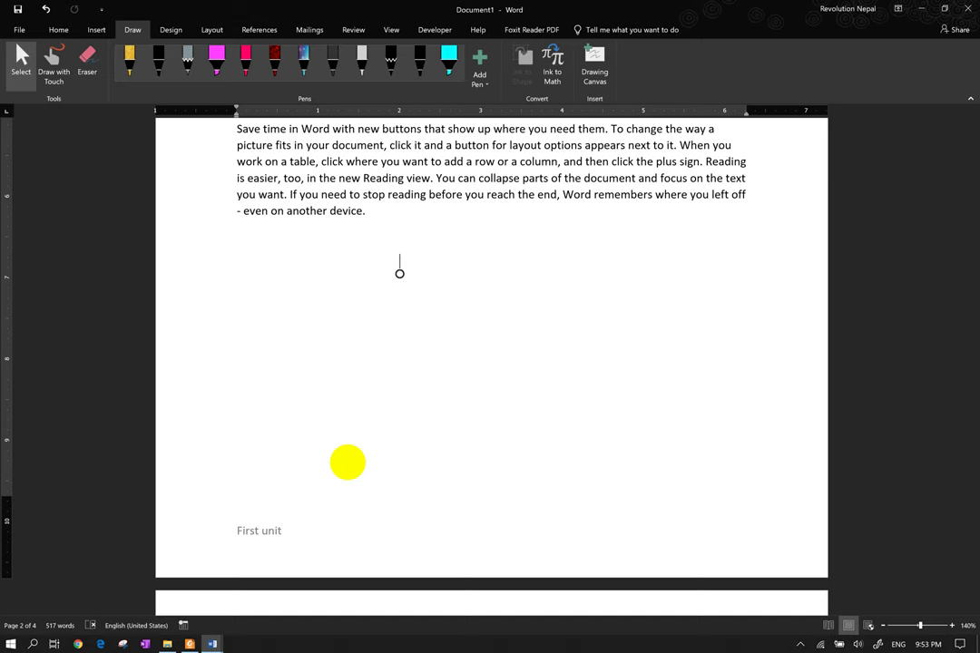
- Open Ink to Math and handwrite (a+b)² = a²+2ab+b², erasing and redoing the superscript after b
click(552, 61)
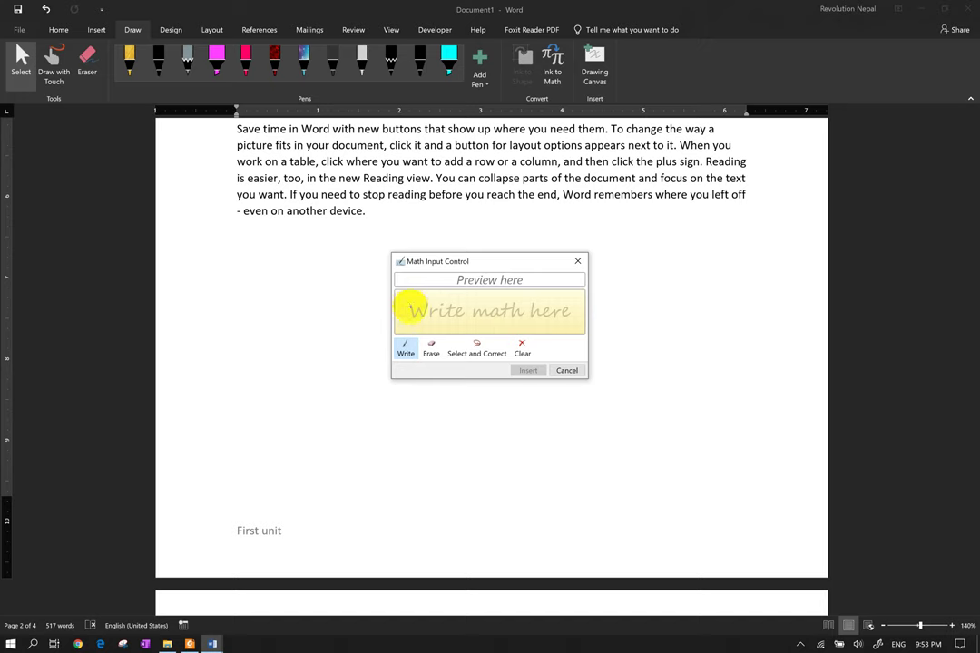
mouse_move(410, 308)
mouse_down()
mouse_move(417, 320)
mouse_move(415, 299)
mouse_move(453, 324)
mouse_move(471, 307)
mouse_up()
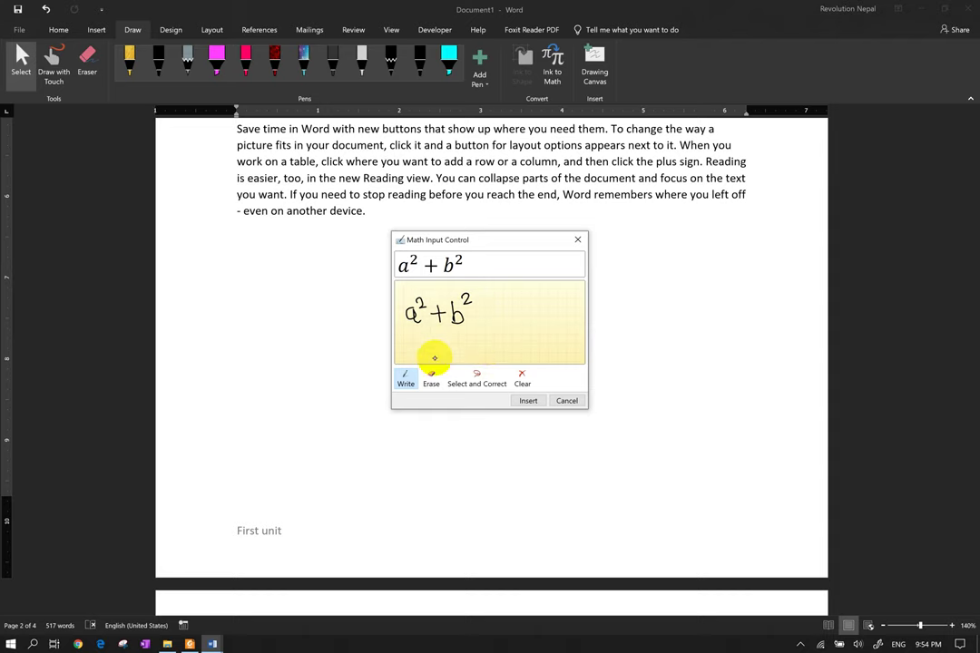
click(431, 378)
mouse_move(465, 295)
mouse_down()
mouse_move(471, 302)
mouse_move(399, 321)
mouse_up()
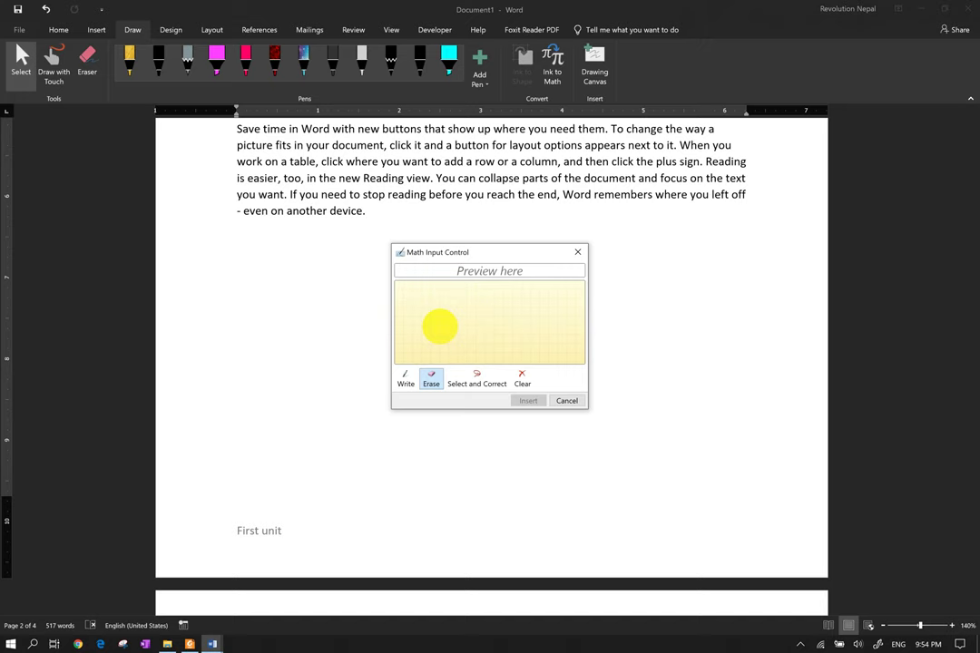
click(406, 379)
mouse_move(410, 310)
mouse_down()
mouse_move(408, 331)
mouse_move(471, 317)
mouse_move(479, 306)
mouse_move(512, 321)
mouse_move(519, 306)
mouse_move(535, 310)
mouse_move(527, 319)
mouse_move(582, 305)
mouse_move(574, 313)
mouse_move(587, 315)
mouse_move(605, 297)
mouse_up()
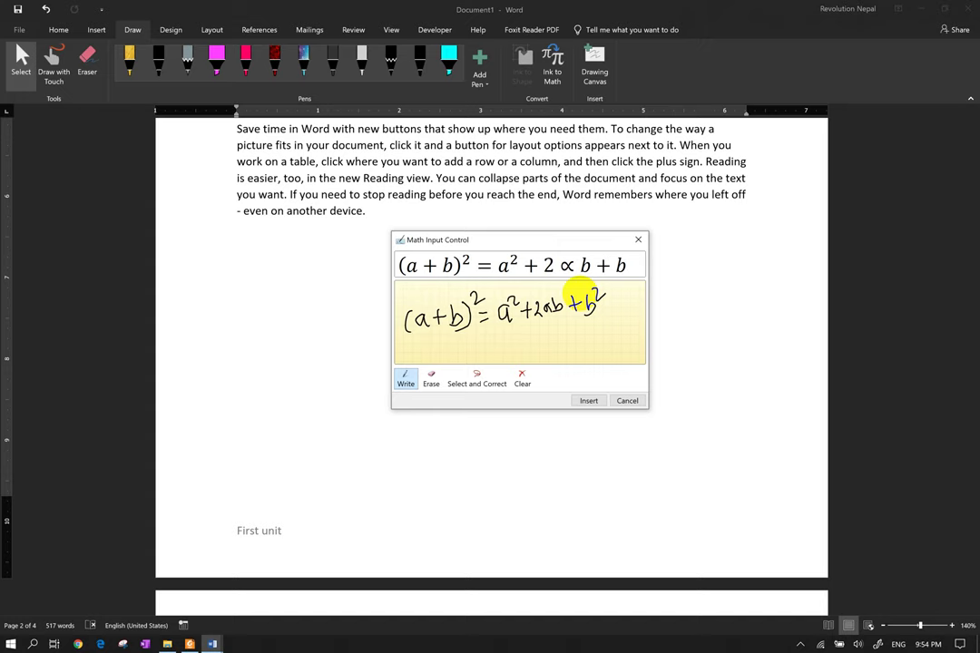
- Erase and rewrite the misread 2ab term until the preview reads (a + b)² = a² + 2ab + b²
click(432, 376)
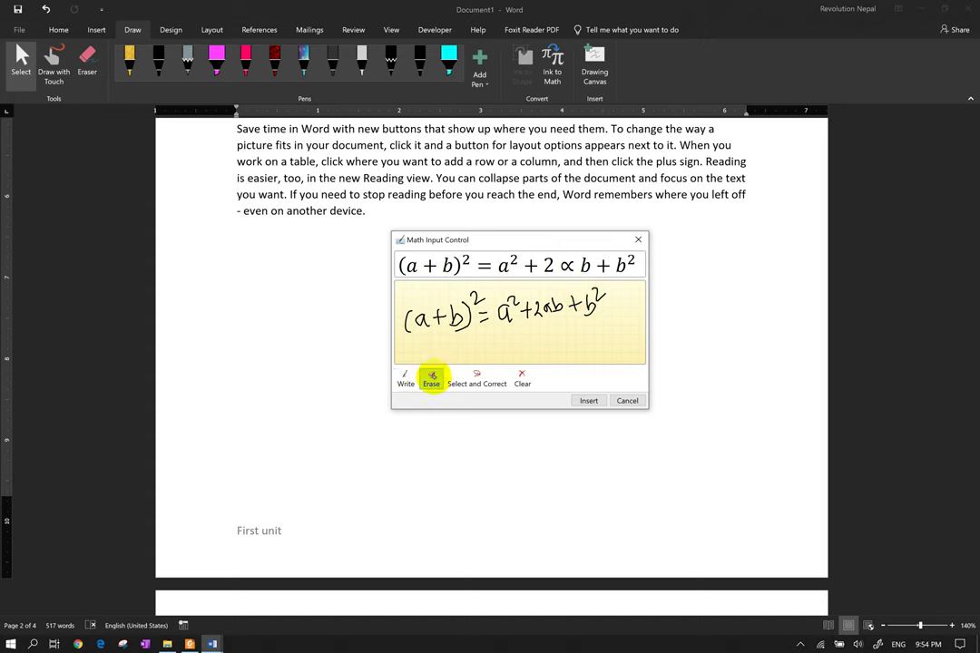
drag(545, 306, 551, 308)
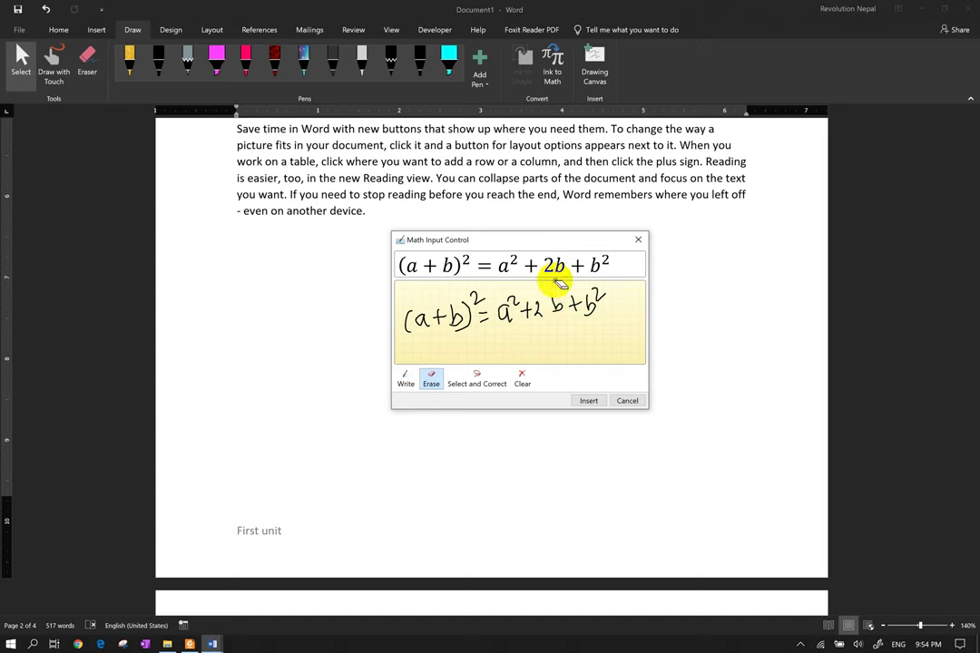
click(405, 379)
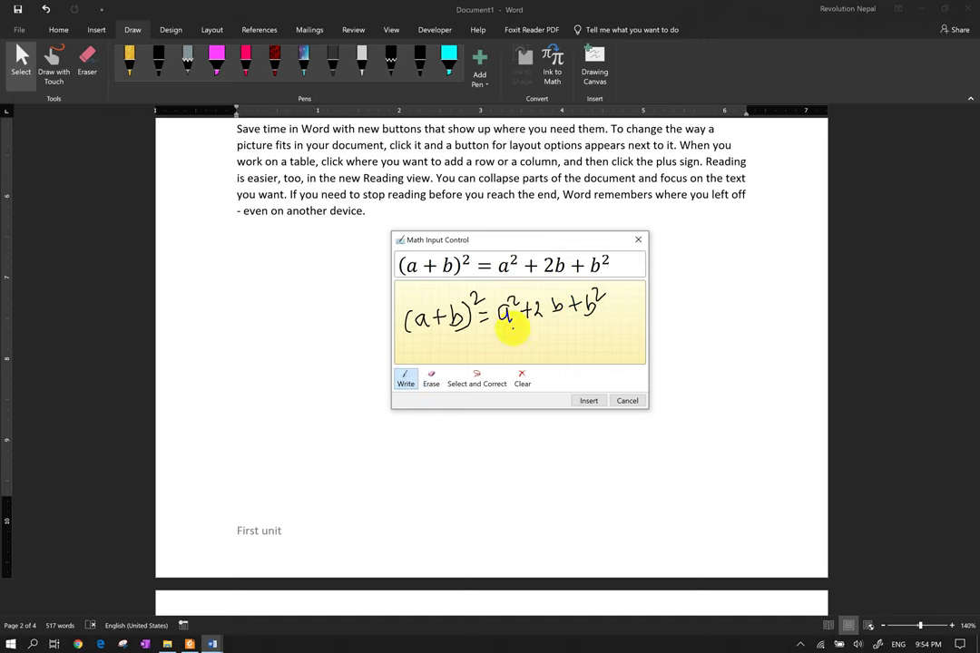
drag(553, 308, 547, 311)
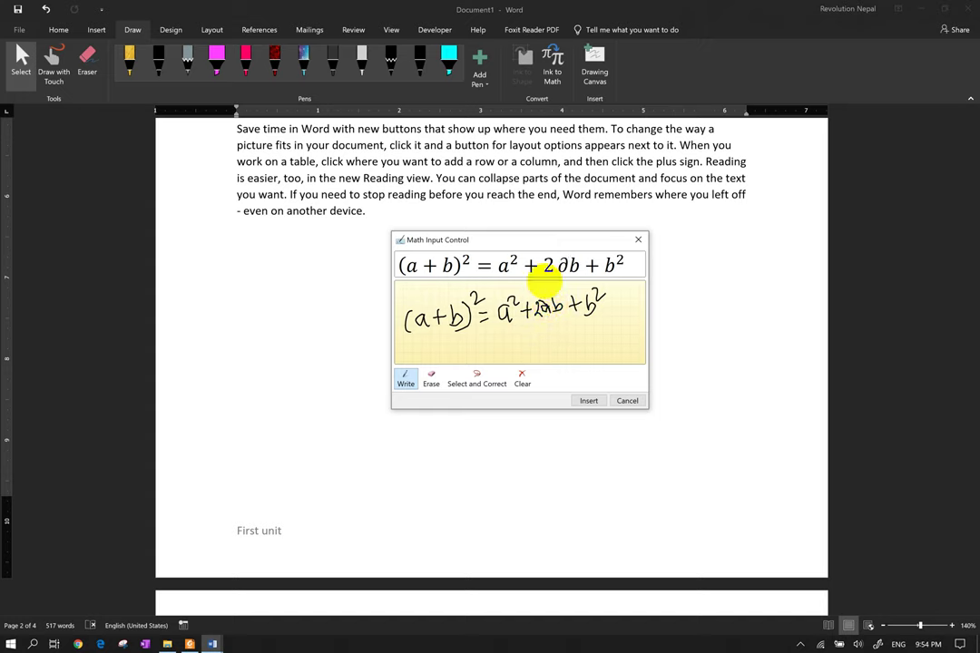
click(431, 378)
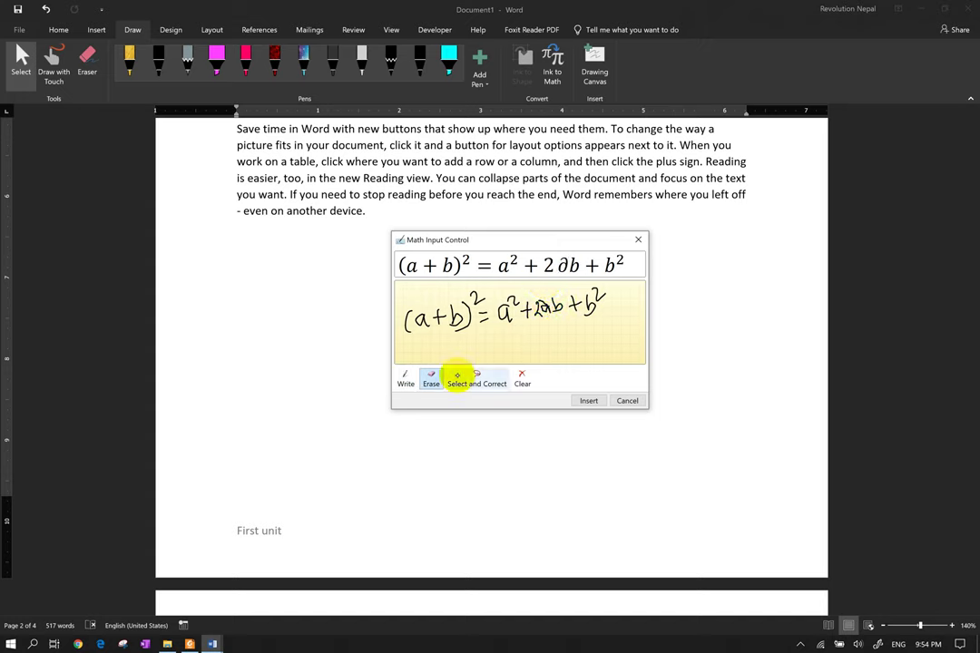
mouse_move(547, 319)
mouse_down()
mouse_move(562, 315)
mouse_move(558, 304)
mouse_up()
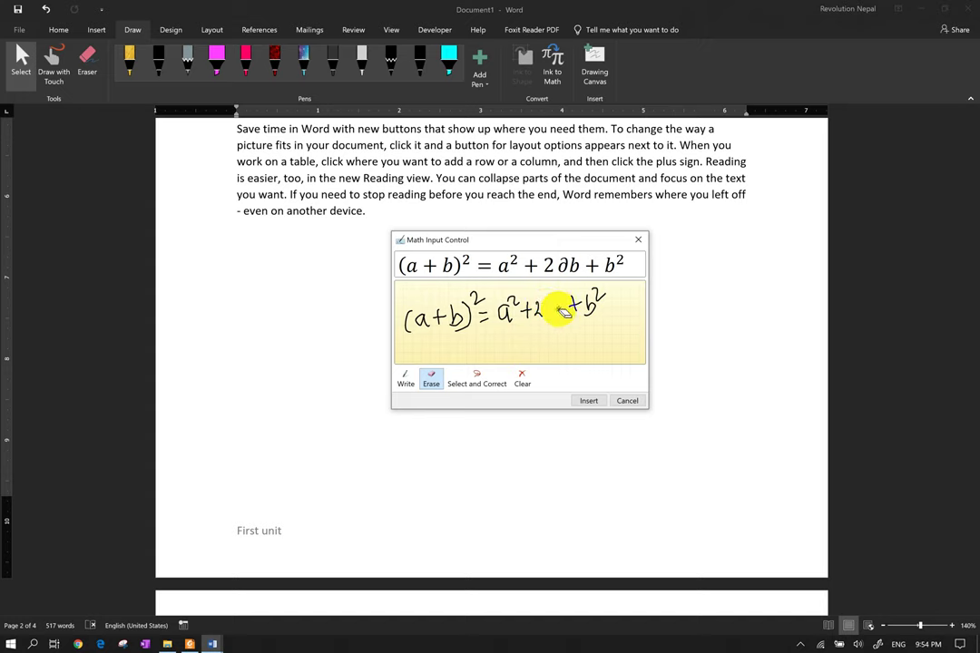
click(406, 377)
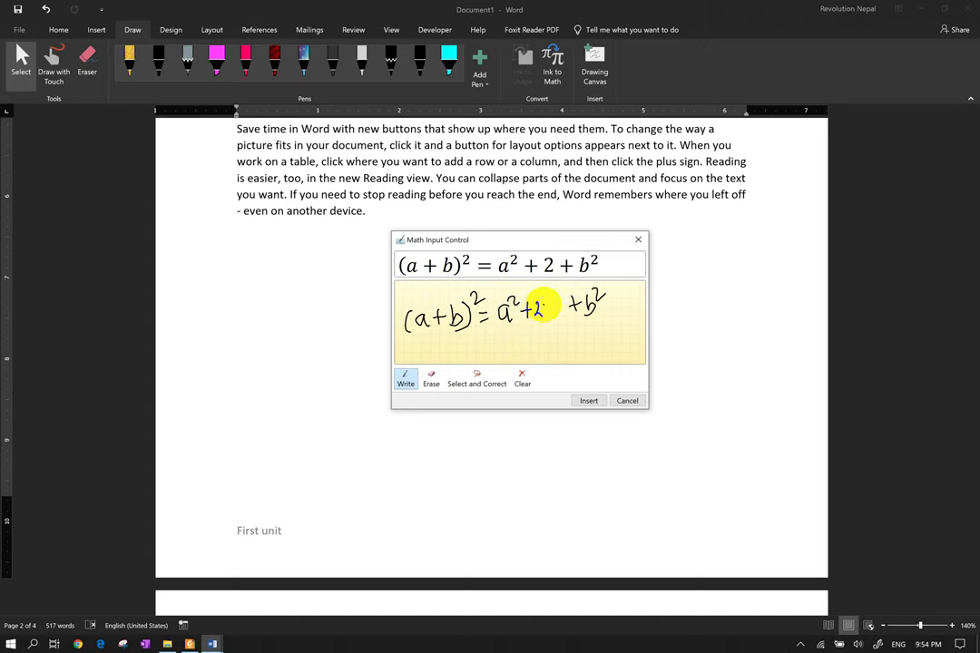
mouse_move(536, 308)
mouse_down()
mouse_move(552, 306)
mouse_move(542, 305)
mouse_up()
click(431, 376)
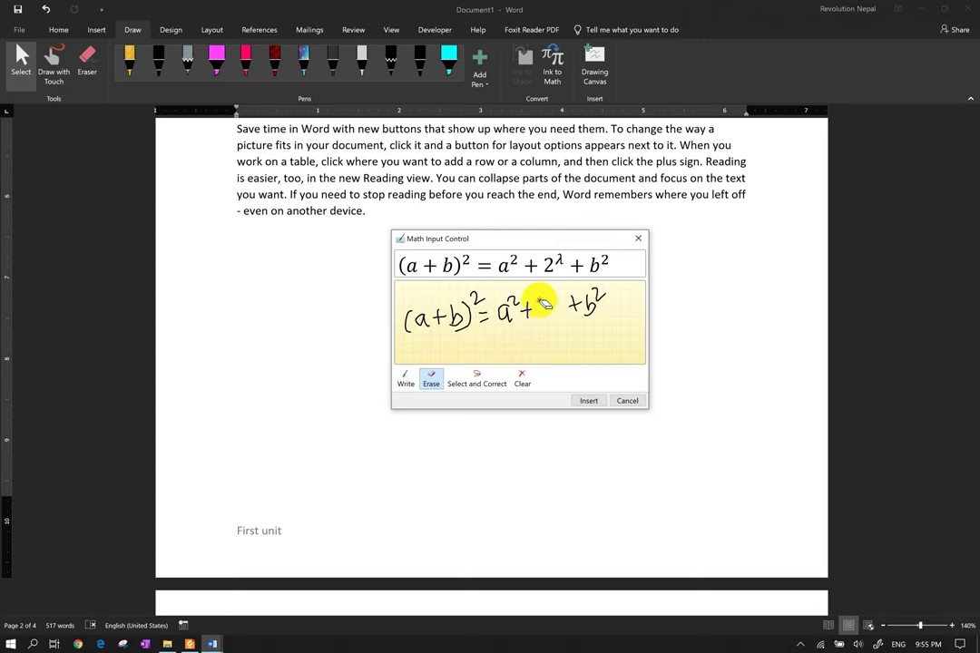
click(406, 377)
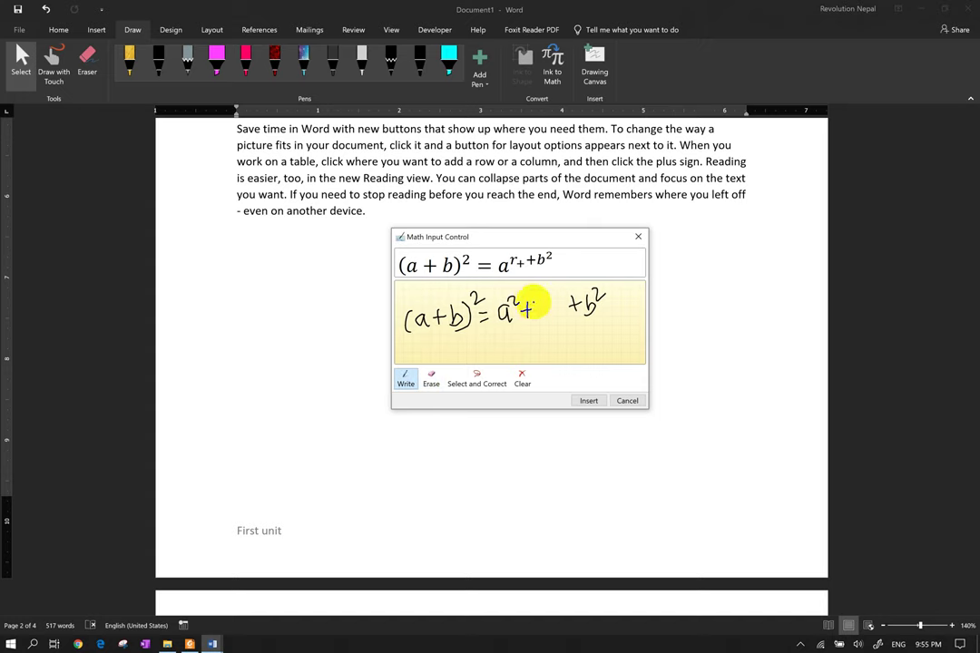
drag(533, 304, 550, 315)
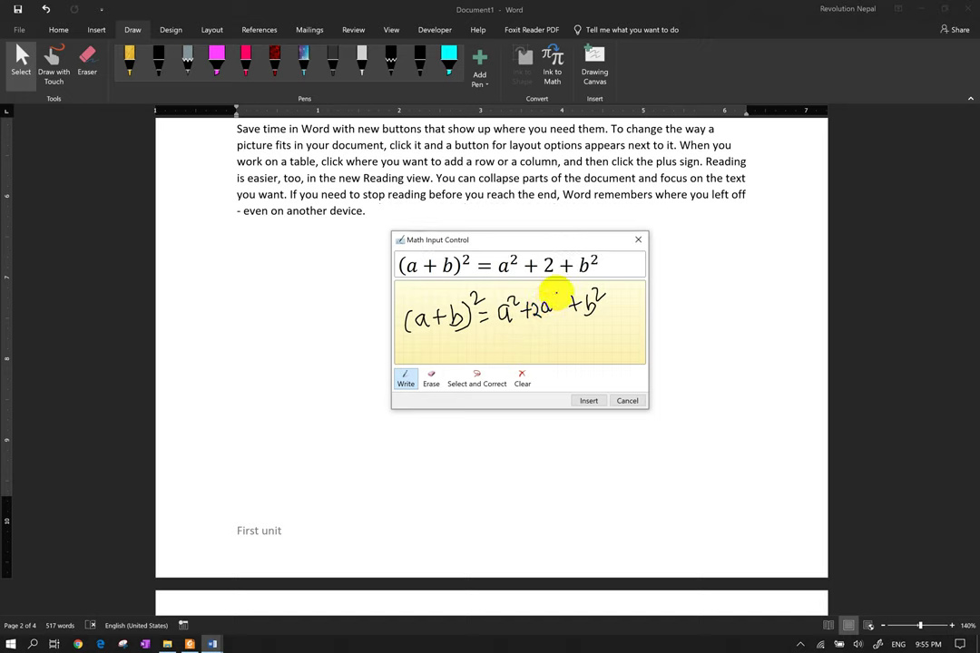
drag(557, 298, 564, 311)
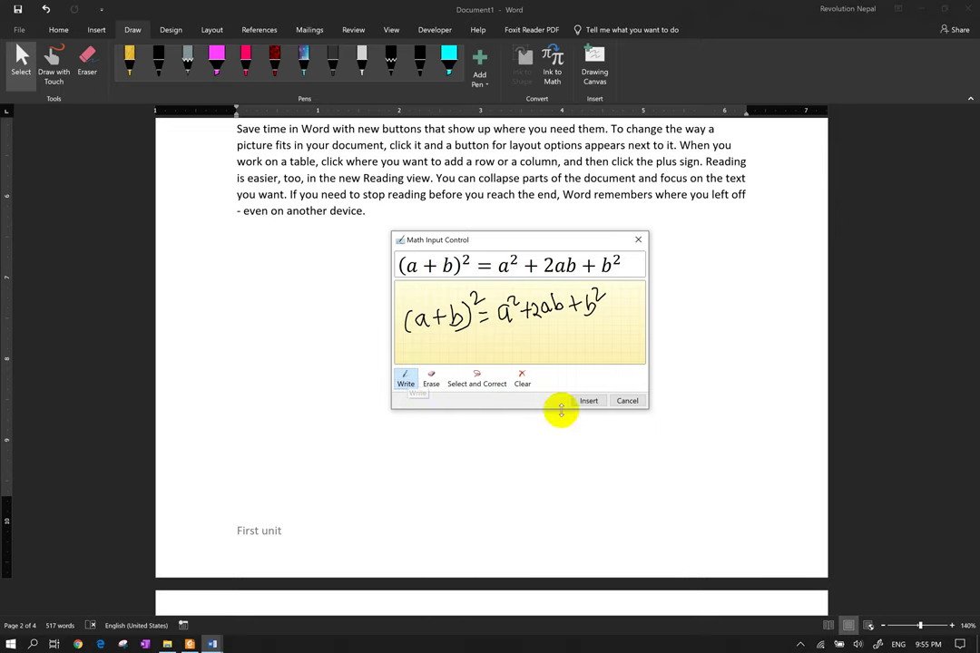
- Insert the recognised equation into the document and place the cursor after a² in it
click(589, 400)
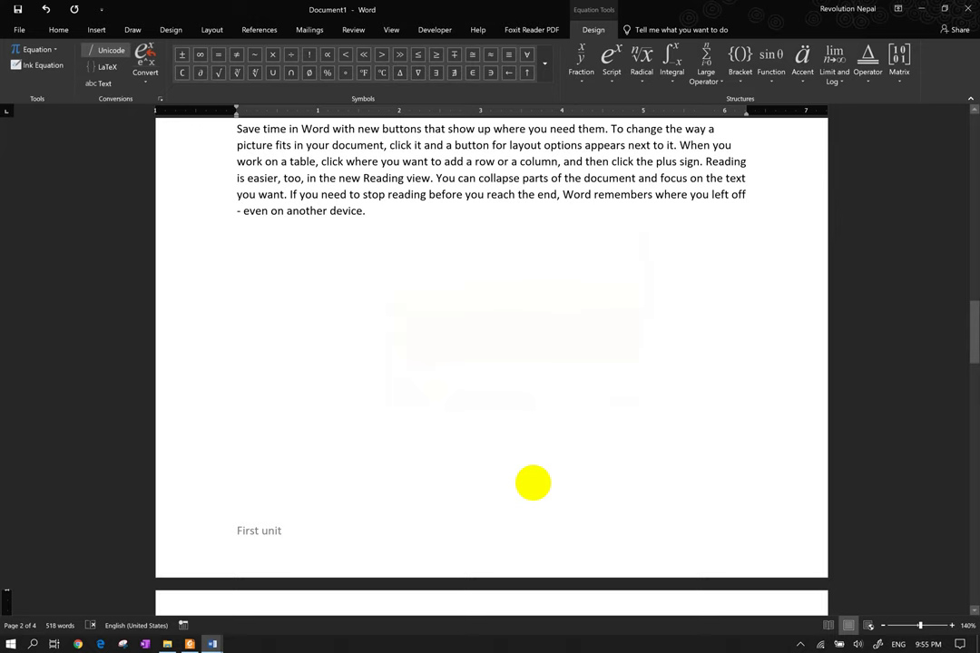
scroll(533, 483, down, 3)
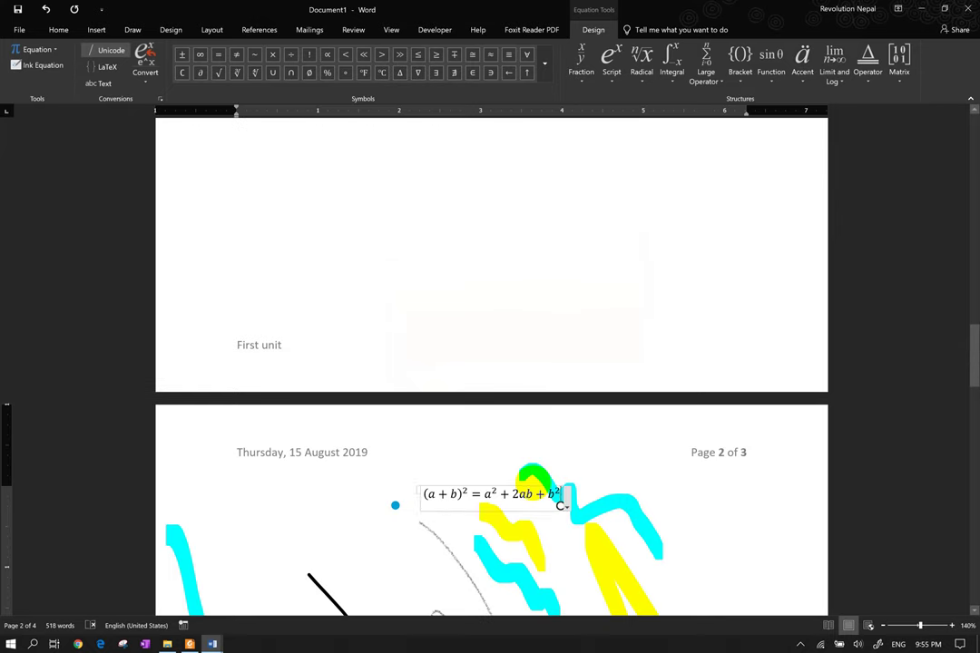
click(498, 505)
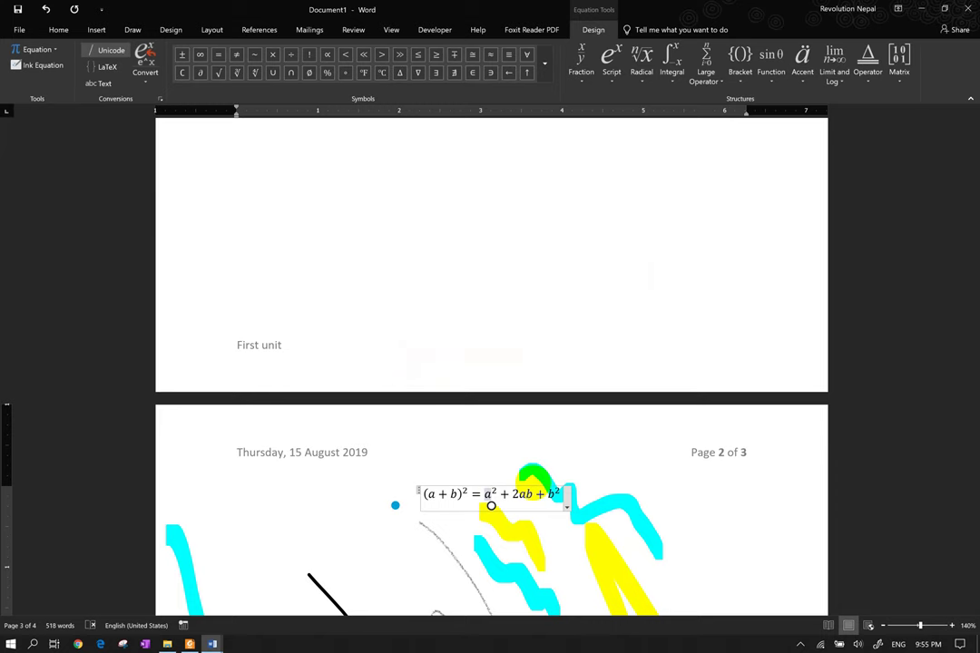
- Expand and collapse the Equation Tools basic math Symbols gallery, then click after a
click(544, 63)
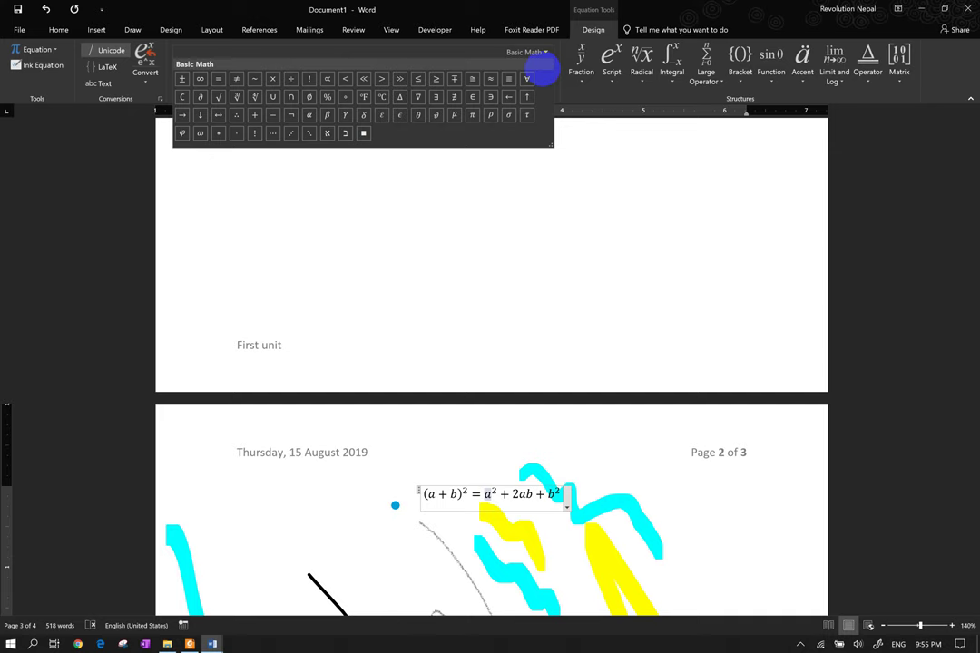
click(543, 65)
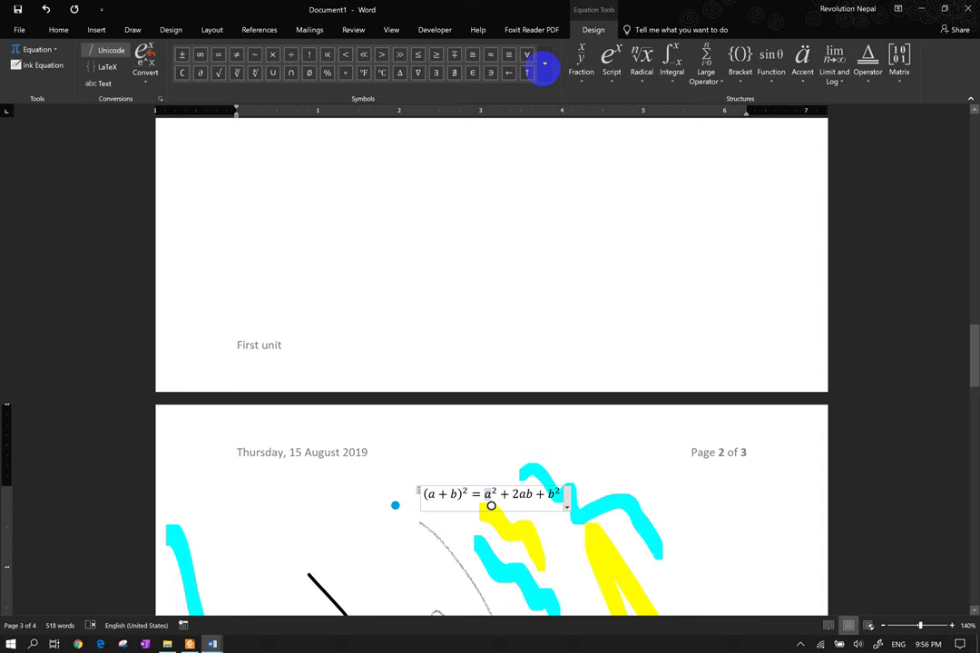
click(491, 505)
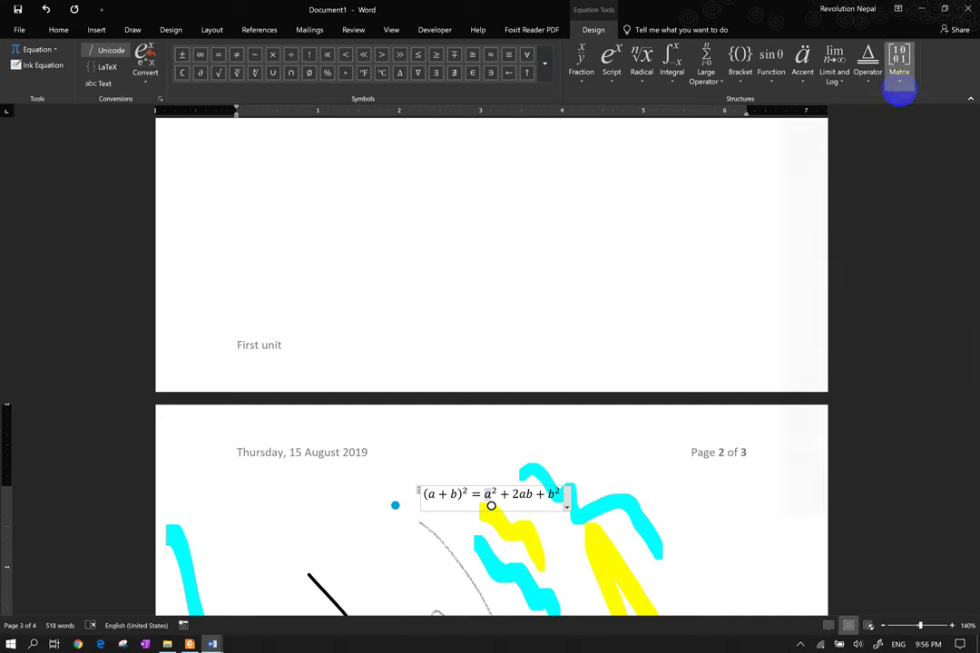
- Browse the Matrix, Operator, Limit and Log, Function and Bracket equation structure galleries
click(898, 88)
click(861, 84)
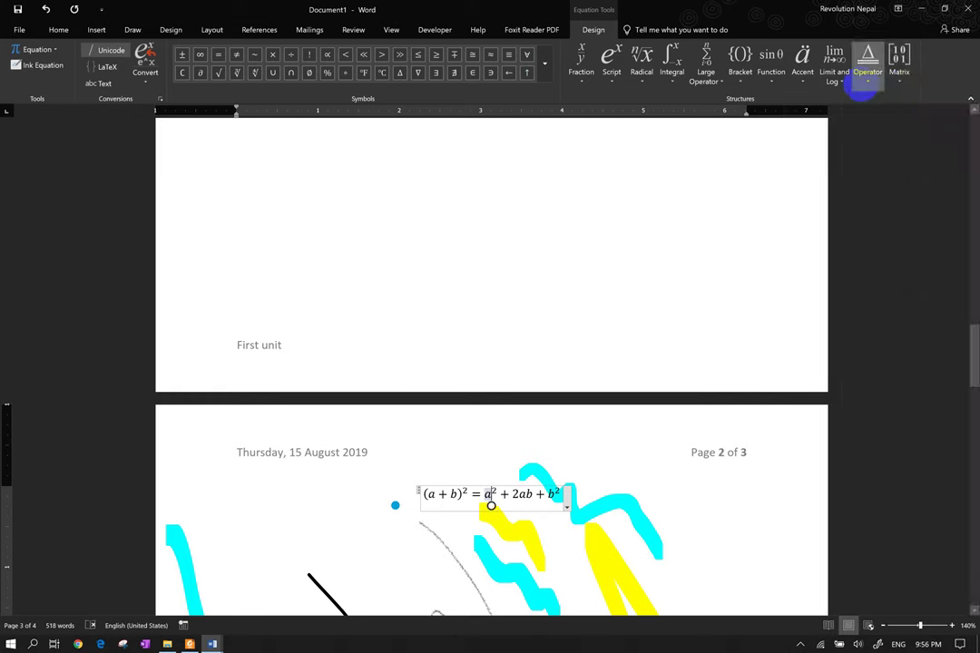
click(831, 84)
click(831, 83)
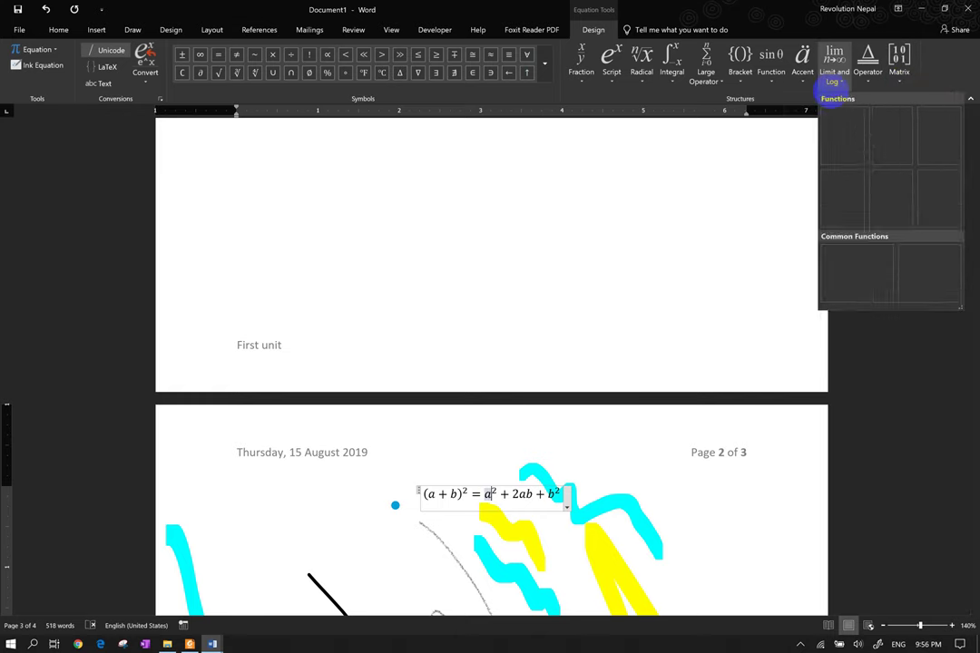
click(802, 81)
click(804, 82)
click(769, 82)
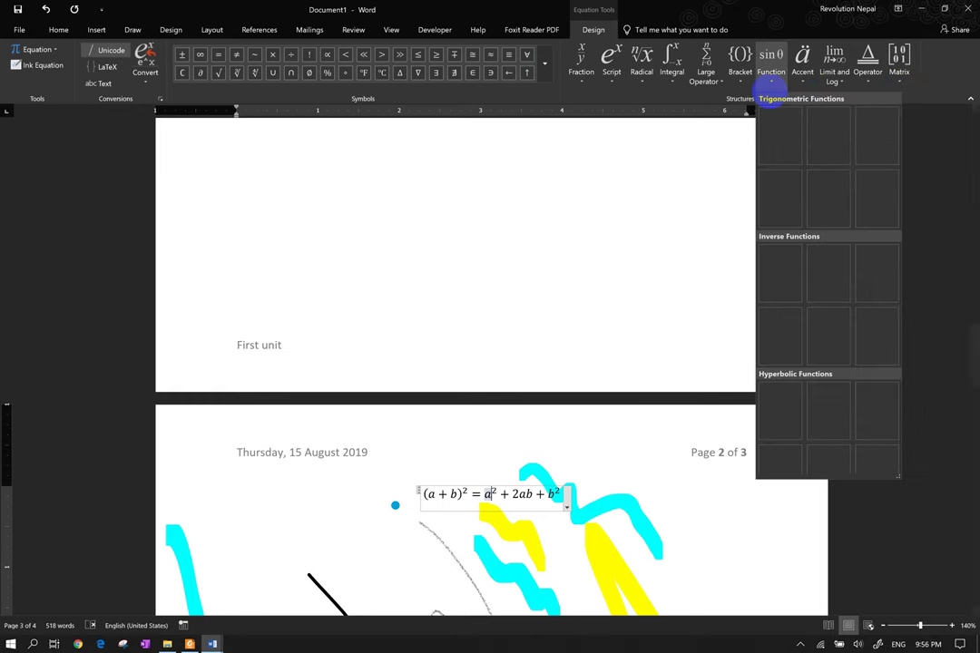
click(740, 86)
click(740, 87)
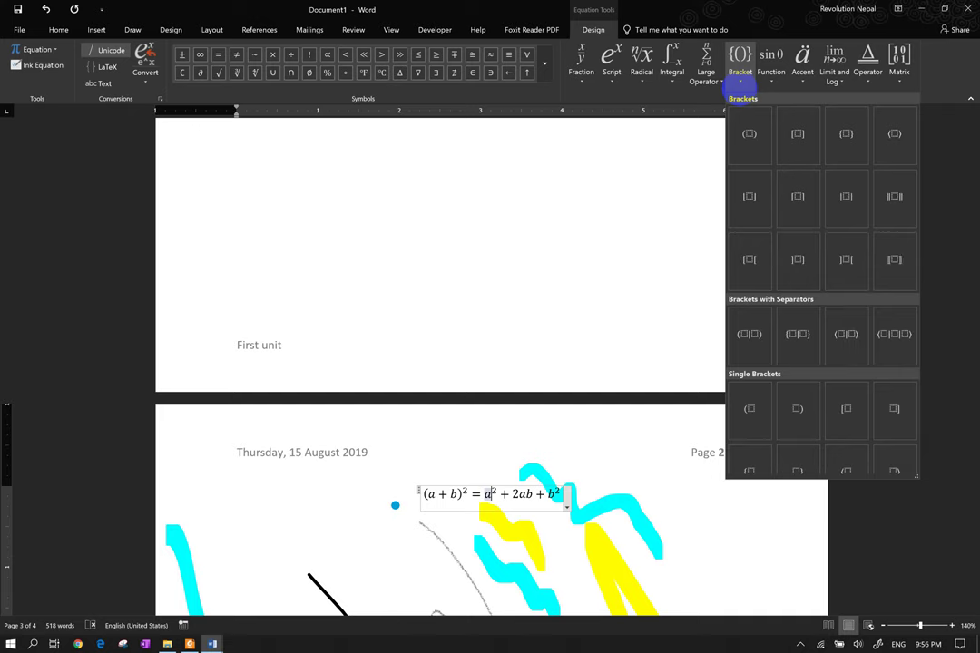
- Return to the Draw tab, select the whole (a+b)² equation on page 2 and delete it
click(132, 29)
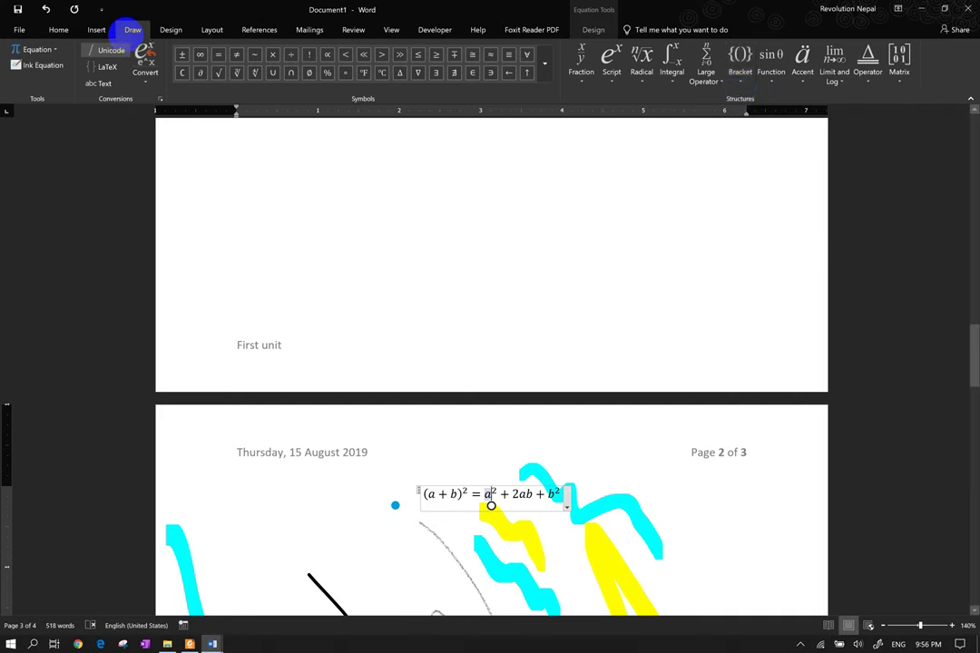
click(131, 29)
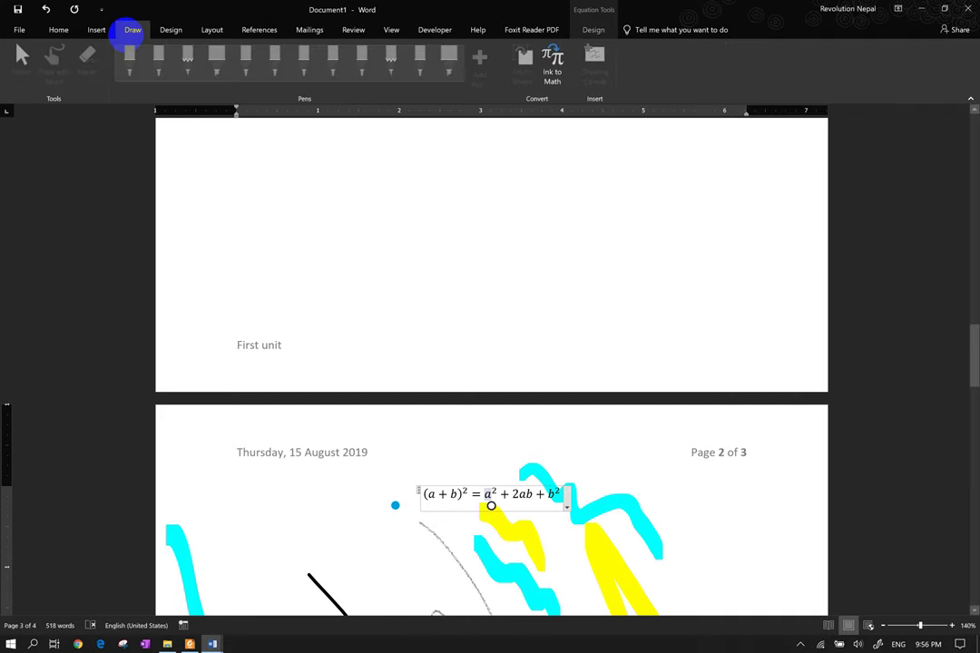
double_click(491, 505)
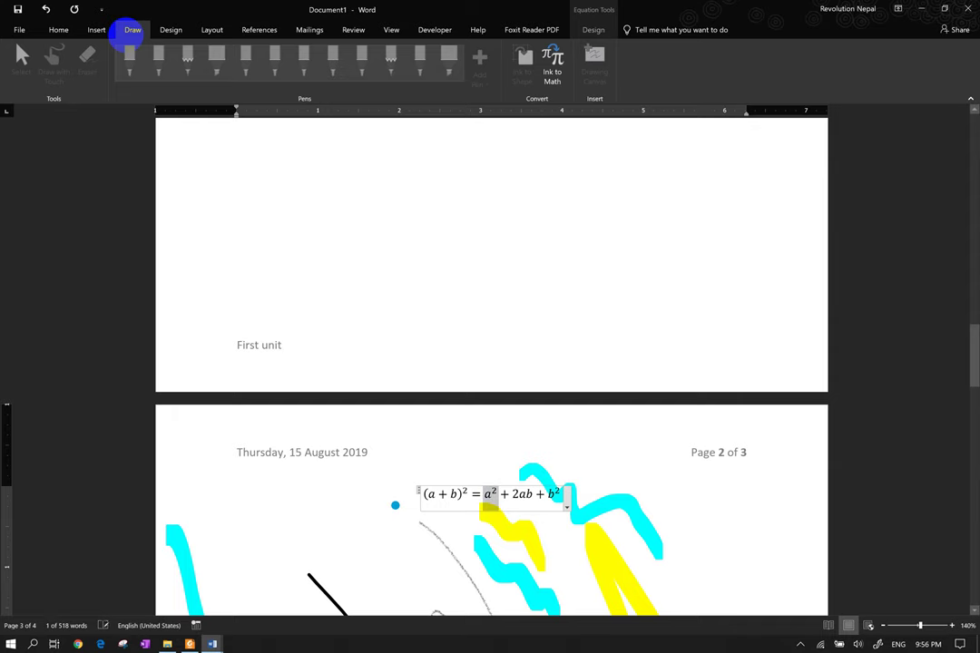
click(417, 492)
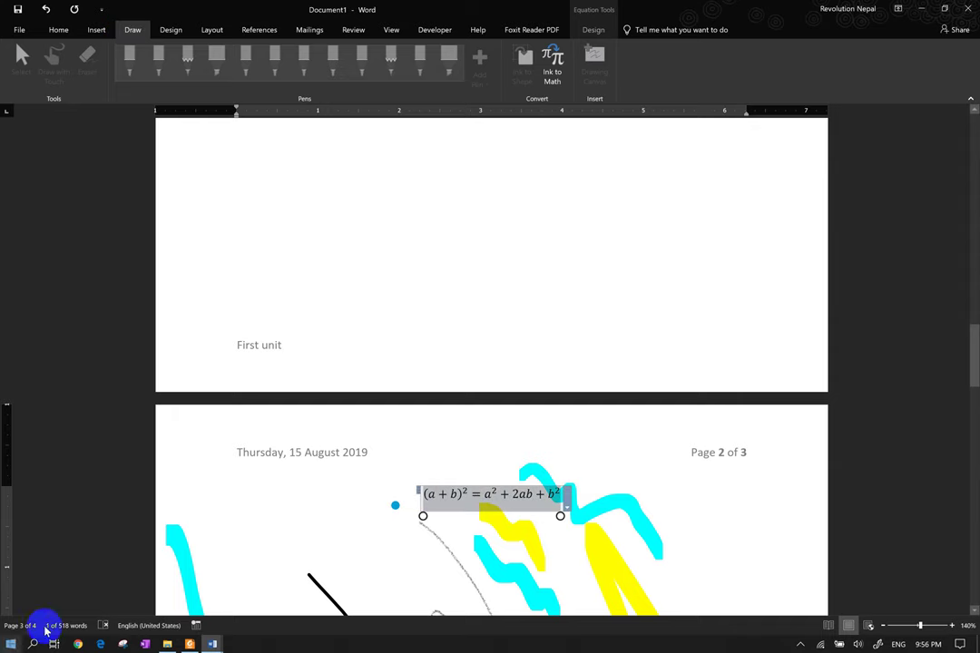
click(301, 576)
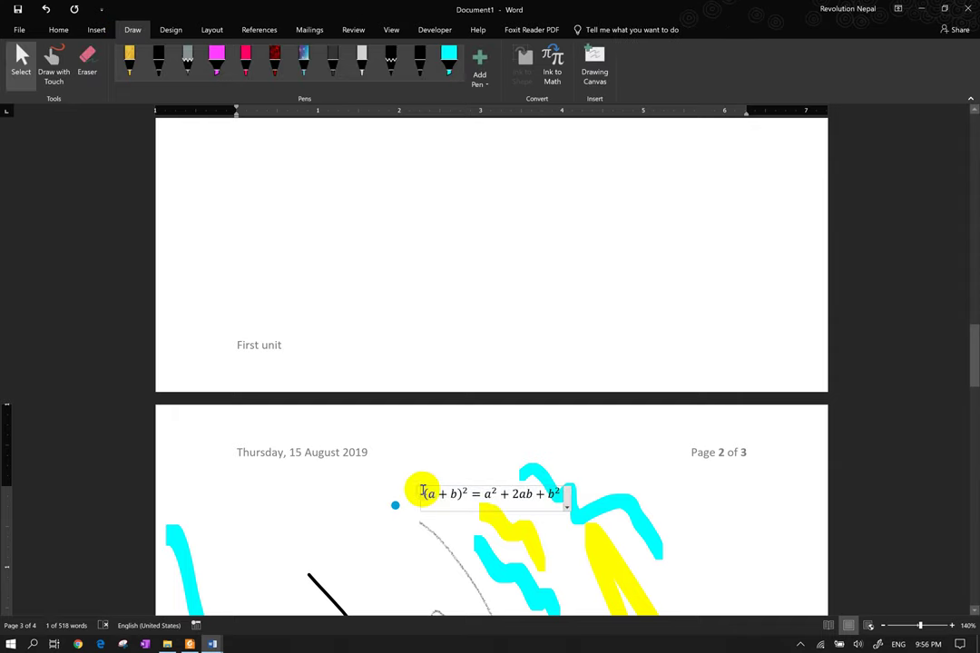
click(414, 488)
click(420, 492)
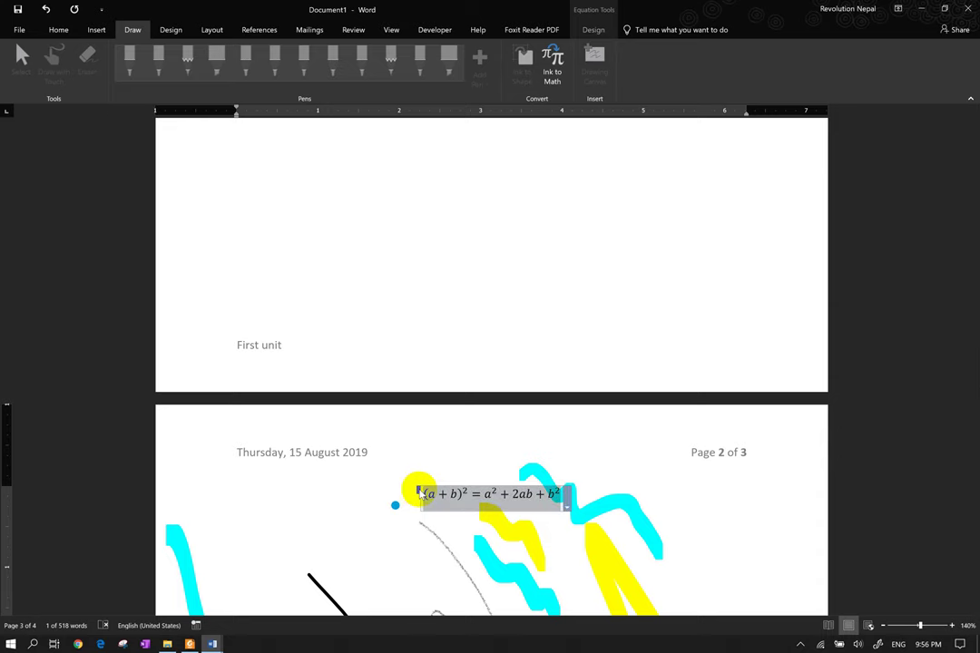
key(Delete)
scroll(420, 492, up, 1)
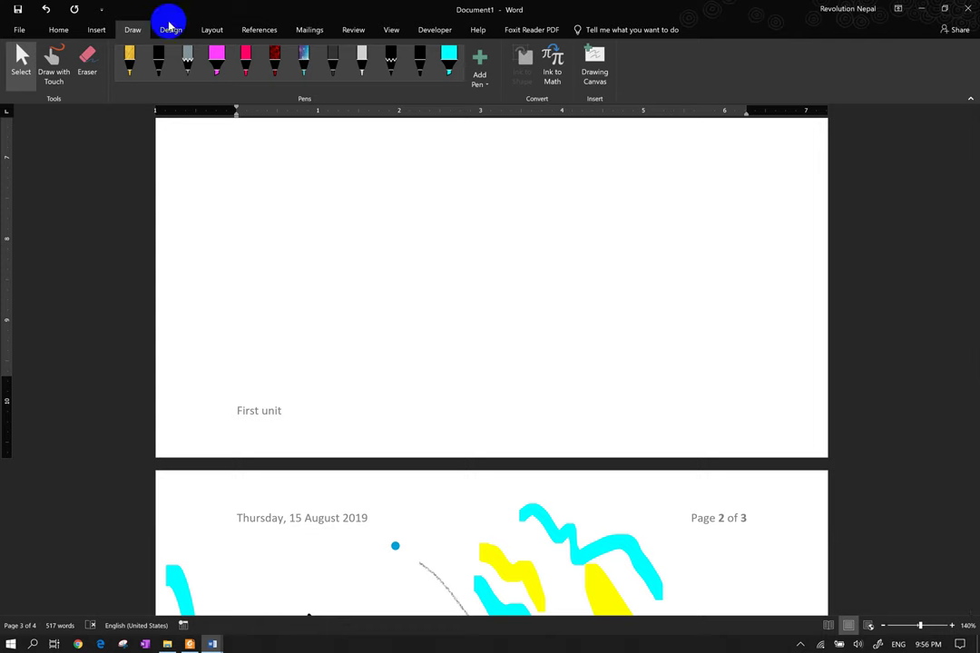
- Switch between the Insert and Draw tabs, then show the Design tab and Windows' hidden tray icons
click(98, 33)
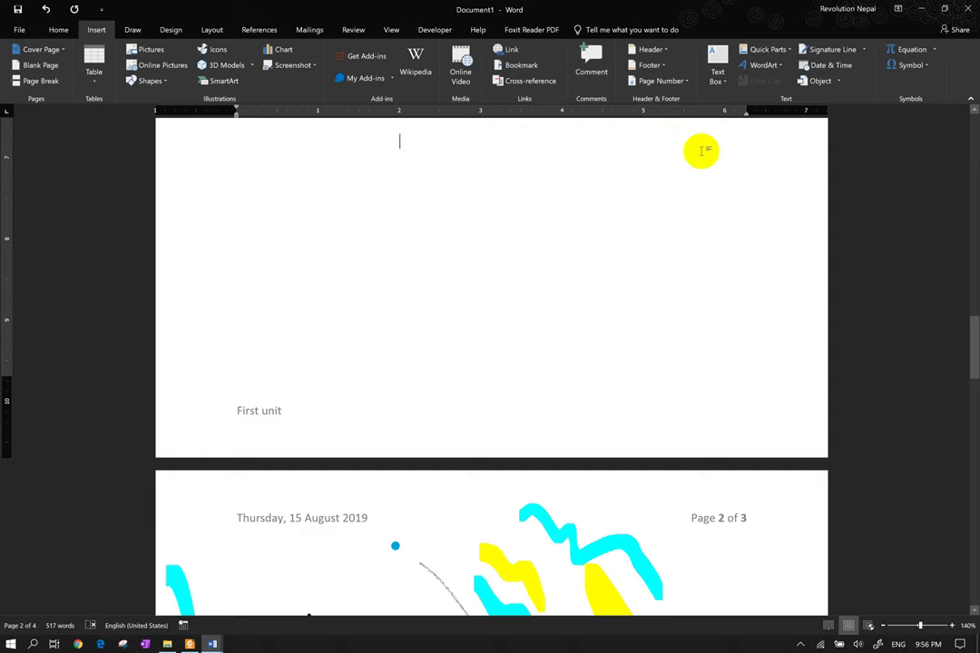
click(363, 122)
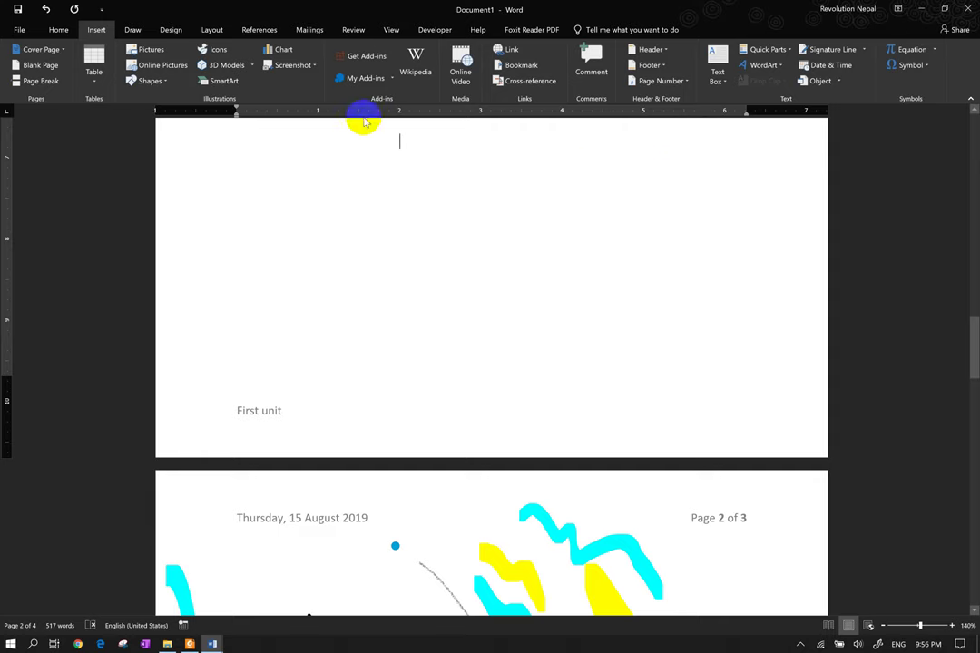
click(136, 30)
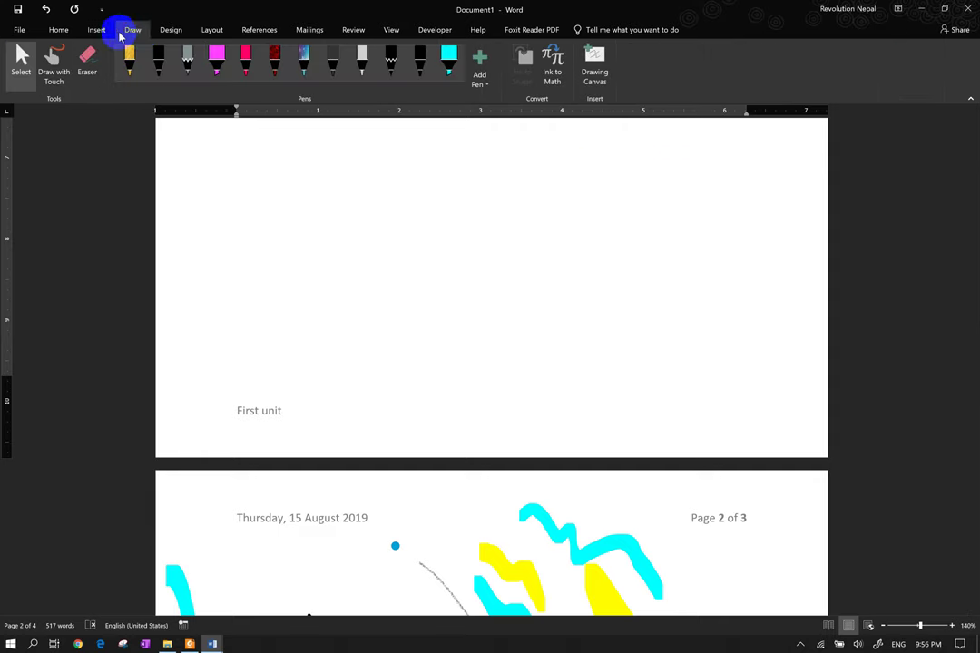
click(100, 31)
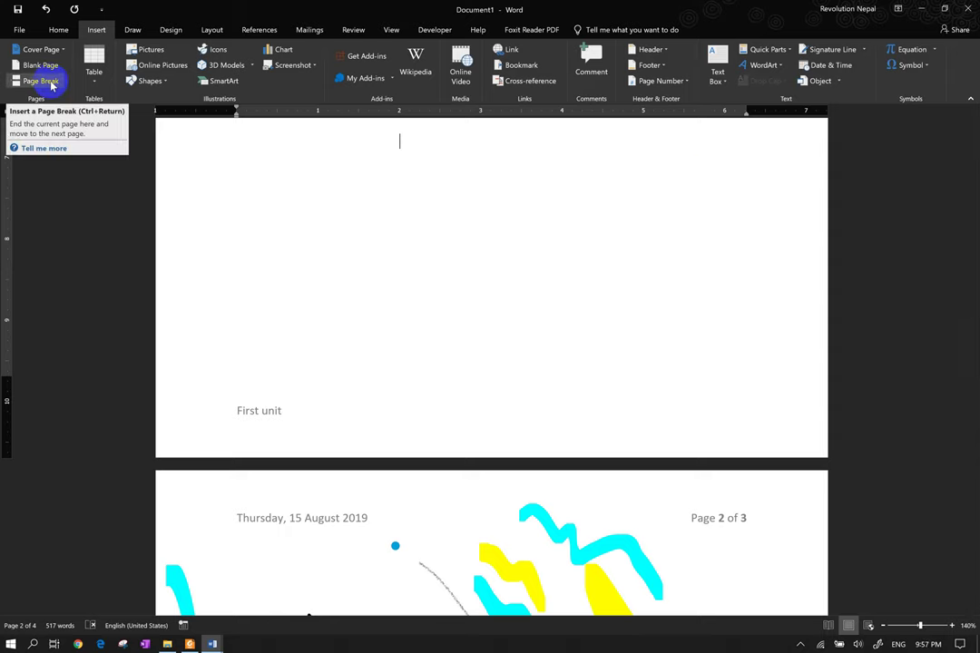
click(133, 30)
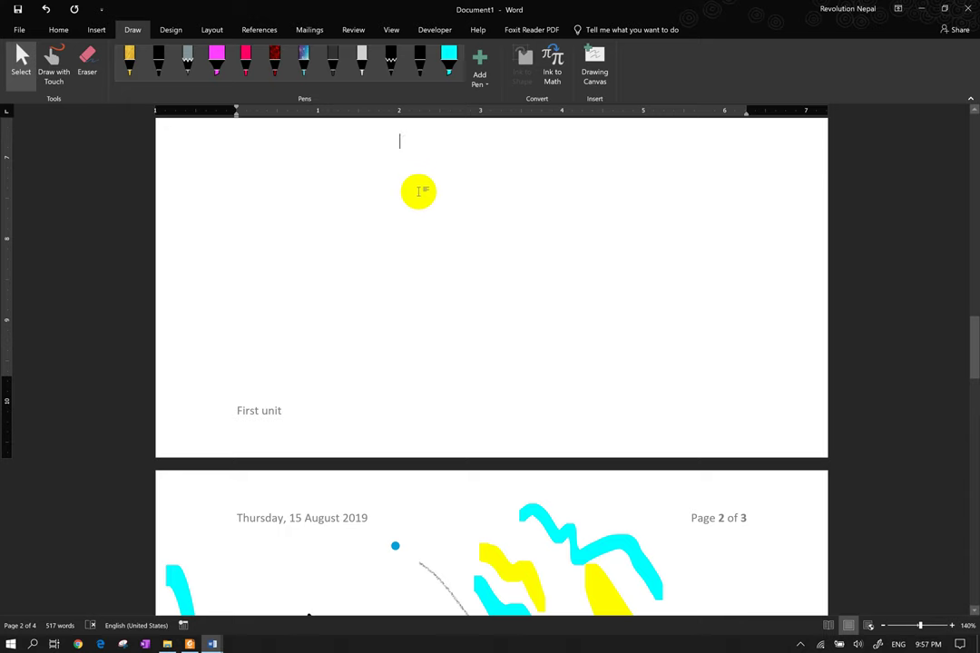
click(168, 30)
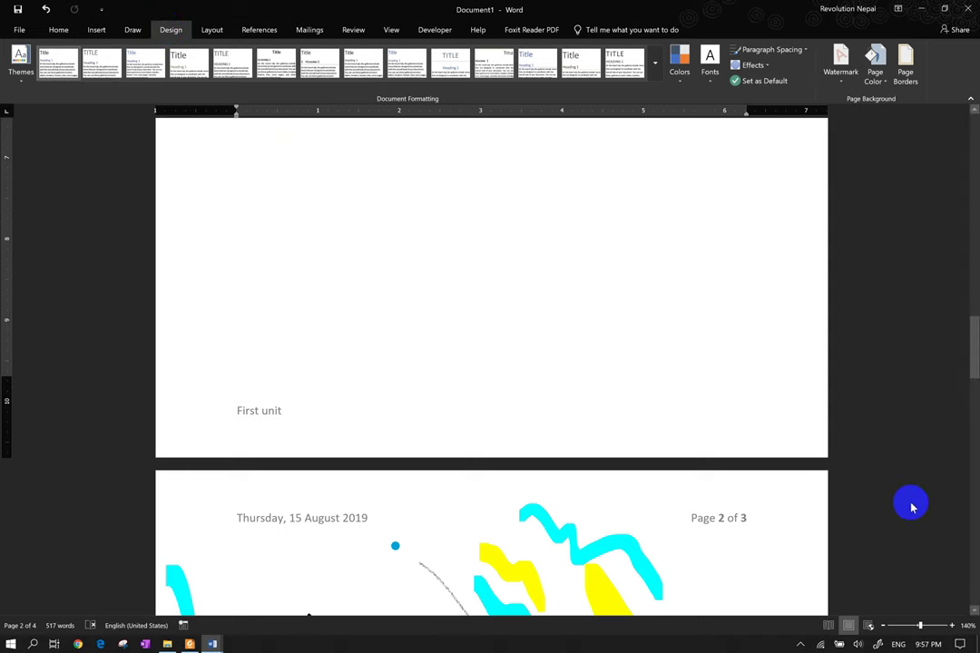
click(802, 642)
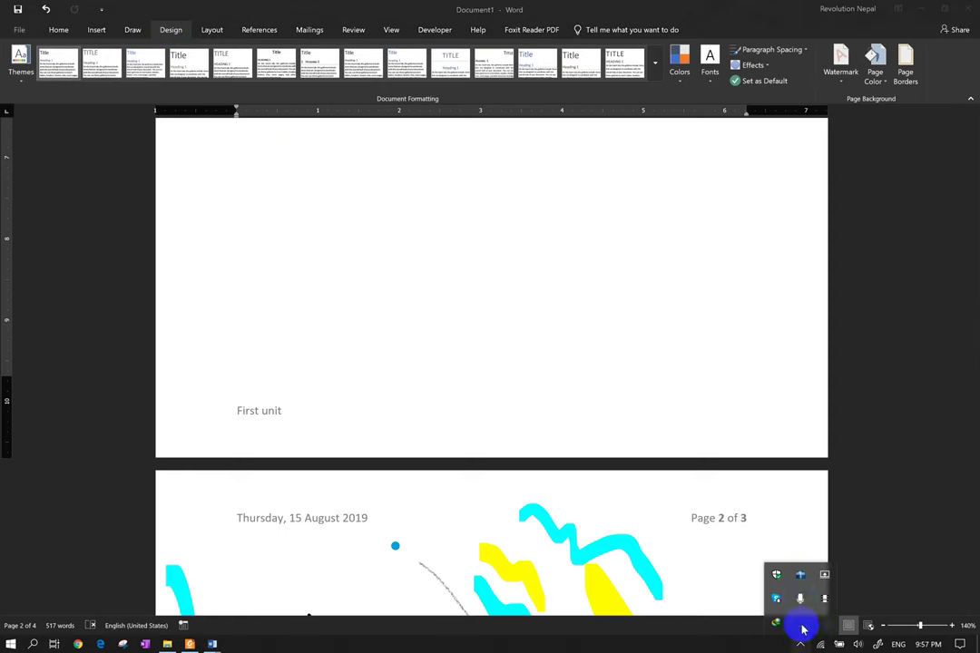